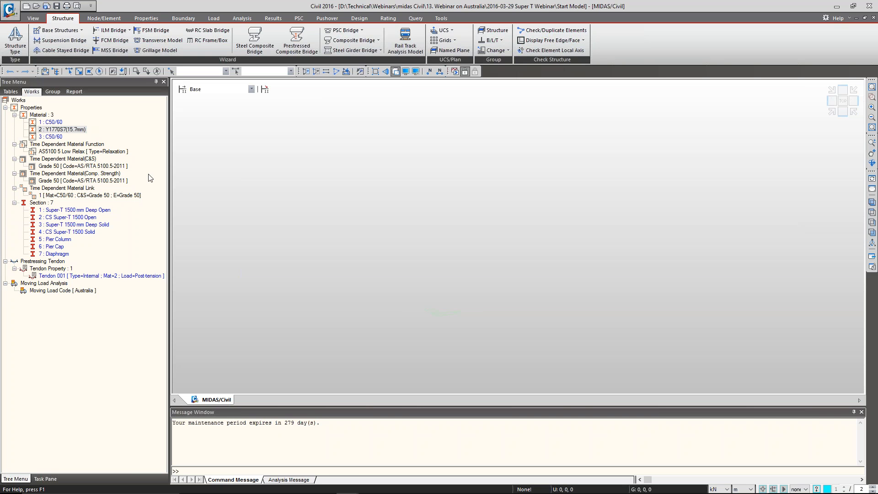
Review the defined materials, the relaxation function and the time dependent material entries listed under the model's properties
click(52, 116)
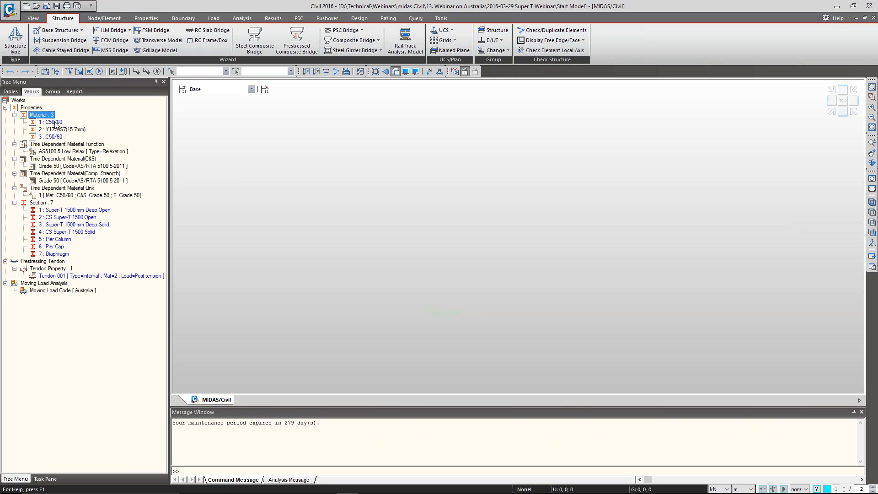
click(54, 166)
click(54, 153)
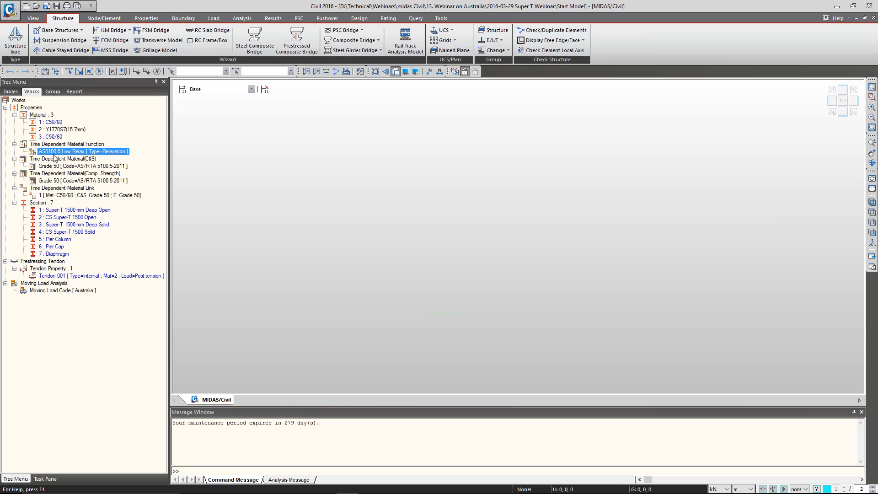
click(55, 130)
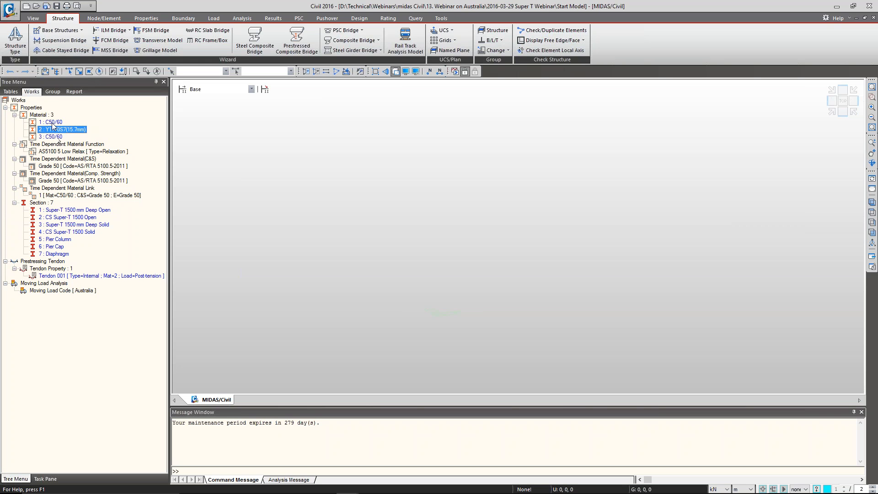
click(58, 122)
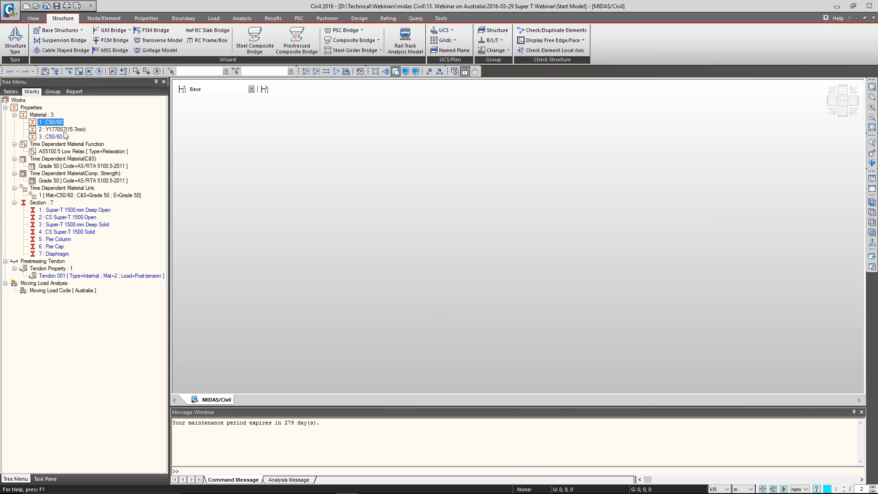
click(64, 131)
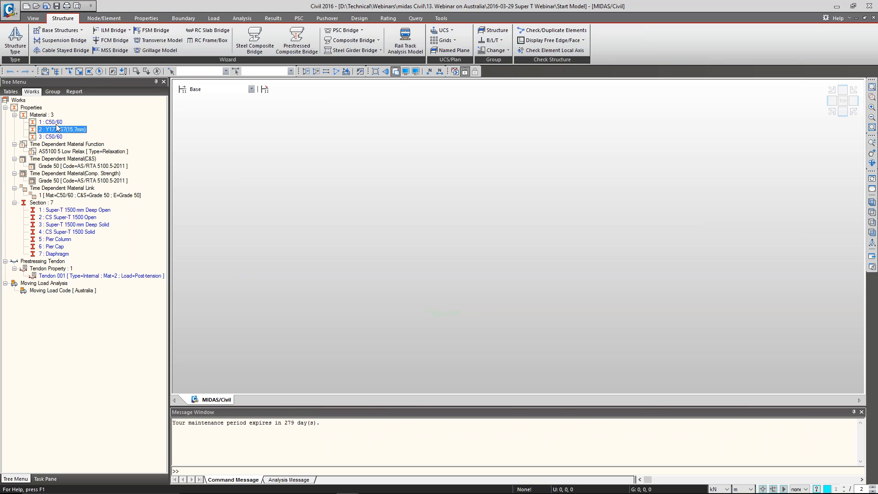
click(57, 123)
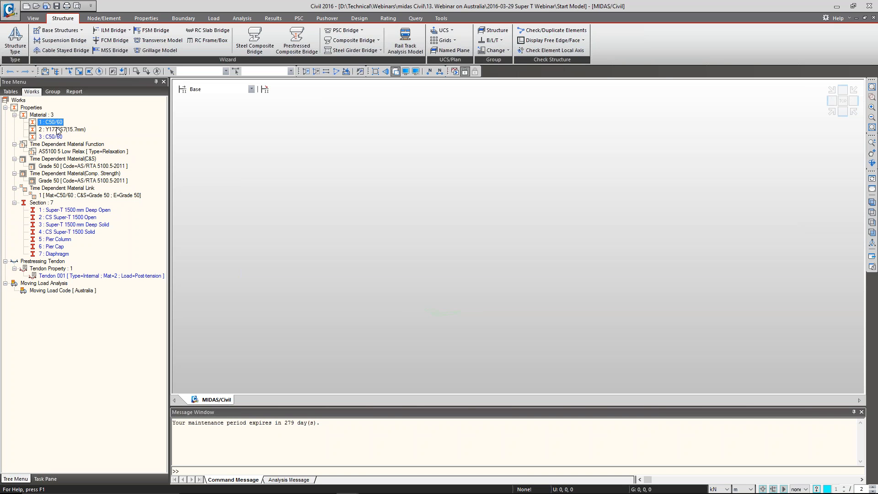
click(58, 130)
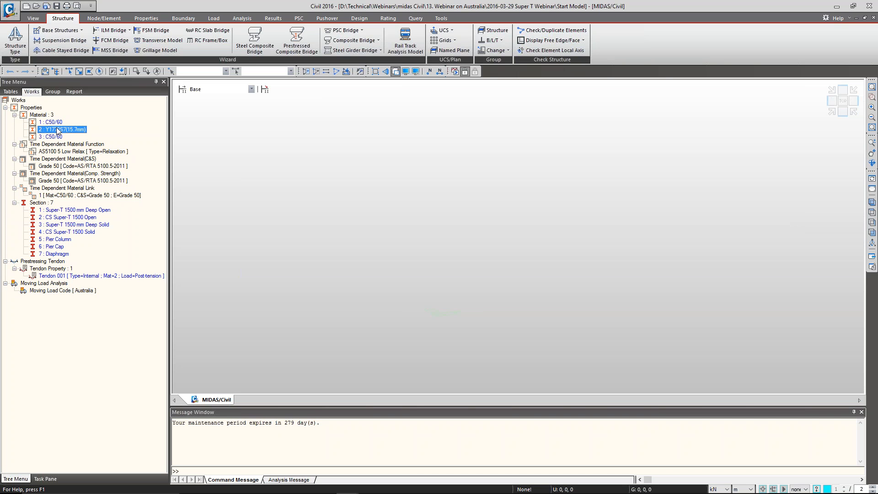
click(71, 146)
click(72, 152)
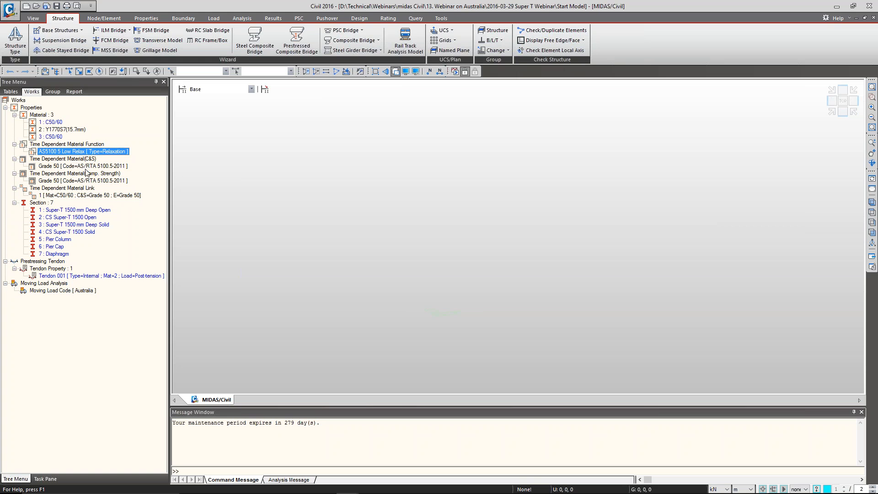
Inspect the creep and shrinkage properties of the Grade 50 time dependent material, then close them without changes
click(92, 167)
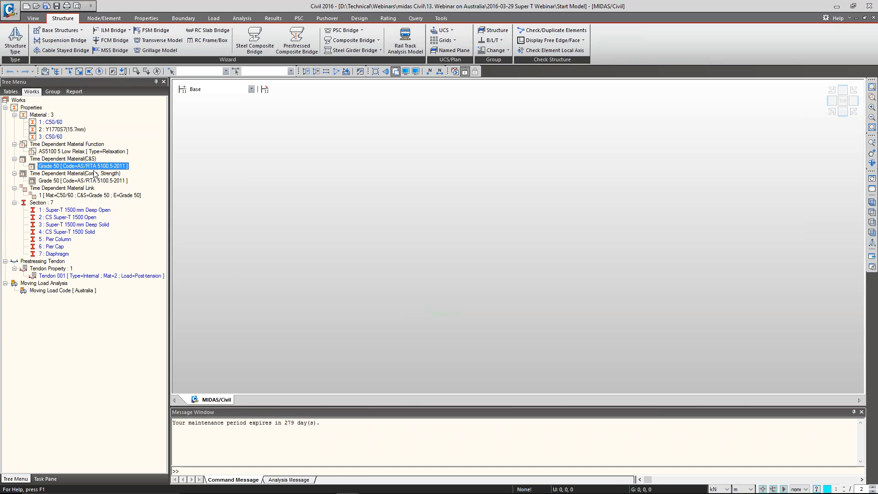
right_click(92, 166)
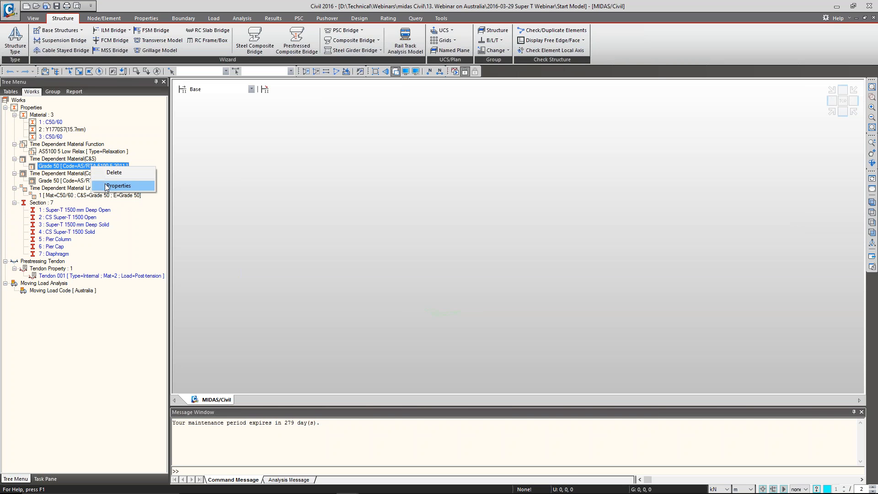
click(118, 186)
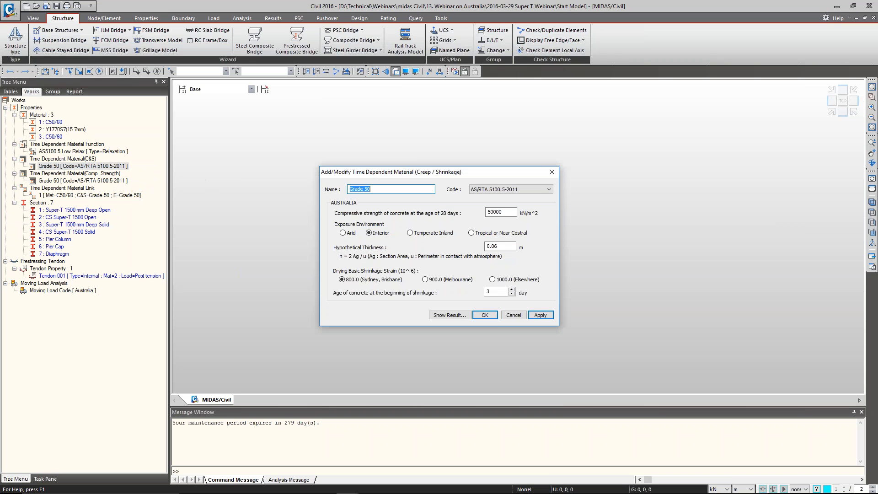
drag(446, 172, 411, 139)
drag(336, 157, 313, 157)
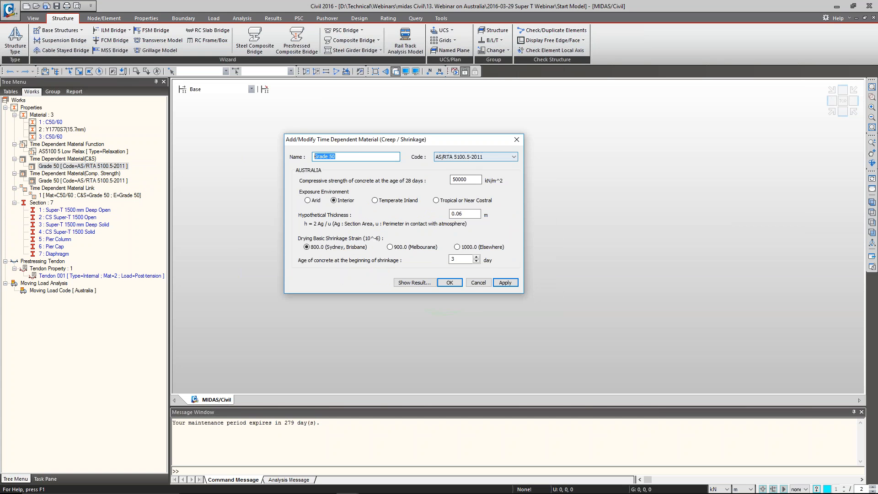
click(478, 283)
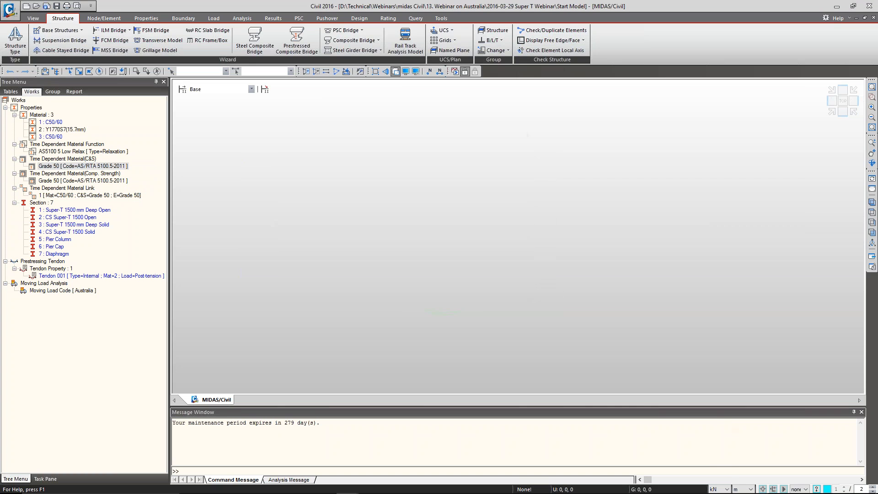
Set the model's force unit to N and length unit to mm
click(720, 489)
click(714, 463)
click(744, 489)
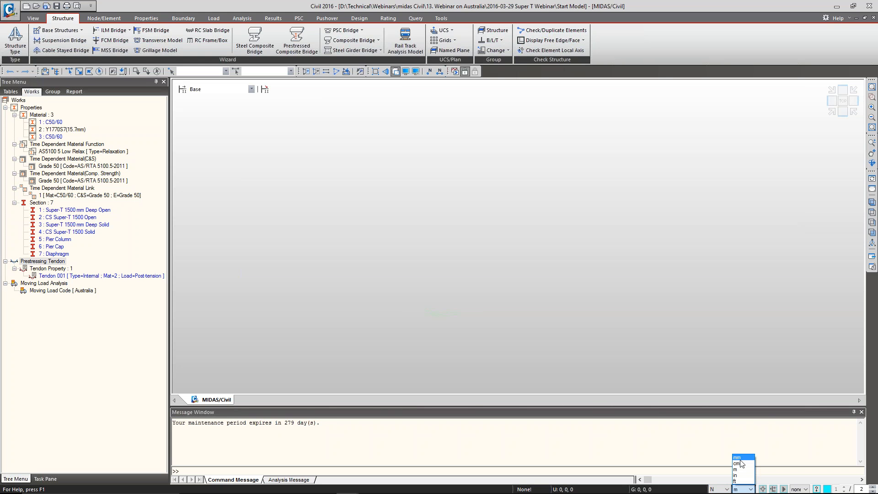
click(737, 458)
Open the Grade 50 creep and shrinkage material for editing and enter a hypothetical thickness of 60 mm
right_click(69, 166)
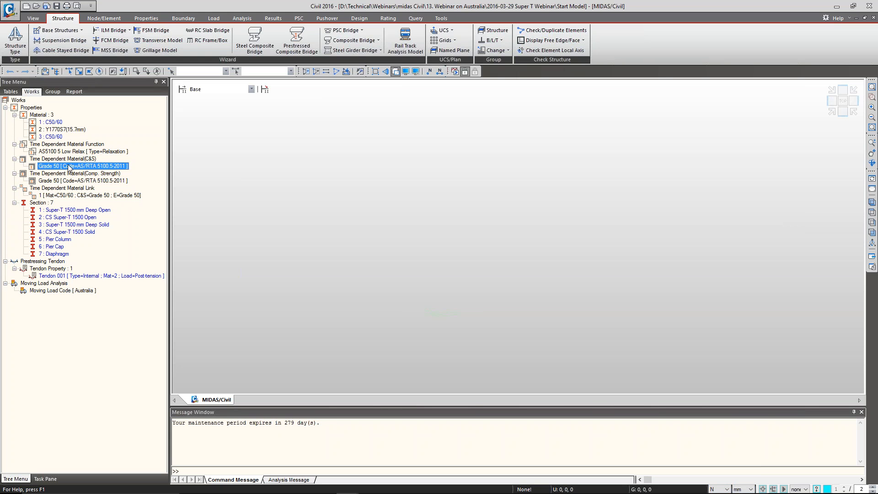
click(95, 184)
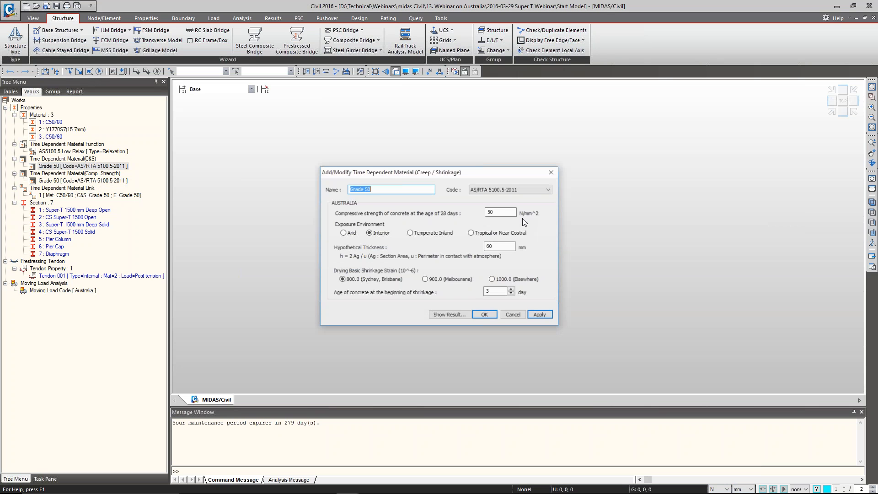
drag(479, 168, 465, 155)
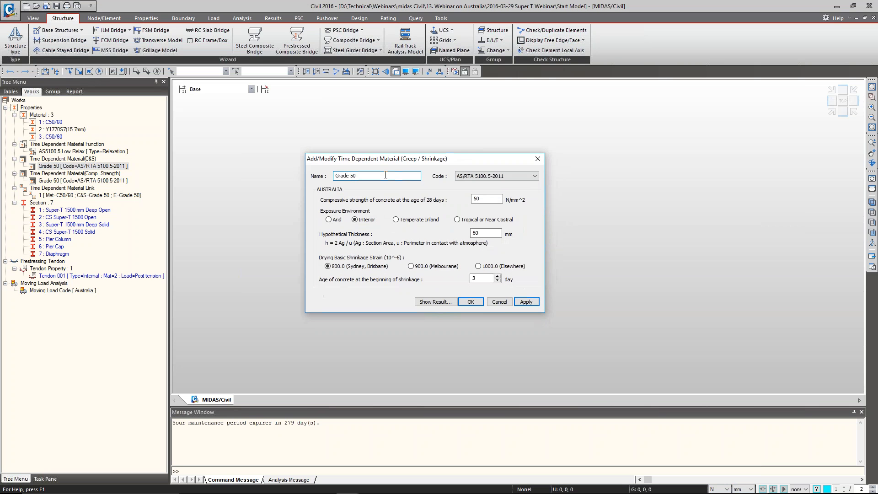
double_click(481, 199)
click(481, 235)
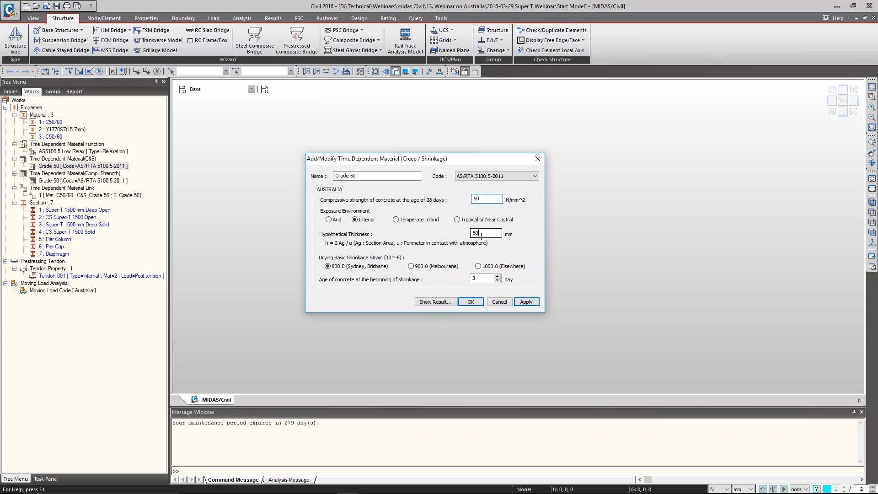
double_click(481, 236)
text(60)
double_click(473, 279)
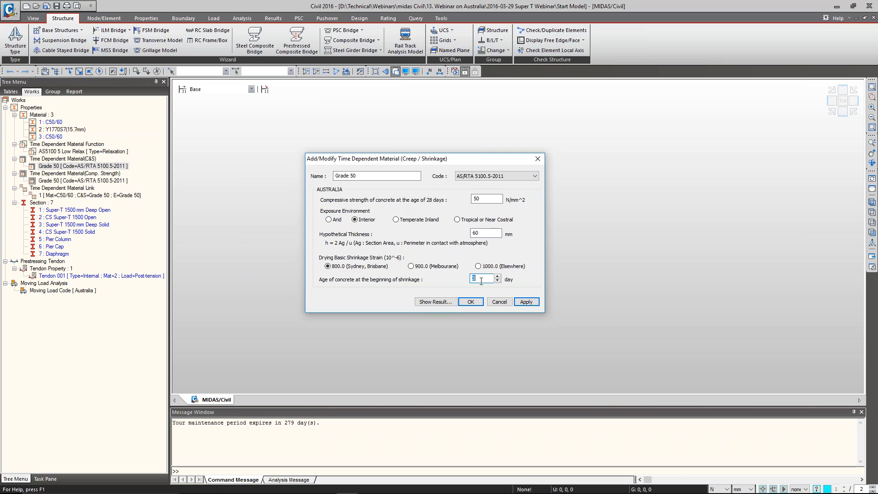
Show the Grade 50 time dependent results and examine the shrinkage strain and creep coefficient graphs and tables
click(430, 302)
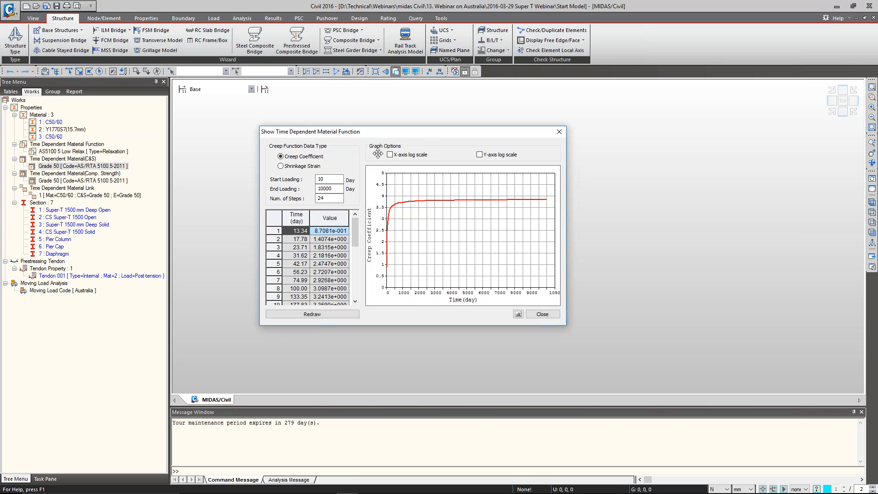
click(335, 198)
click(308, 166)
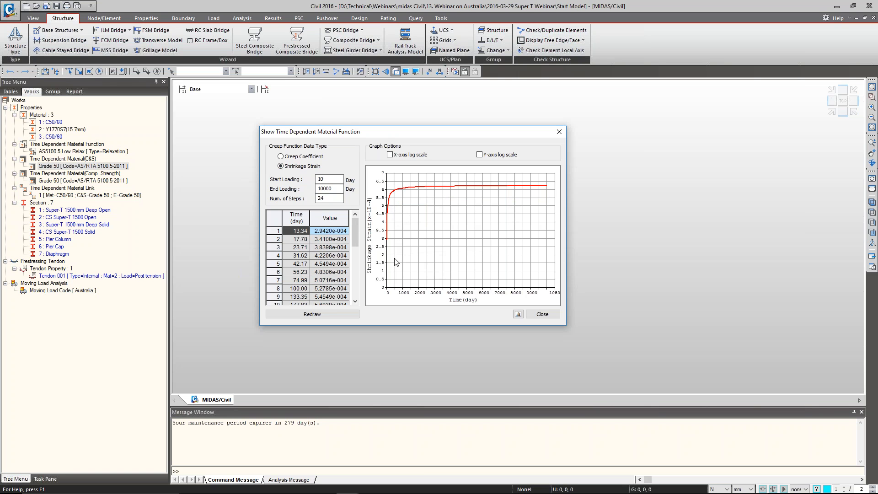
click(356, 262)
drag(356, 263, 353, 273)
drag(353, 223, 353, 222)
click(300, 157)
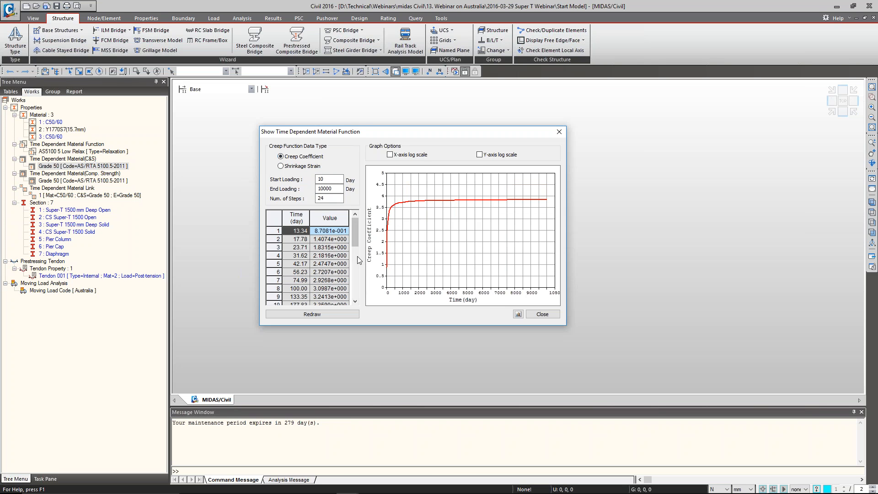
Redraw the creep coefficient graph with start loading at 50 days, then close the results and accept the material definition
double_click(330, 180)
text(50)
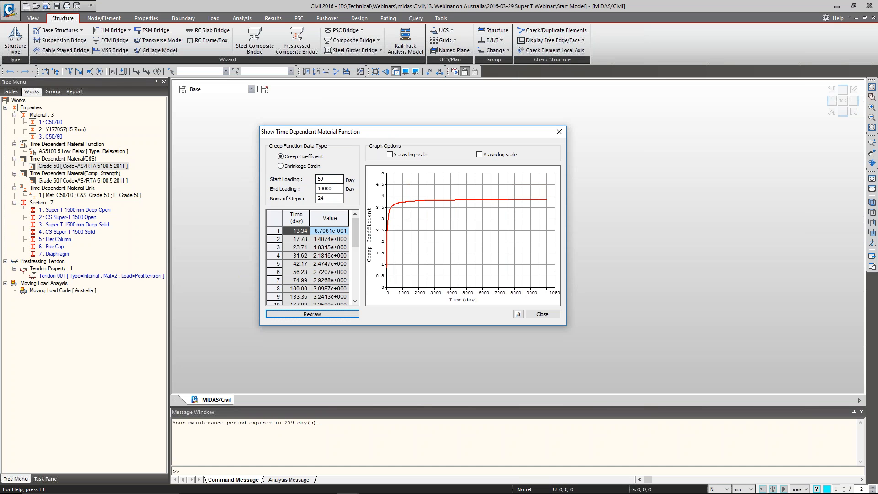
click(330, 179)
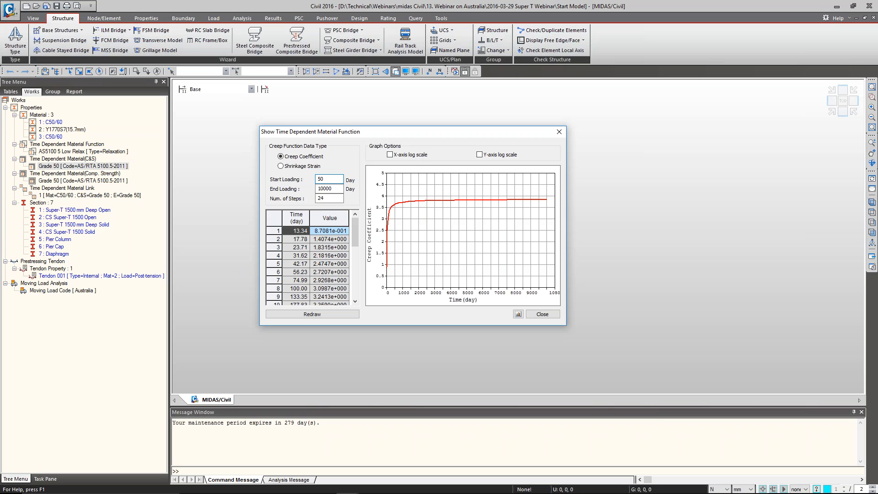
click(312, 314)
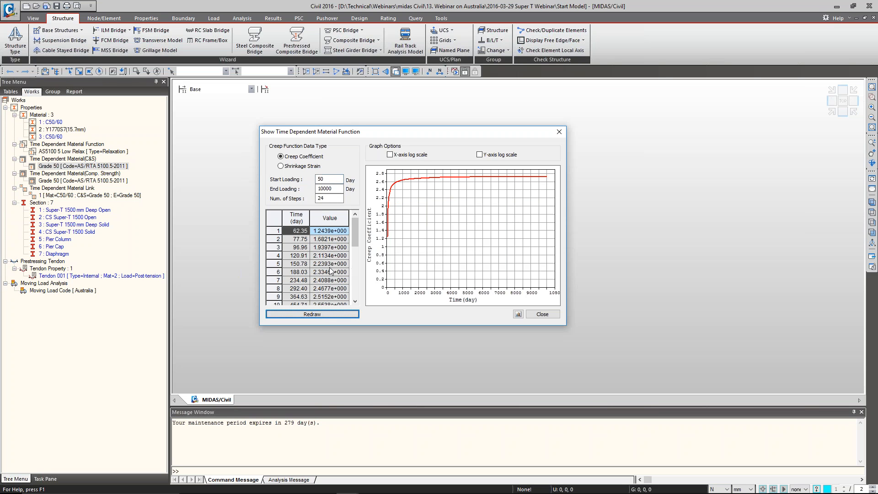
click(542, 314)
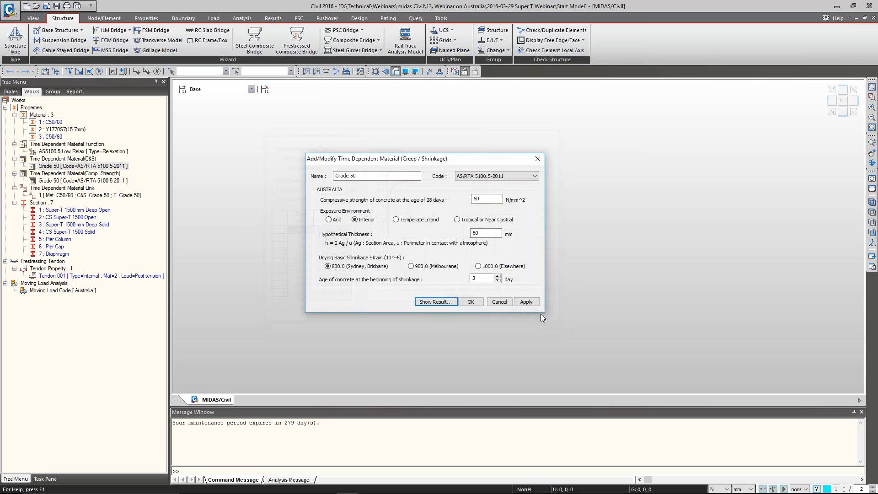
click(471, 302)
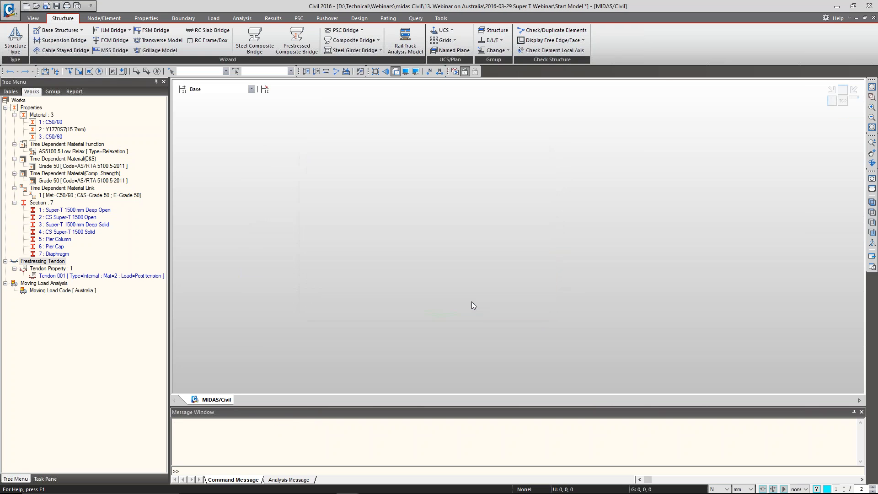
Open the Grade 50 compressive strength material, redraw its strength development graph and accept the definition
click(78, 181)
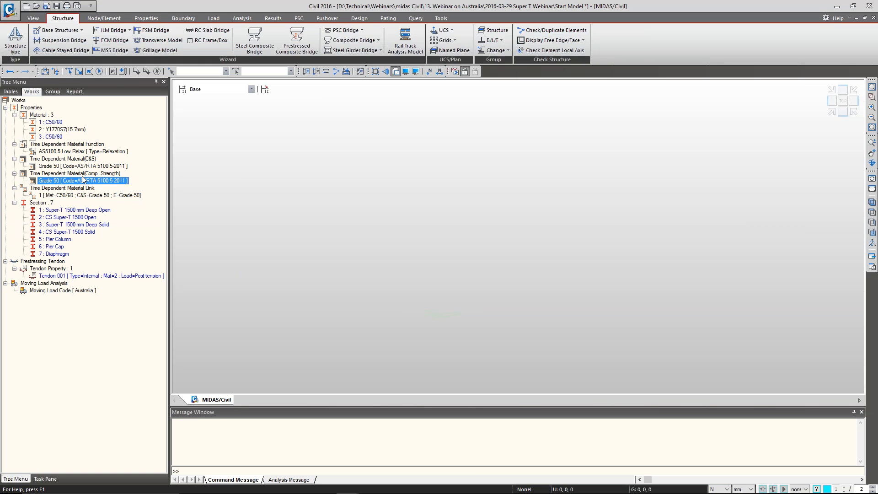
right_click(79, 167)
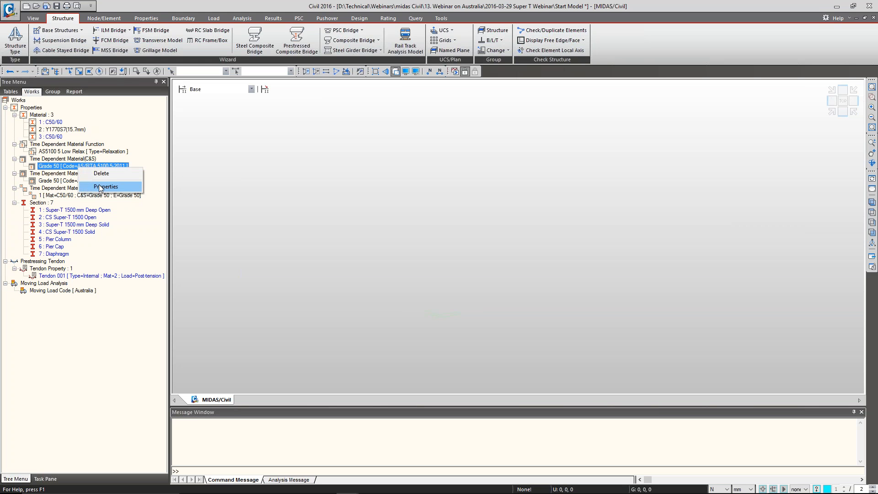
click(63, 166)
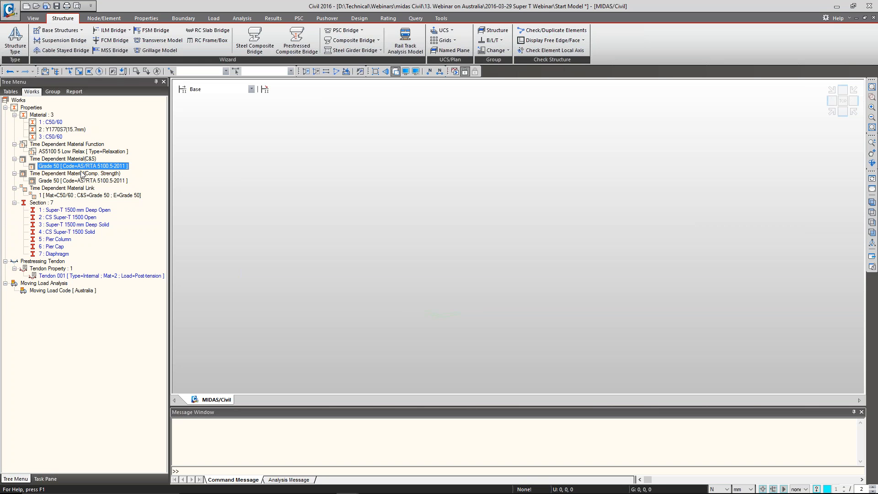
right_click(78, 182)
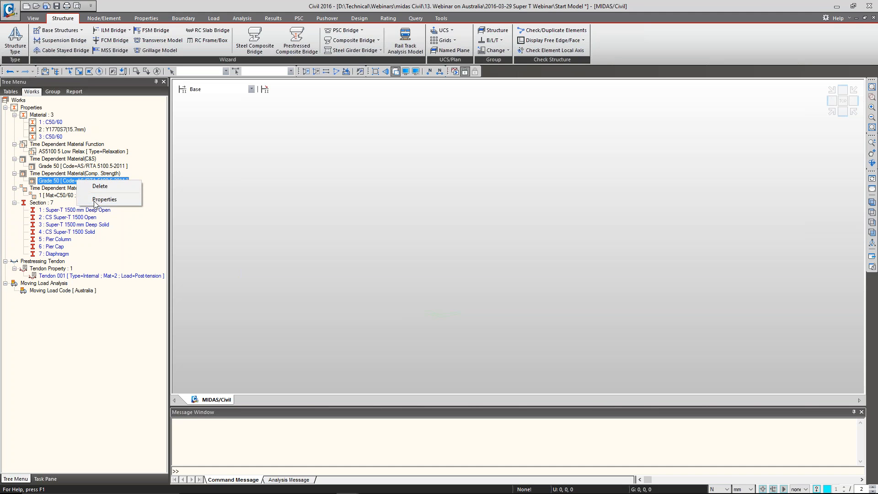
click(105, 199)
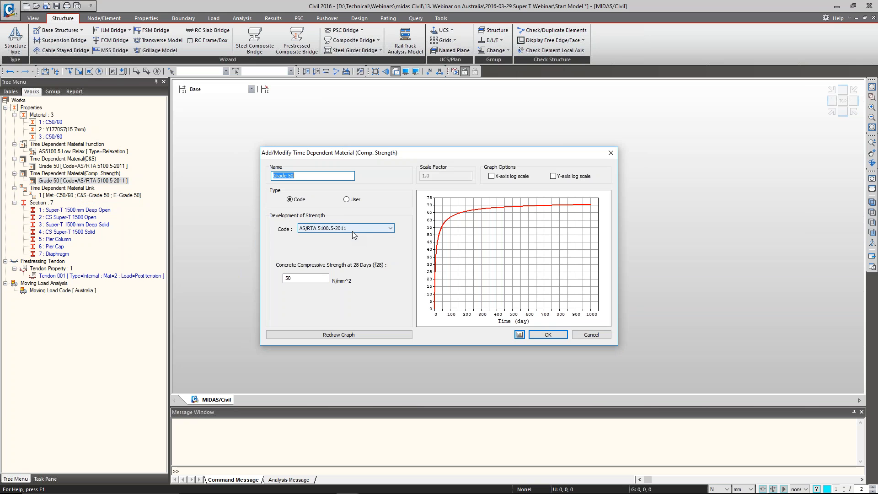
click(306, 278)
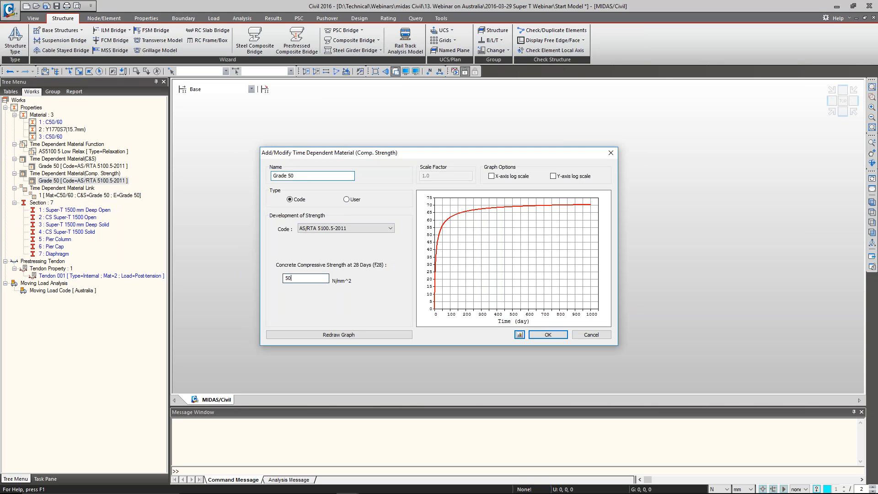
click(339, 335)
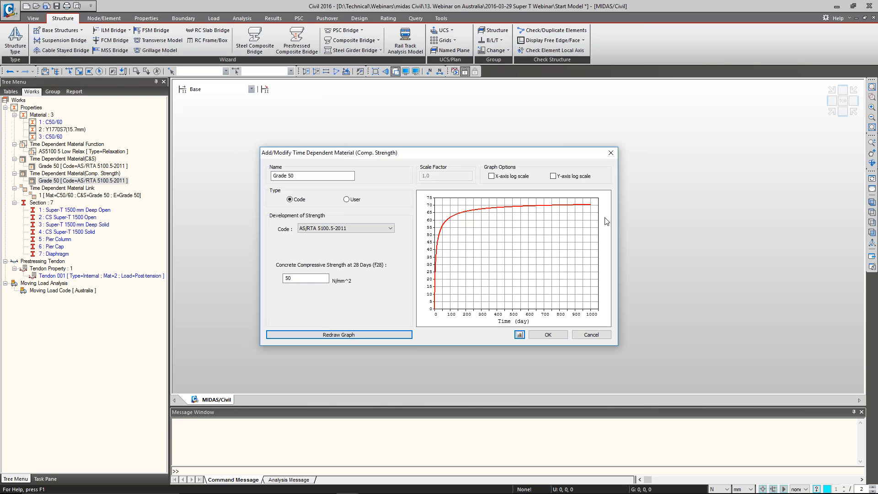
click(549, 335)
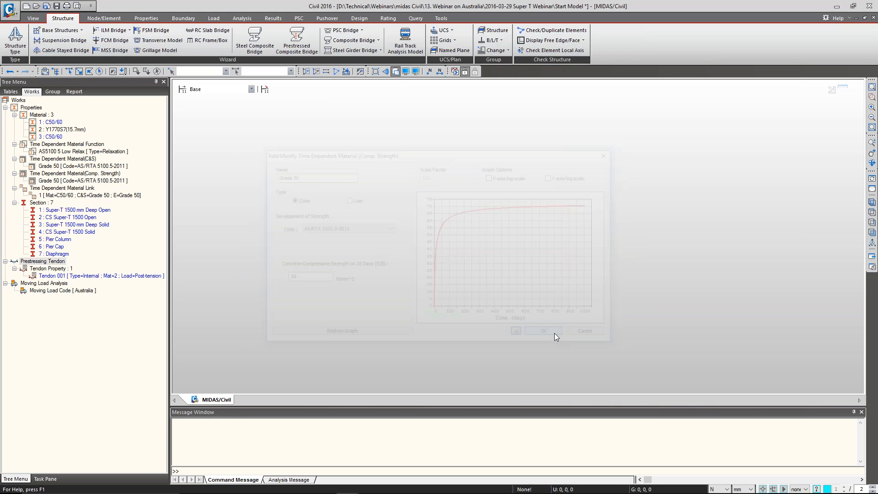
Open the AS5100.5 Low Relax relaxation function, review its time-loss table and graph, and accept the definition
click(66, 211)
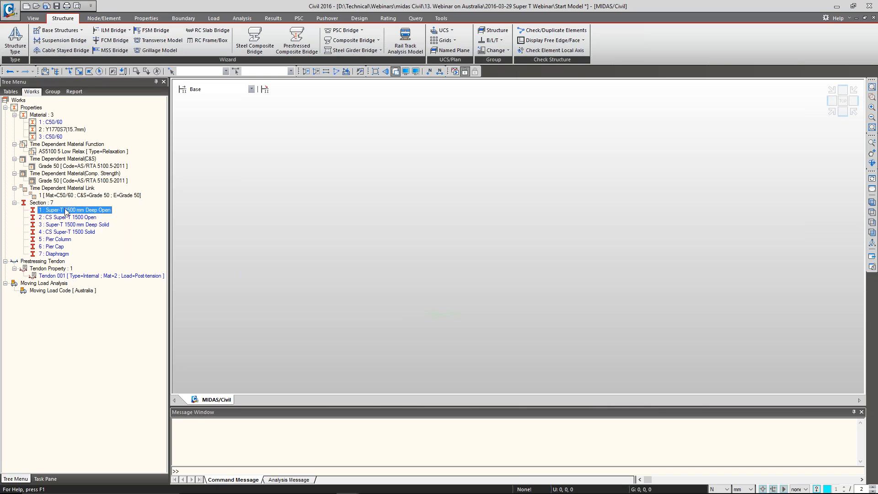
right_click(74, 154)
click(91, 176)
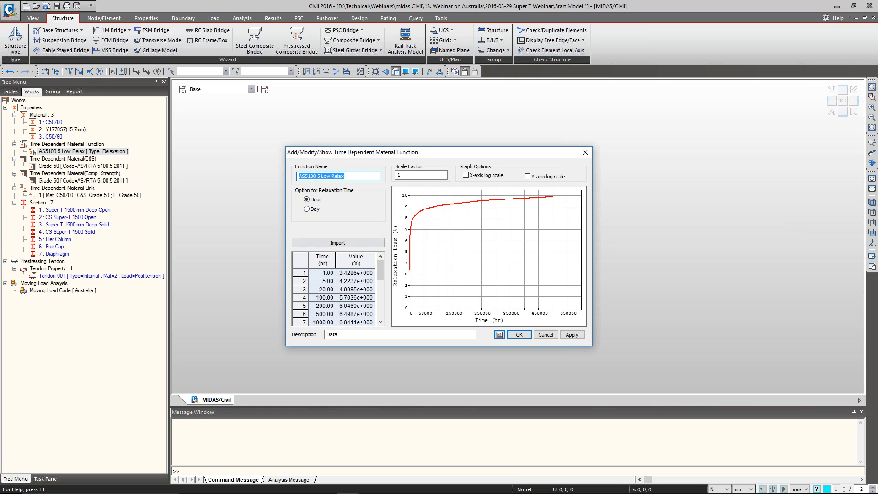
drag(318, 177, 296, 177)
mouse_move(383, 275)
mouse_down()
mouse_move(381, 307)
mouse_move(377, 261)
mouse_up()
click(374, 305)
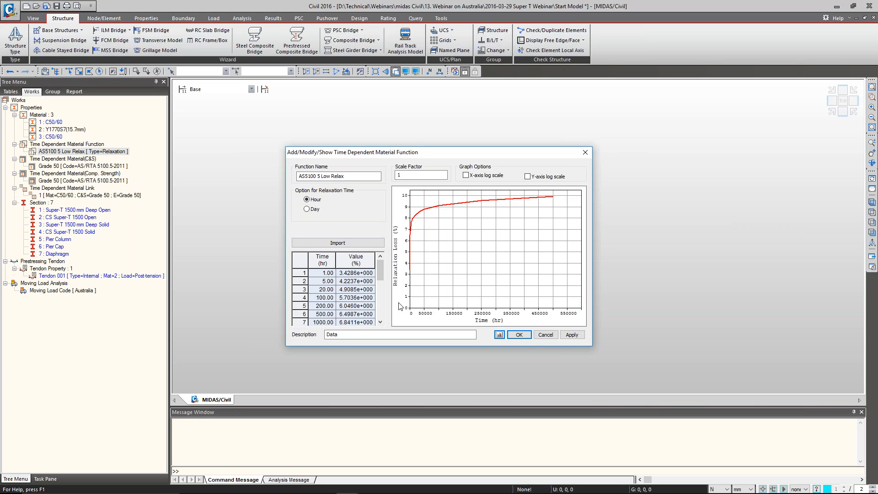
click(520, 335)
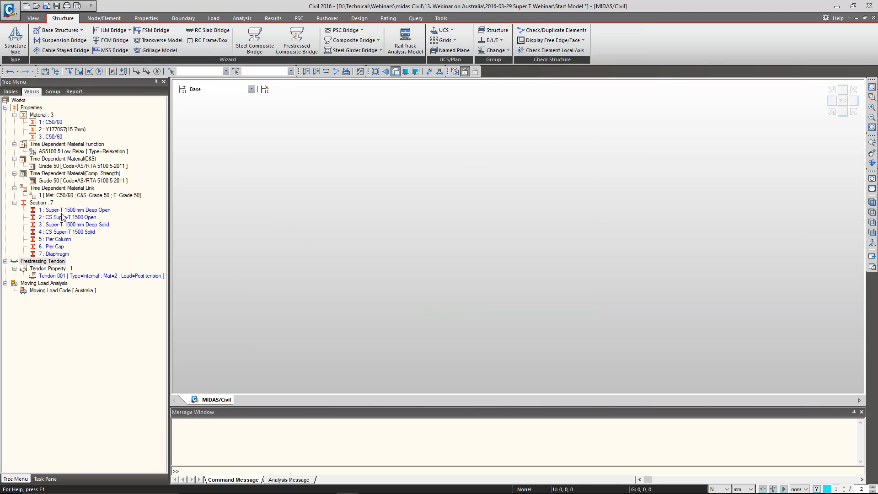
Start a section import in the section properties, using the Section Properties project file as the source
click(62, 212)
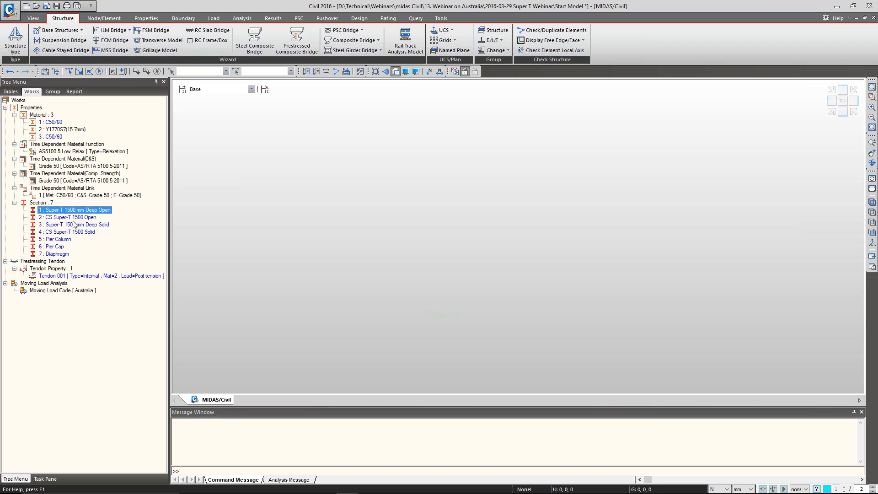
click(103, 19)
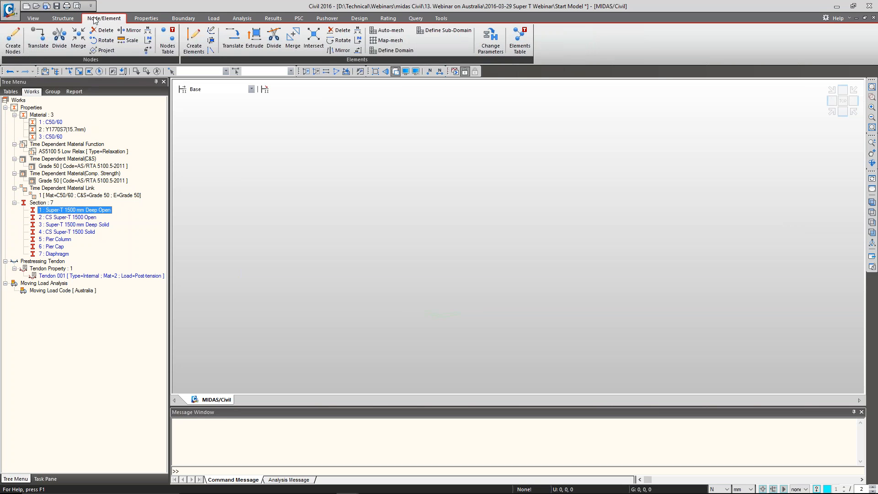
click(63, 19)
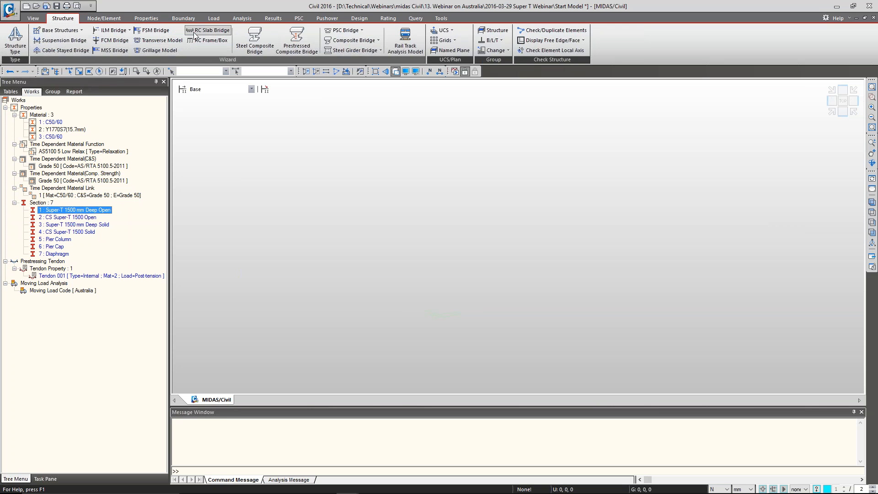
click(146, 18)
click(189, 44)
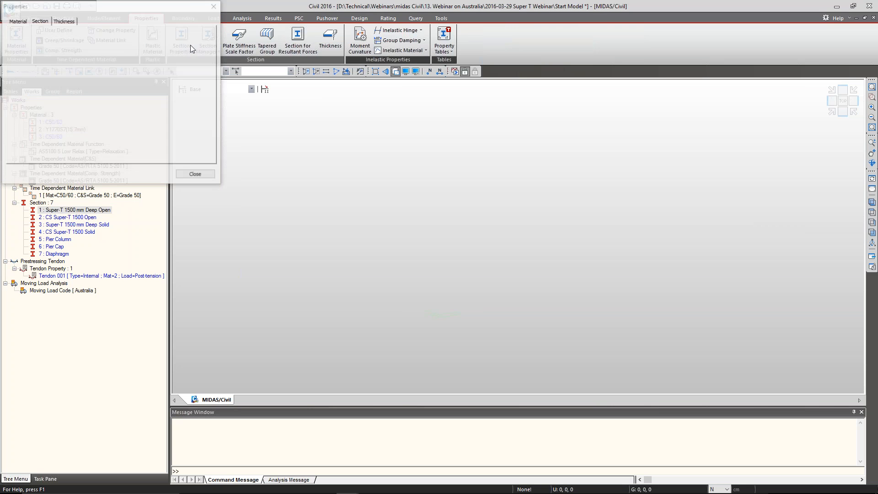
click(232, 114)
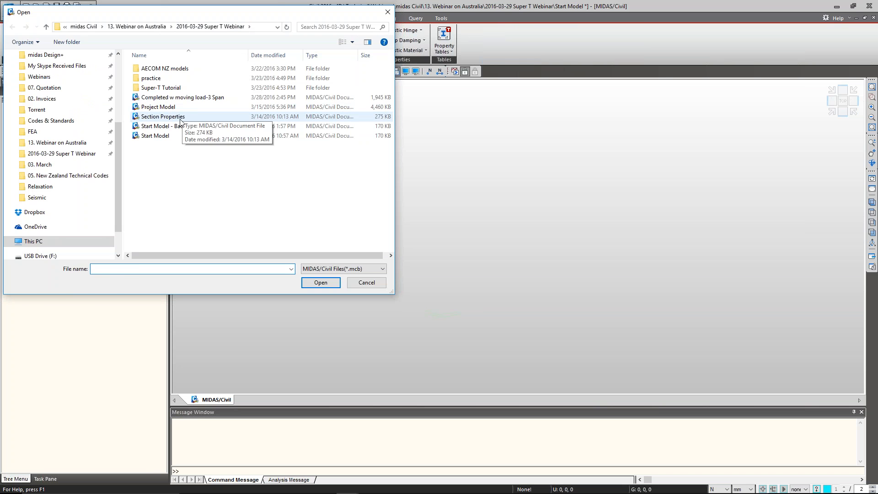
double_click(180, 118)
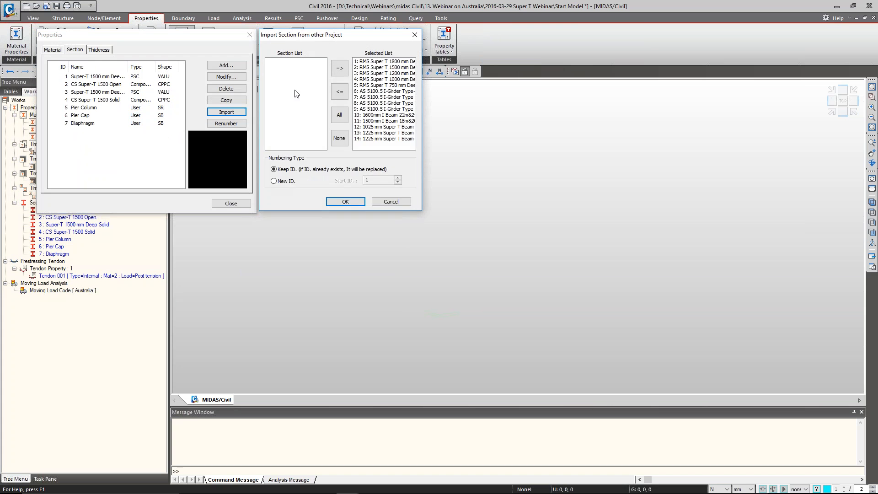
Examine the importable RMS Super T, AS 5100.5 I-Girder, I-Beam and Super T Beam sections, then cancel the import
drag(368, 33, 369, 33)
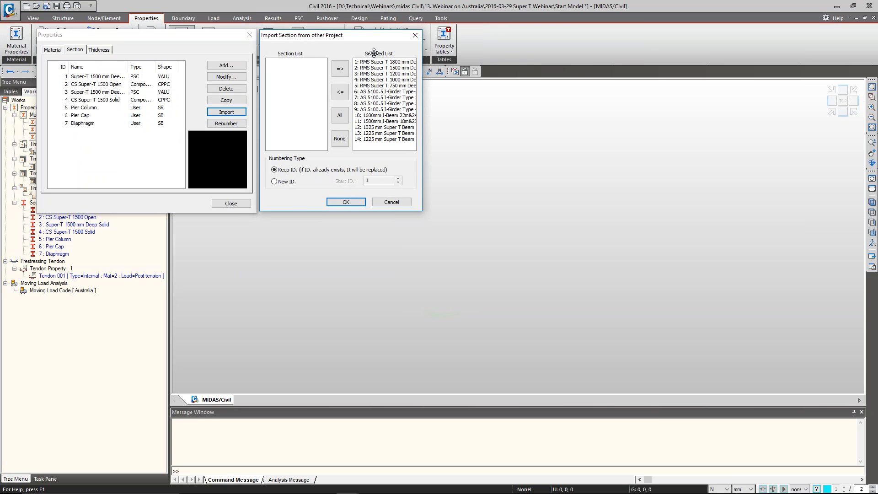
click(380, 63)
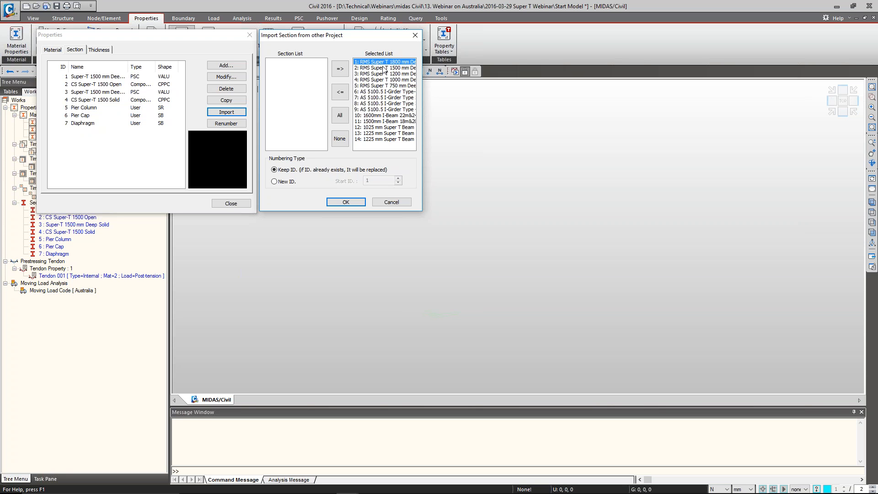
click(388, 68)
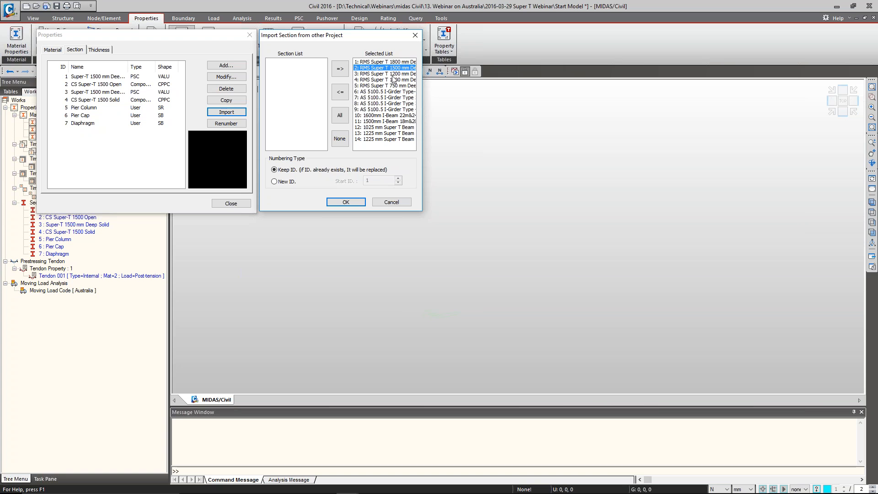
click(395, 80)
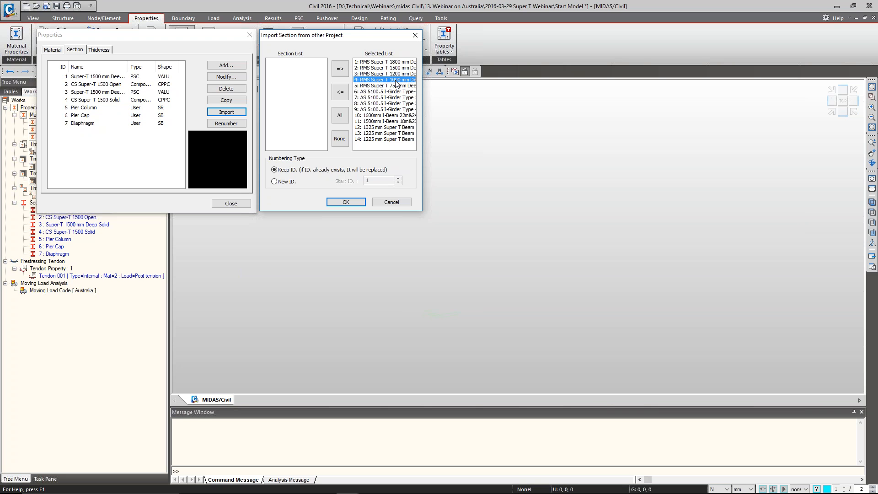
click(399, 86)
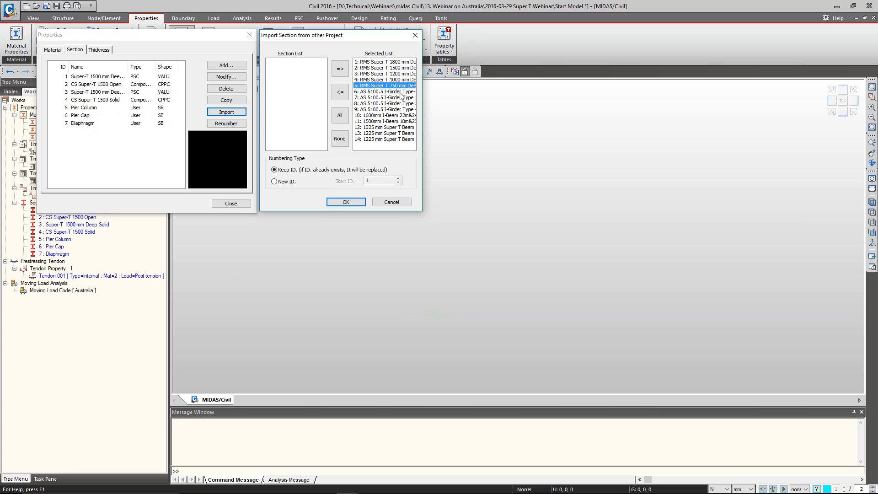
click(401, 92)
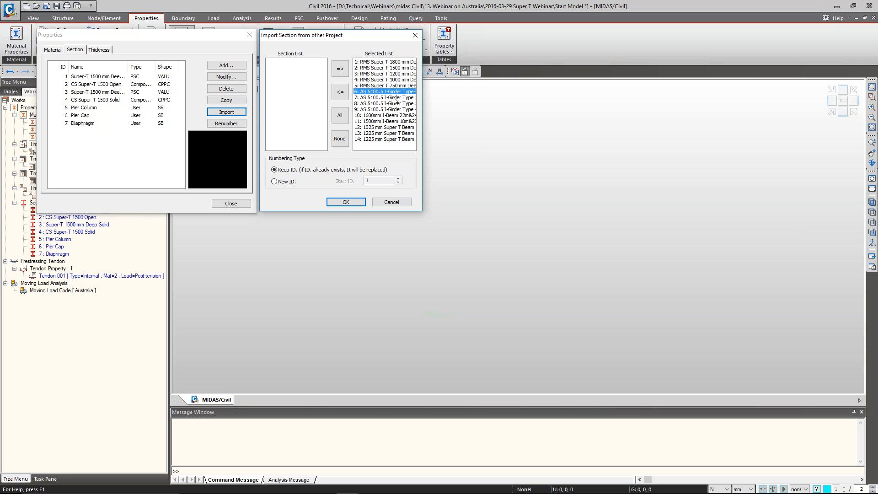
click(395, 98)
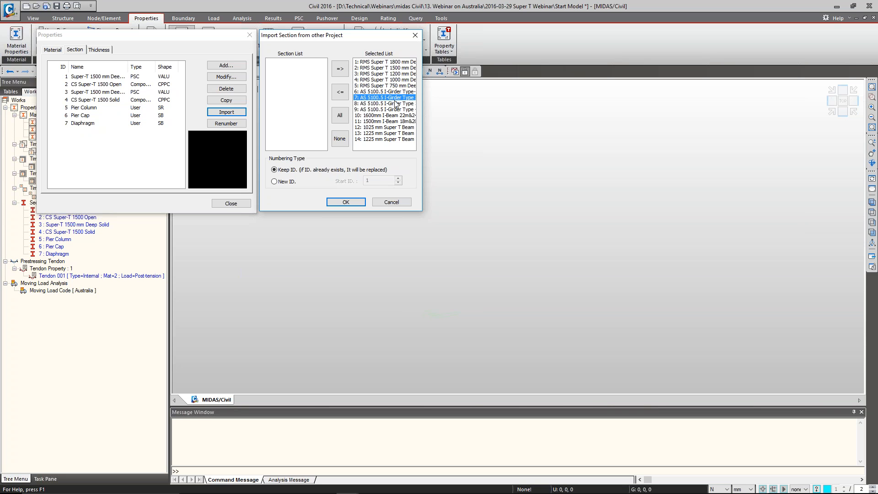
click(396, 104)
click(397, 110)
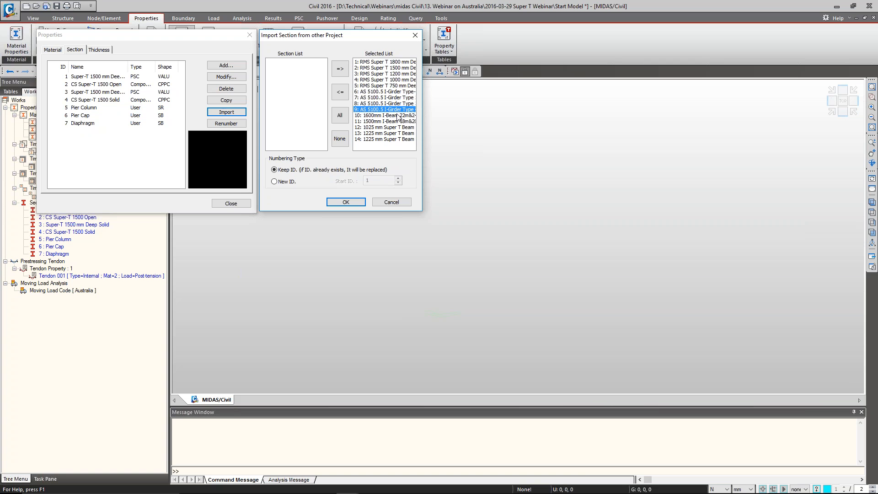
click(397, 116)
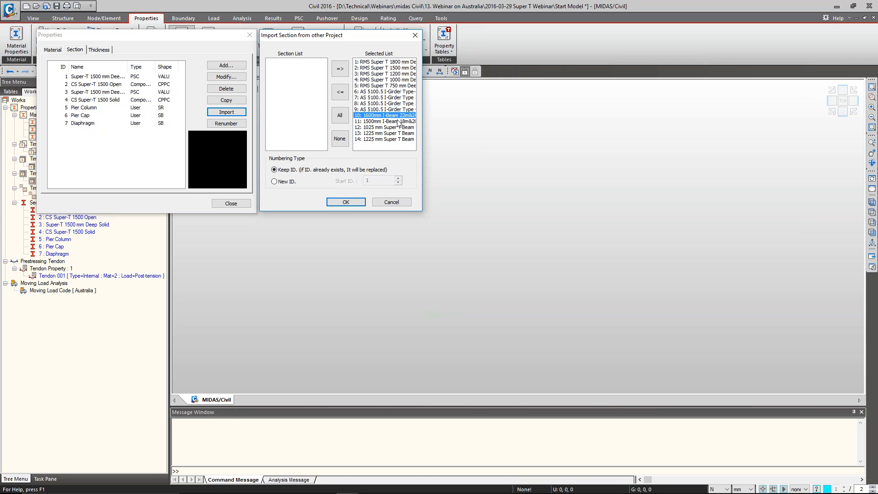
click(399, 122)
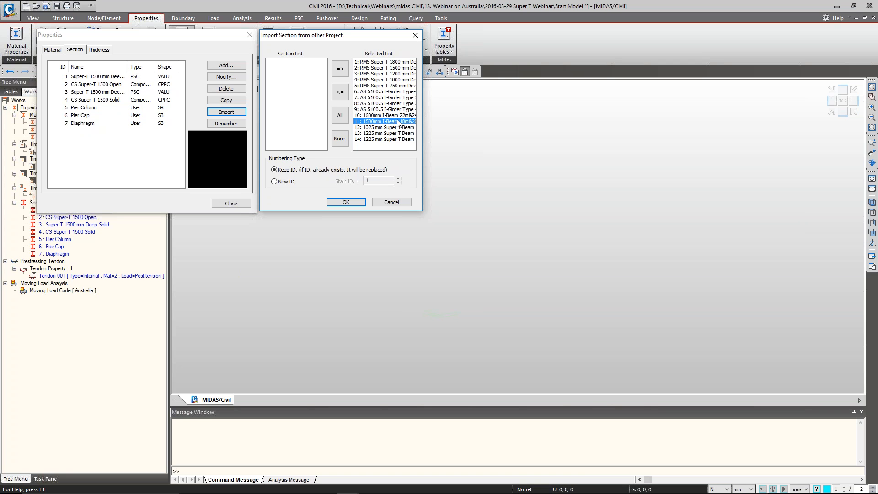
click(397, 128)
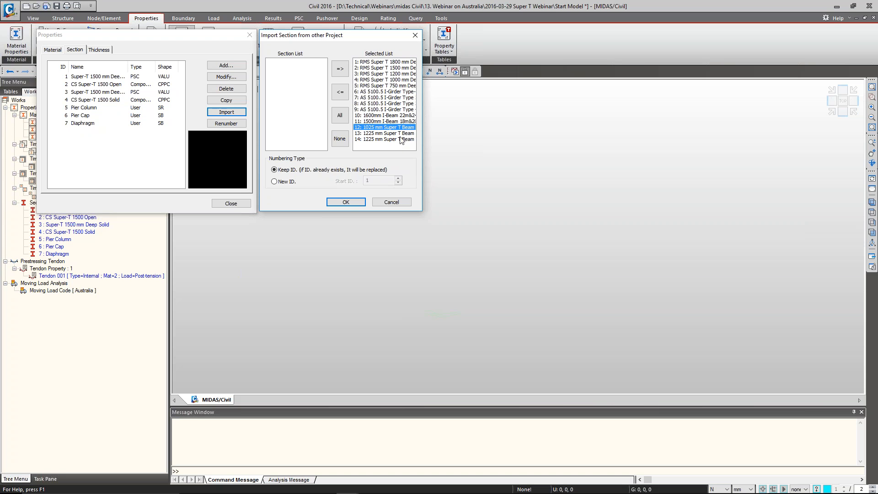
click(391, 202)
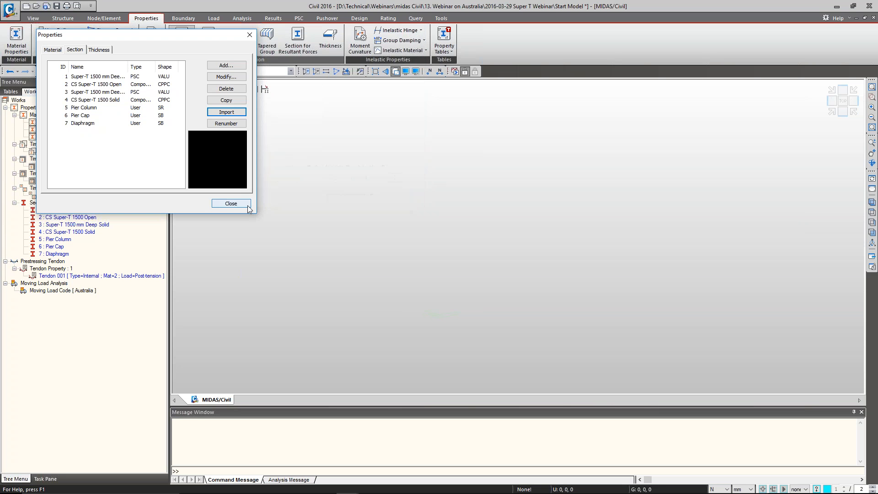
Open the Super-T 1500 mm Deep Open section for modification and show its coordinate definition beside the section data
click(122, 78)
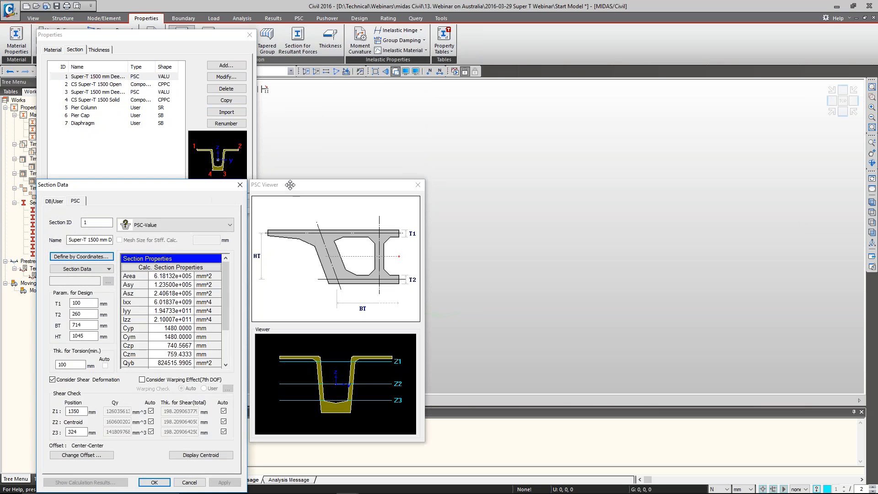
drag(290, 184, 475, 99)
drag(183, 186, 351, 84)
click(245, 155)
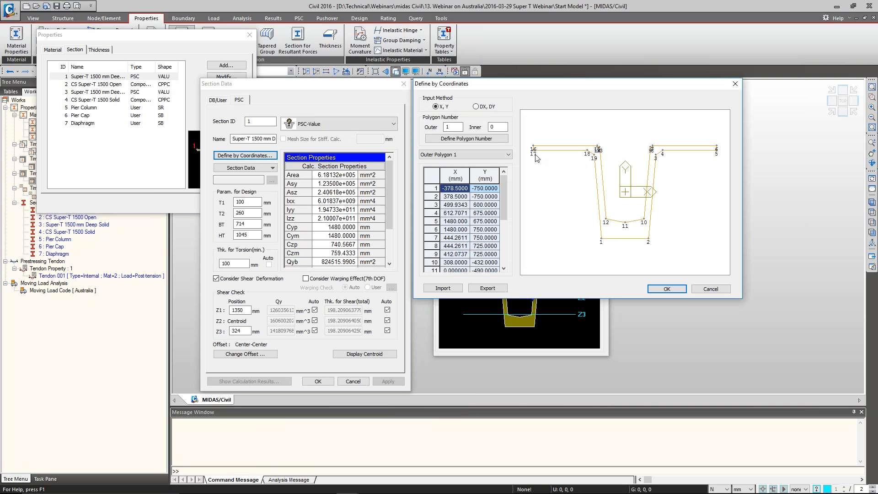
Set the X coordinate of outer polygon points 5 and 6 to 1000 mm
click(454, 222)
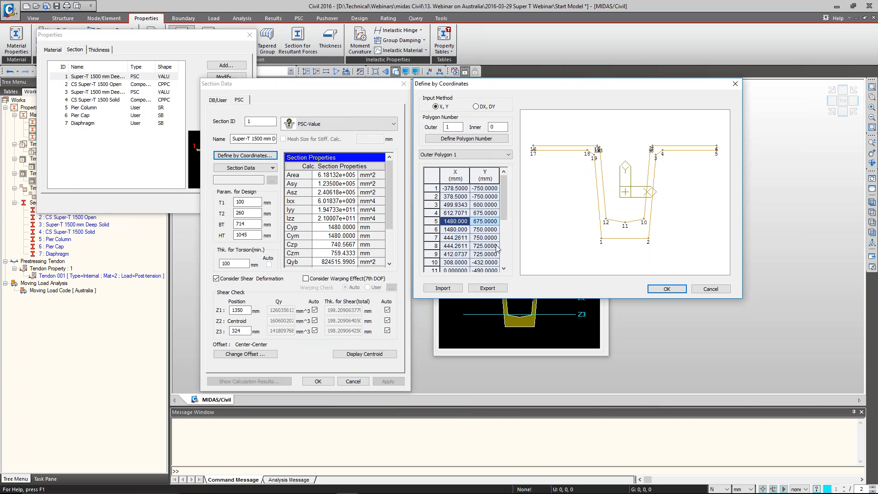
text(1000)
key(Return)
text(1000)
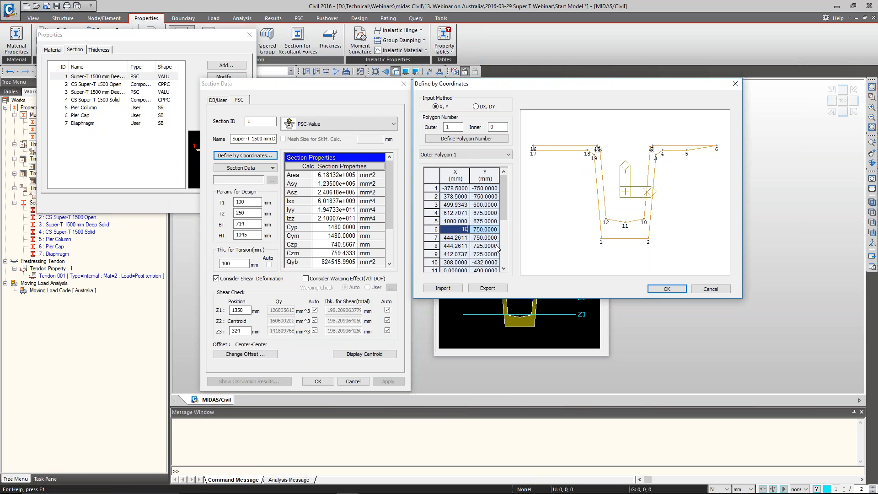
key(Return)
key(Return)
key(Down)
key(Down)
key(Down)
key(Down)
key(Down)
key(Down)
key(Down)
key(Down)
key(Down)
key(Down)
key(Down)
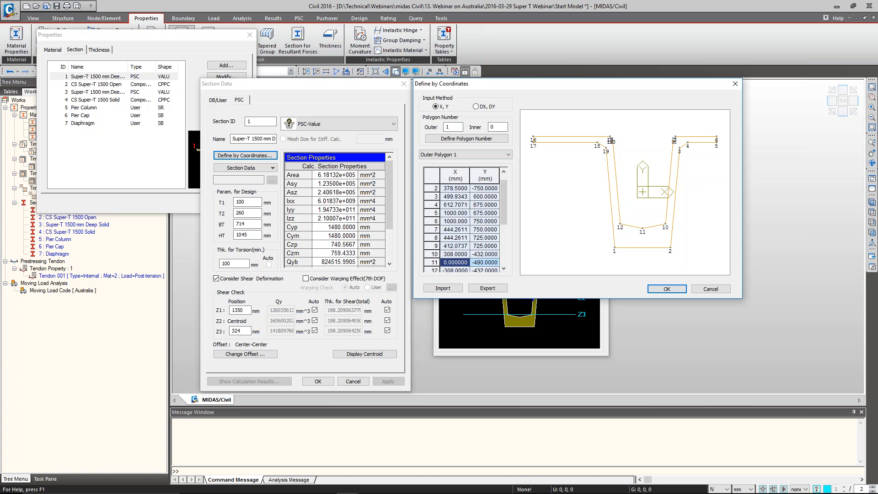
Set the X coordinate of outer polygon points 16 and 17 to -1000 mm, then discard the coordinate edits
key(Up)
key(Up)
key(Up)
key(Up)
key(Up)
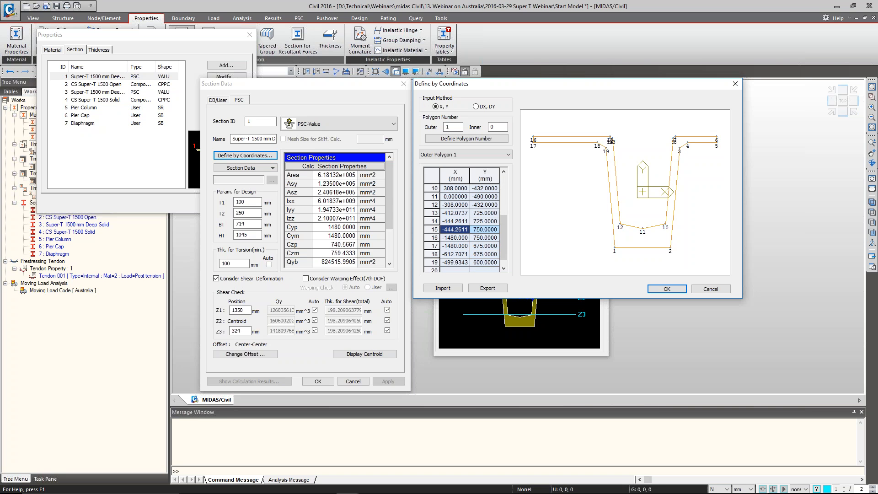
key(Down)
text(-1000)
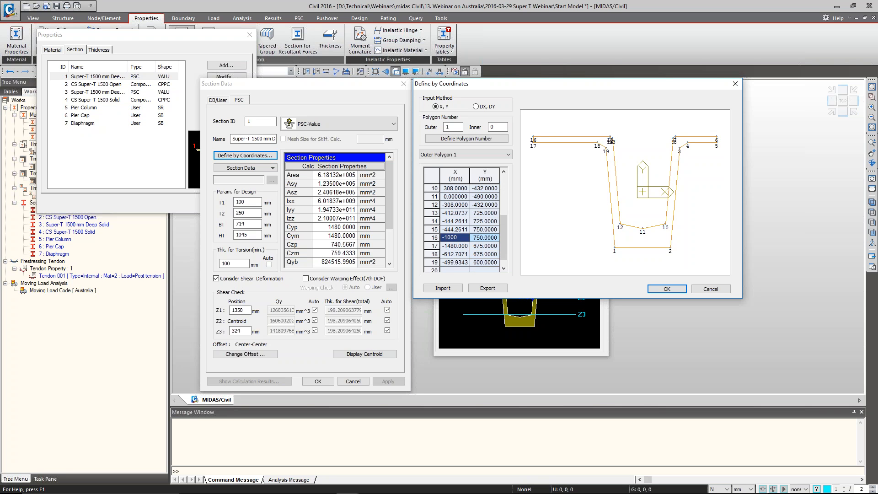
key(Down)
key(BackSpace)
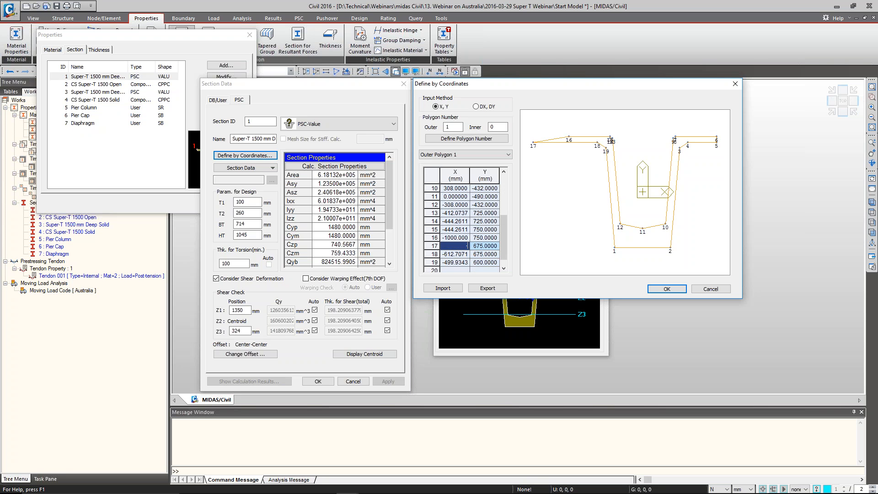
text(-1000)
key(Down)
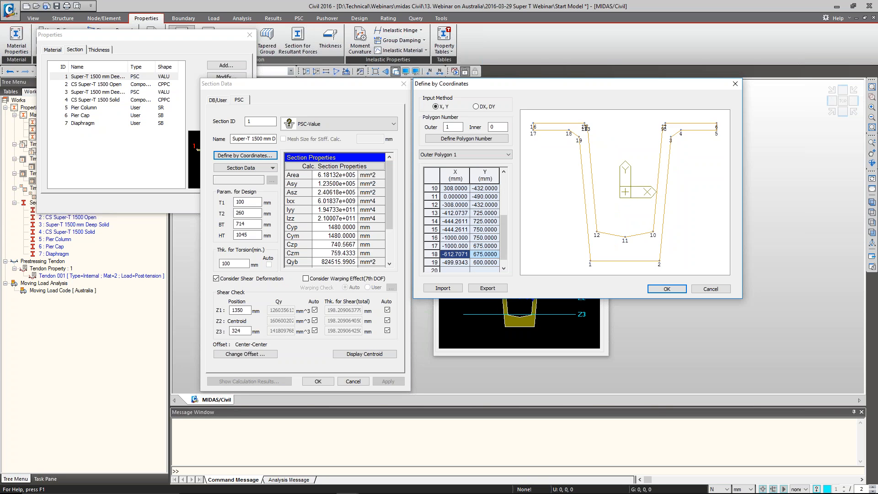
click(728, 291)
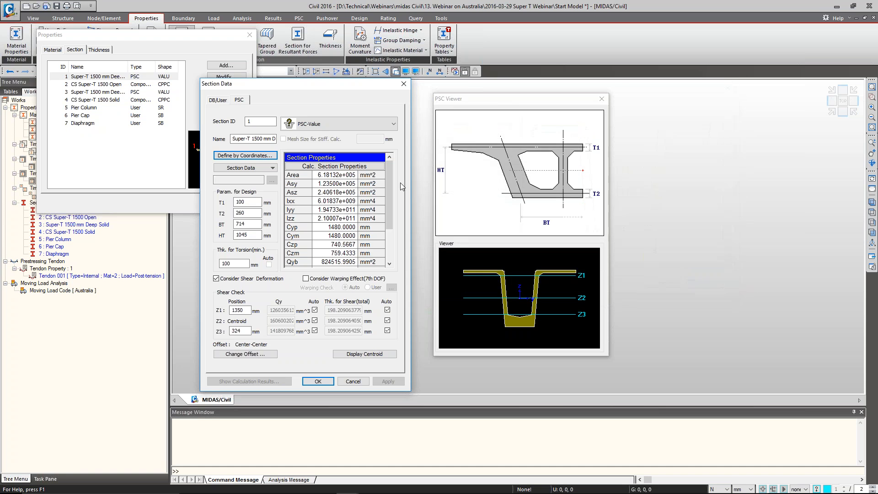
Recheck the Super-T 1500 mm Deep Open section's original coordinates, accept the section data and close the properties
click(250, 160)
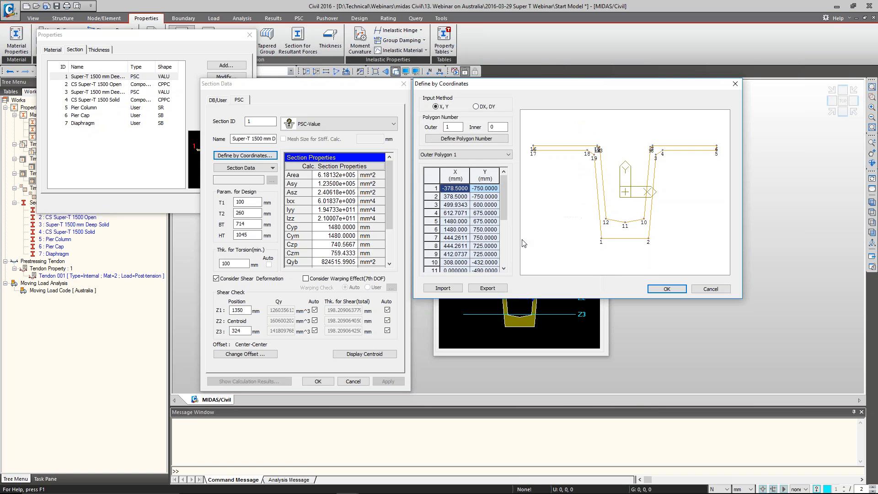
click(673, 291)
click(318, 382)
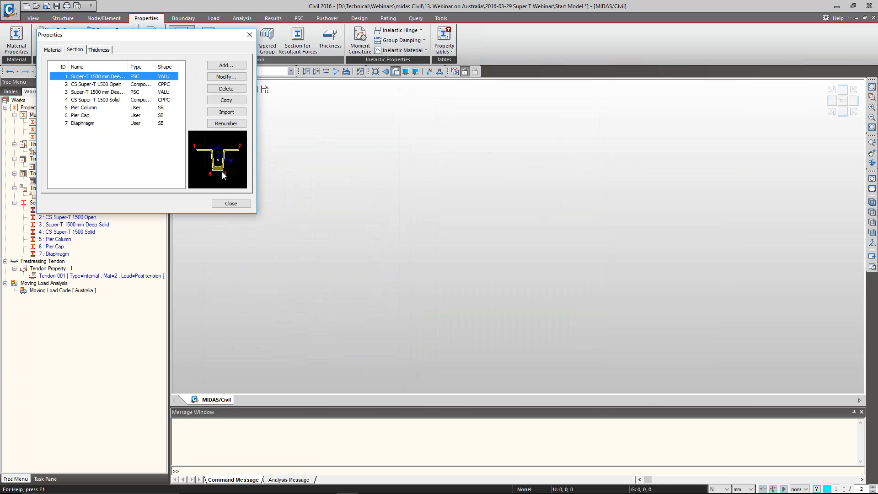
click(241, 202)
Set the model's force unit to kN and its length unit to m
click(719, 489)
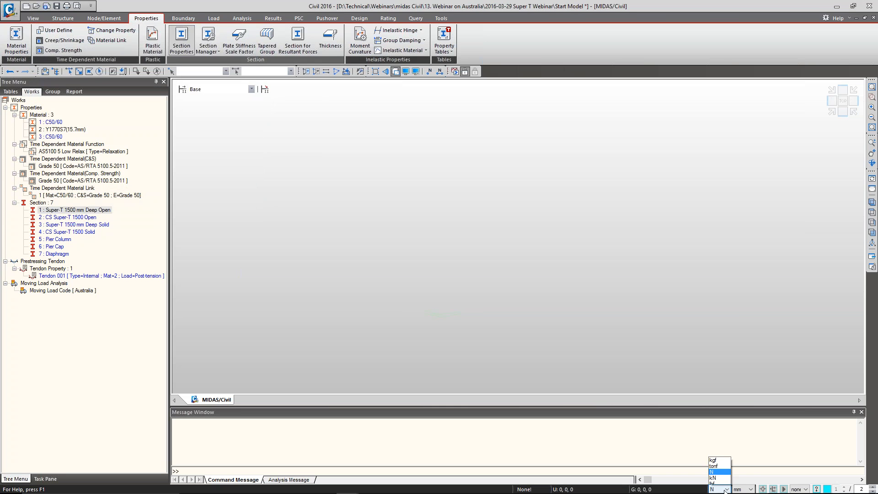
click(716, 458)
click(745, 490)
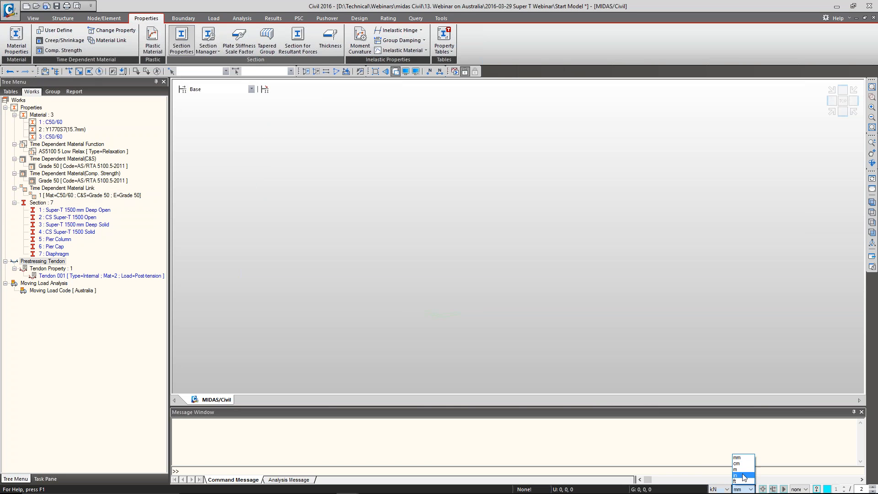
click(737, 468)
Open the properties of the CS Super-T 1500 Open section and check its slab width Bc and thickness tc
right_click(57, 217)
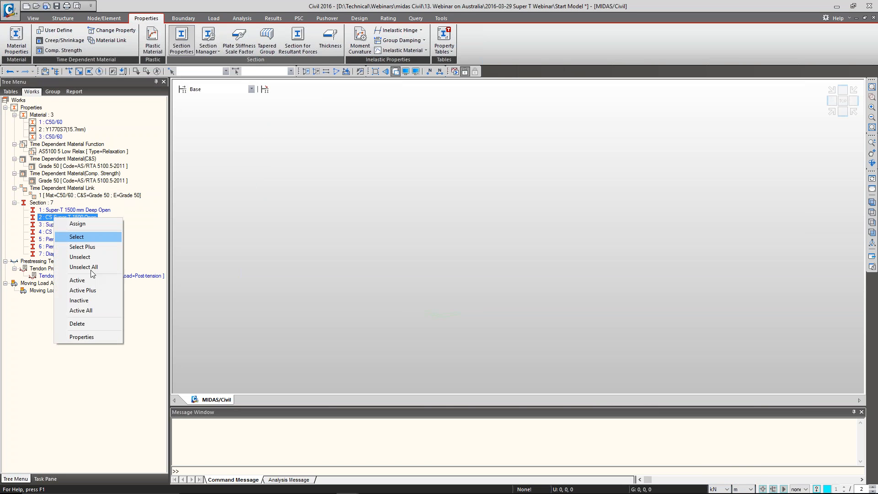
click(95, 334)
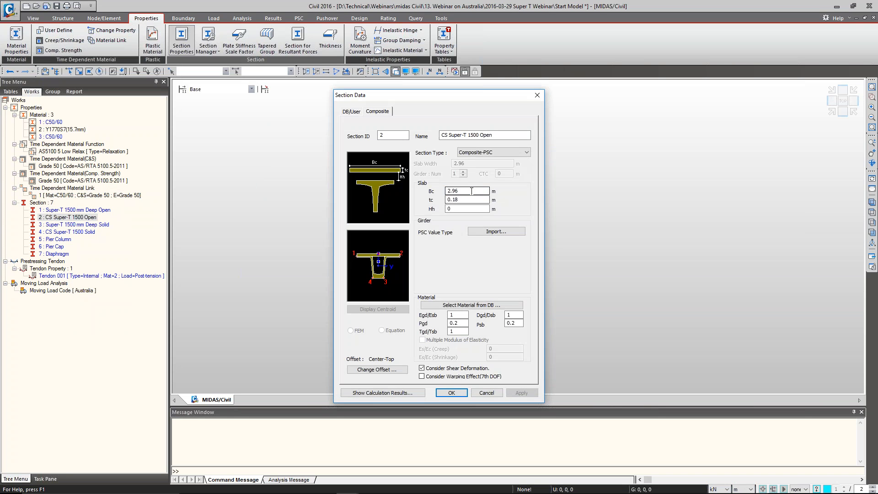
click(469, 199)
double_click(467, 191)
click(464, 201)
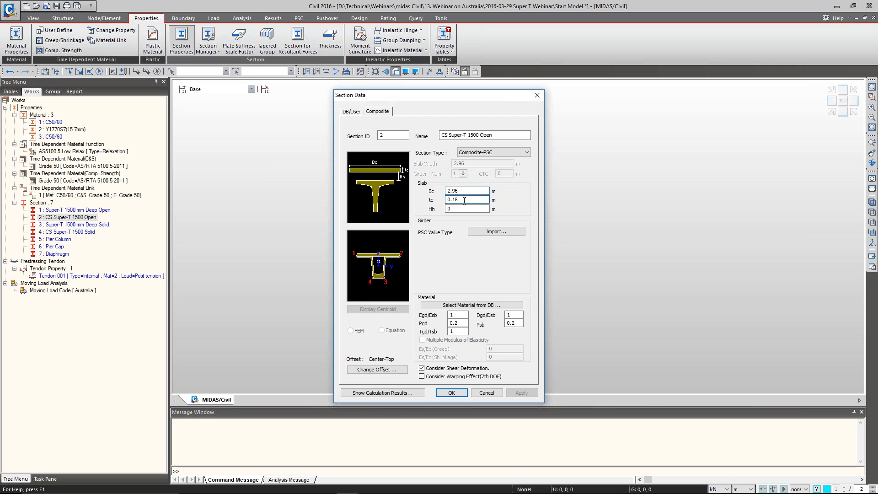
double_click(460, 200)
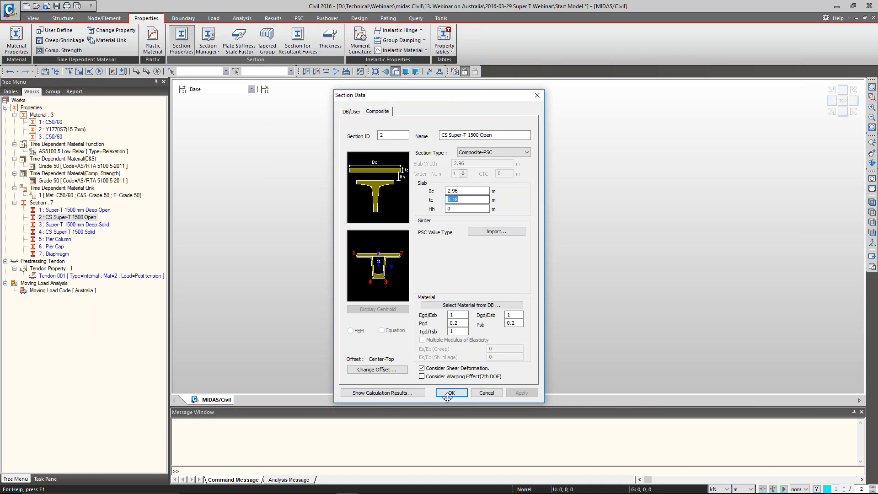
Compare the before and after section properties in the CS Super-T 1500 Open calculation results, then close the section without changes
click(414, 393)
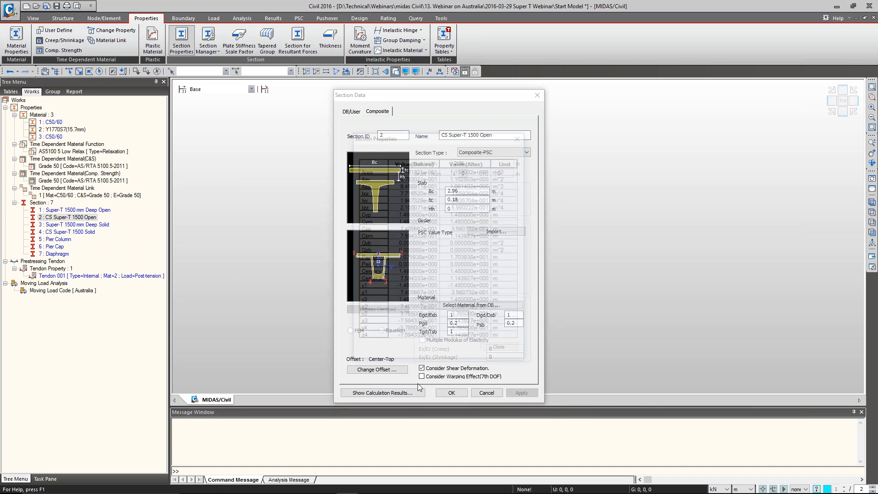
click(414, 161)
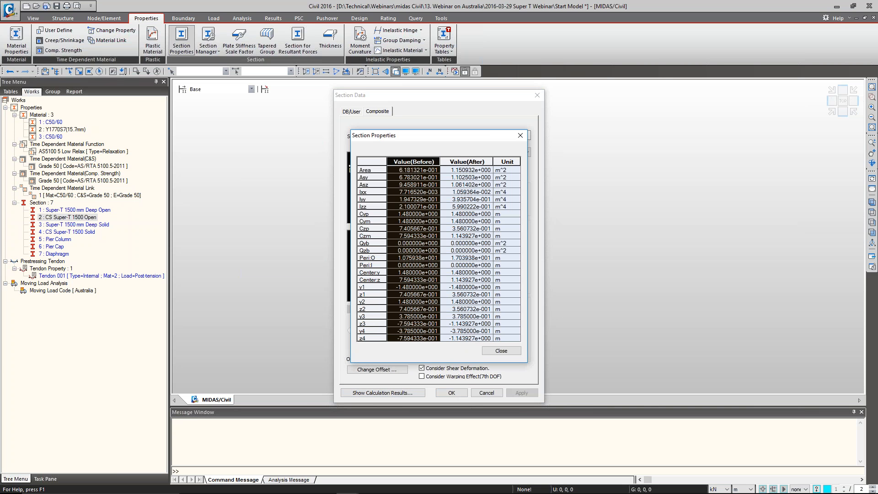
click(427, 173)
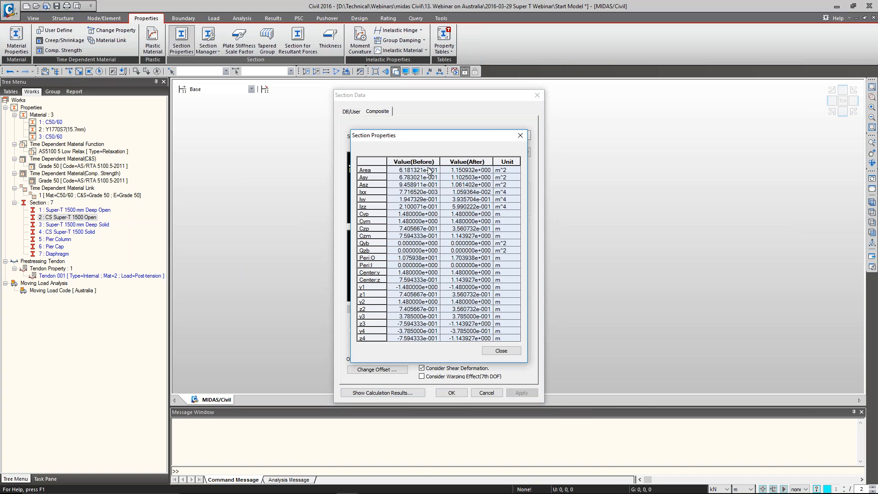
click(427, 162)
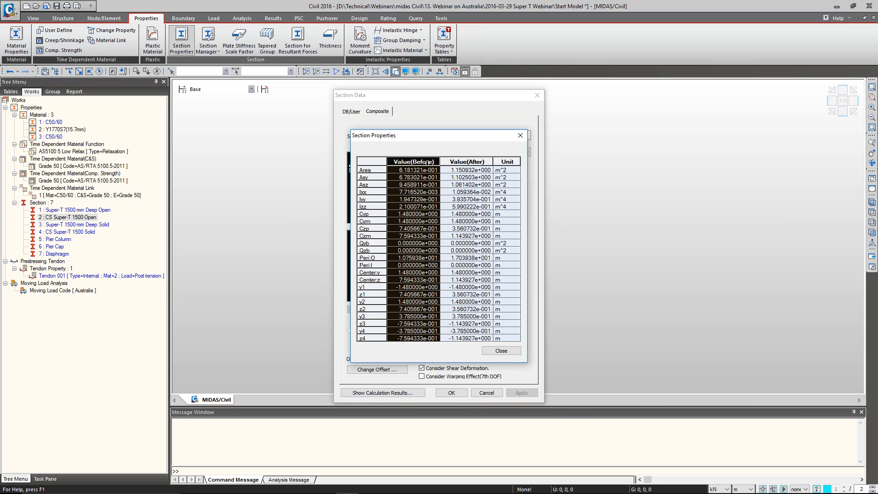
click(462, 161)
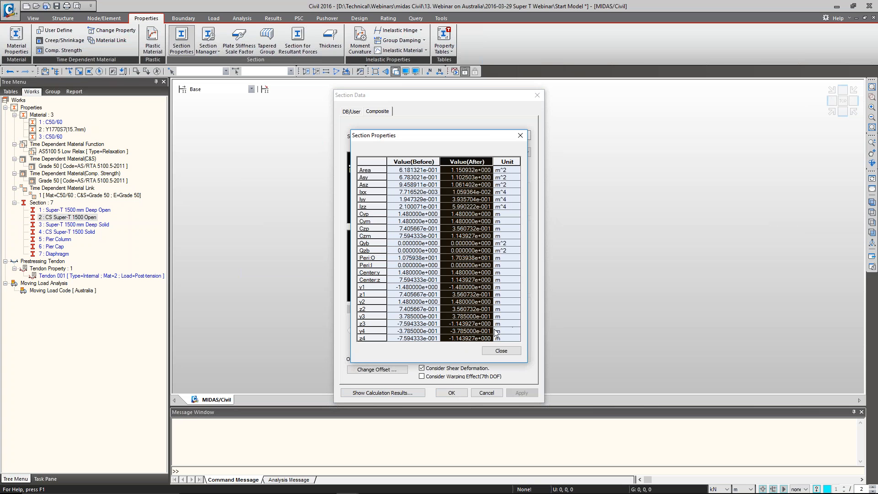
click(506, 352)
click(498, 394)
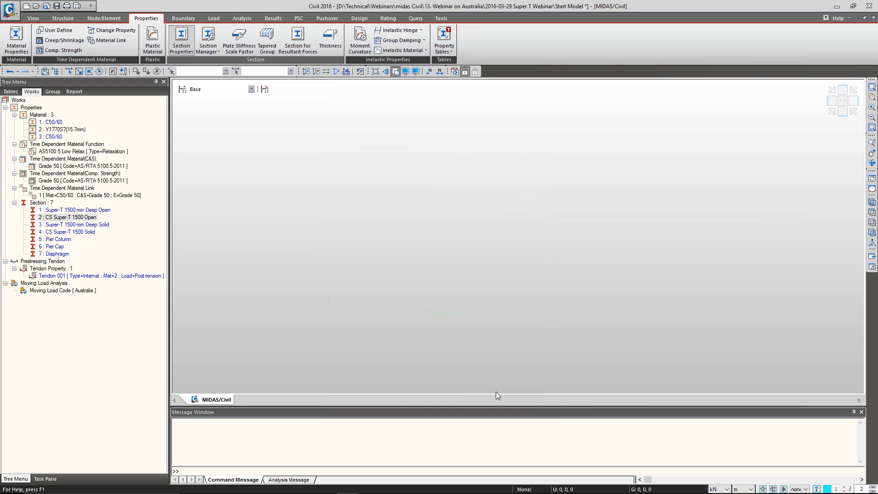
Inspect the Pier Column section data, close it, and point out the Pier Cap and Diaphragm sections in the works tree
click(60, 239)
right_click(63, 243)
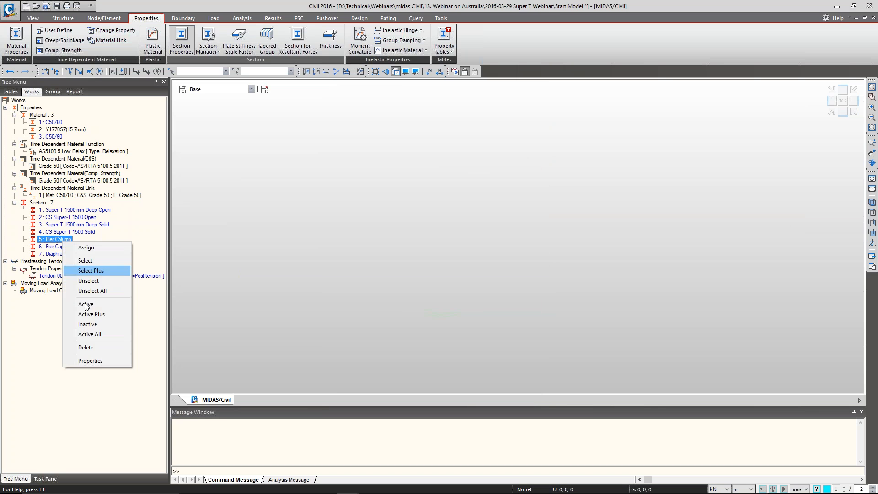
click(101, 361)
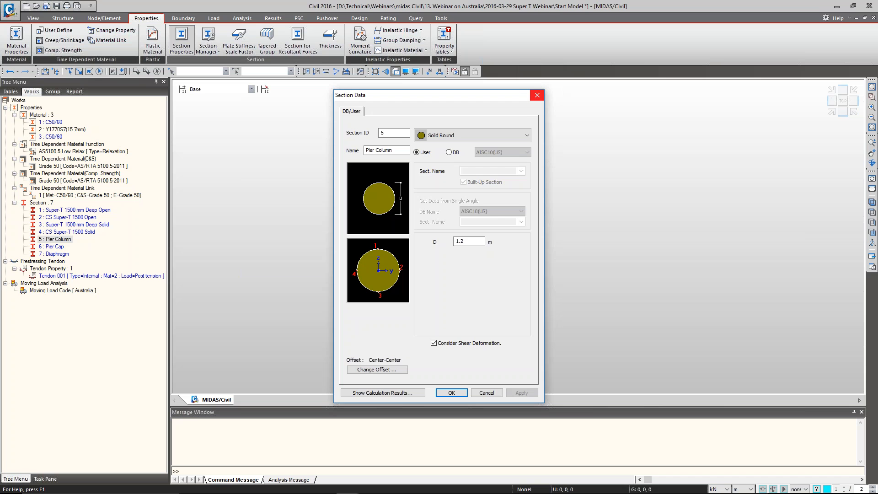
click(537, 95)
click(56, 250)
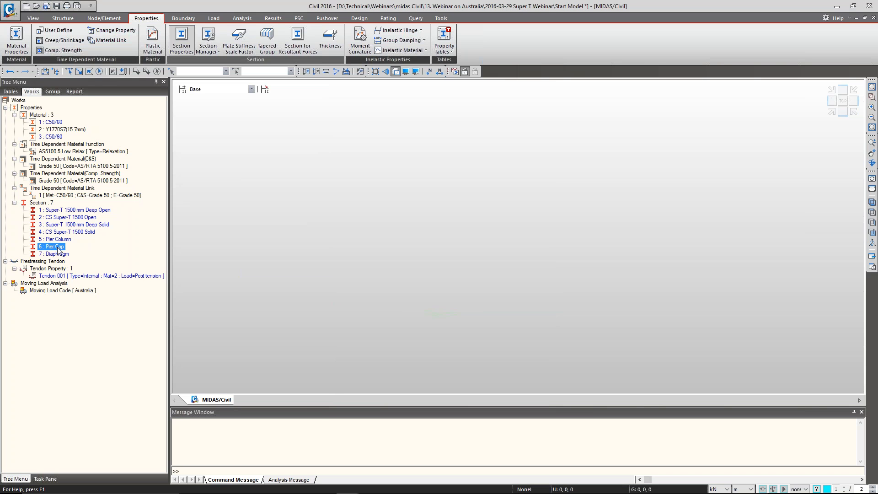
click(59, 254)
Review the Tendon 001 property, including its total tendon area, and accept it as it is
right_click(72, 276)
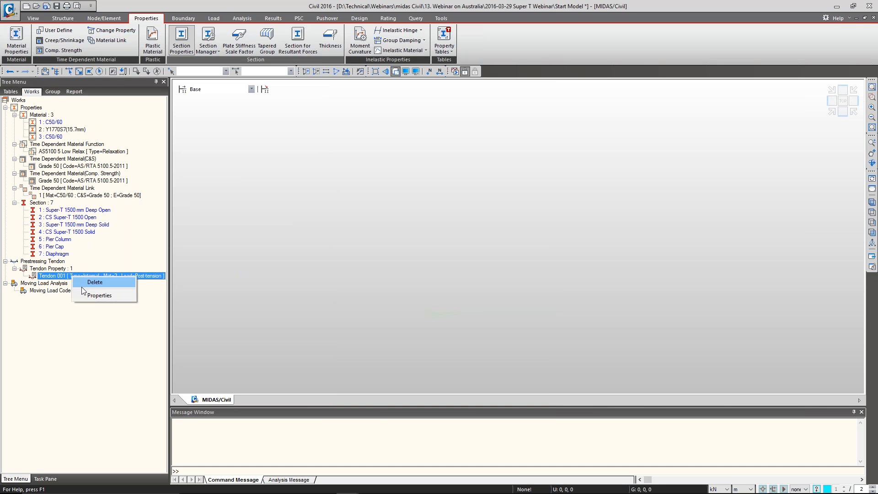
click(89, 294)
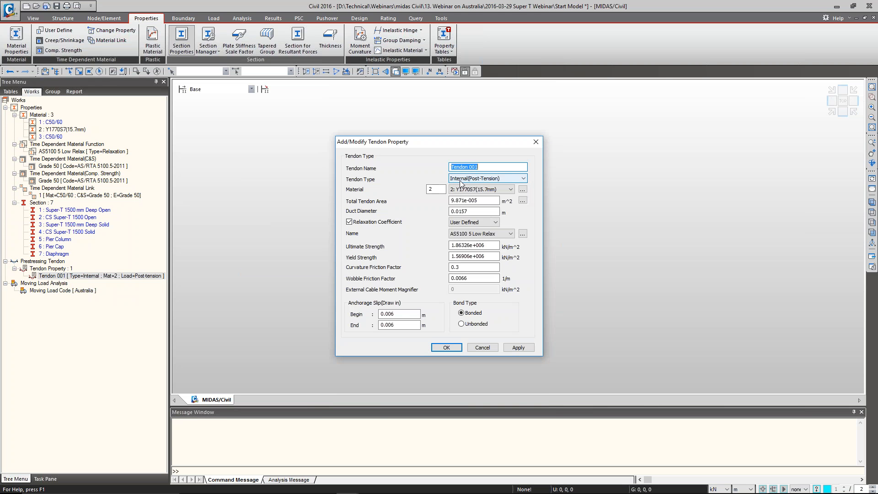
click(491, 203)
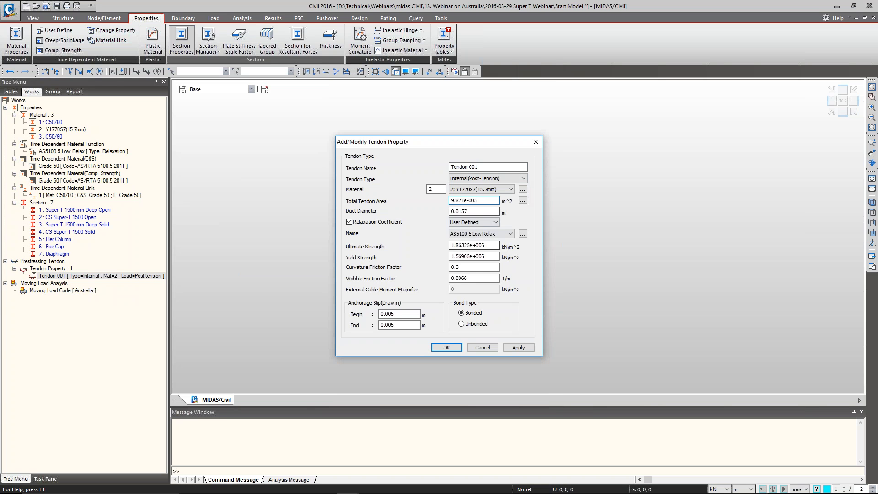
click(448, 349)
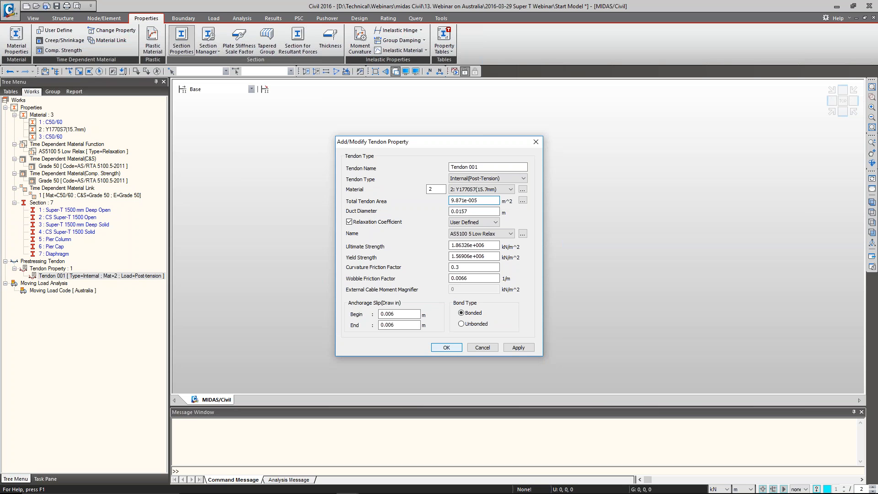
click(448, 349)
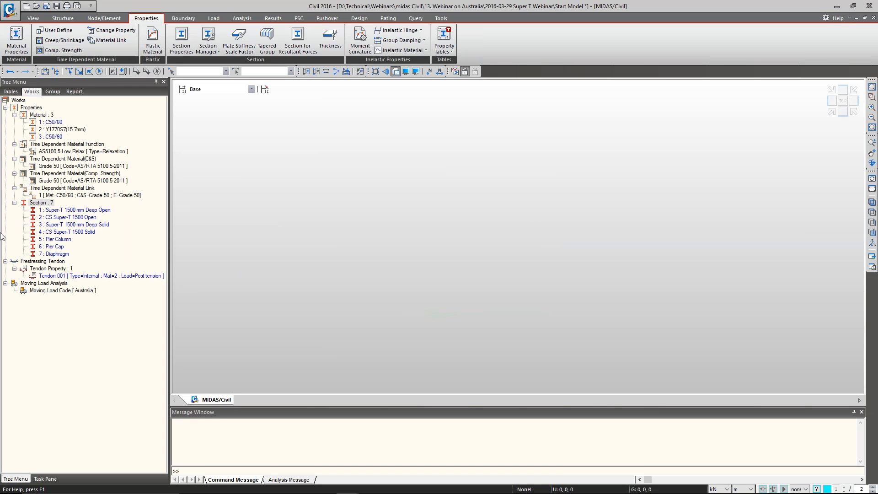
Start the Prestressed Composite Bridge wizard and load the saved wizard data file into it
click(70, 18)
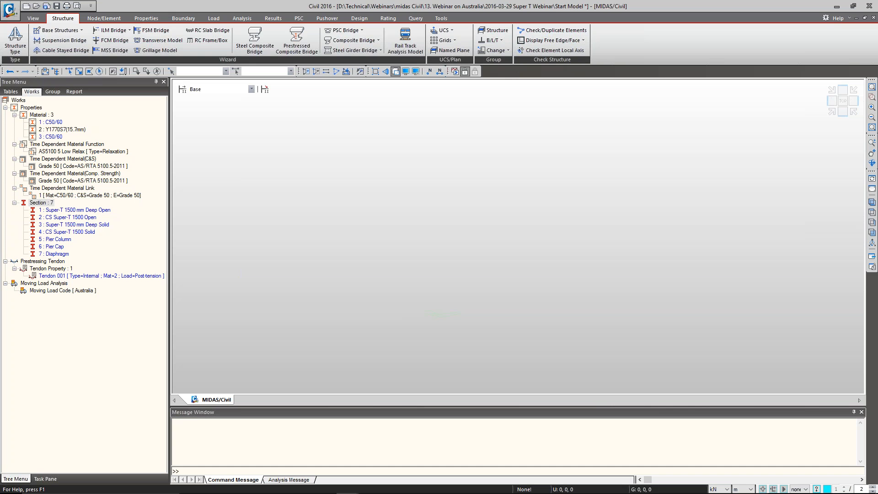
click(297, 49)
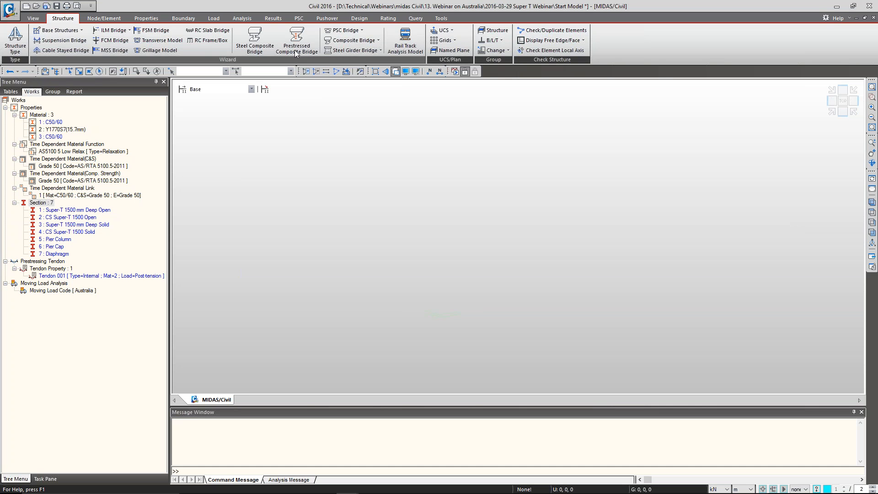
drag(196, 32, 279, 26)
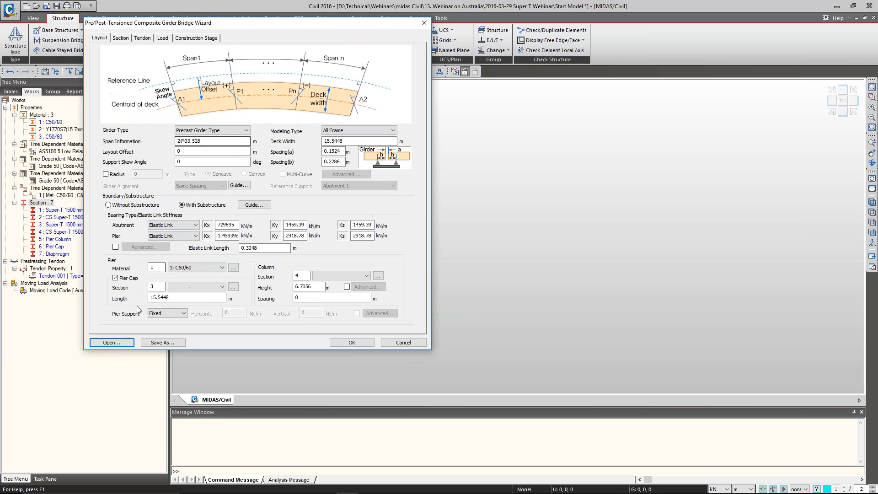
click(125, 345)
double_click(237, 163)
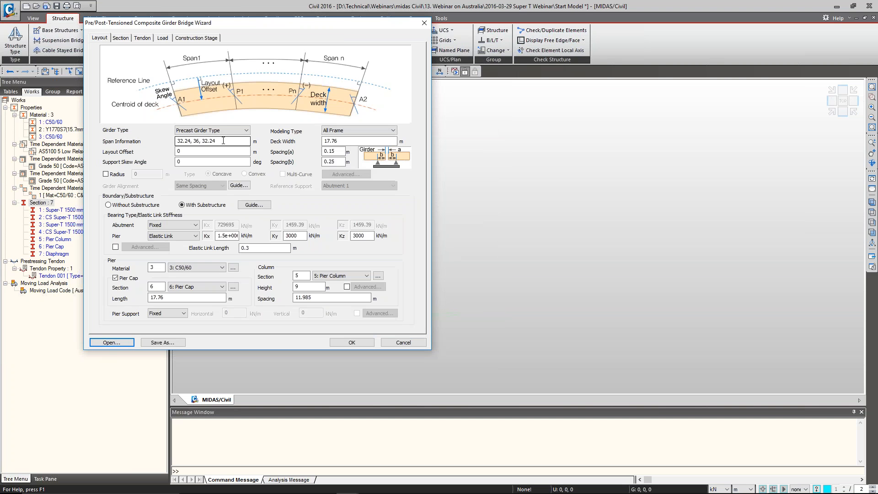
Examine the wizard's span information and the available girder types, keeping Precast Girder Type
drag(225, 140, 172, 140)
click(207, 143)
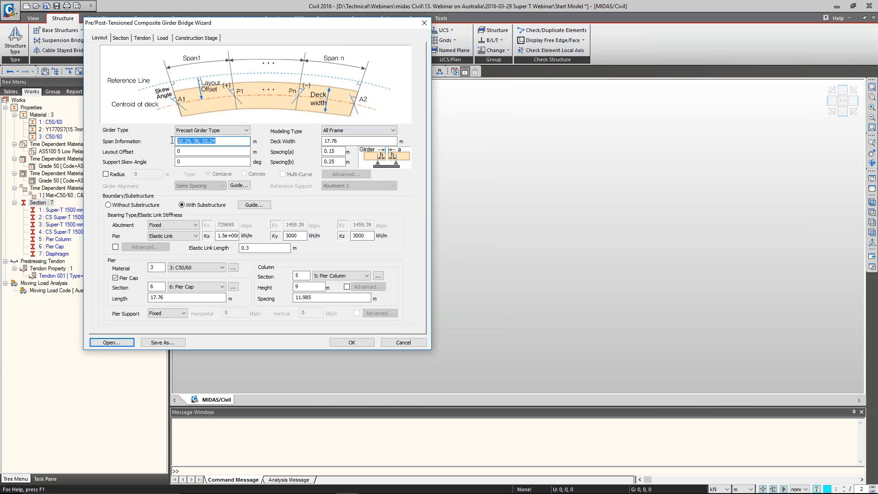
click(216, 142)
click(225, 130)
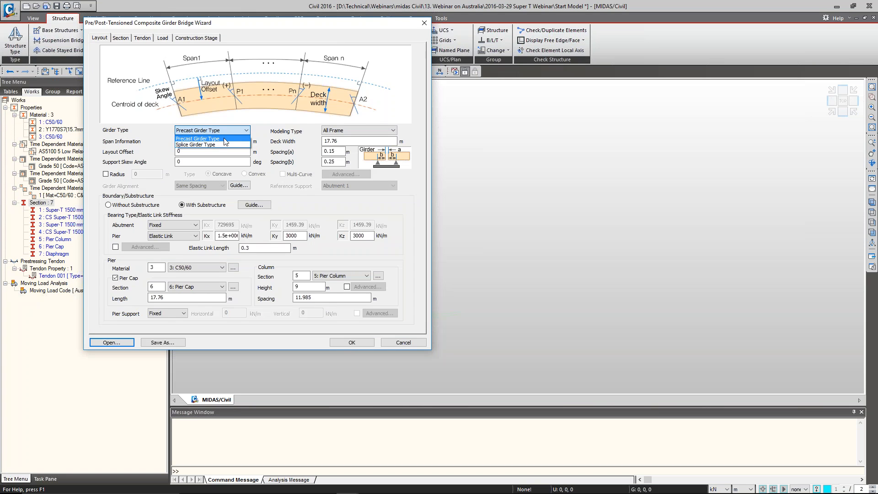
click(224, 139)
drag(226, 142, 171, 141)
click(225, 141)
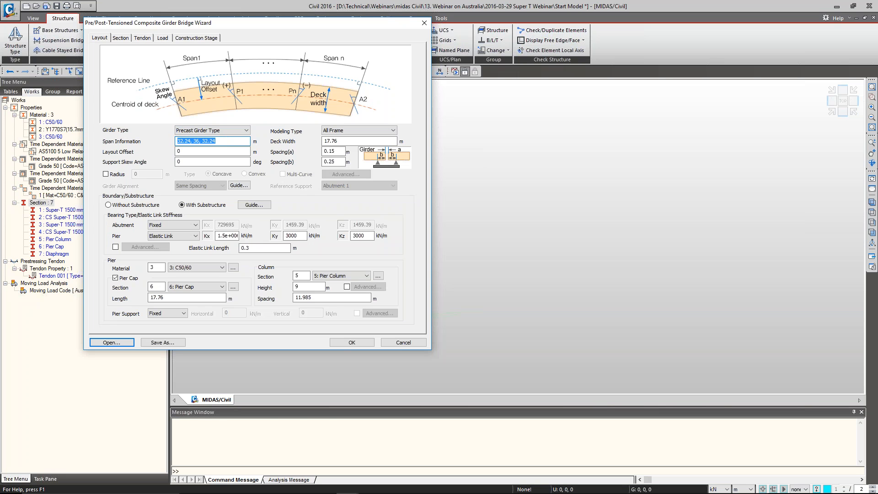
Try the repeated-span notation 5@ in the span information, then remove it
click(221, 142)
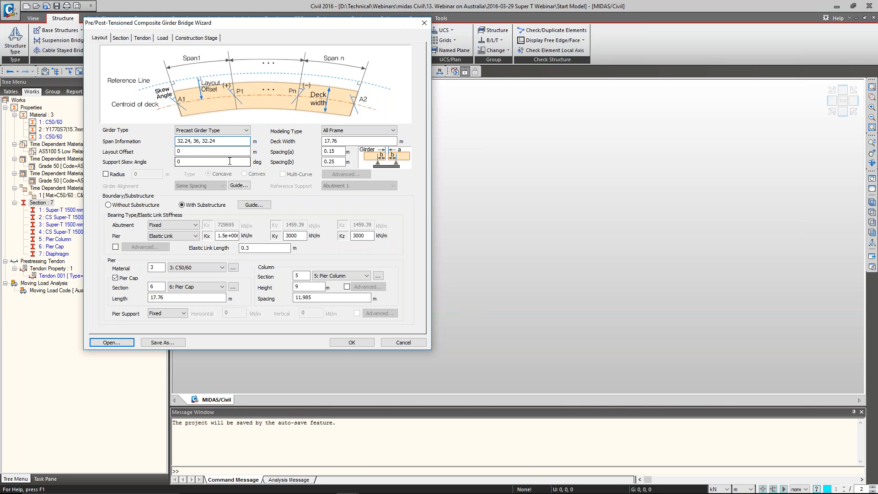
text(5@)
key(BackSpace)
key(BackSpace)
Check the deck width and the girder end spacings (a) and (b) in the bridge layout
double_click(327, 142)
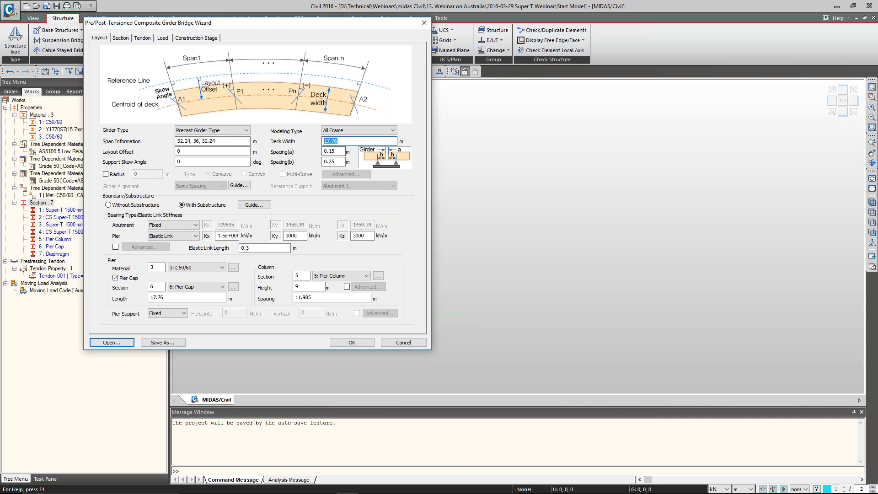
click(340, 150)
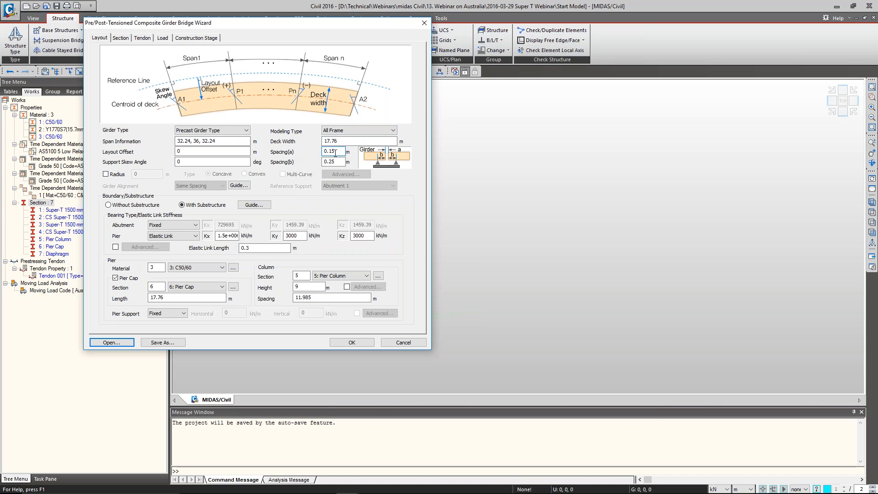
double_click(326, 151)
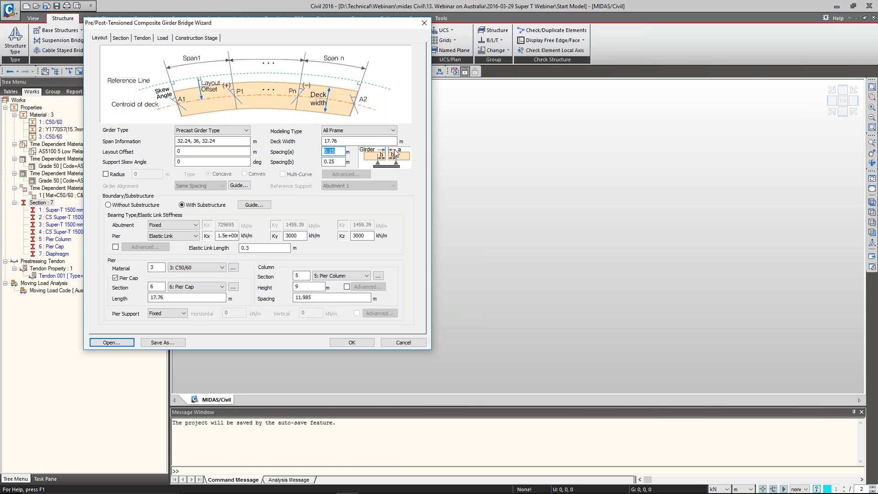
double_click(339, 162)
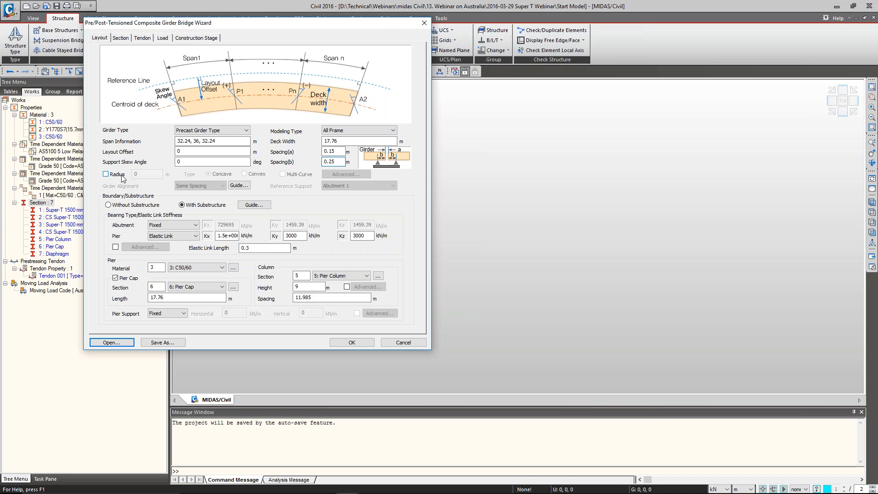
Try a curved layout with a 500 m radius and a support skew angle of 40 degrees, then revert both
click(123, 177)
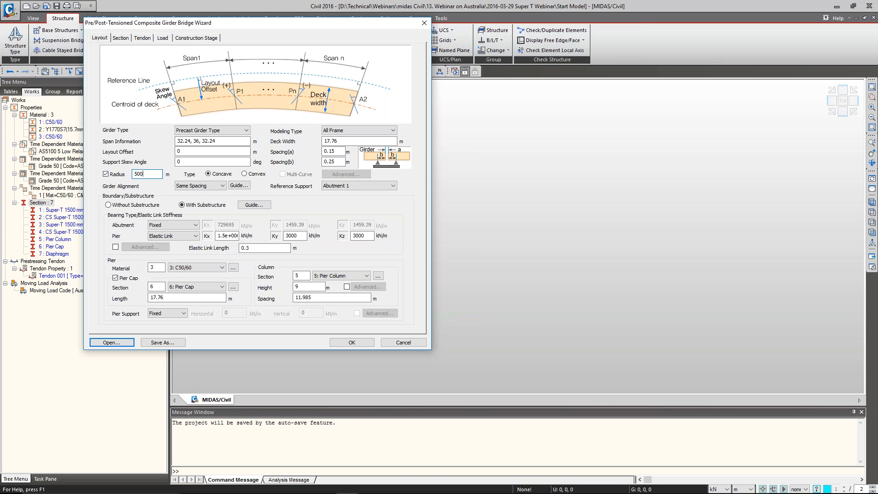
click(105, 174)
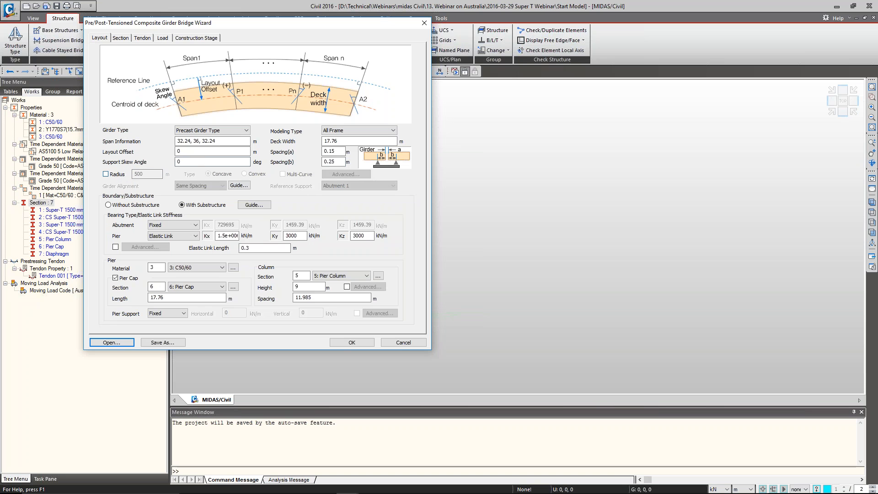
click(197, 161)
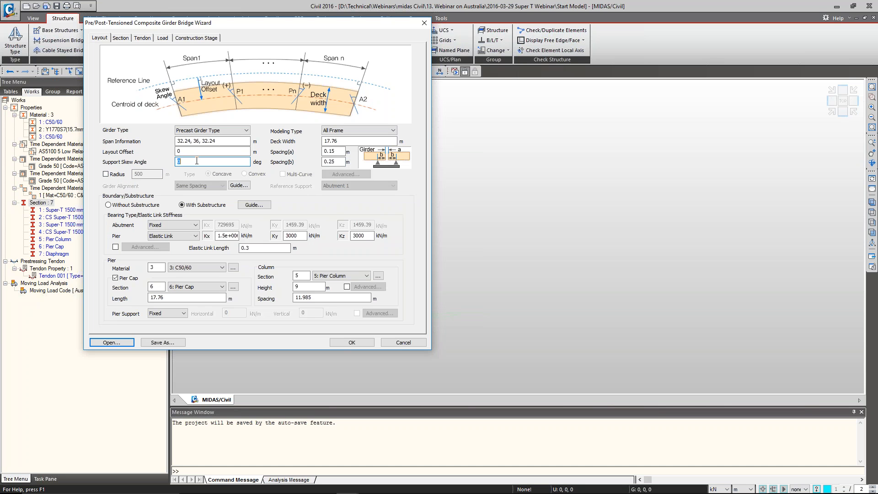
text(40)
key(BackSpace)
key(BackSpace)
Examine the Boundary/Substructure guide, the abutment bearing type options and the pier elastic link stiffnesses Kx, Ky and Kz
click(254, 204)
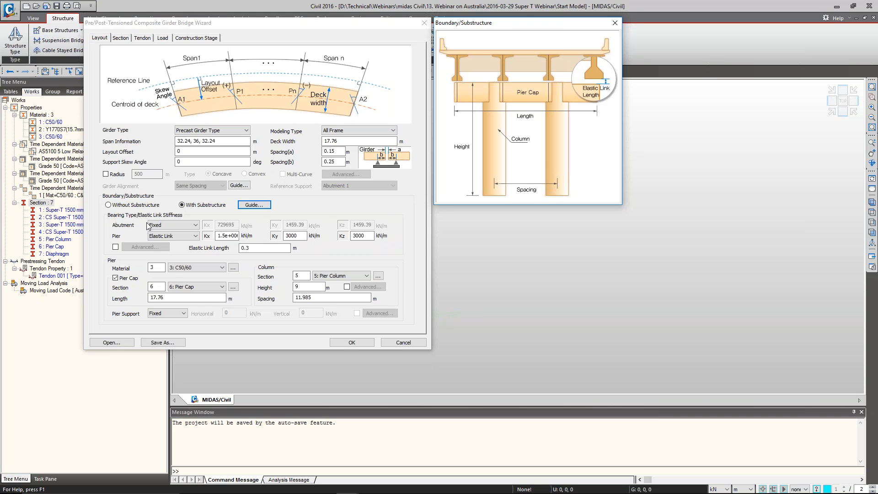
click(181, 226)
click(181, 232)
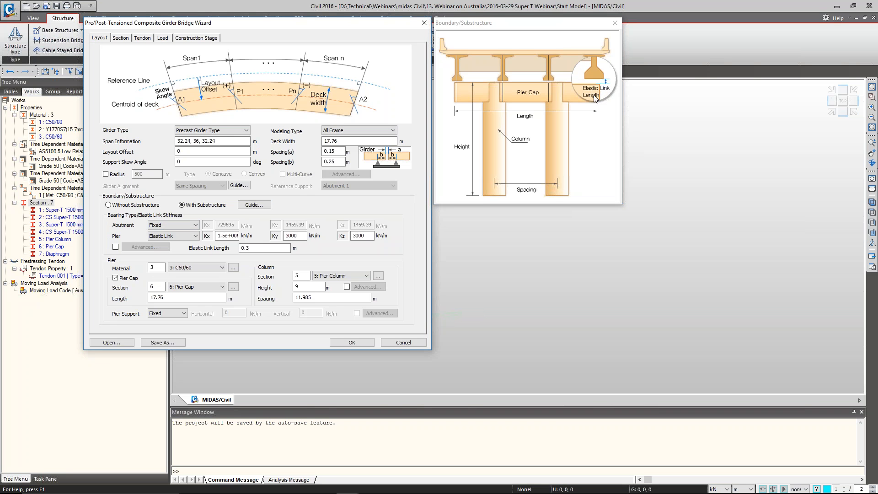
click(183, 226)
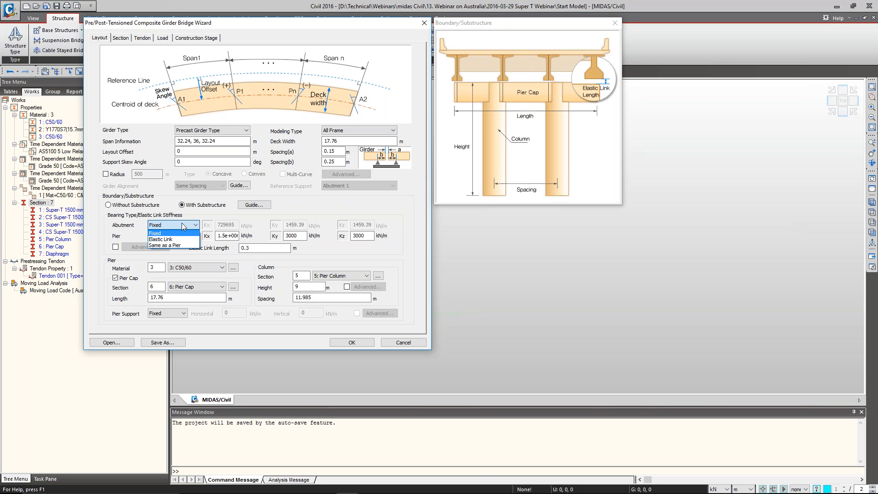
click(182, 227)
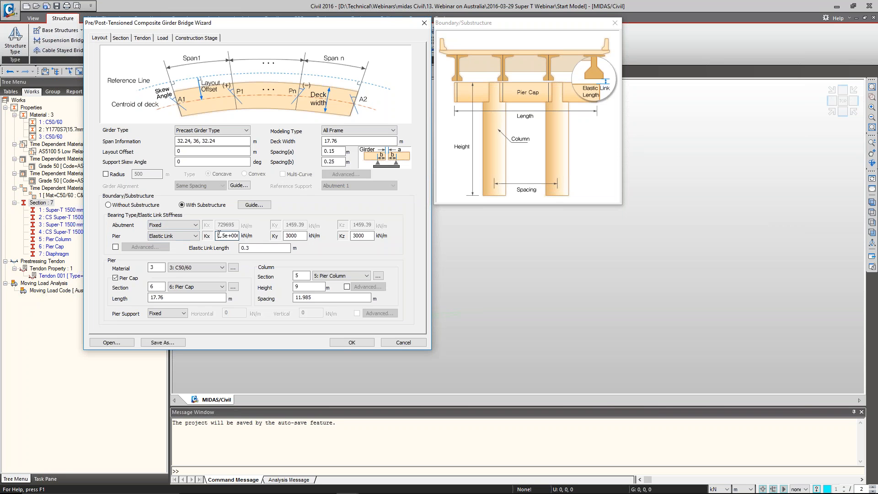
drag(219, 235, 292, 237)
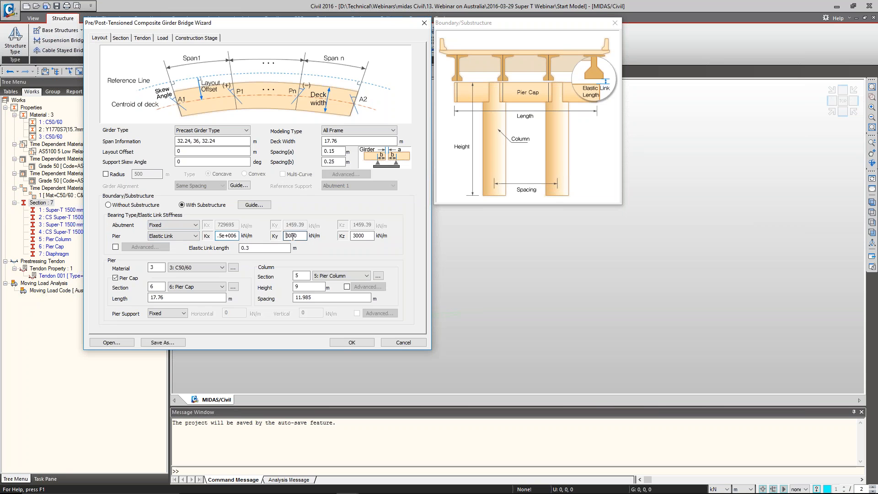
key(Tab)
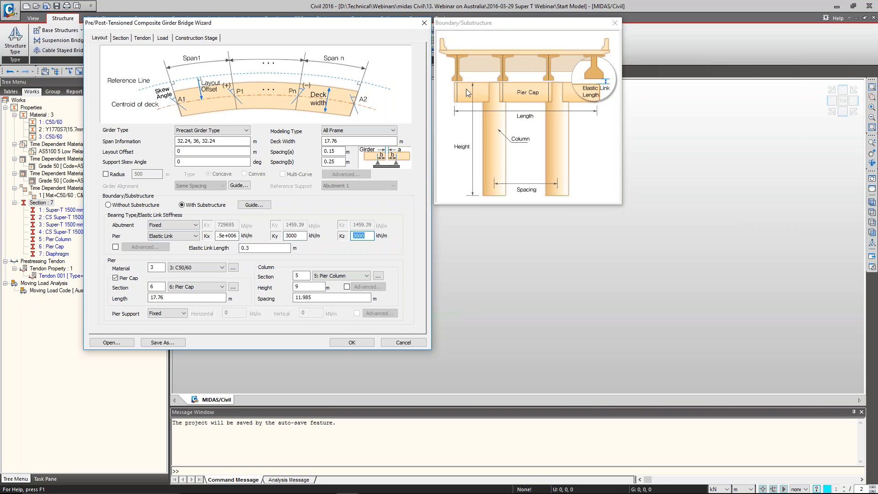
Check the pier material, the pier cap section and length, and the column section, height and spacing
click(162, 266)
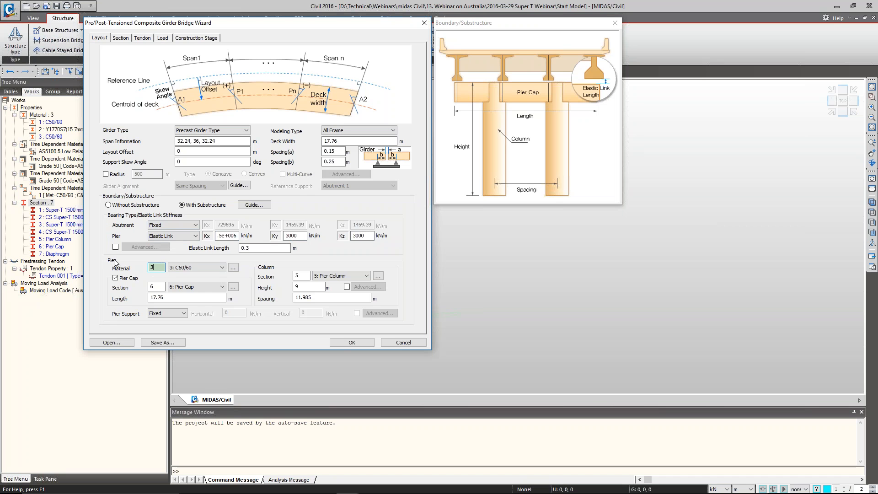
drag(155, 267, 143, 267)
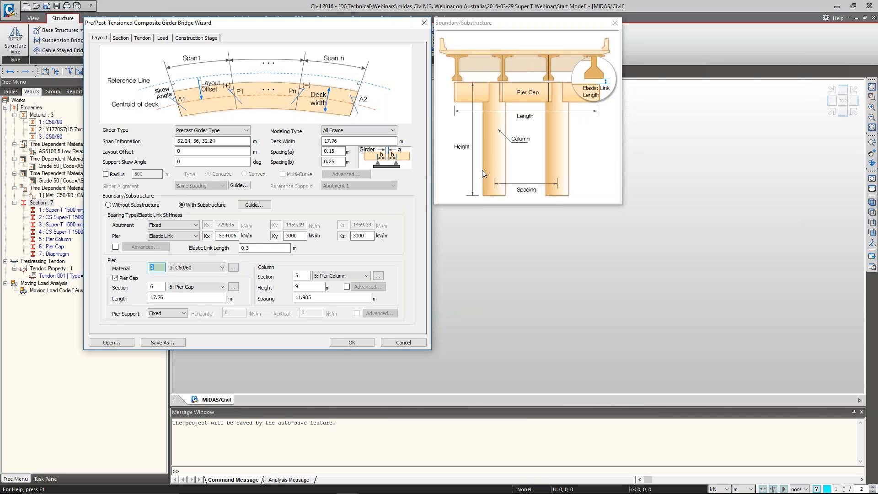
drag(156, 287, 150, 287)
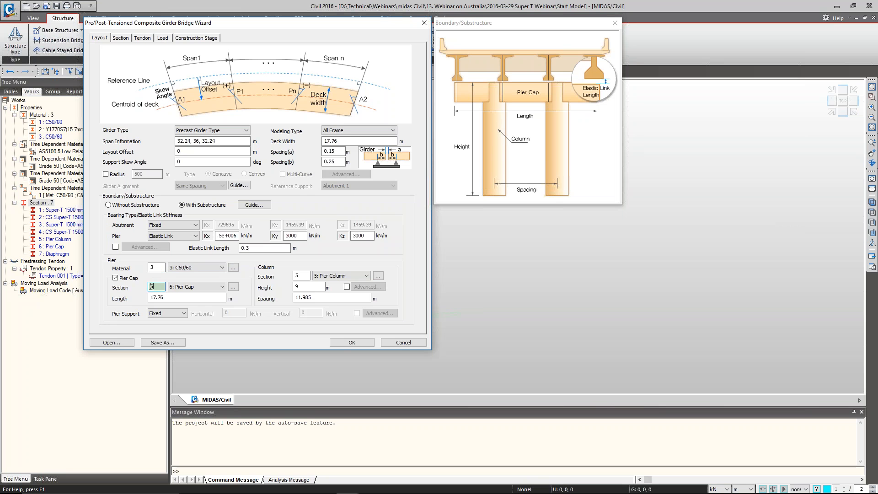
click(166, 298)
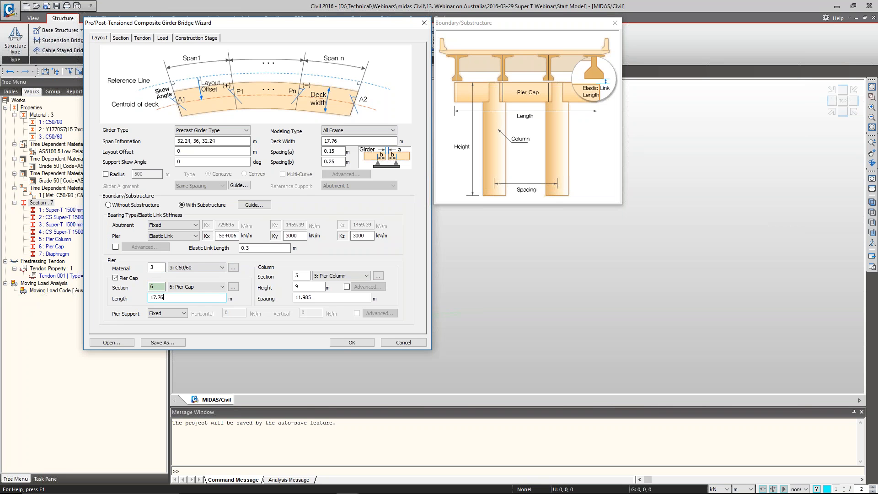
double_click(149, 298)
double_click(296, 276)
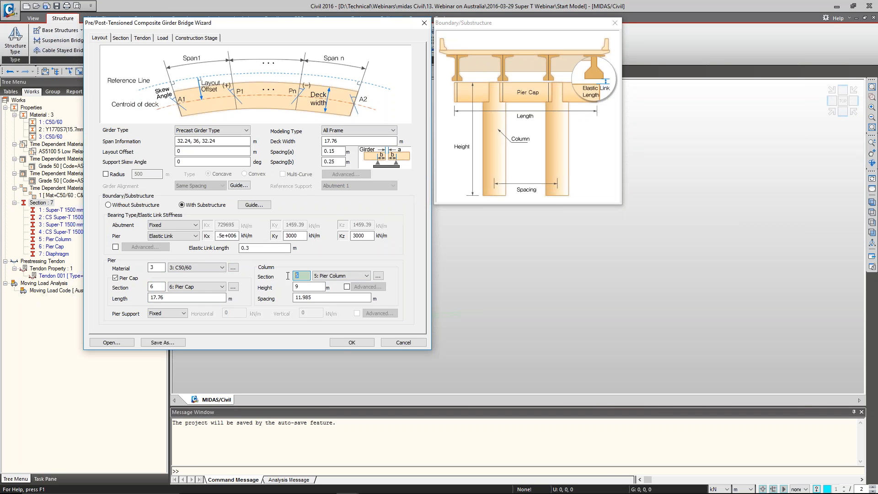
double_click(313, 287)
key(Tab)
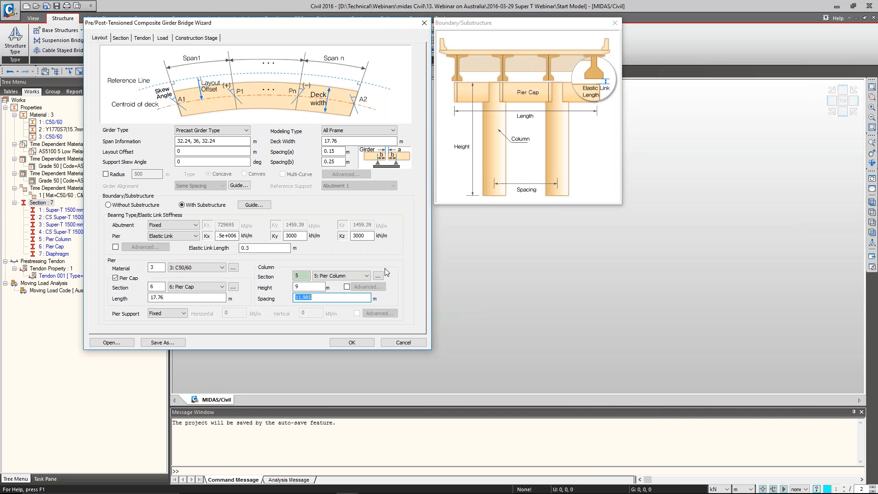
Try the advanced option for individual pier heights at Pier1 and Pier2, then turn it off
click(347, 287)
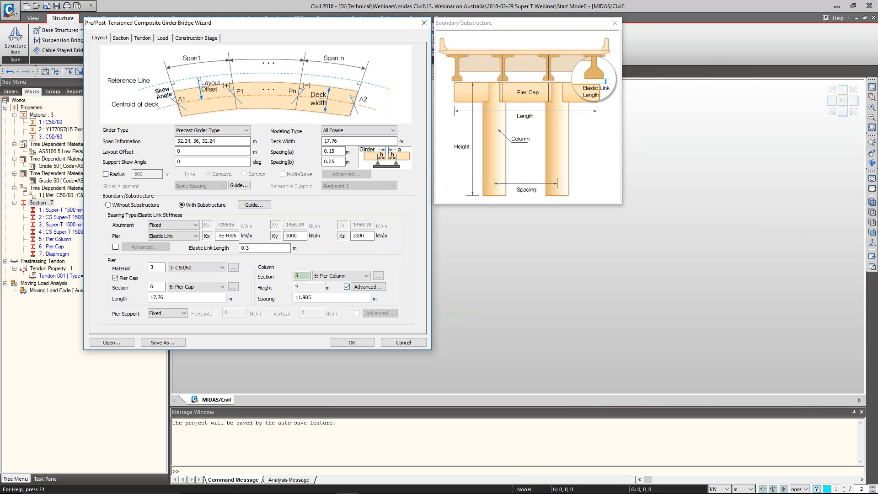
click(368, 287)
click(260, 149)
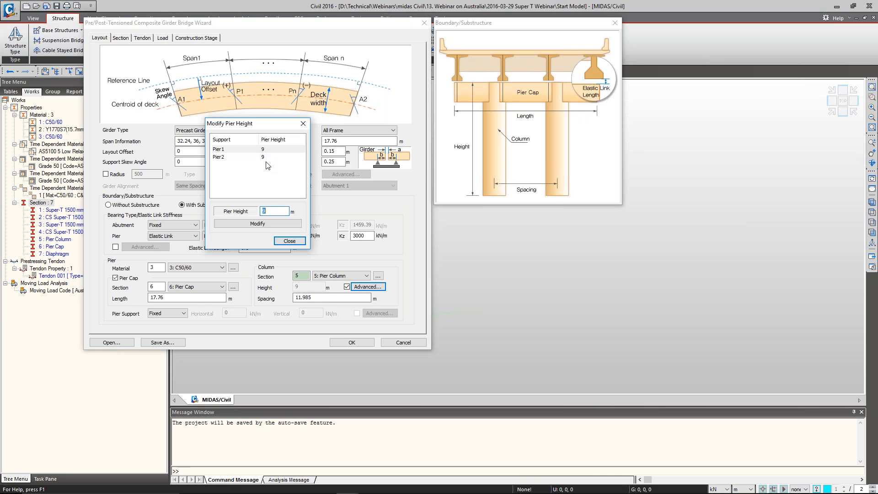
click(291, 244)
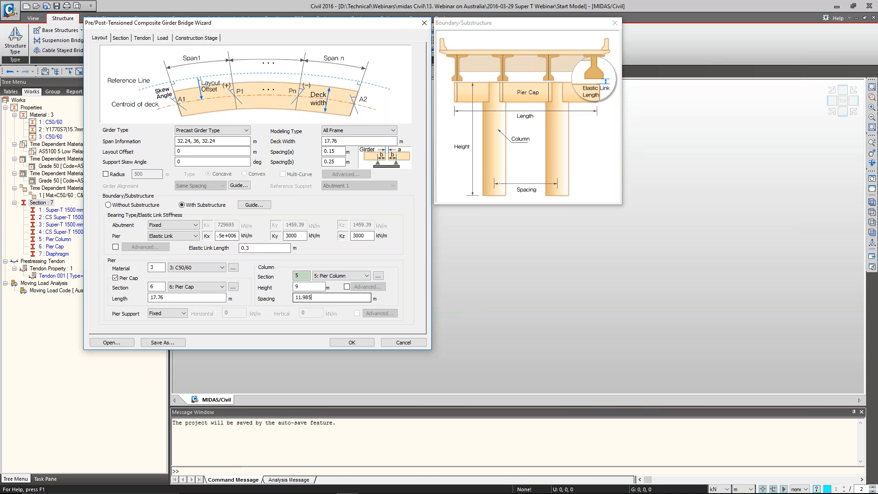
Try pier column spacings of 5,6, then replace them with a single spacing of 11 m
double_click(339, 296)
text(5,6)
key(shift+Left)
key(shift+Left)
key(shift+Left)
text(11)
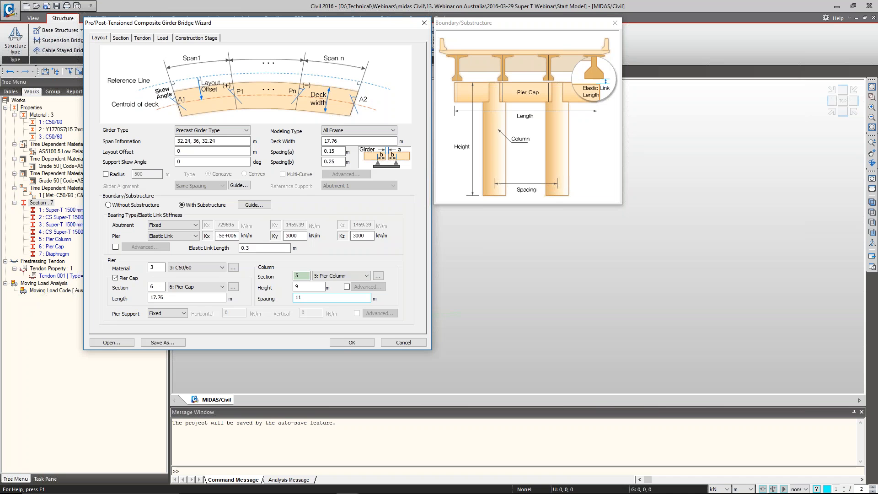
Try pier column spacings of 5.5,6, then set the spacing to 11 m and keep the pier support Fixed
key(shift+Home)
text(5.5)
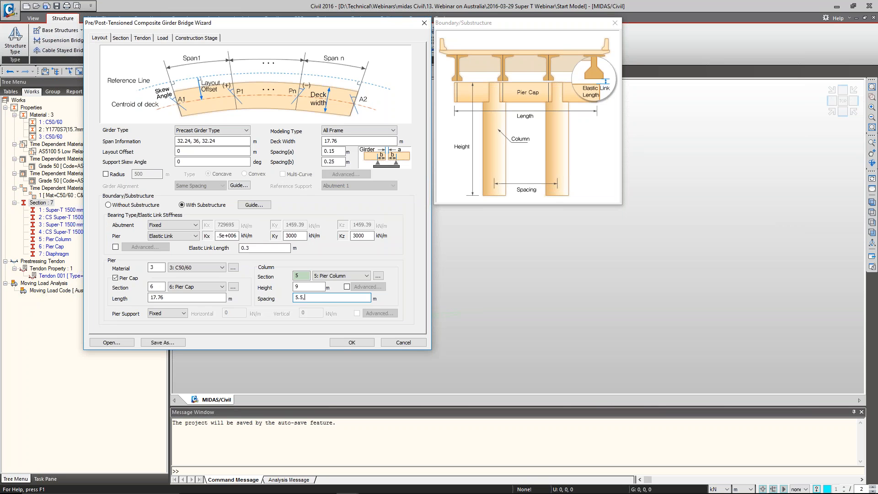
text(,6)
key(shift+Left)
key(shift+Left)
key(shift+Left)
key(shift+Left)
key(shift+Left)
text(11)
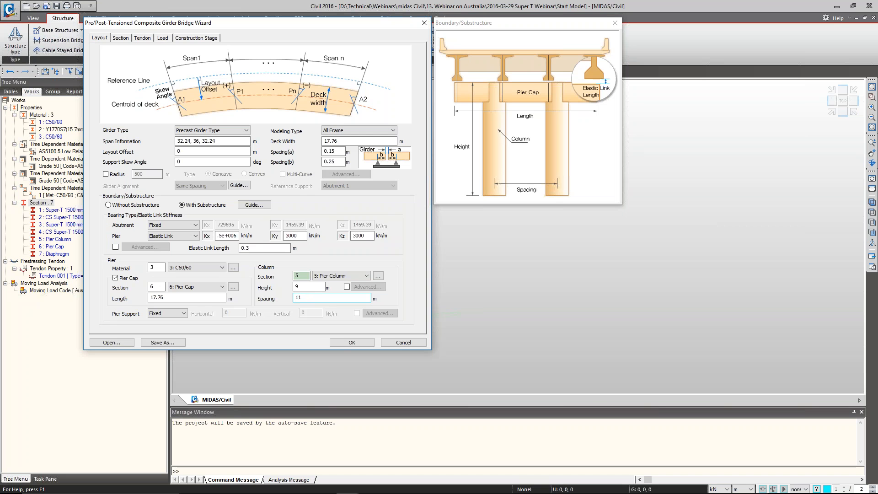
click(167, 313)
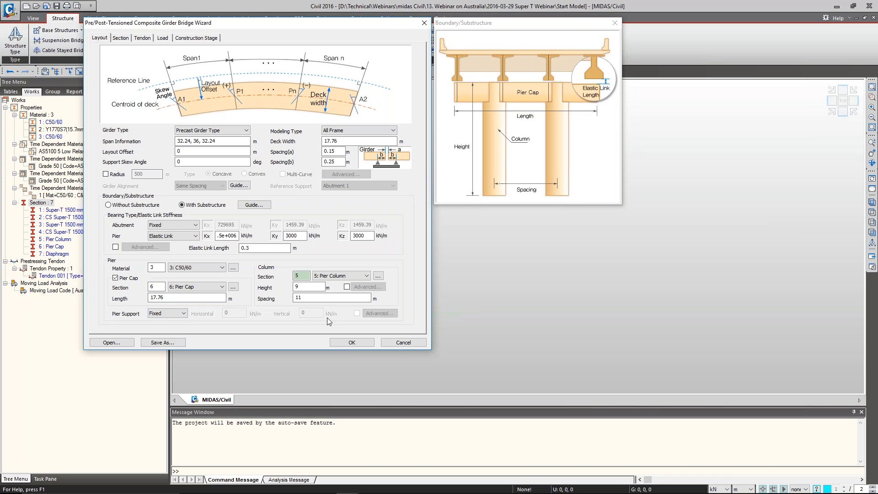
Review the wizard's section settings, checking the number of girders and the girder offsets against the transverse girder position guide
click(121, 39)
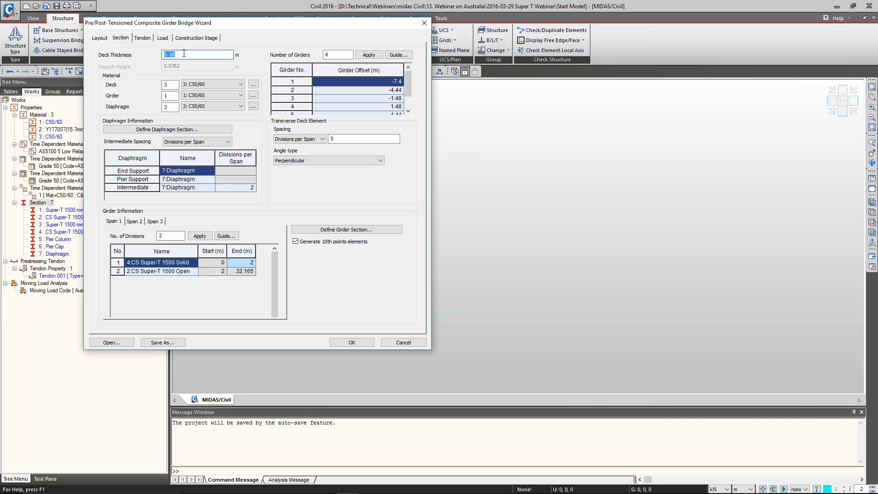
double_click(340, 53)
text(6)
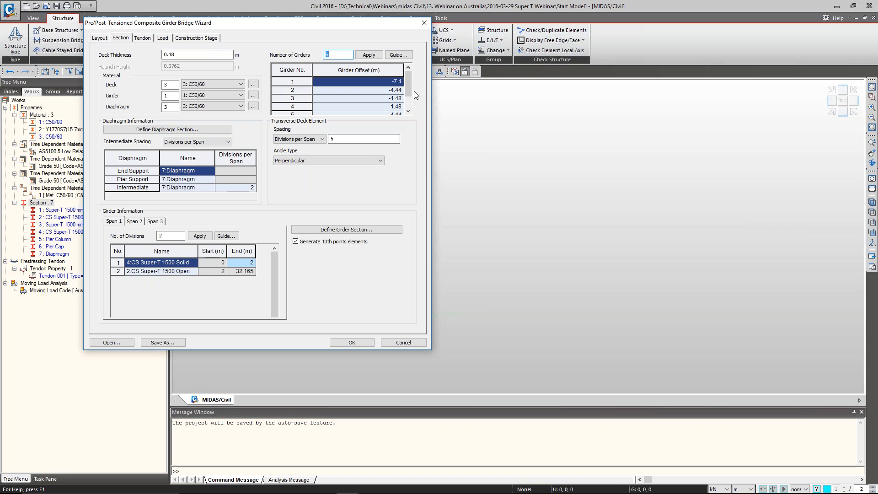
click(372, 90)
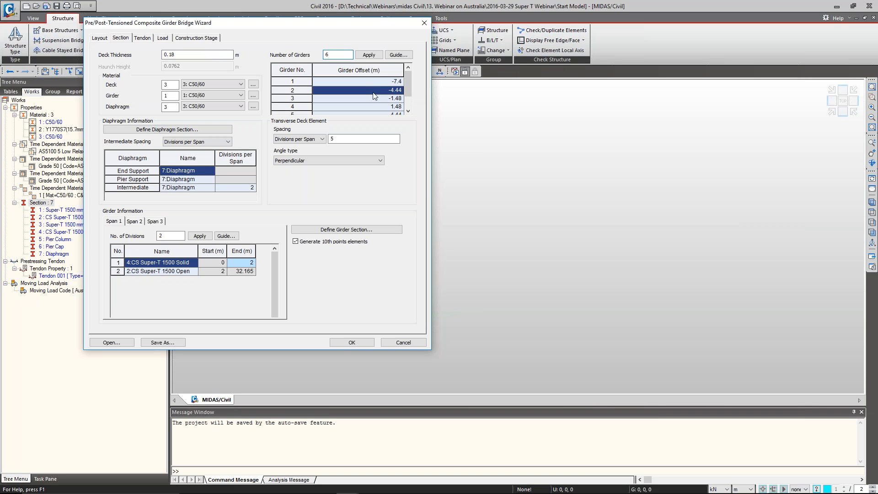
click(372, 101)
click(373, 108)
mouse_move(407, 86)
mouse_down()
mouse_move(407, 95)
mouse_move(407, 85)
mouse_up()
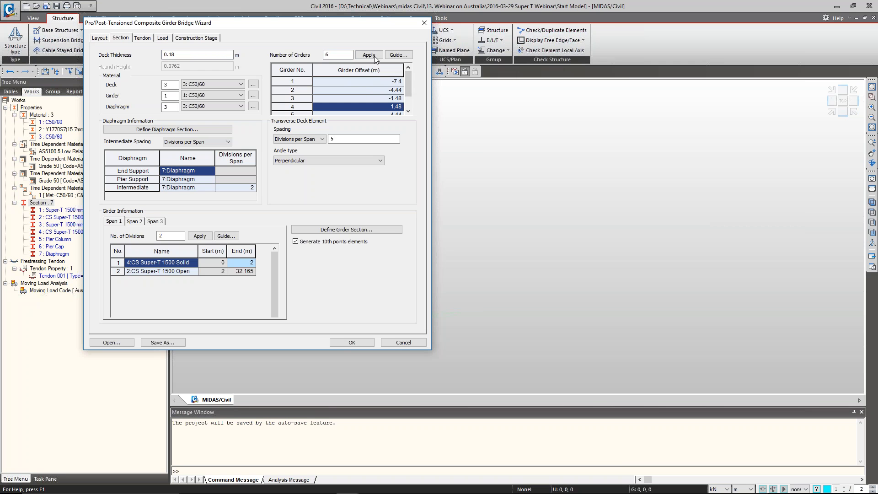
click(398, 55)
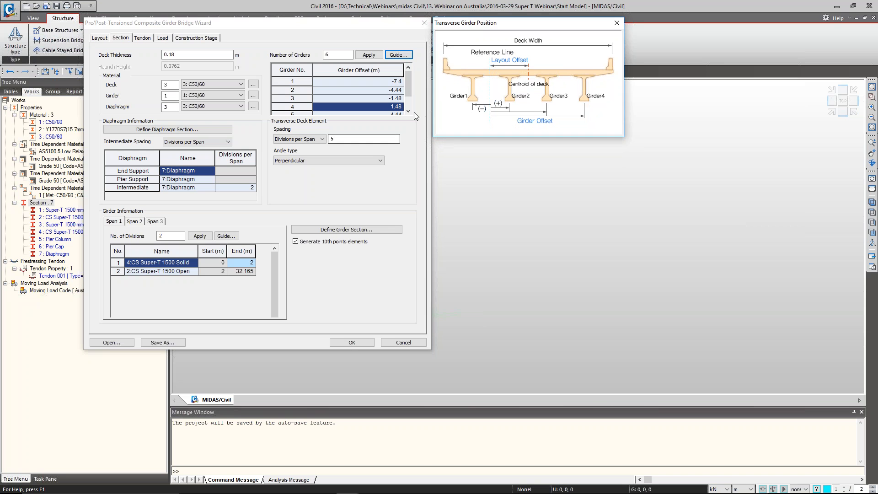
click(617, 23)
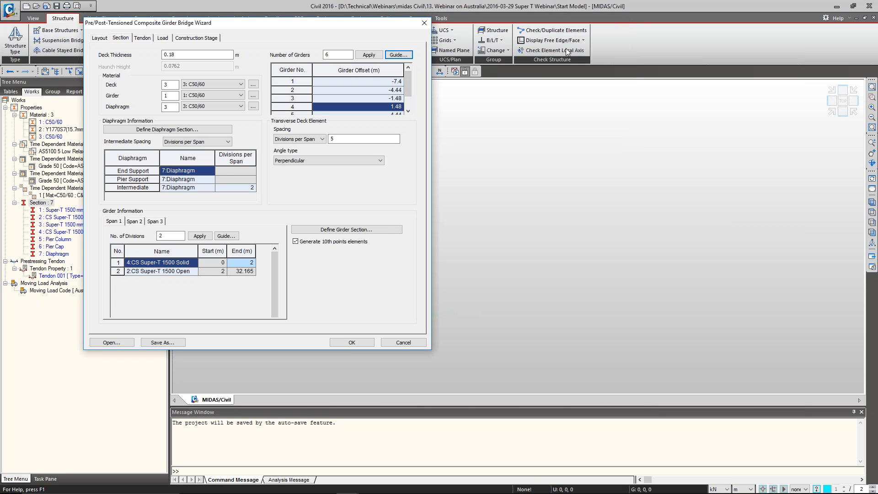
Check the end support, pier support and intermediate diaphragm sections, and consult the diaphragm guide for their locations
click(190, 171)
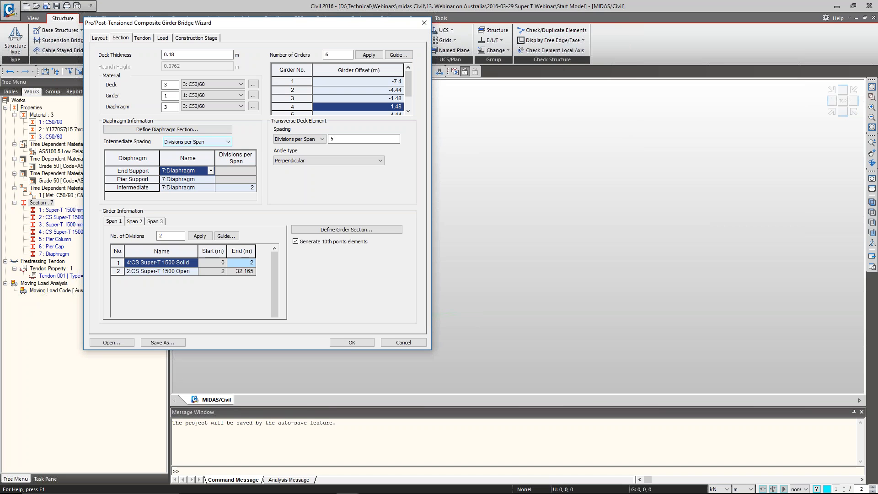
click(192, 179)
click(194, 188)
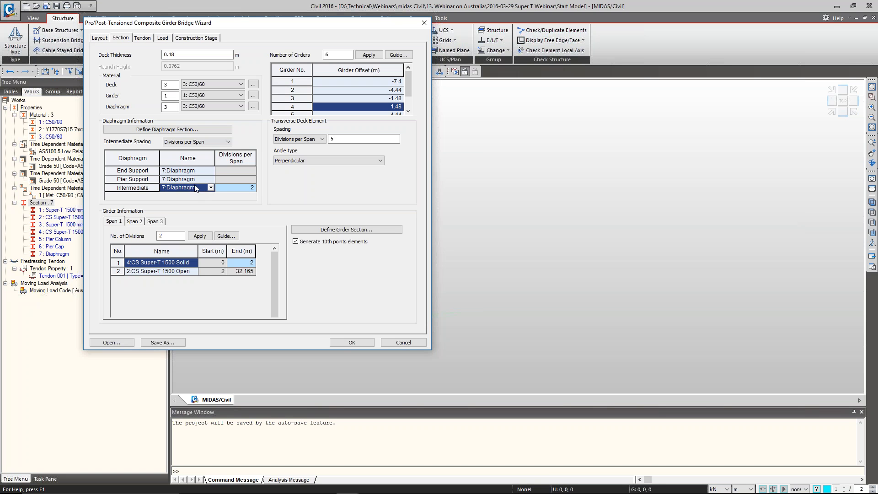
click(228, 235)
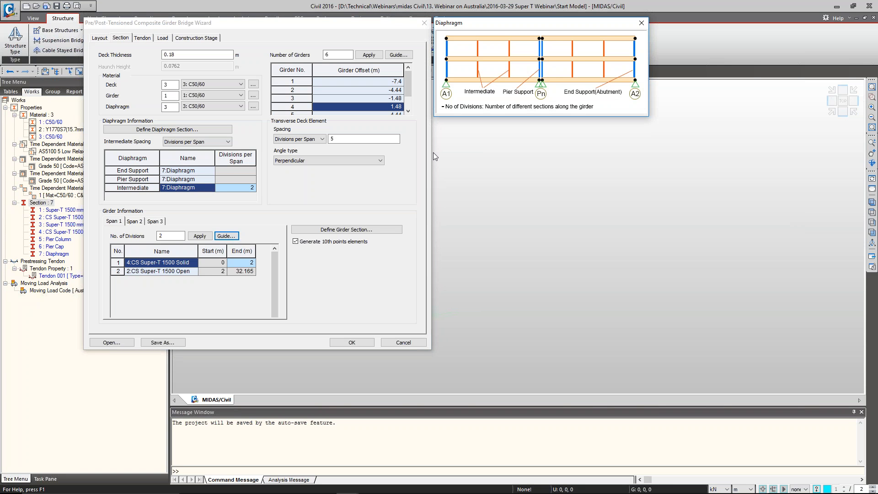
click(177, 171)
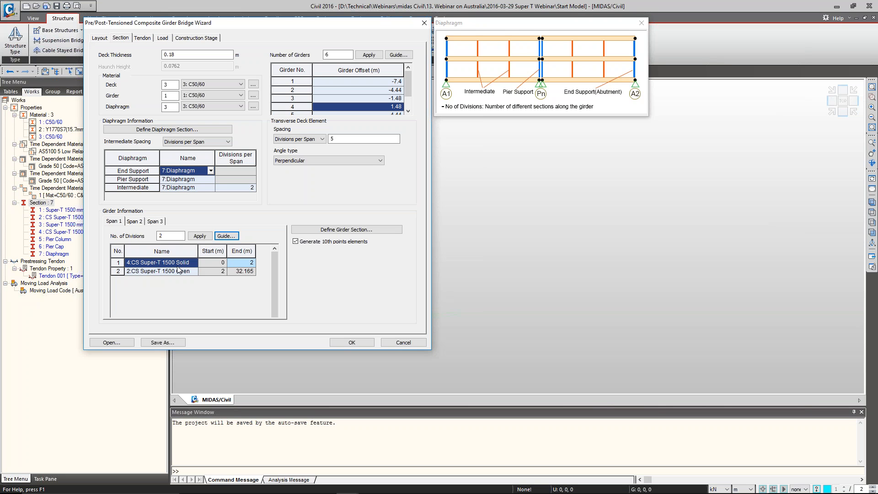
Inspect the CS Super-T 1500 Solid section definition used in Span 1, leaving it unmodified
click(117, 222)
click(310, 234)
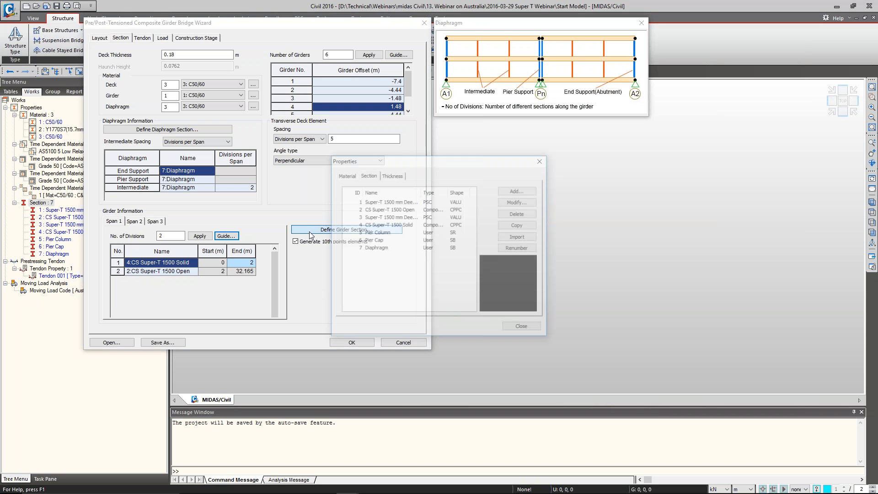
double_click(414, 225)
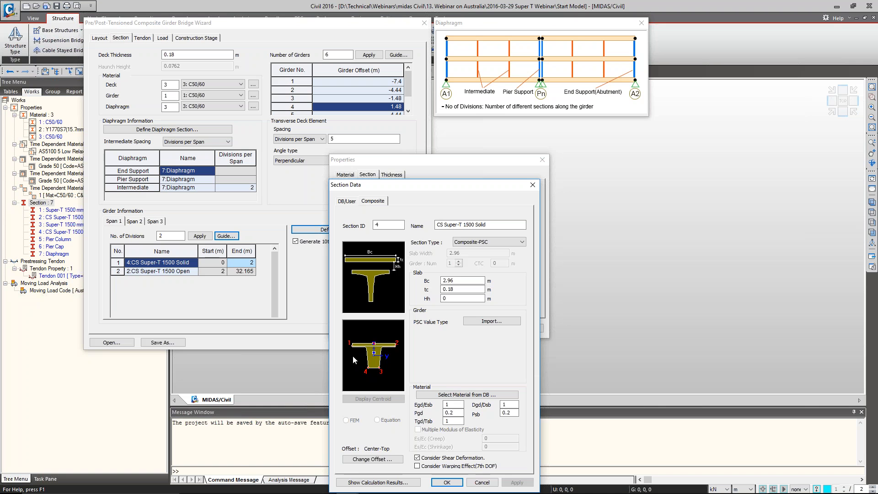
click(482, 483)
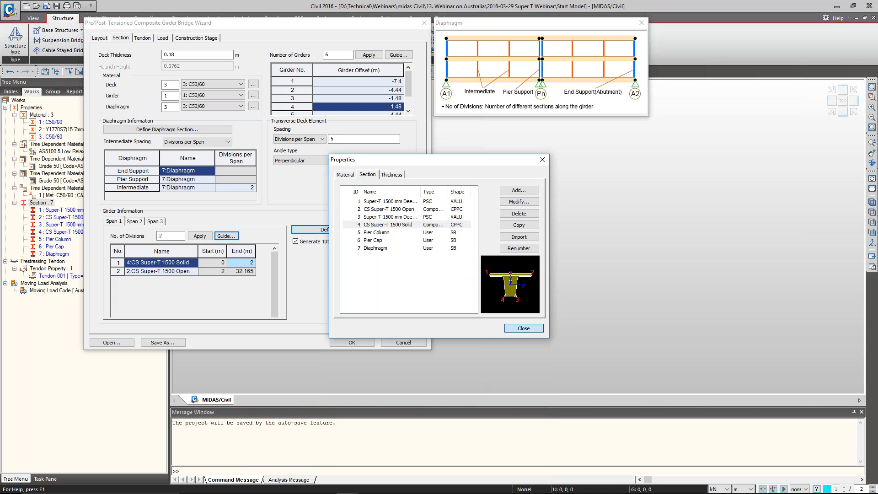
click(524, 329)
Inspect the CS Super-T 1500 Open section definition used in Span 1's second division, leaving it unmodified
click(180, 274)
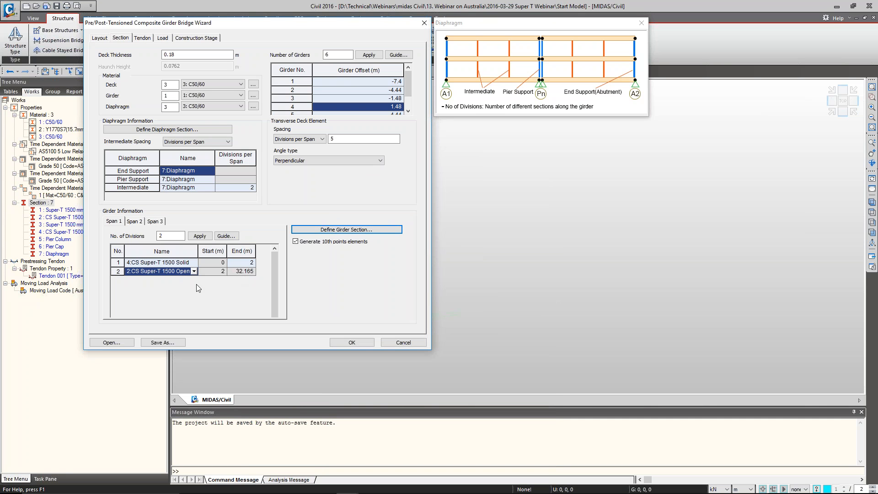
click(347, 230)
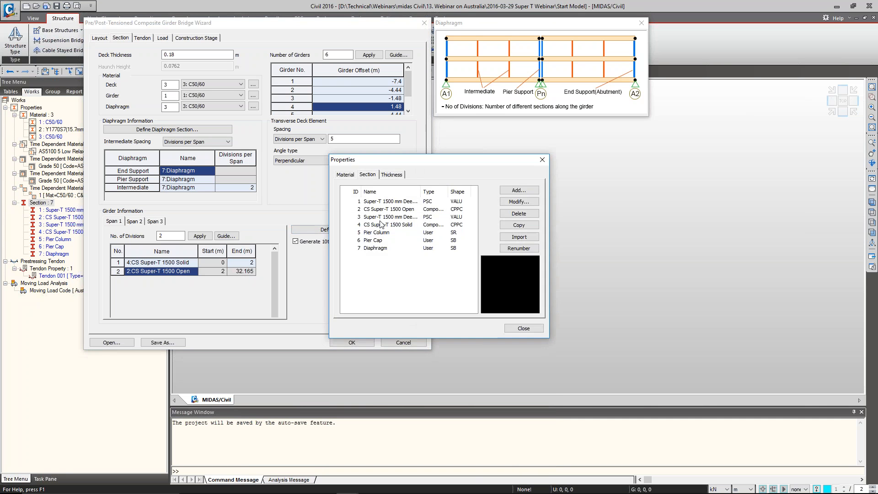
click(386, 210)
double_click(387, 210)
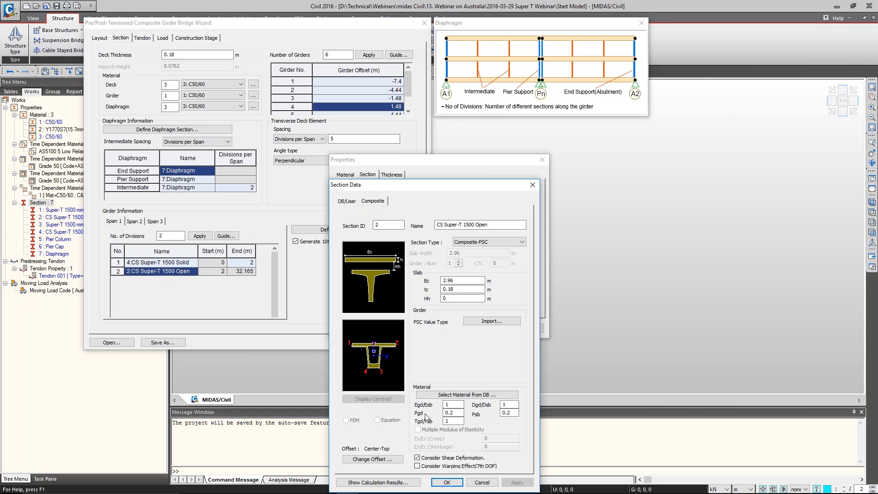
click(481, 483)
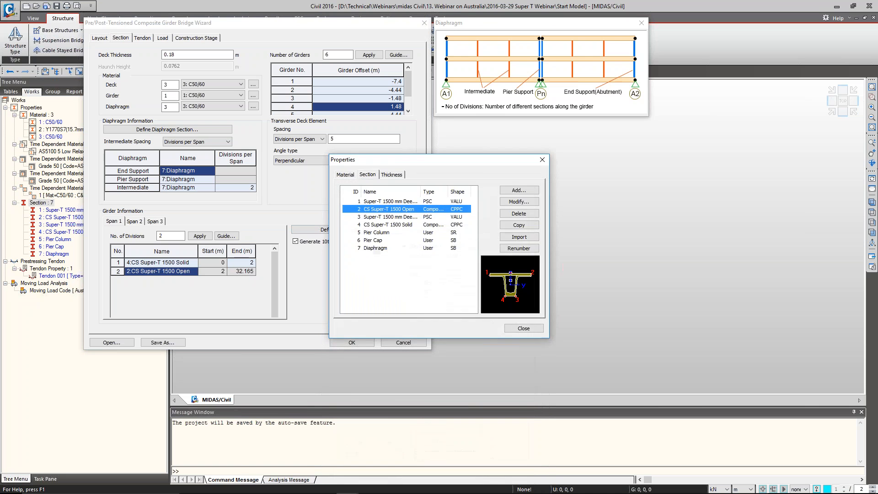
click(521, 323)
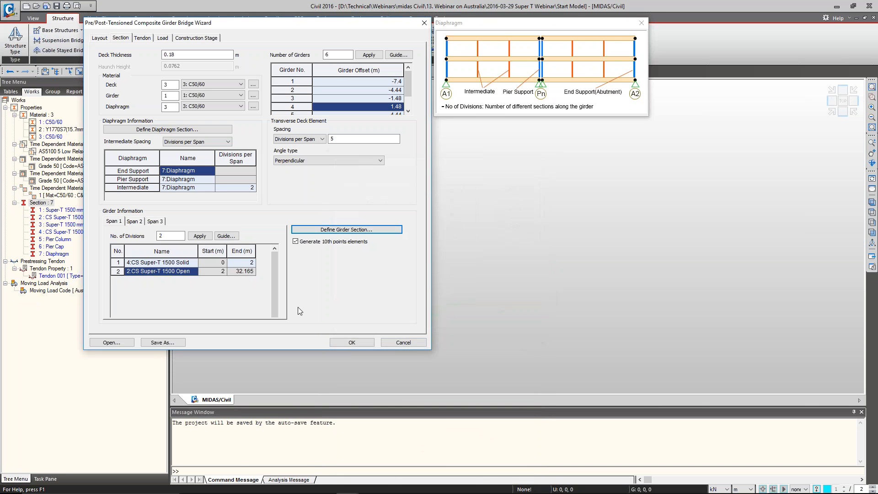
Check the girder divisions of Span 2 and Span 3, and inspect the CS Super-T 1500 Solid section used at Span 3's end
click(135, 221)
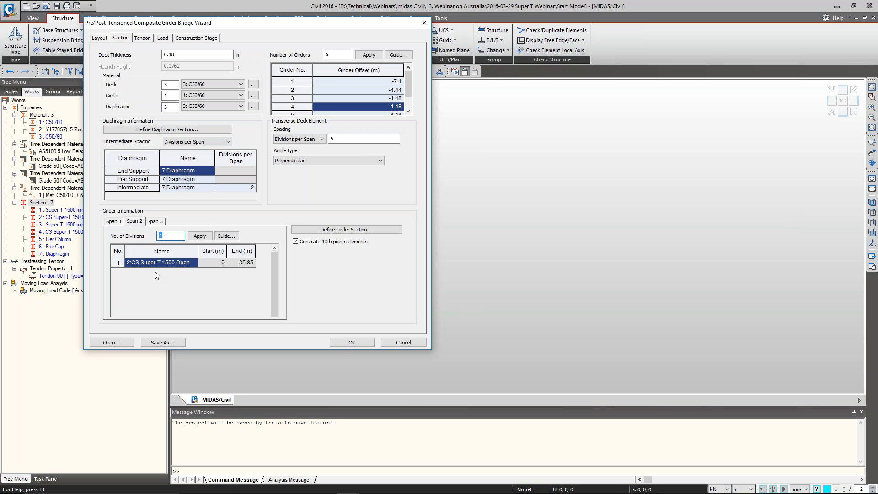
click(155, 222)
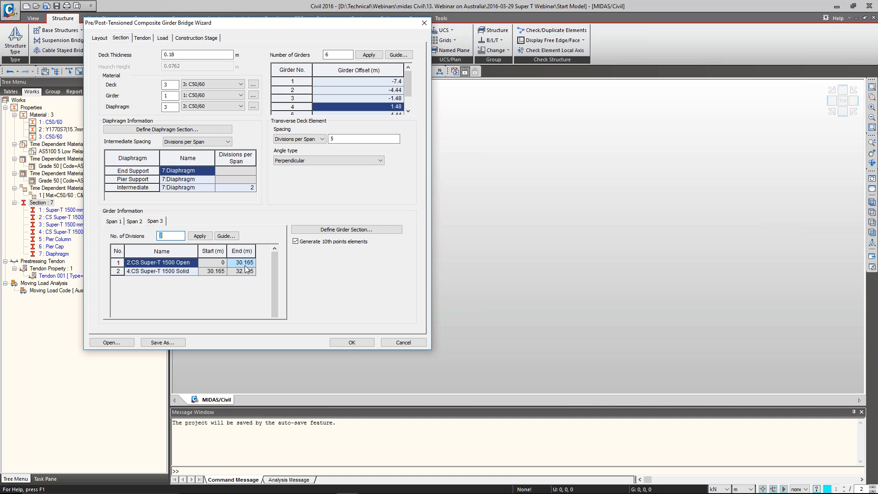
click(174, 271)
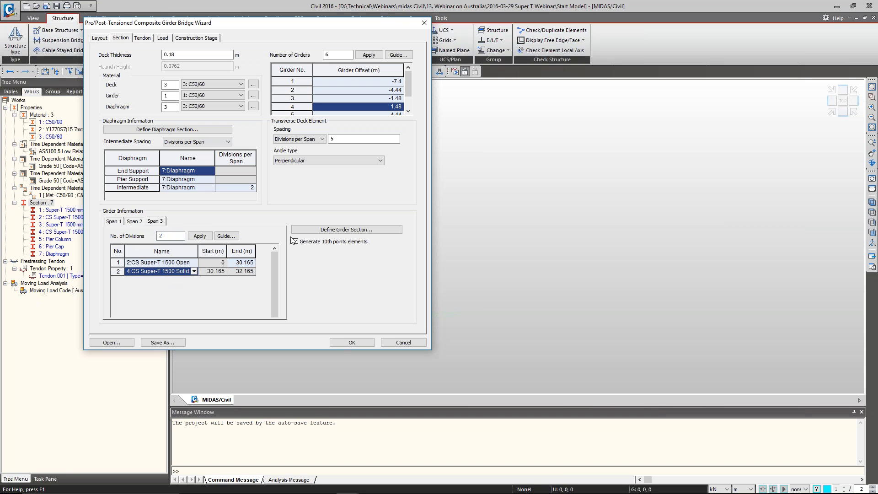
click(314, 230)
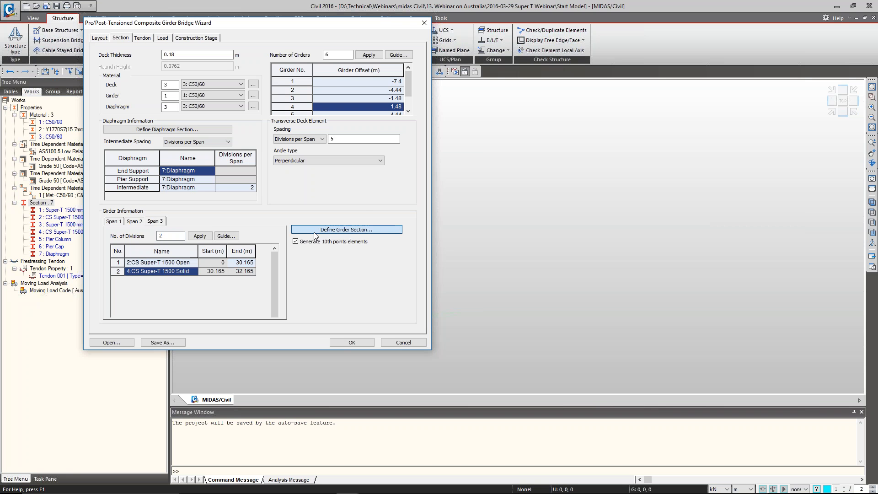
click(381, 225)
double_click(382, 225)
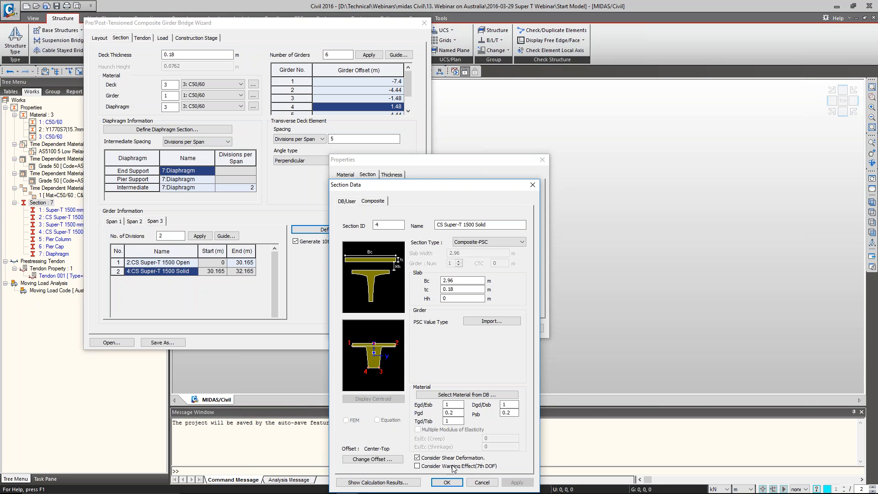
click(482, 482)
click(524, 329)
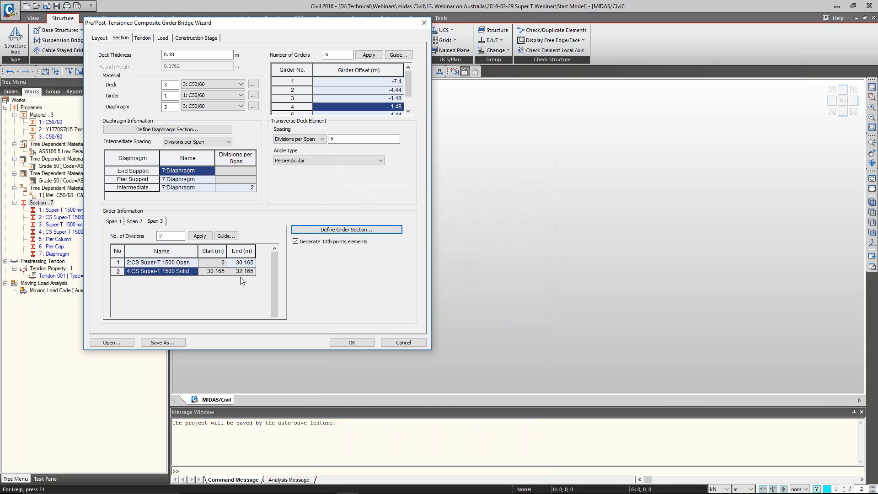
Show the wizard's tendon settings, switch to the webinar presentation and go back to the Tendon Arrangement slide
click(142, 38)
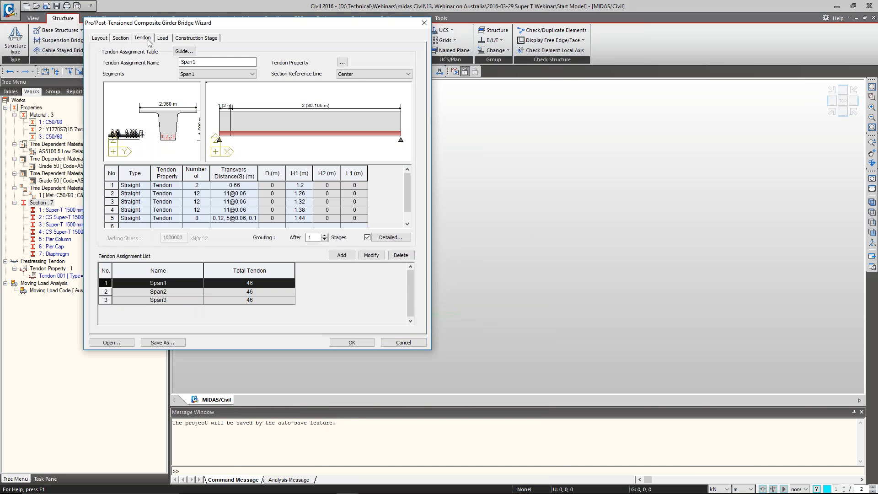
key(alt+Tab)
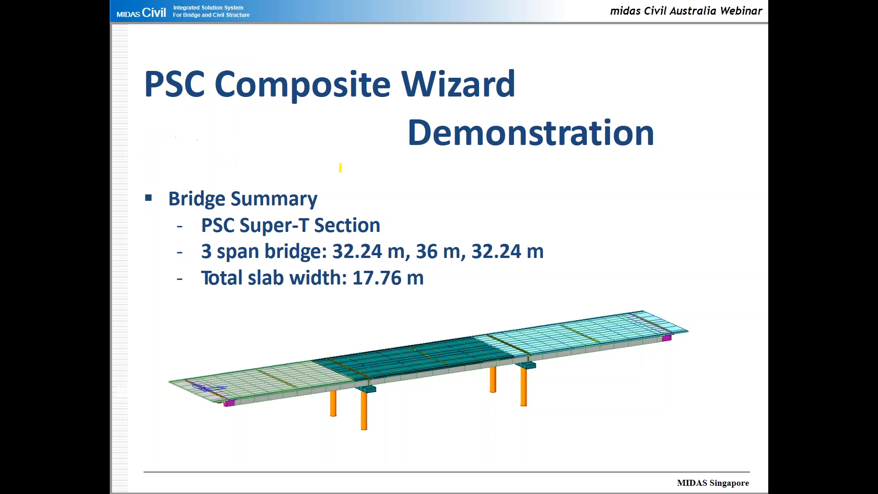
click(341, 167)
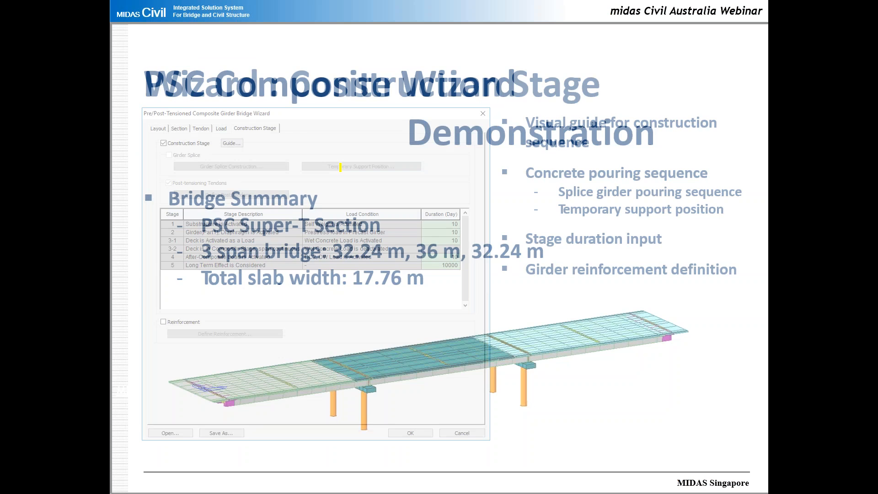
key(Left)
key(Left)
key(Left)
key(Left)
key(Left)
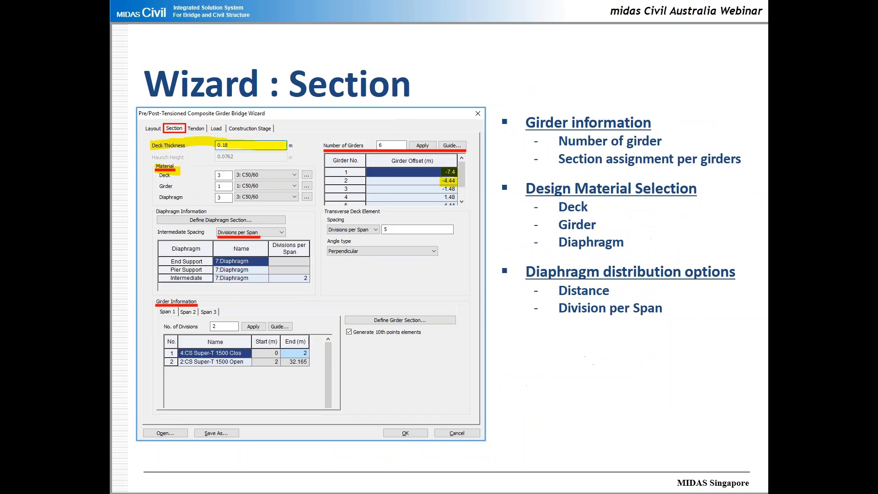
key(Left)
key(Left)
key(Left)
key(Left)
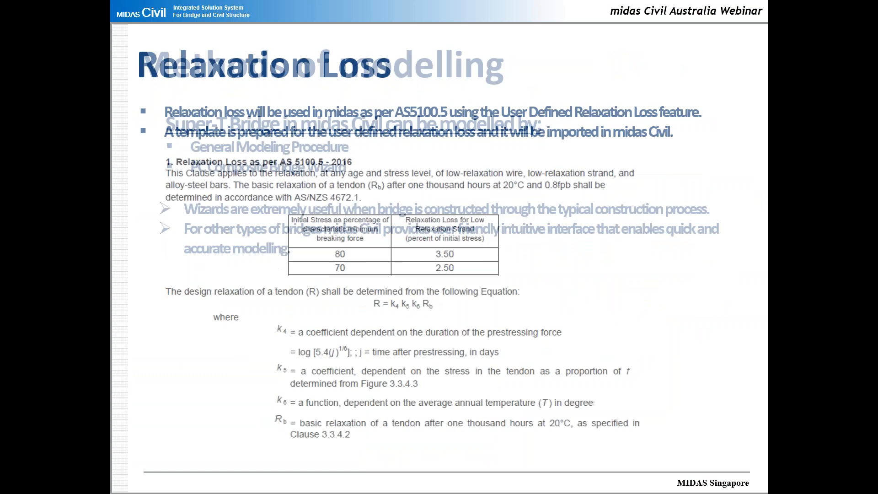
key(Right)
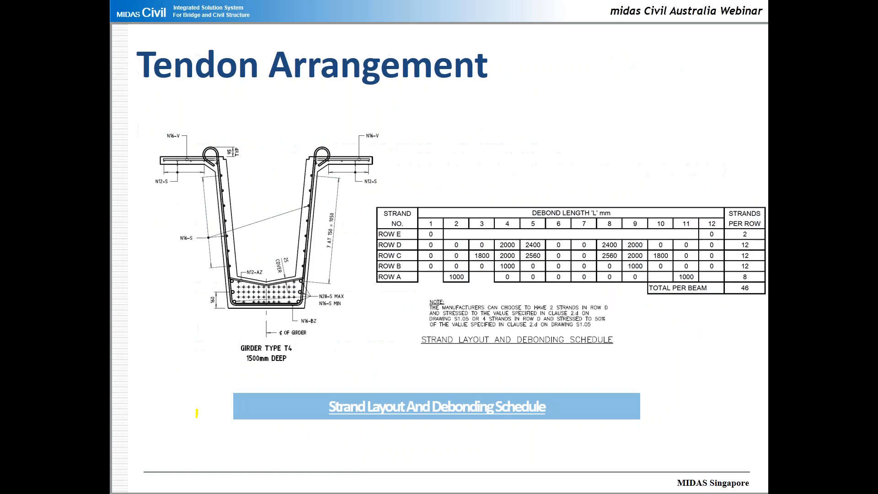
Magnify the slide's strand layout and debonding schedule for examination, and return to midas Civil
click(188, 485)
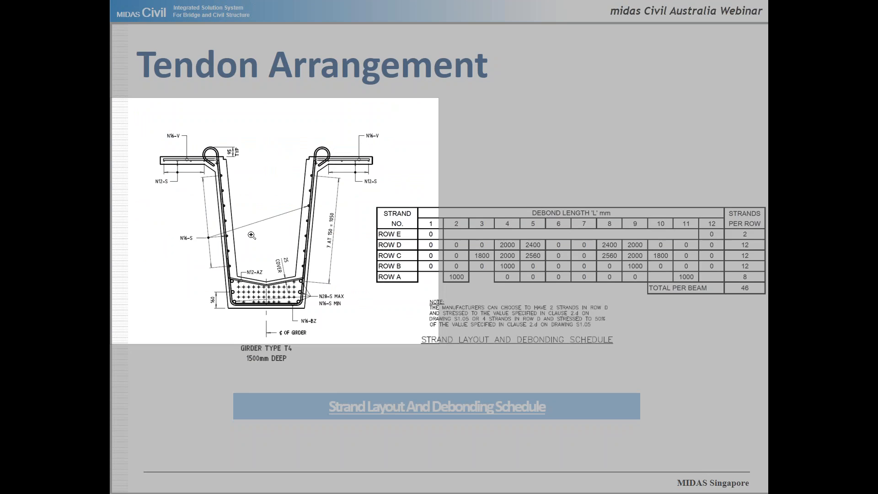
click(275, 239)
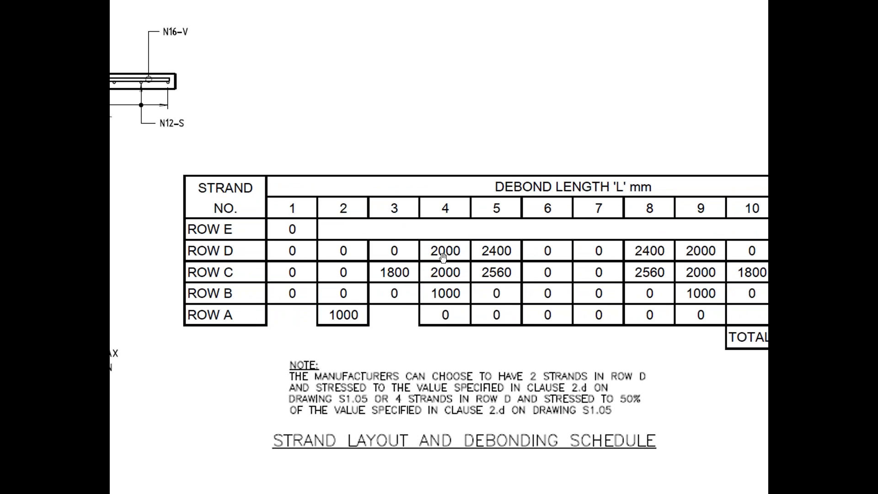
key(alt+Tab)
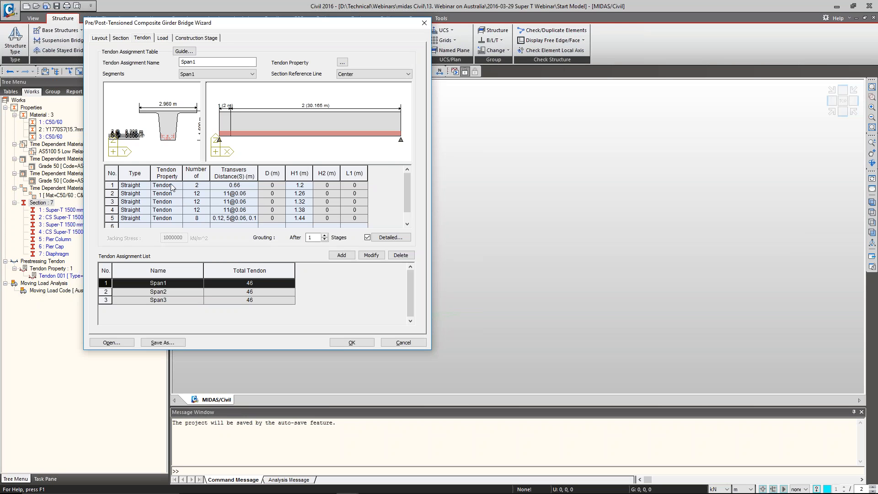
Examine the strand pattern in the Span1 girder cross-section preview of the tendon assignment
click(224, 75)
click(178, 145)
scroll(173, 143, up, 3)
scroll(173, 143, up, 2)
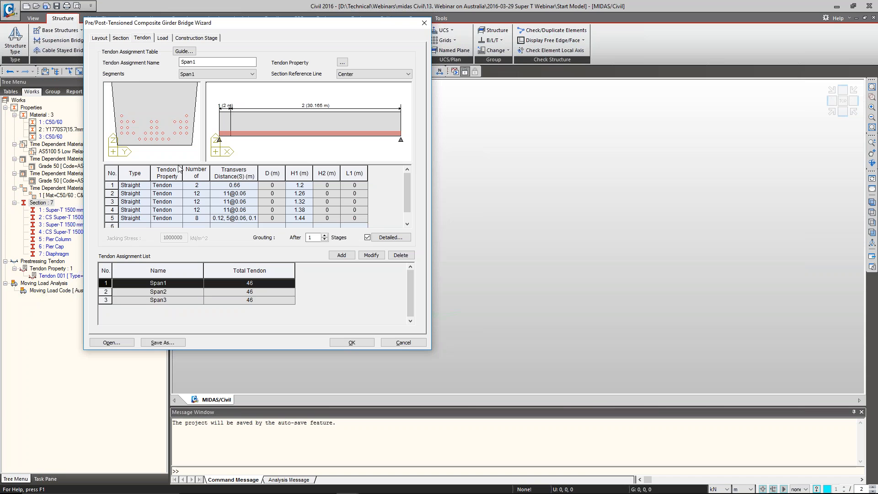
scroll(175, 155, down, 2)
scroll(176, 163, up, 2)
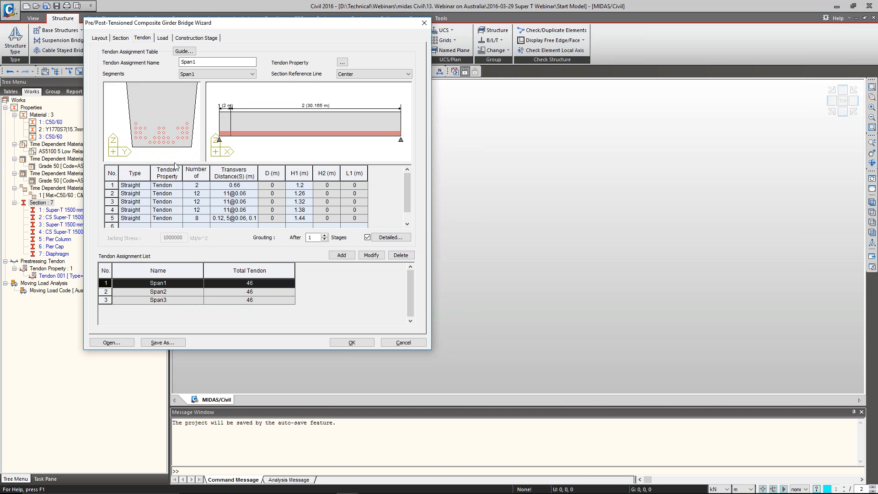
Check the number of tendons in rows 2 to 5 of the Span1 tendon assignment table against the strand pattern
click(198, 195)
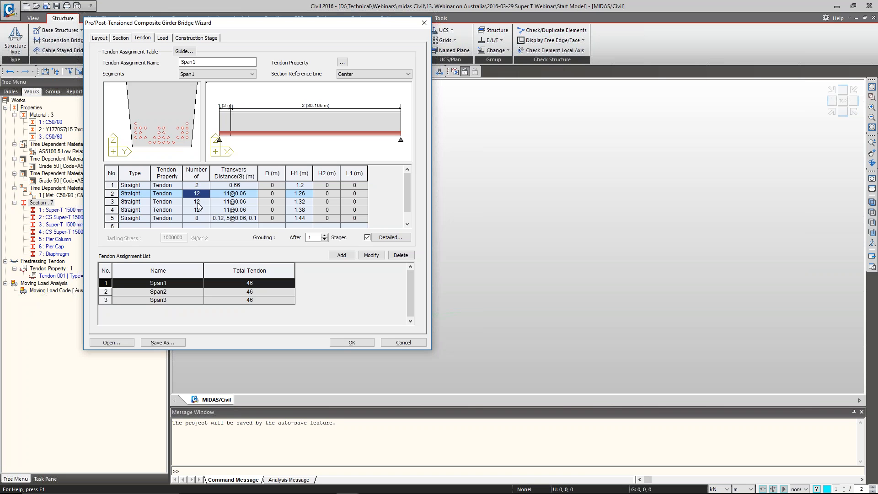
click(198, 202)
click(198, 209)
click(197, 219)
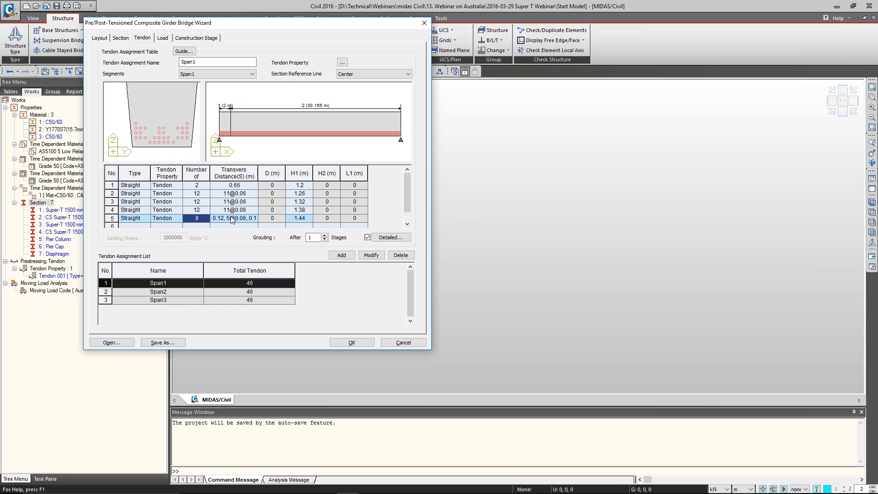
scroll(167, 147, down, 3)
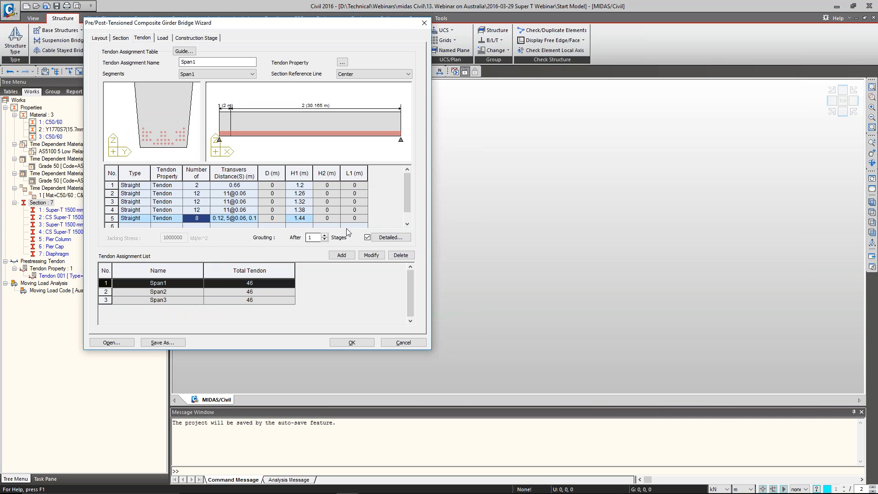
View Span1's detailed tendon data and examine the jacking stress, begin debonding and end debonding of the strands
click(390, 238)
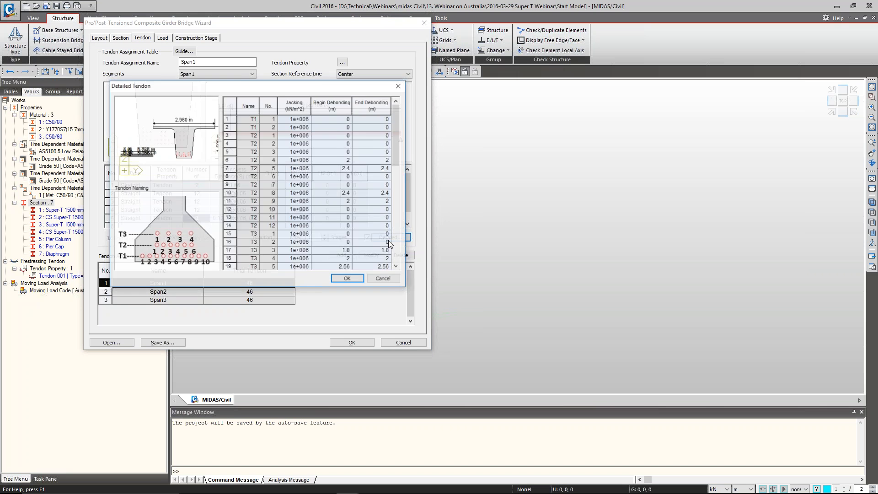
drag(325, 86, 382, 72)
click(385, 92)
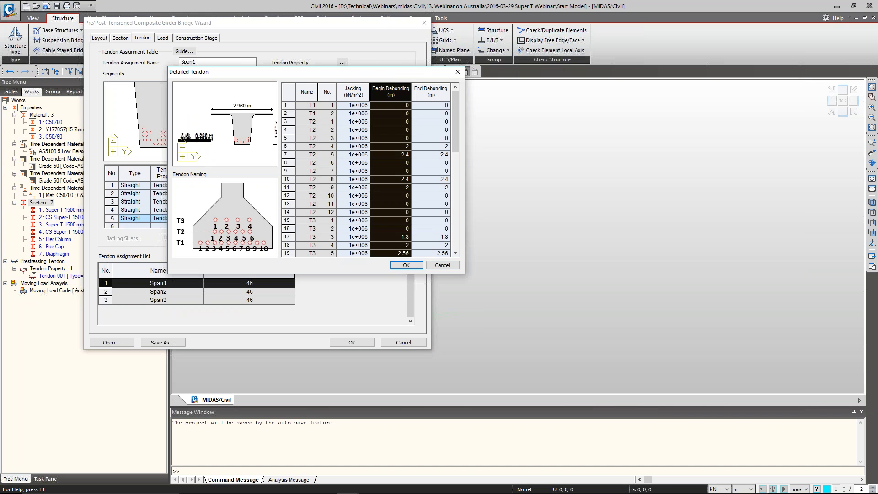
click(361, 106)
click(354, 92)
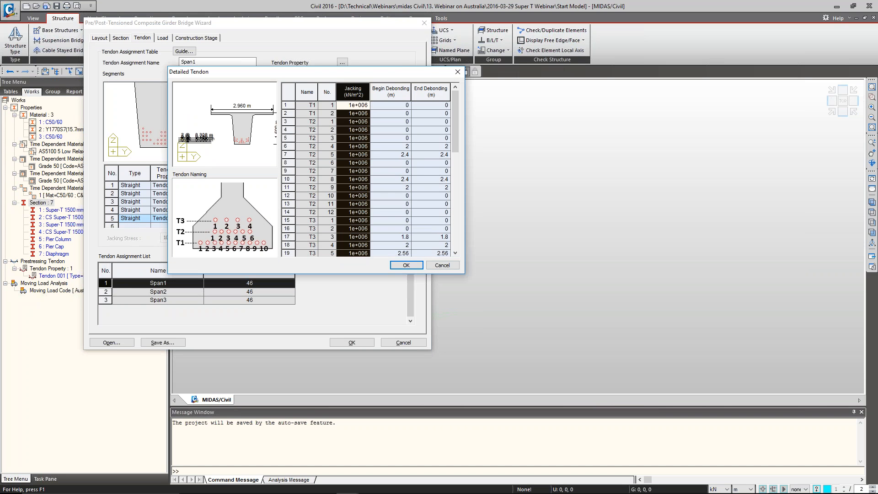
click(385, 126)
click(379, 87)
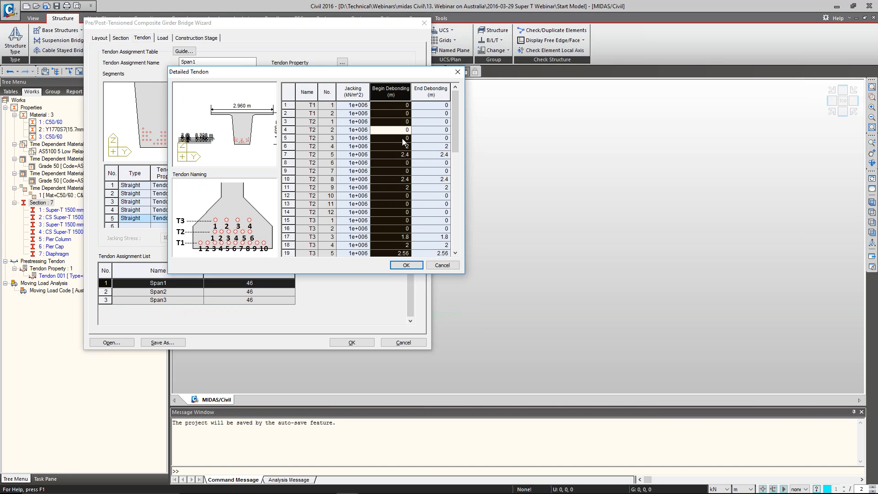
click(402, 138)
click(425, 94)
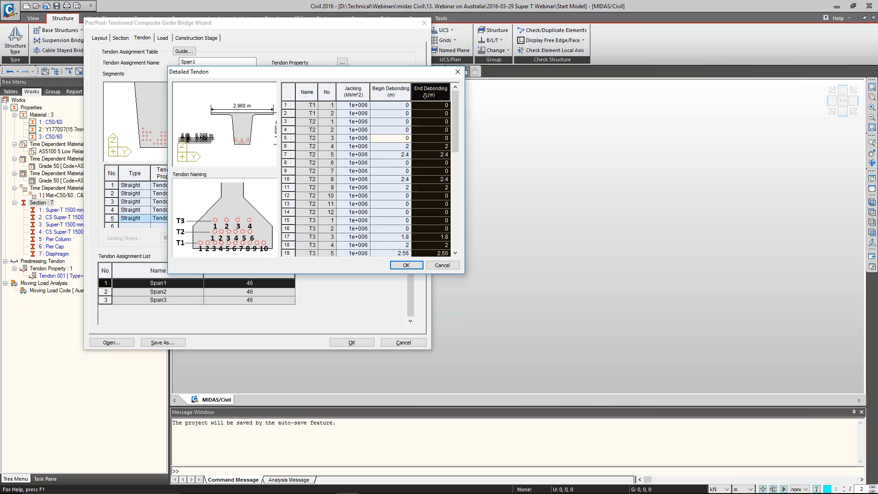
click(435, 129)
Check the begin and end debonding lengths of individual strands in tendon rows T2 to T5, and accept the detailed tendon data
drag(394, 152, 442, 158)
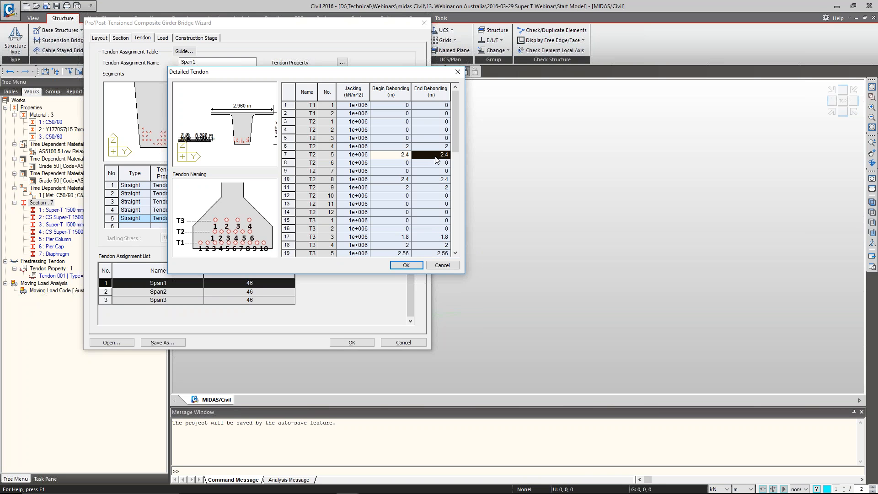
scroll(434, 165, down, 9)
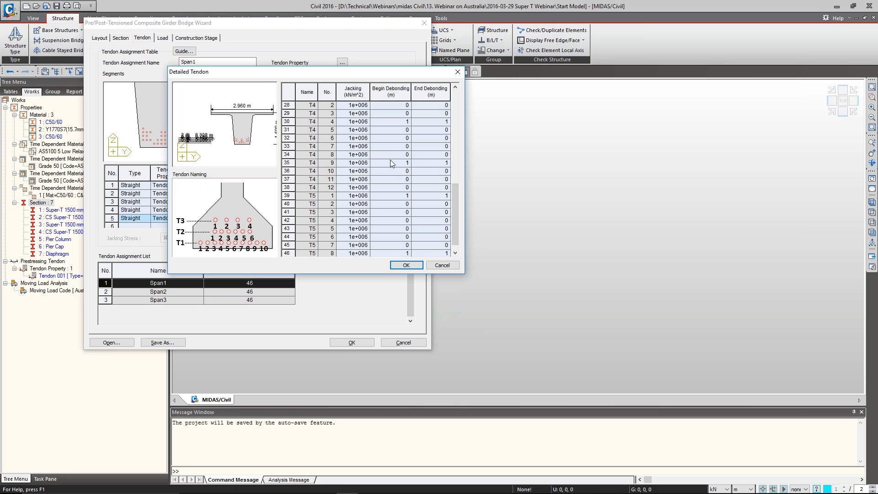
click(432, 163)
click(437, 197)
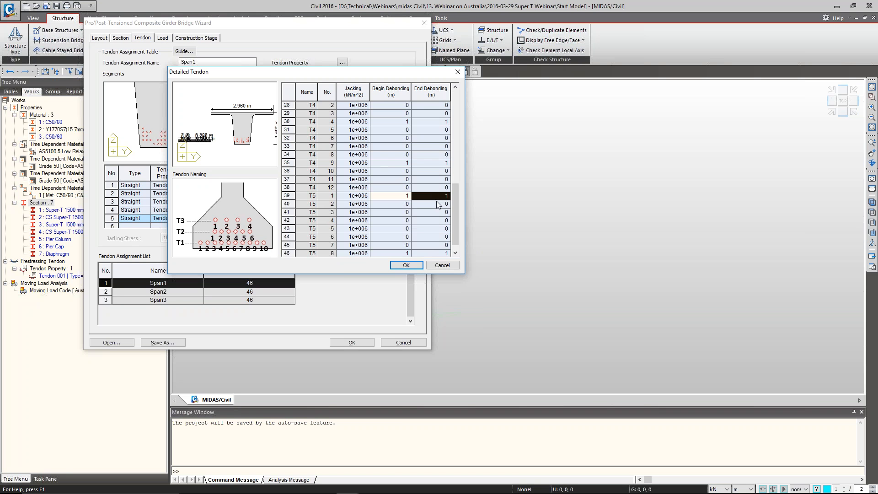
click(402, 248)
click(434, 253)
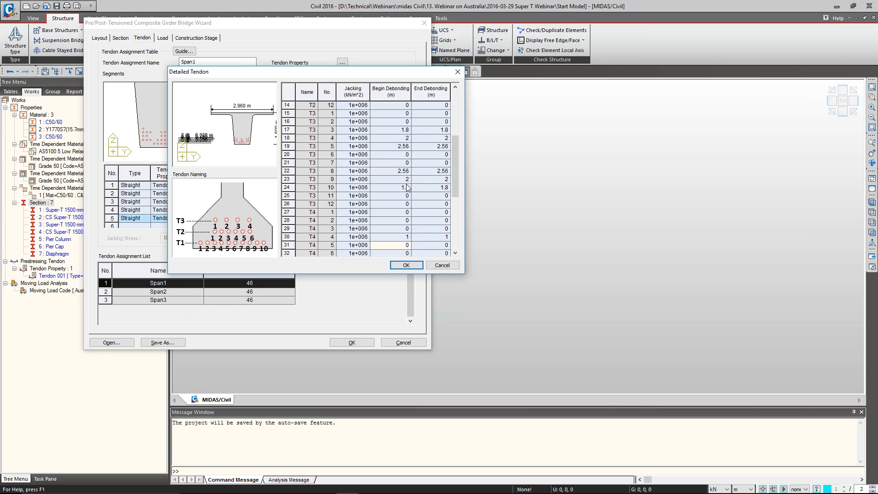
scroll(408, 187, up, 9)
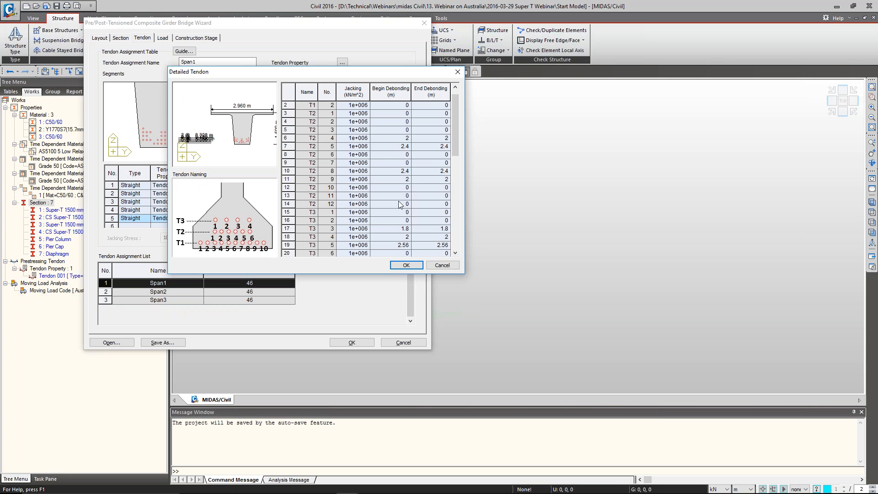
click(406, 266)
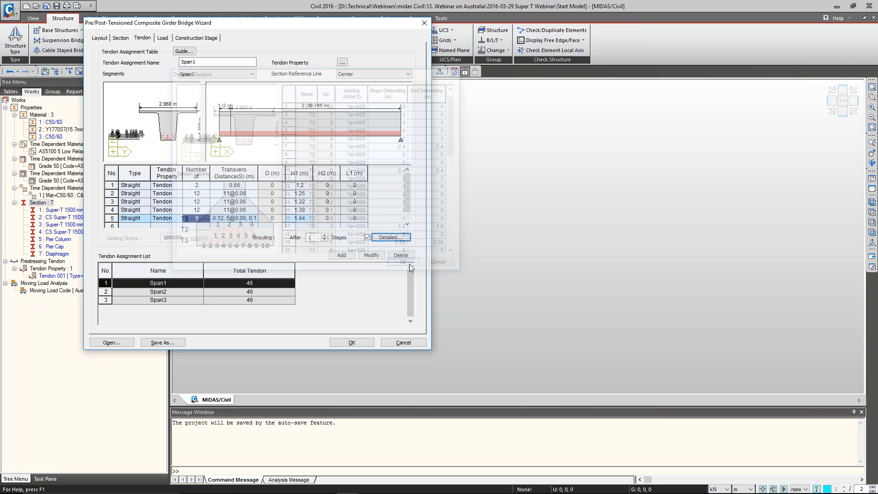
Examine the Span2 and Span3 tendon assignments, including Span2's strand pattern in the girder cross-section and Span3's grouting stage
click(252, 294)
click(253, 300)
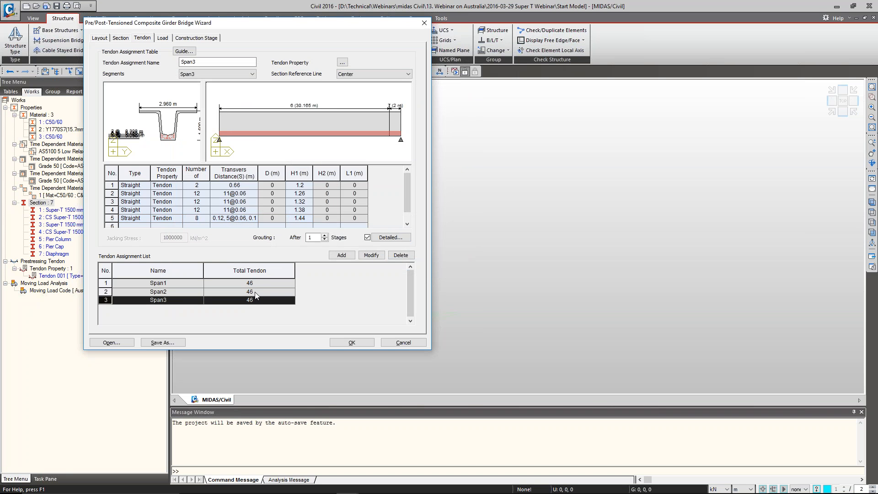
click(254, 292)
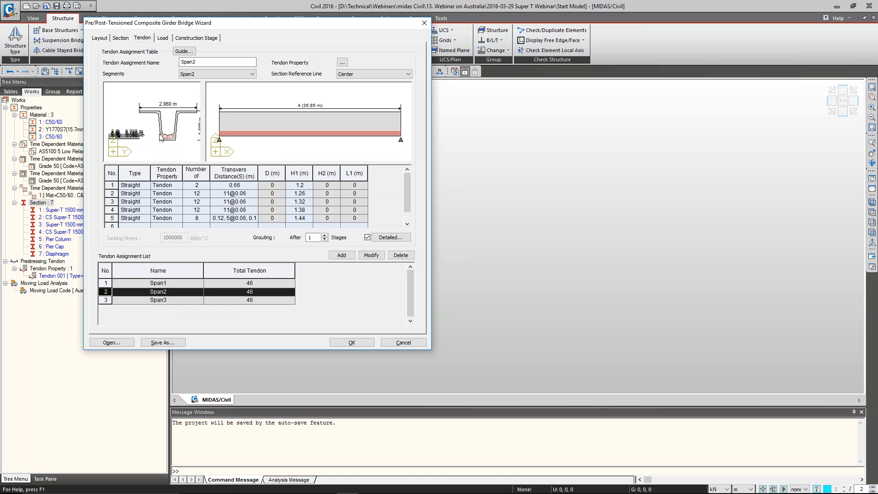
scroll(163, 136, up, 3)
scroll(169, 145, down, 4)
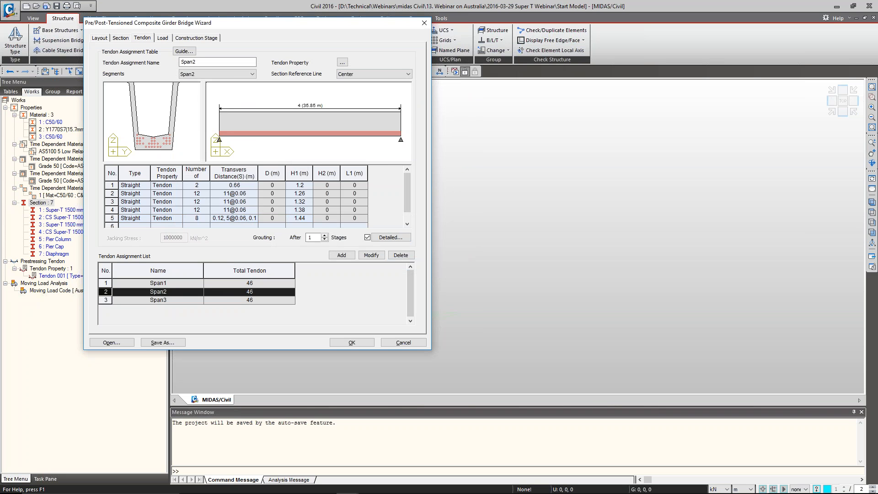
scroll(158, 132, up, 3)
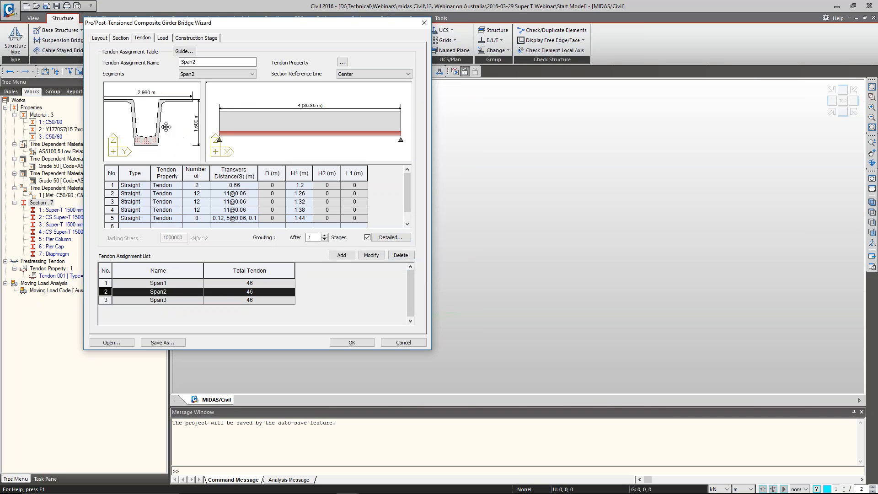
scroll(156, 130, down, 4)
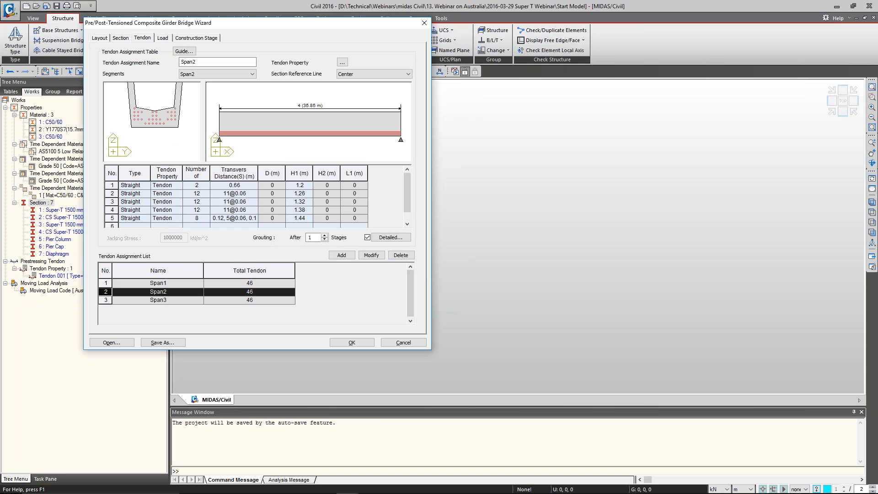
middle_drag(168, 107, 162, 137)
scroll(160, 139, down, 2)
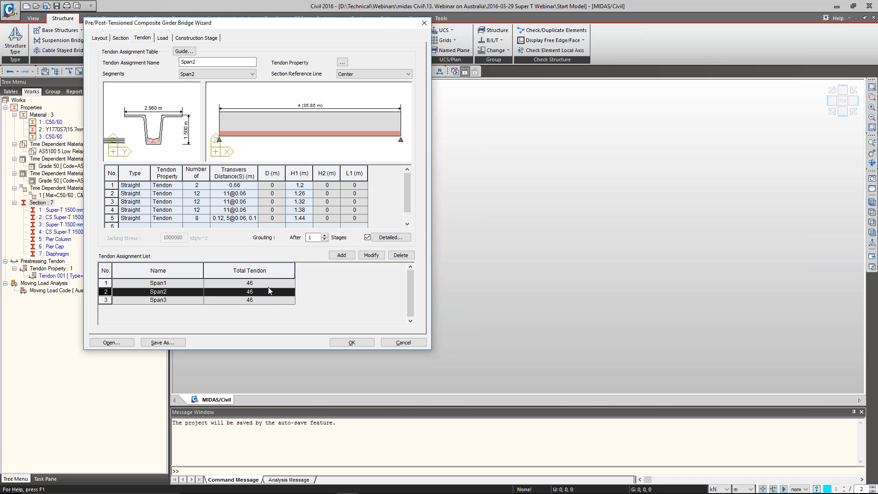
click(268, 301)
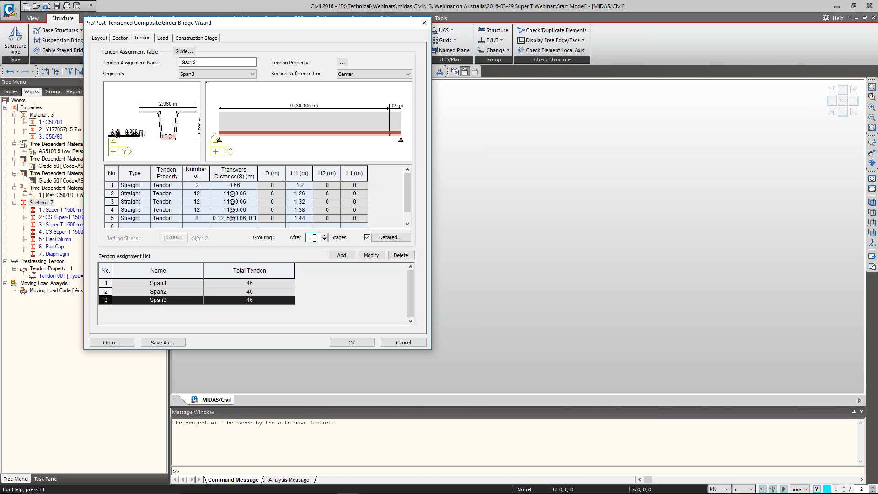
double_click(314, 238)
Compare the Harped1, Harped2 and Curved multi-span girder tendon profiles in the tendon guide
click(186, 52)
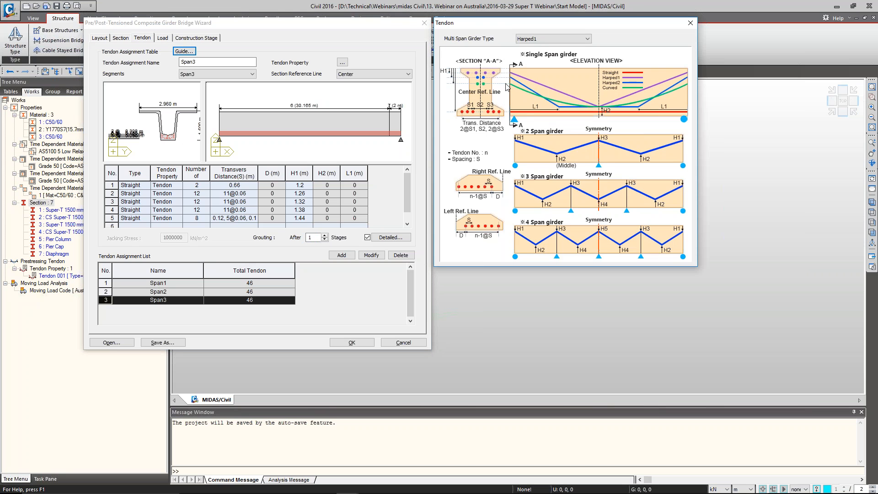
click(547, 37)
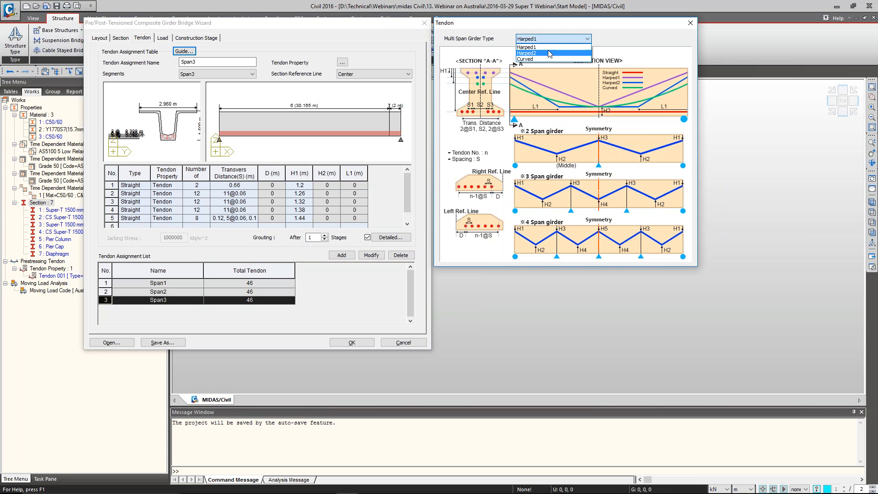
click(548, 53)
click(548, 39)
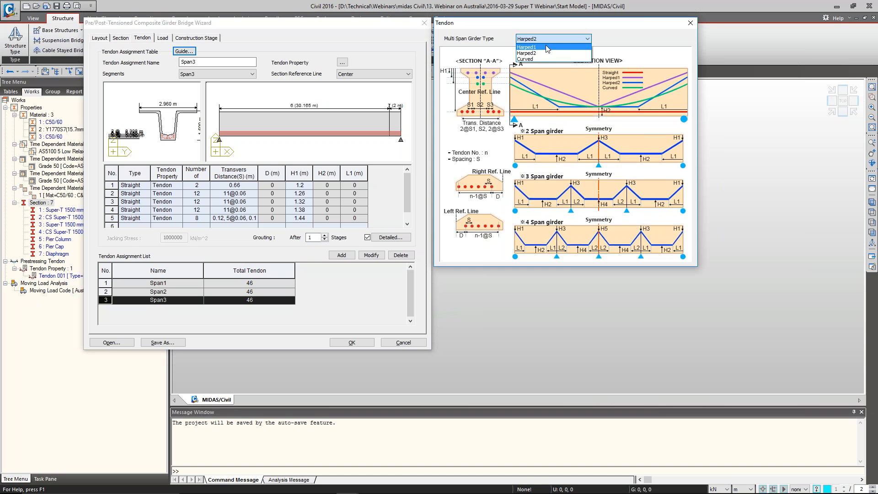
click(547, 47)
click(545, 37)
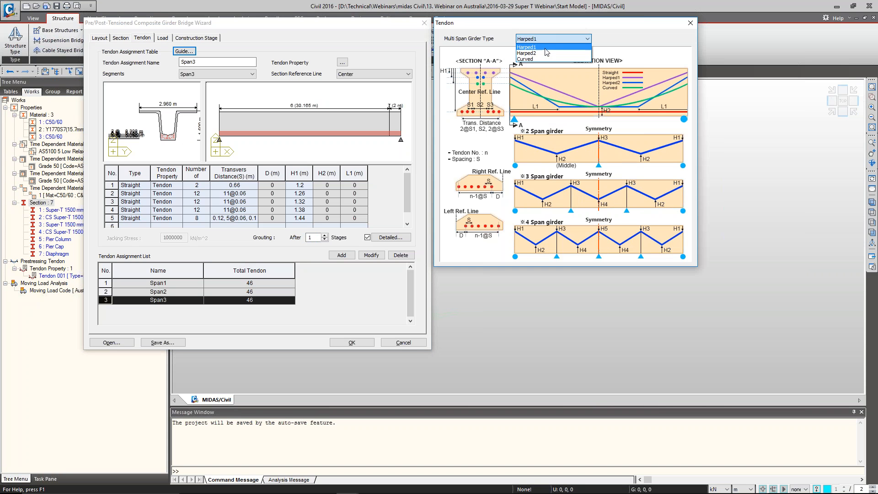
click(548, 53)
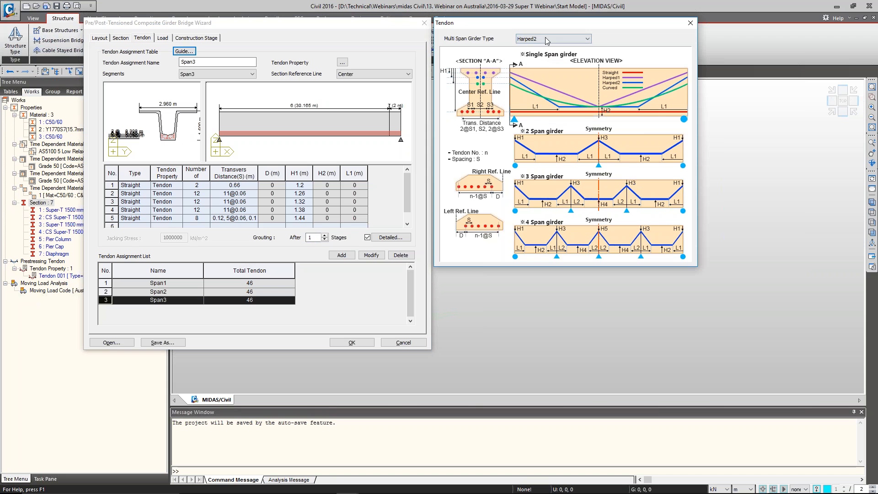
click(547, 39)
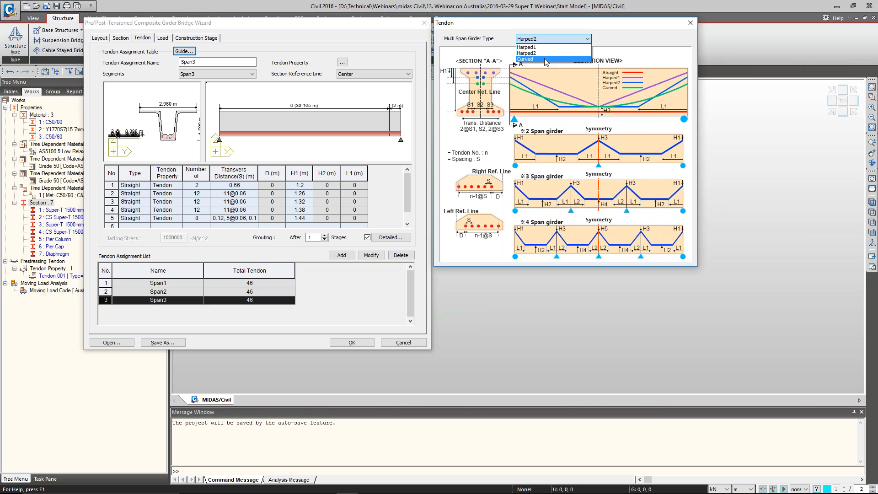
click(546, 60)
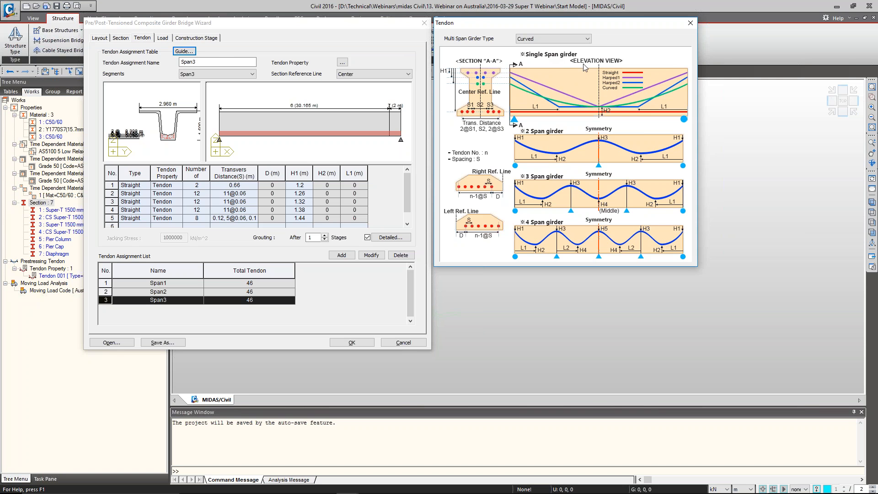
click(690, 24)
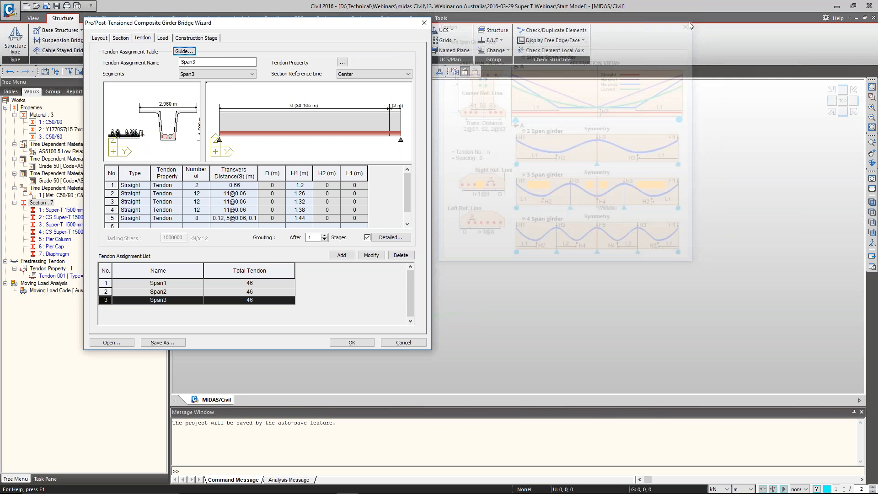
Check the available tendon types for row 1 and the tendon property of row 3 in the Span3 assignment table
click(147, 185)
click(147, 185)
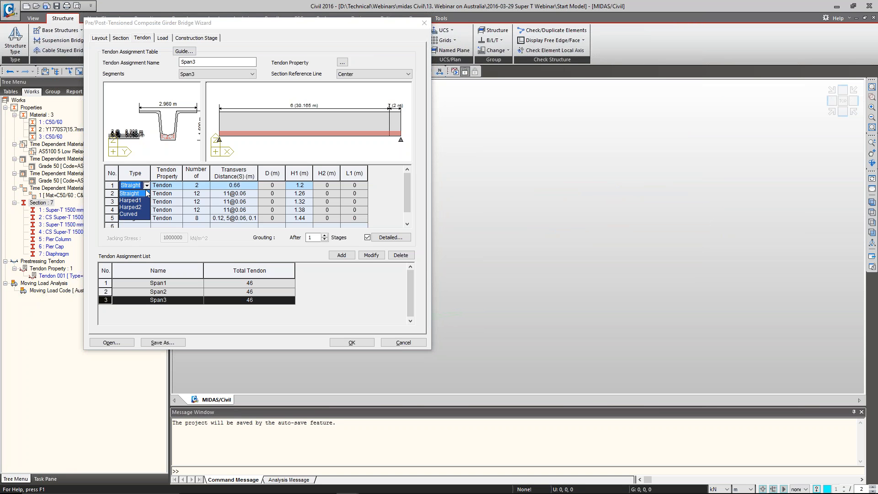
click(173, 198)
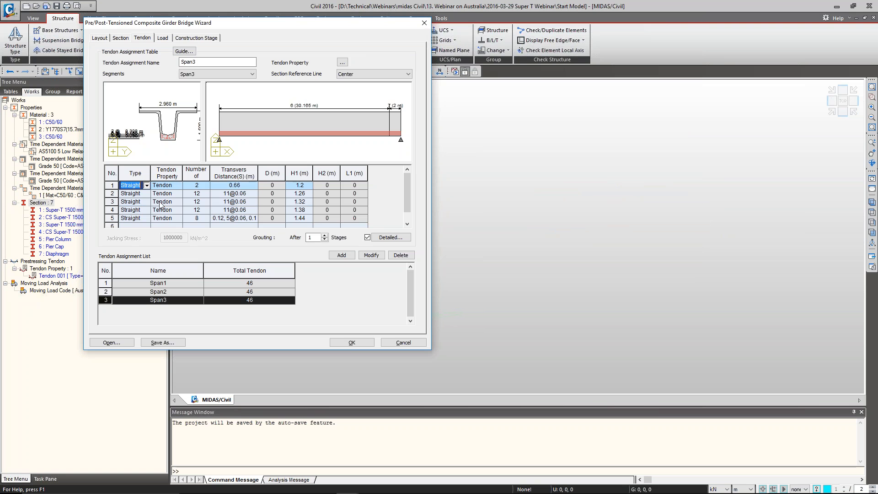
click(163, 202)
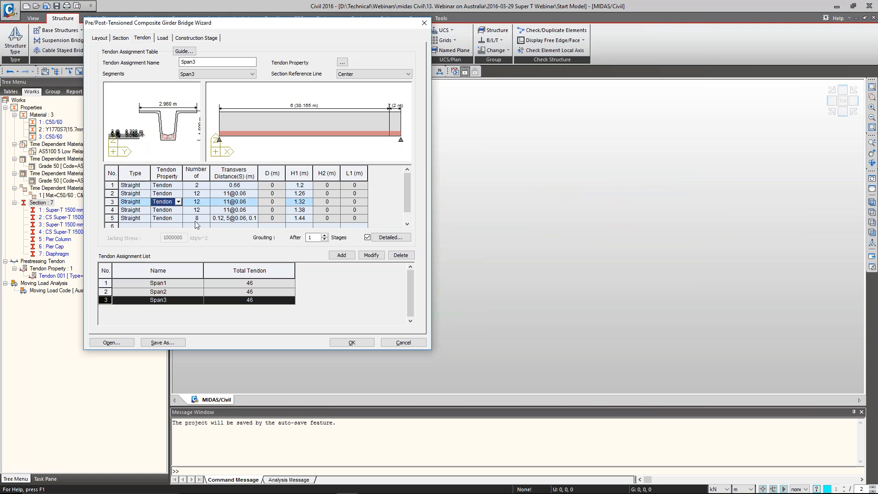
Review the pavement and barrier widths across the deck, from b1 to b4, in the load settings
click(162, 38)
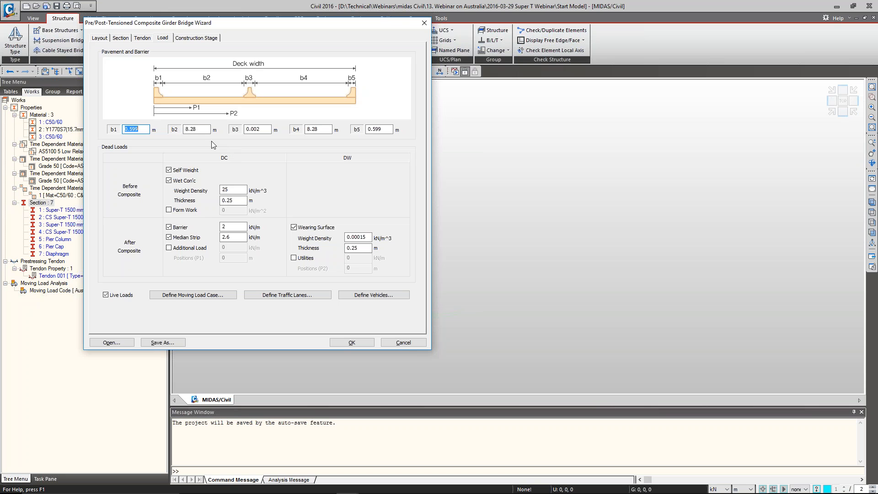
double_click(205, 129)
double_click(314, 130)
double_click(259, 130)
Check the dead loads: wet concrete thickness, barrier and median strip loads, and wearing surface weight density and thickness
double_click(229, 201)
double_click(228, 227)
key(Tab)
double_click(367, 237)
click(368, 238)
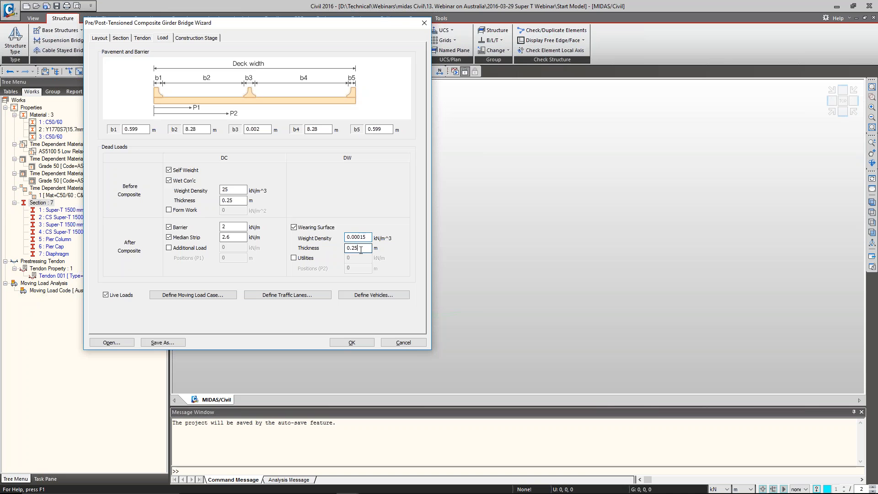
double_click(361, 248)
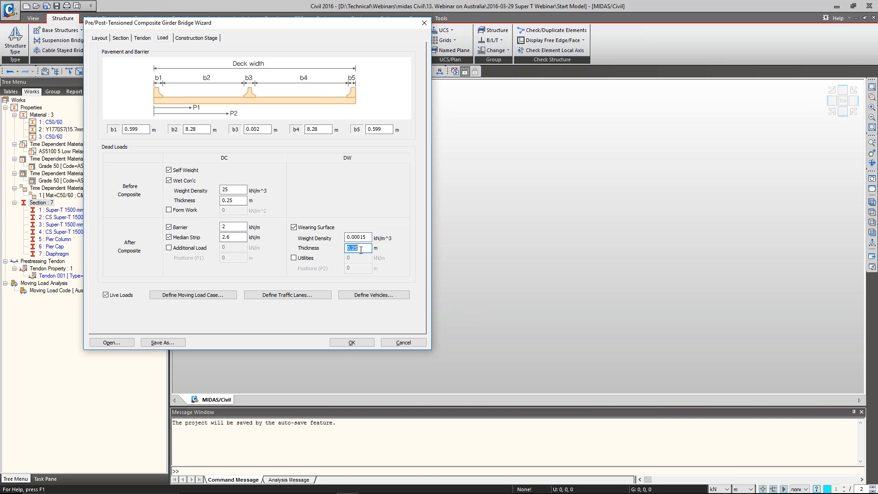
Check the number of traffic lanes and their distances D1 to D3 in the traffic lane definition, and accept it
click(287, 295)
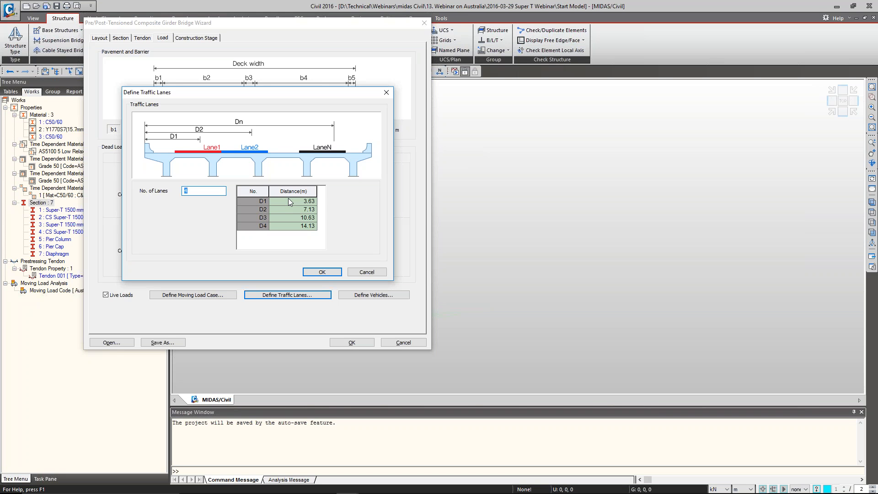
click(290, 202)
key(Down)
key(Down)
click(322, 273)
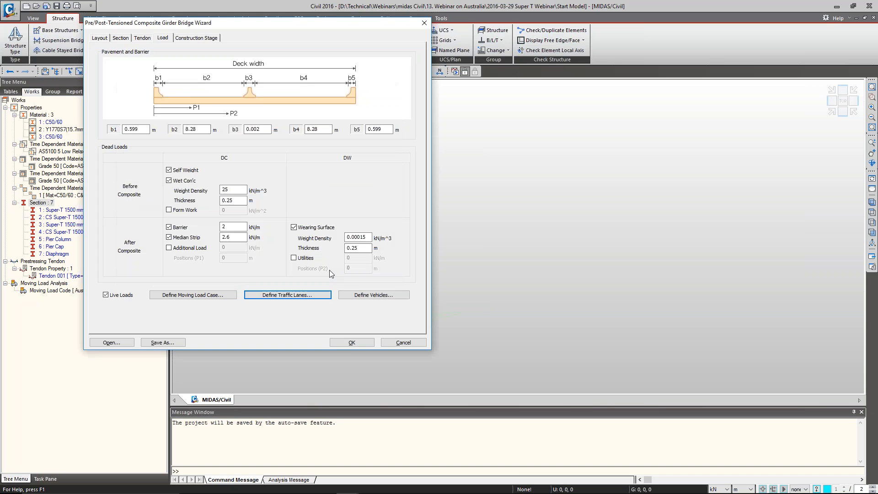
Add the M1600 standard vehicle from AS 5100.2 - Road Traffic to the vehicle definitions
click(366, 295)
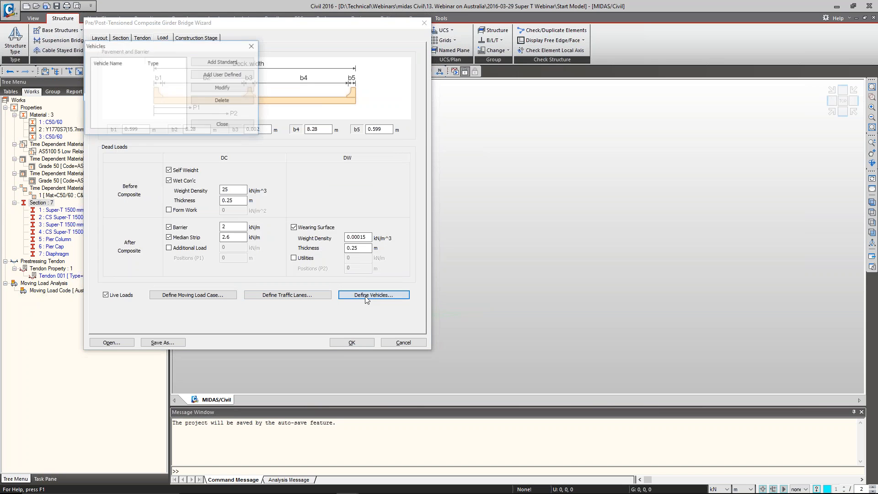
click(223, 62)
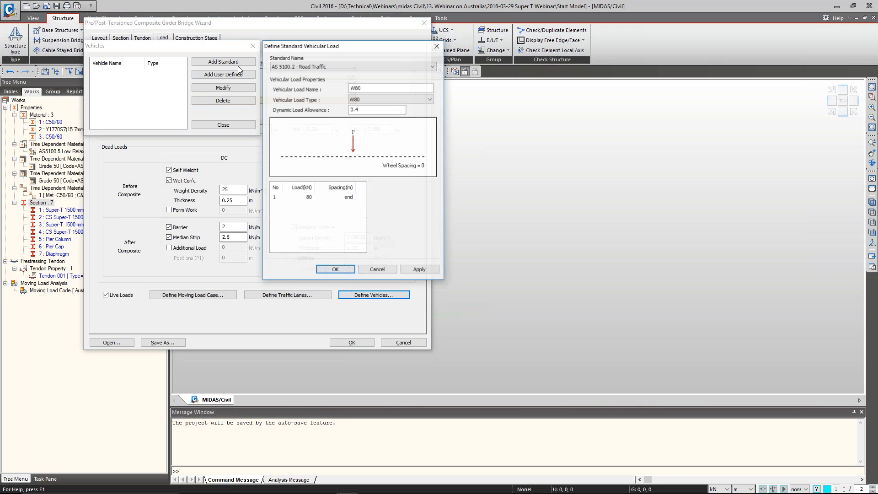
click(385, 96)
click(383, 116)
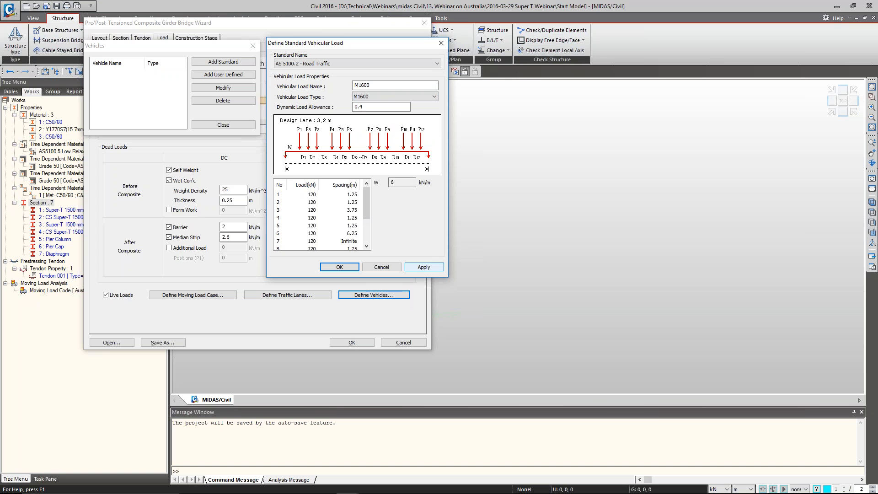
click(424, 267)
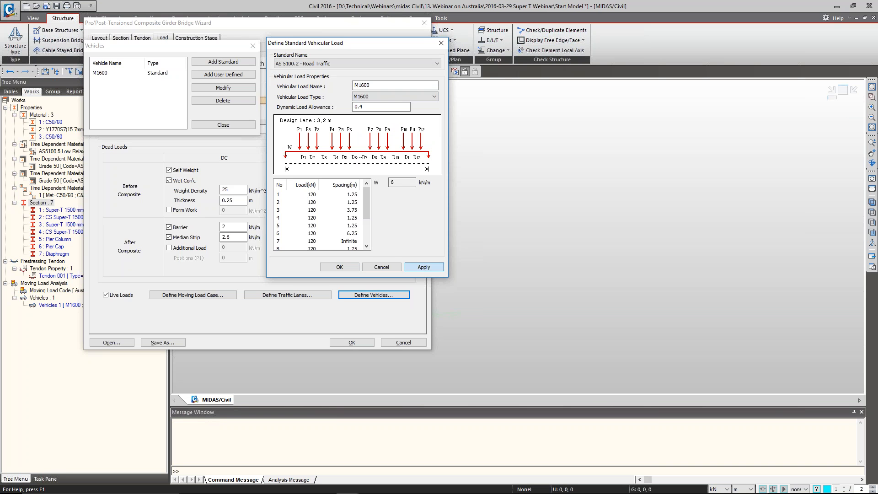
Add the S1600 standard vehicle from AS 5100.2 - Road Traffic and finish the vehicle definitions
click(396, 96)
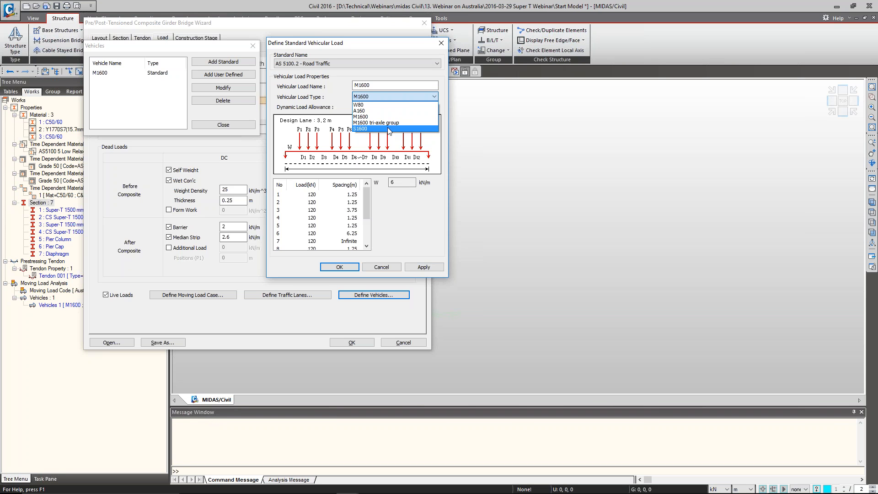
click(388, 128)
click(340, 266)
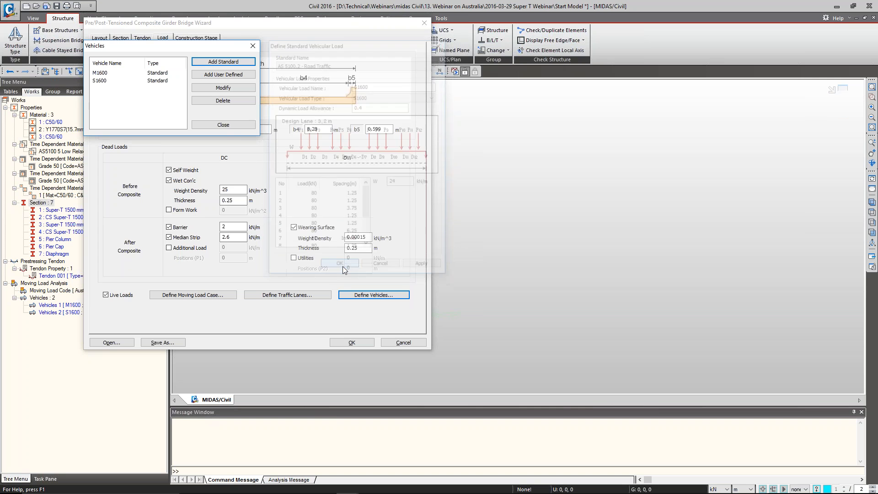
click(235, 126)
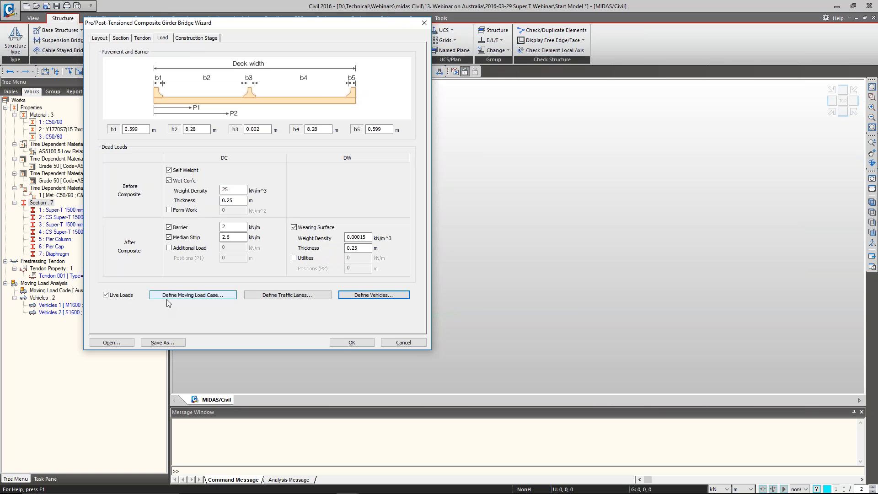
Review the construction stage guide and the durations of stages 1 to 5 in the construction stage table
click(195, 38)
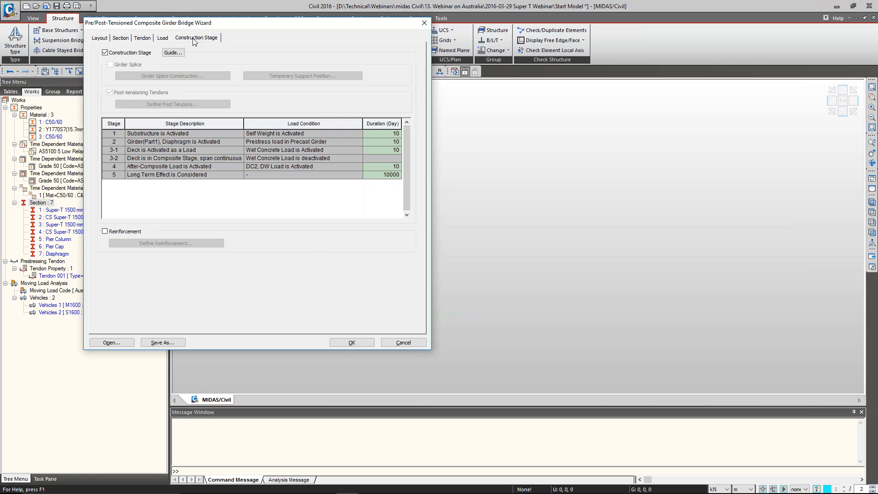
click(173, 52)
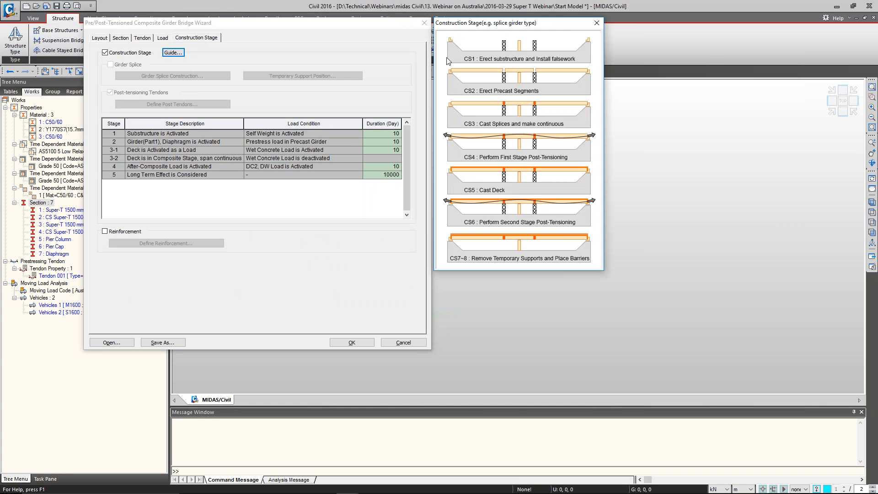
click(597, 23)
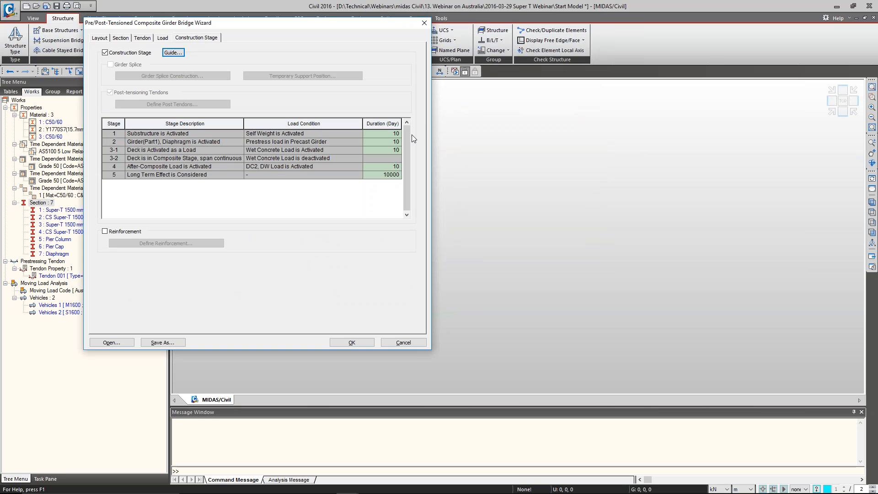
drag(394, 134, 393, 176)
click(392, 176)
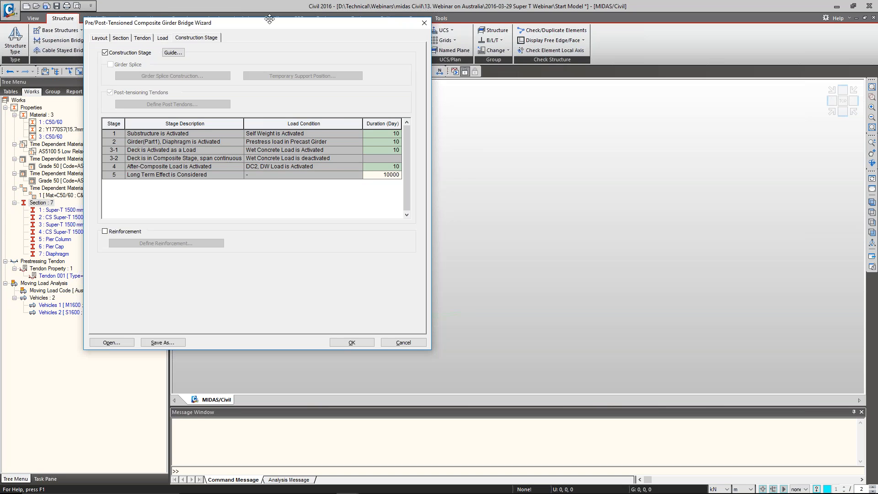
drag(269, 24, 302, 26)
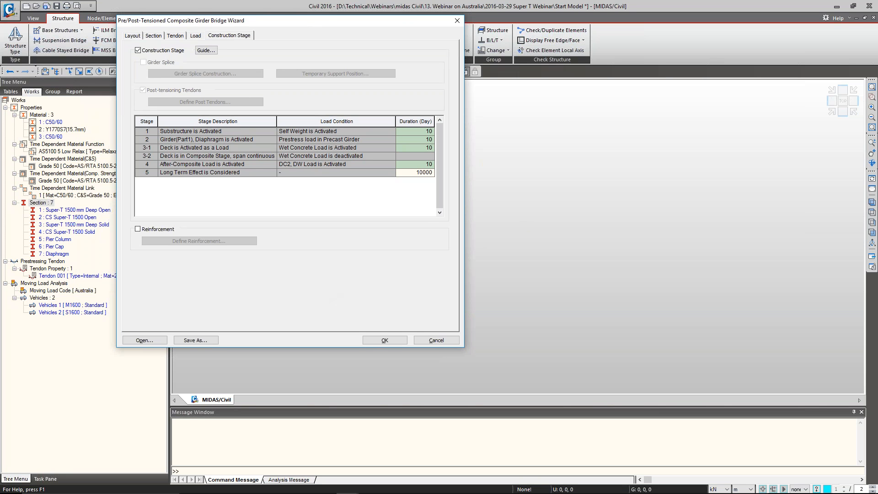
click(213, 343)
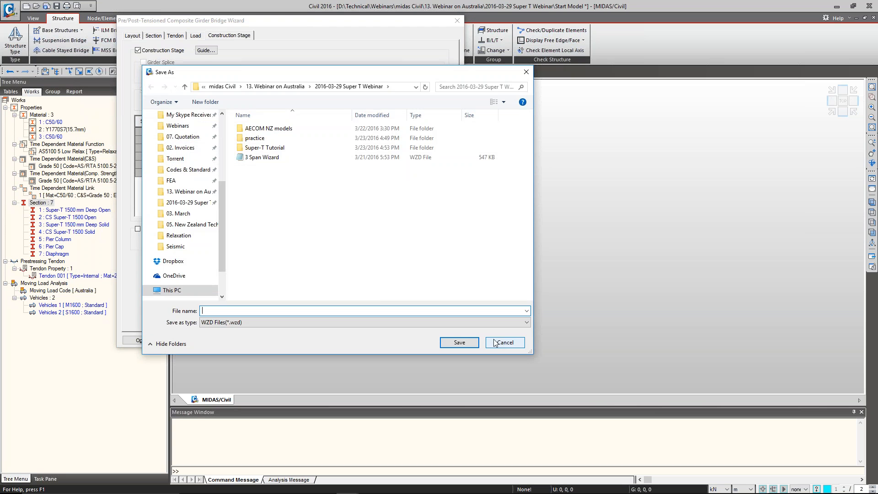
click(495, 343)
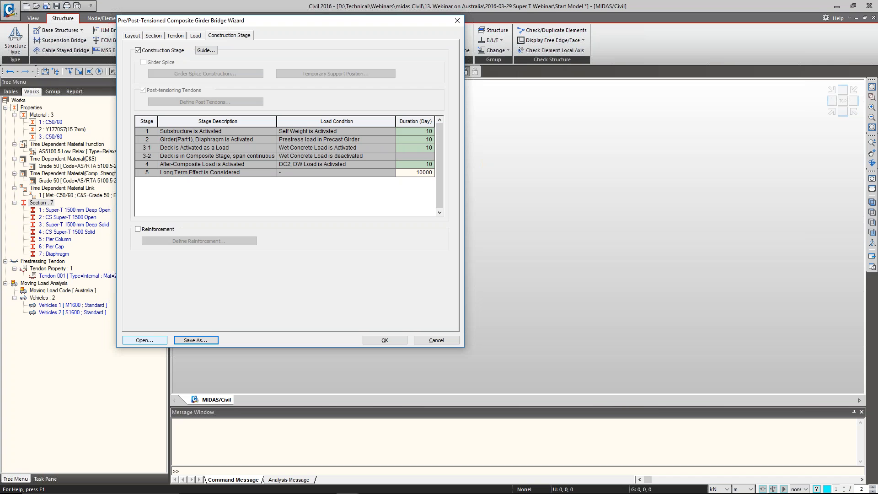
Go through the layout, section, tendon, load and construction stage settings once more and generate the bridge model
click(135, 38)
click(153, 36)
click(175, 35)
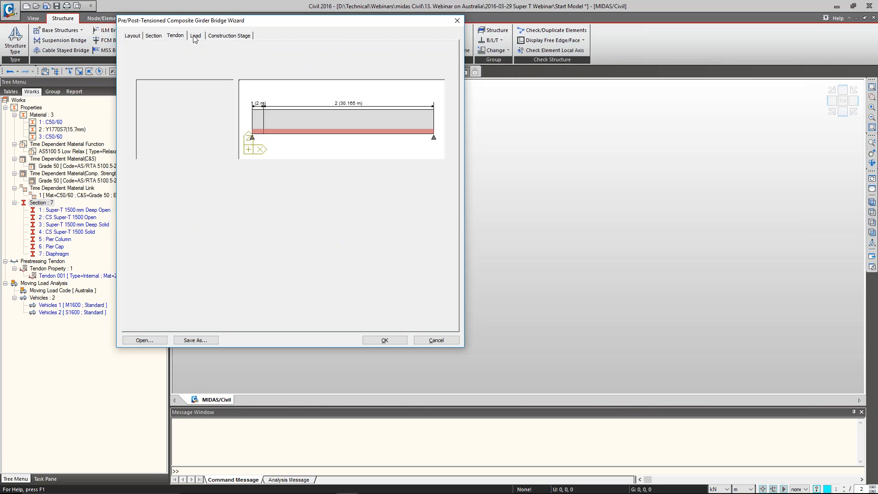
click(195, 36)
click(218, 39)
click(376, 340)
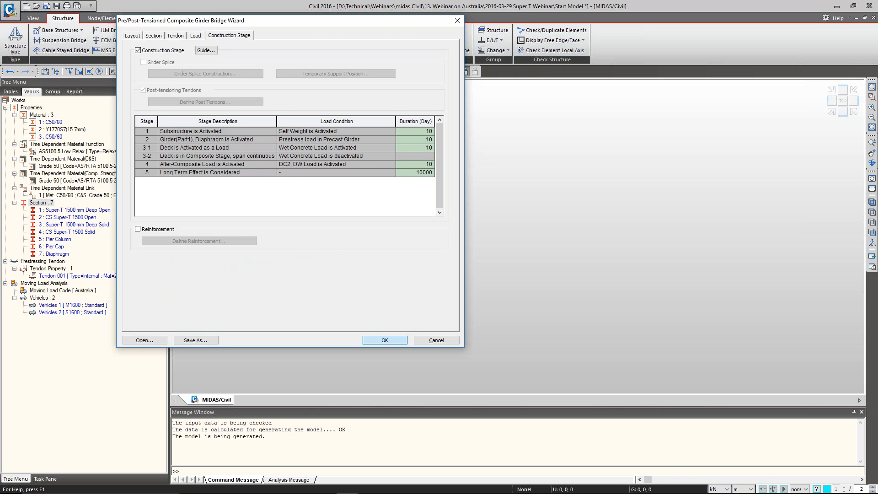
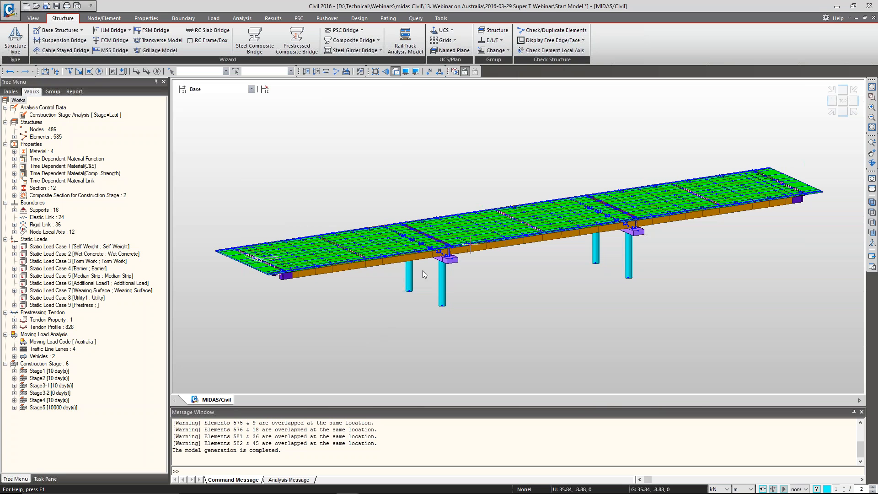
Recolour the model elements with random colours by section/thickness through the drawing options of the display settings
click(830, 114)
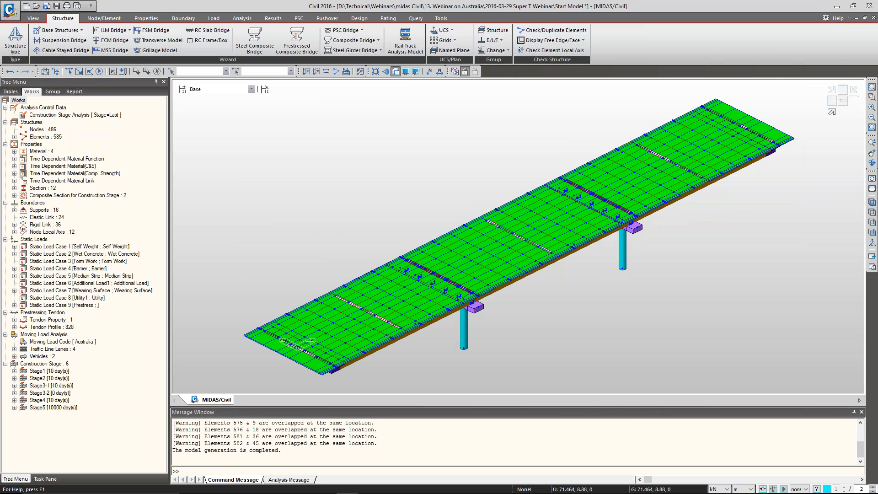
key(ctrl+e)
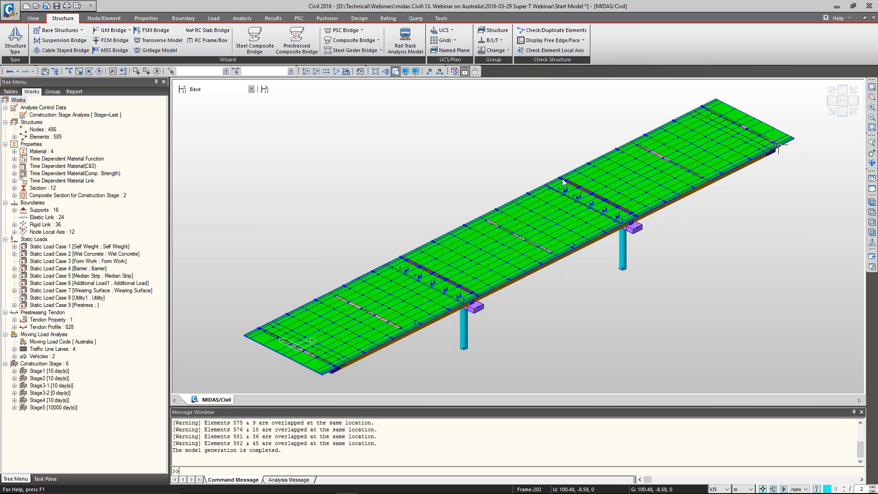
click(373, 196)
click(425, 344)
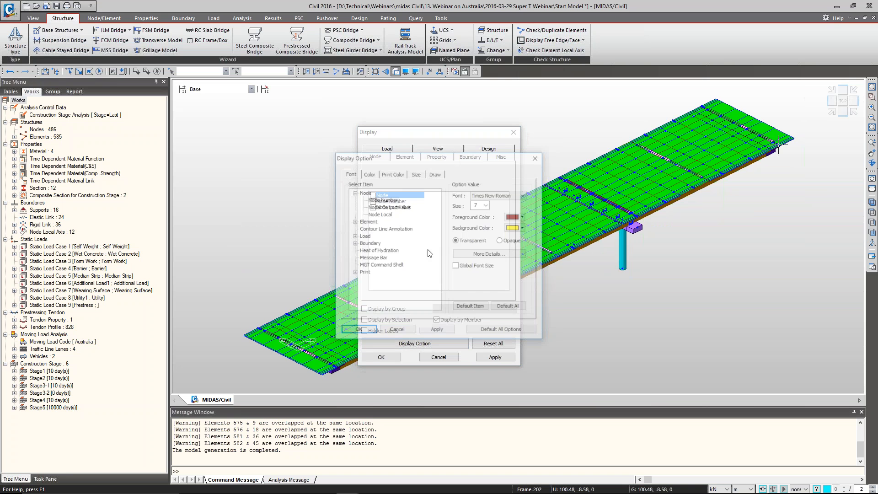
click(435, 173)
click(437, 330)
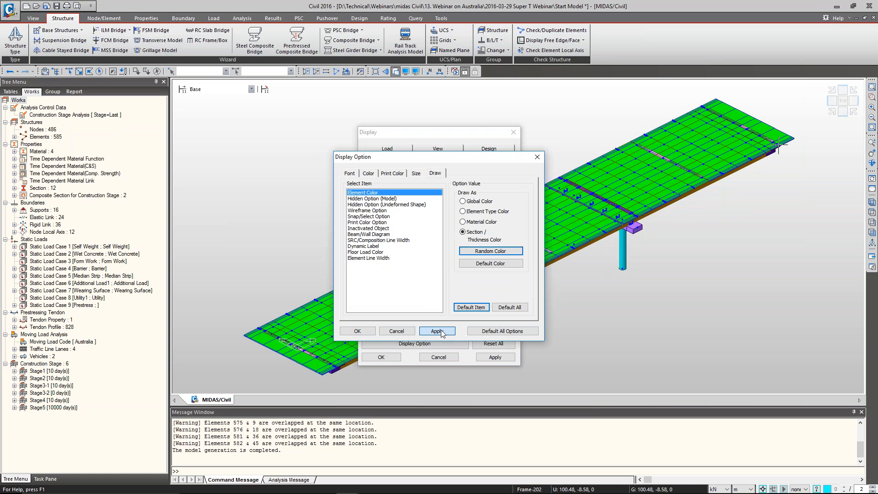
click(358, 331)
click(381, 357)
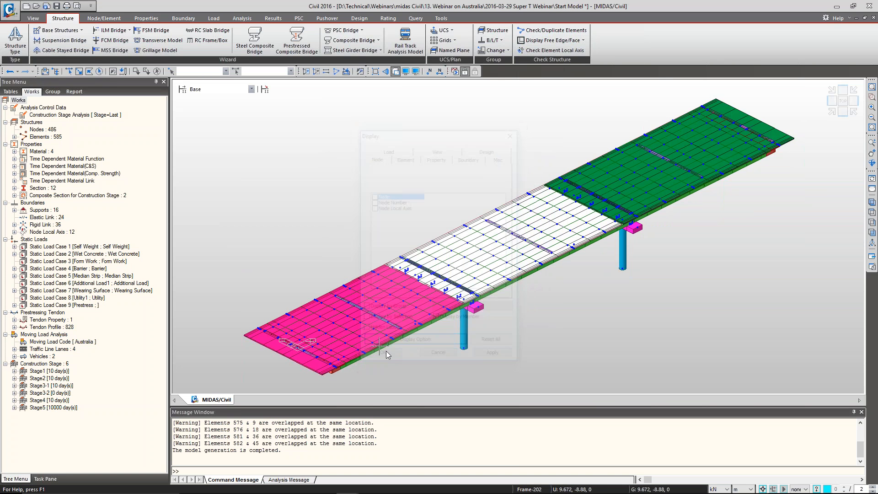
Look over the recoloured bridge, switch to construction stage Stage1 and expand its Self Weight load case
ctrl+middle_drag(650, 262, 629, 284)
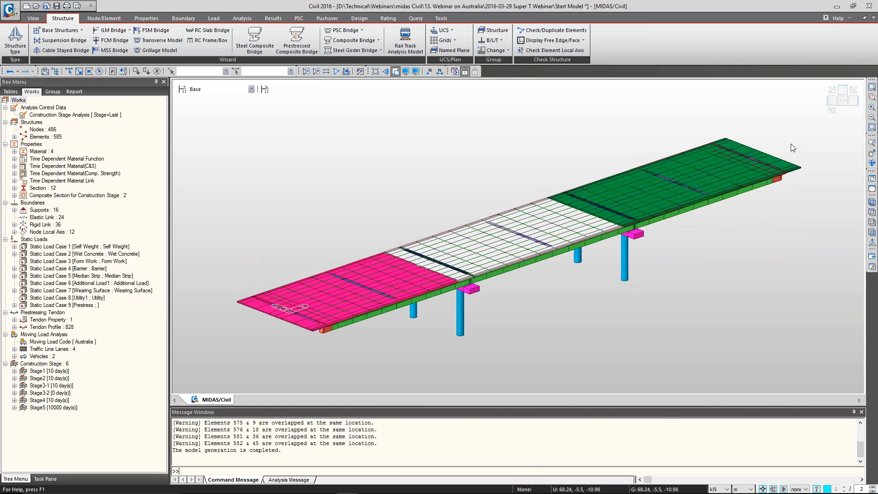
click(832, 112)
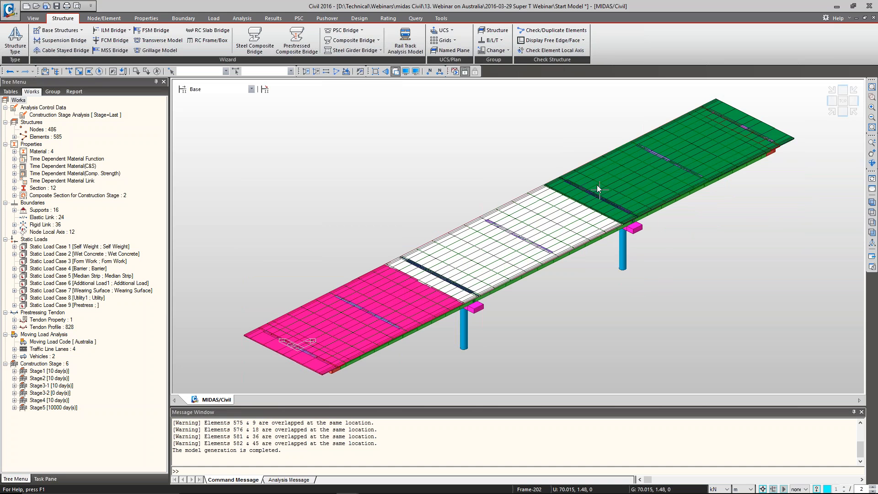
mouse_move(598, 186)
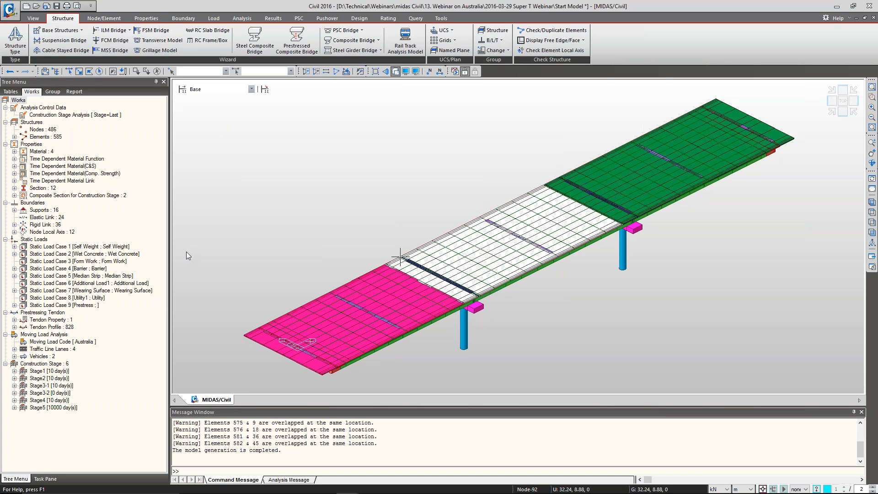
click(209, 89)
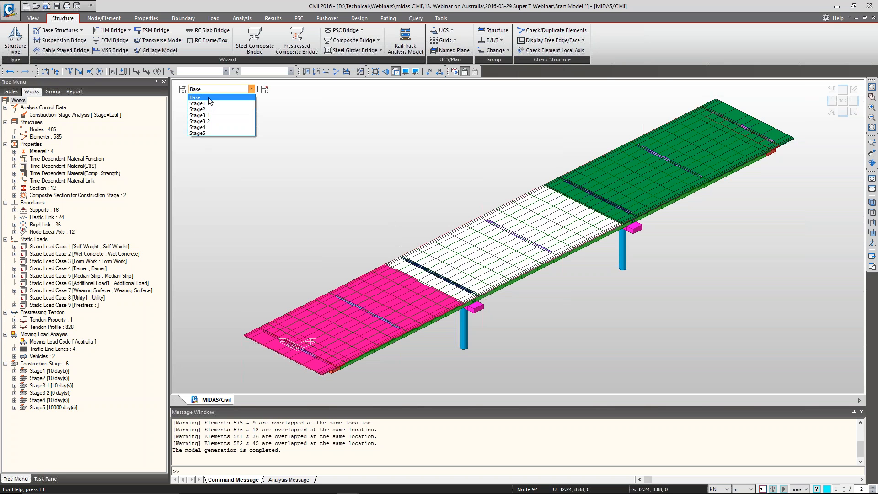
click(209, 103)
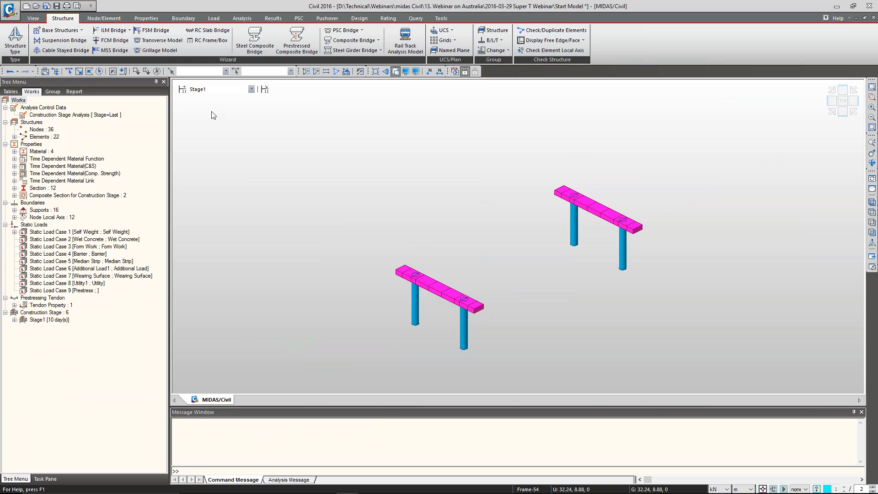
double_click(66, 234)
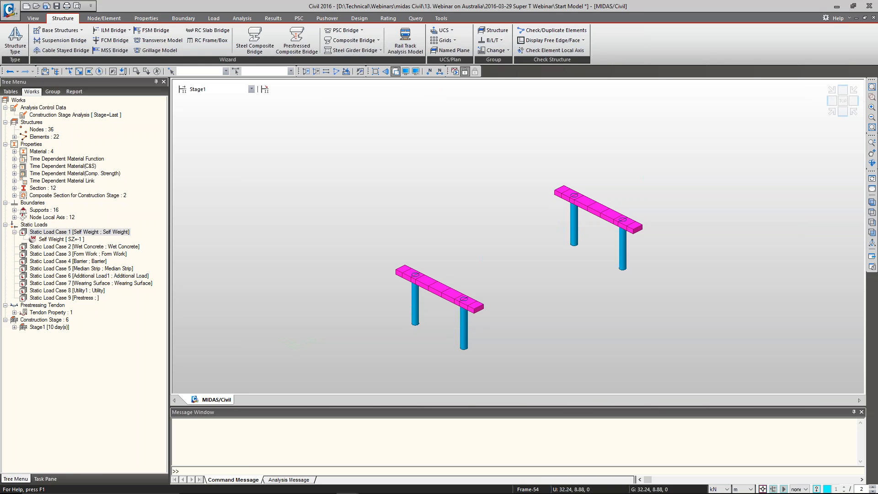
Switch to Stage2 and isolate a transverse strip of girder elements in the first span to examine the Super-T cross-section
click(251, 89)
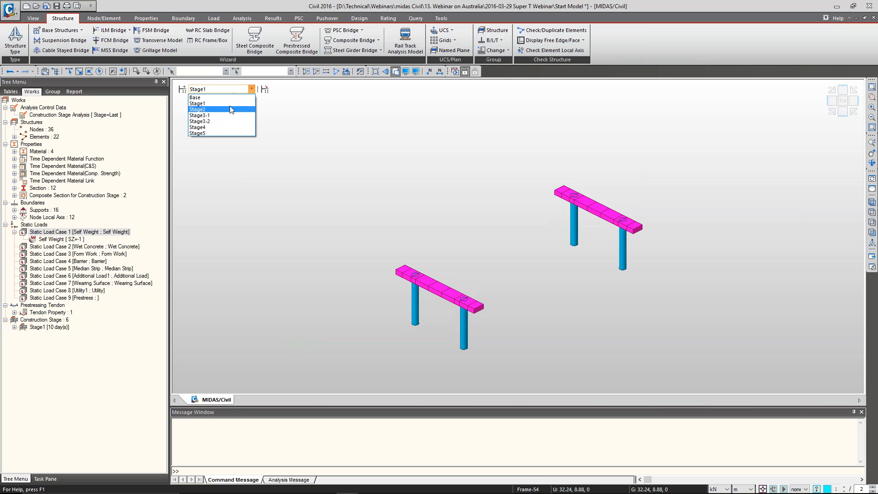
click(232, 110)
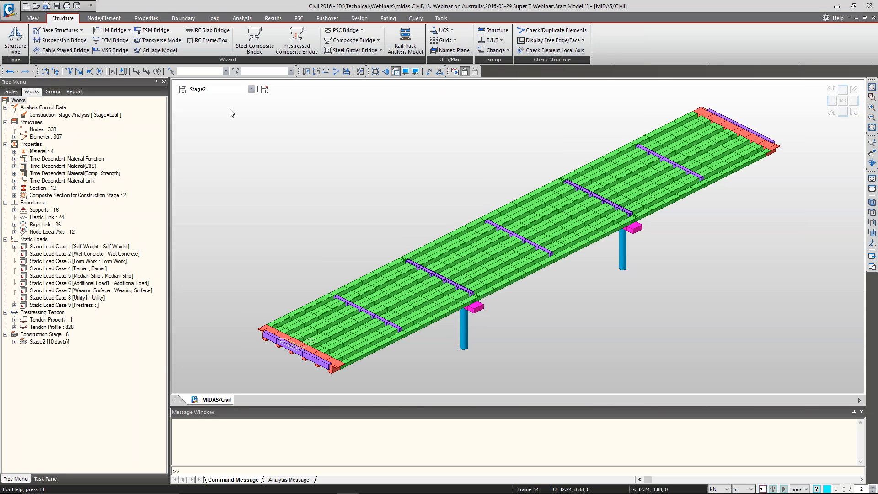
click(873, 212)
click(80, 71)
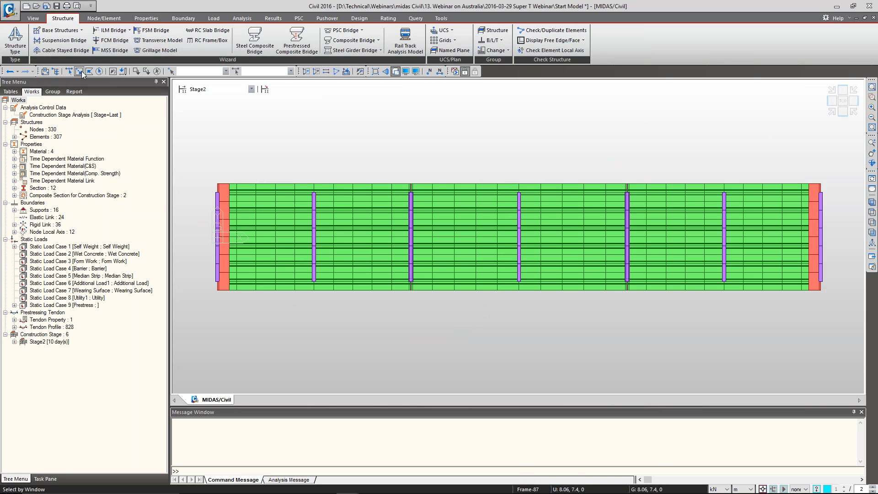
drag(269, 240, 257, 302)
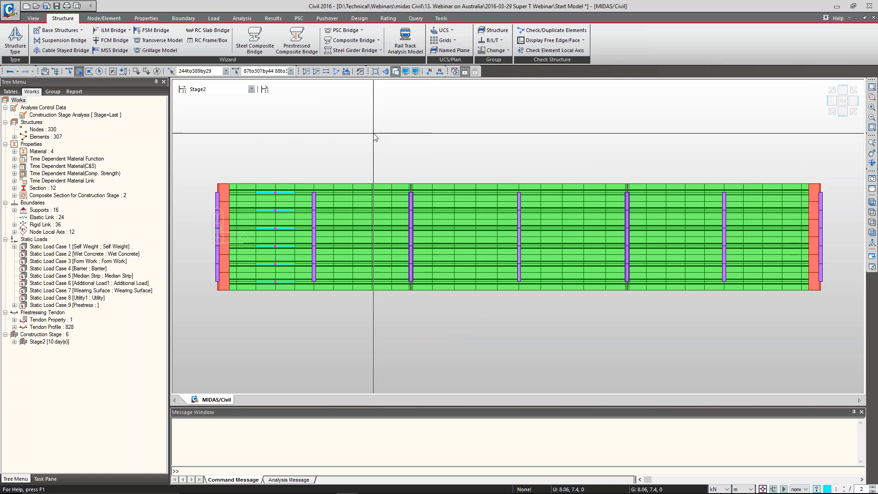
key(F2)
click(833, 102)
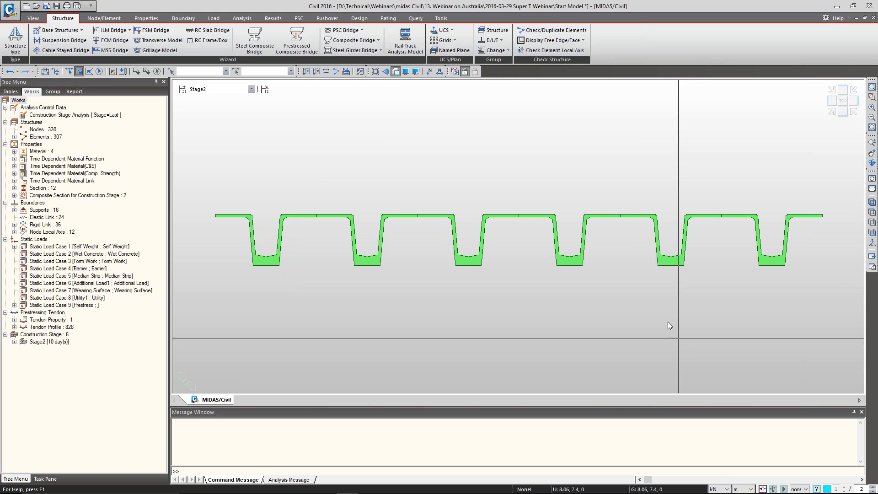
scroll(823, 251, up, 4)
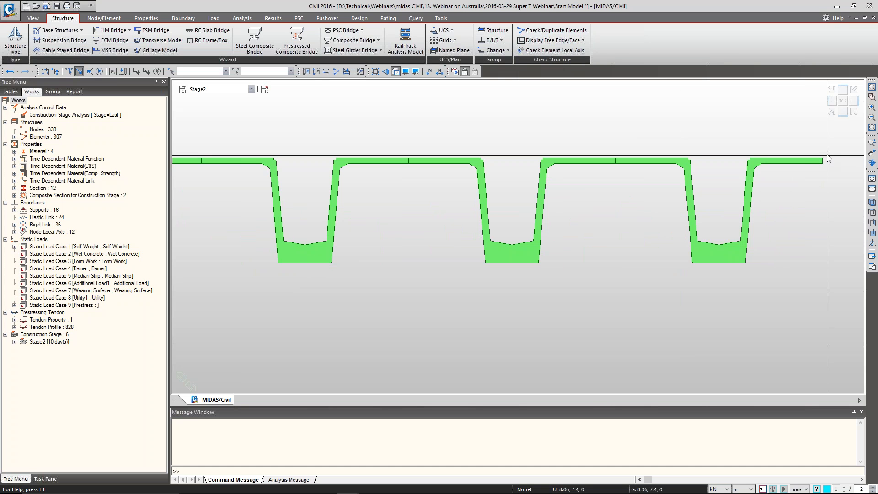
Reactivate all elements of Stage2 and show the whole bridge in isometric view
click(833, 113)
key(ctrl+a)
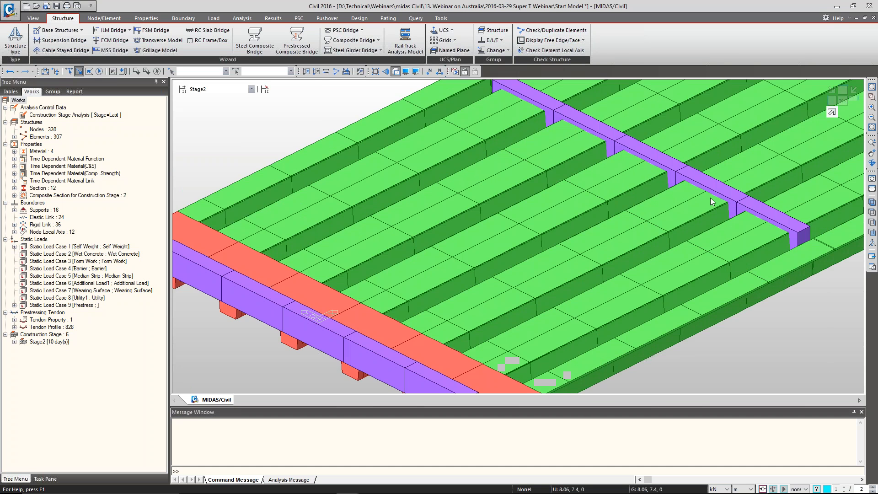
click(832, 113)
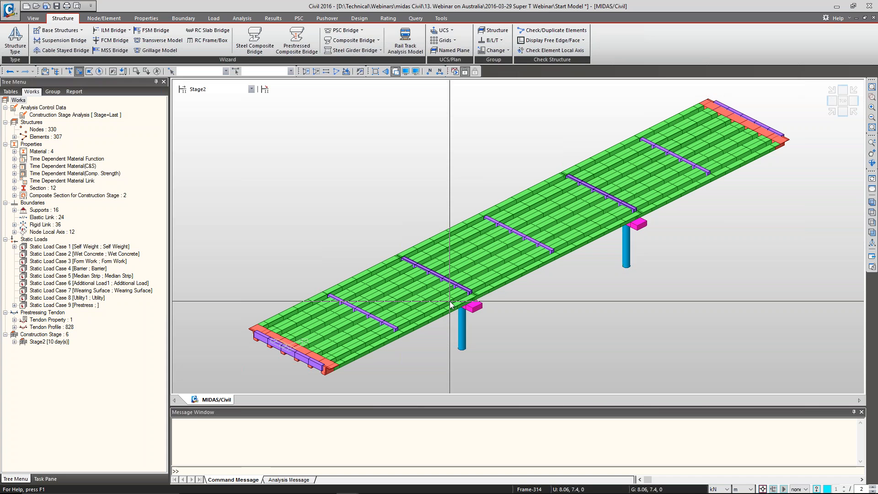
Review the tendon prestress loads of the Prestress load case in Stage2, checking the stress settings of tendon Span3-060
click(237, 89)
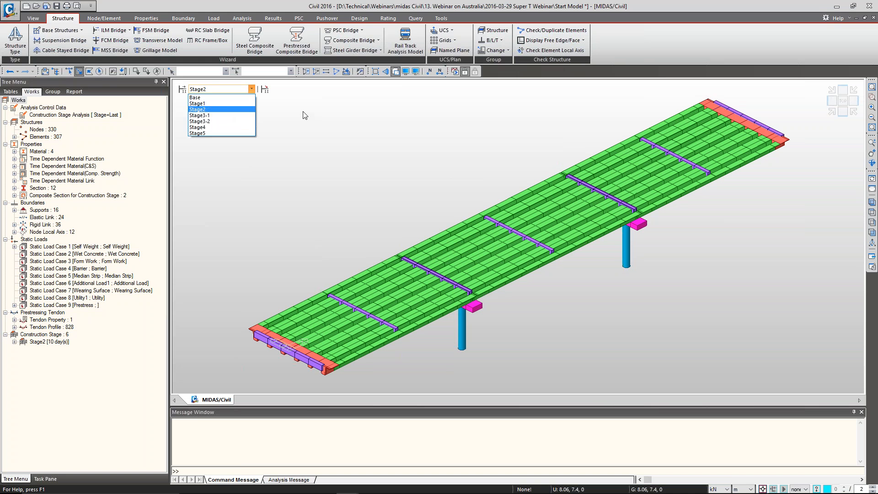
click(245, 110)
double_click(48, 305)
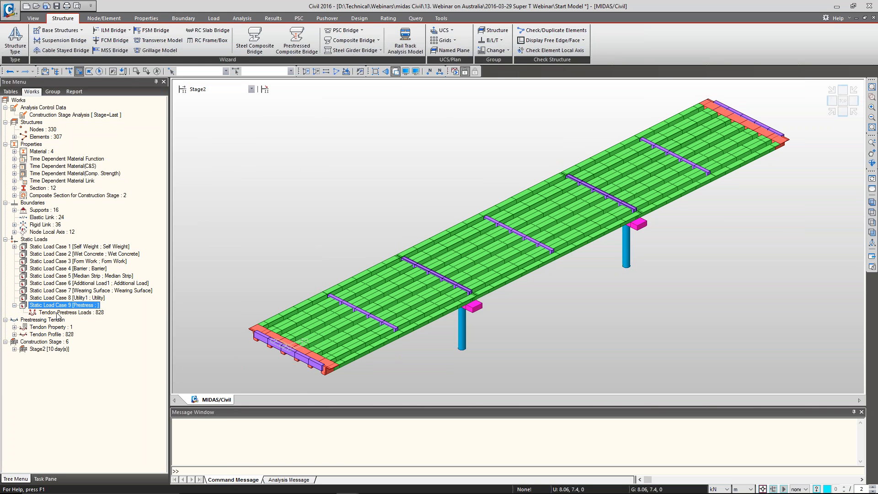
right_click(58, 313)
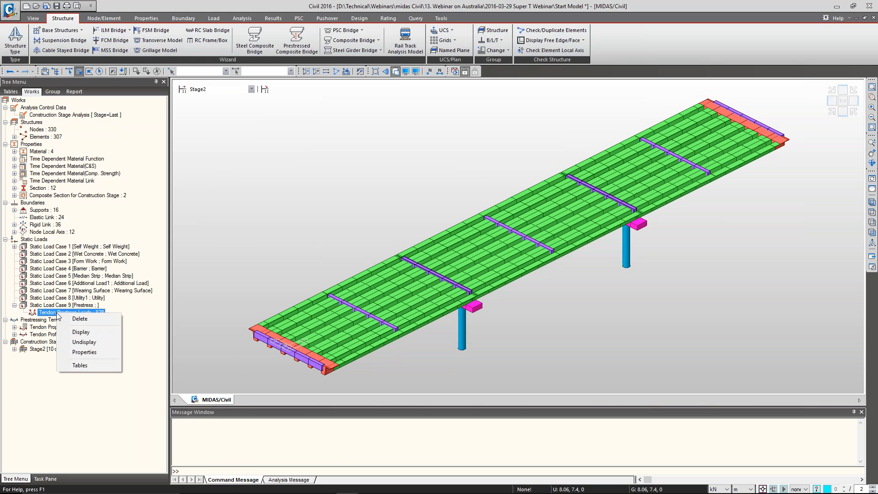
click(82, 352)
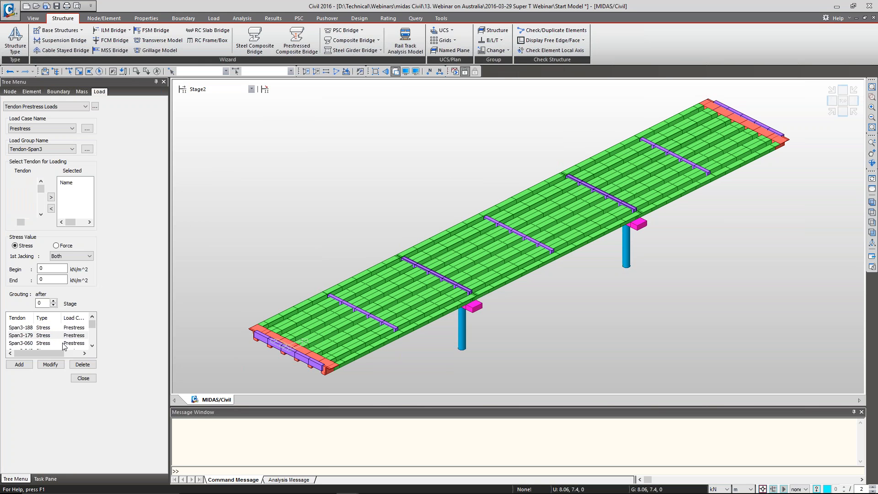
click(65, 343)
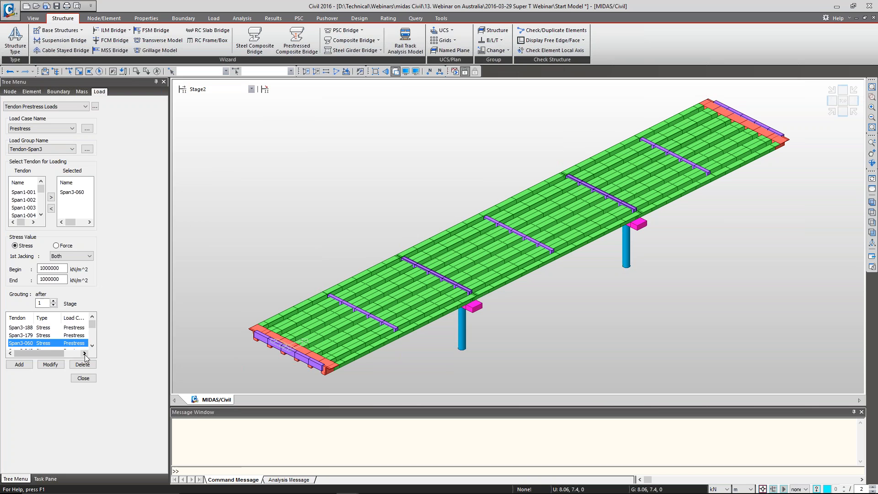
click(83, 378)
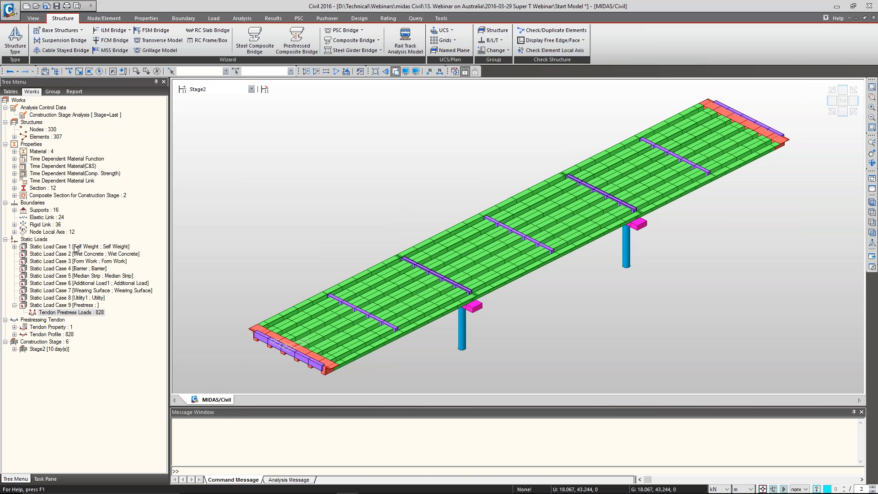
Switch to Stage3-1, display the Wet Concrete element beam loads on the girders to review them, and hide them again
click(227, 89)
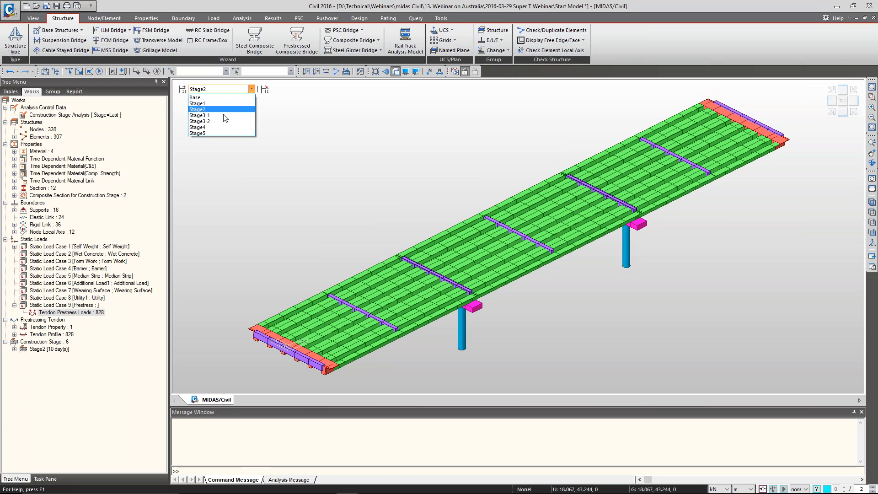
click(224, 116)
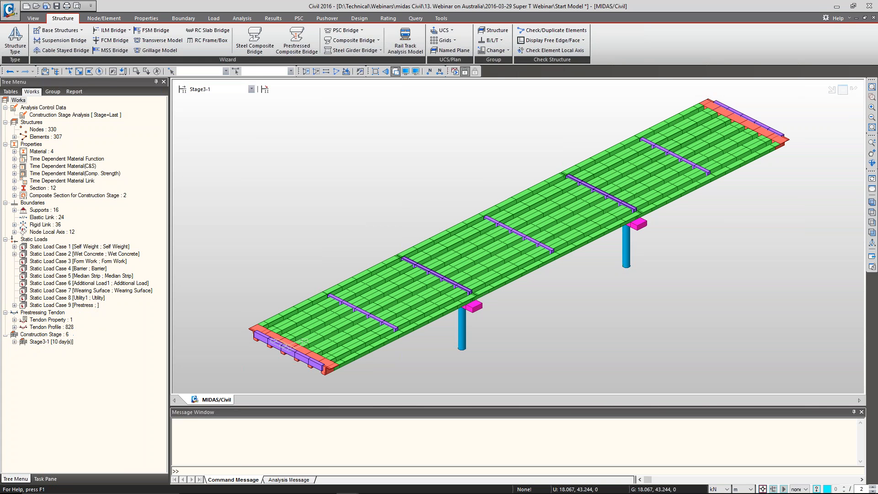
double_click(127, 254)
right_click(85, 262)
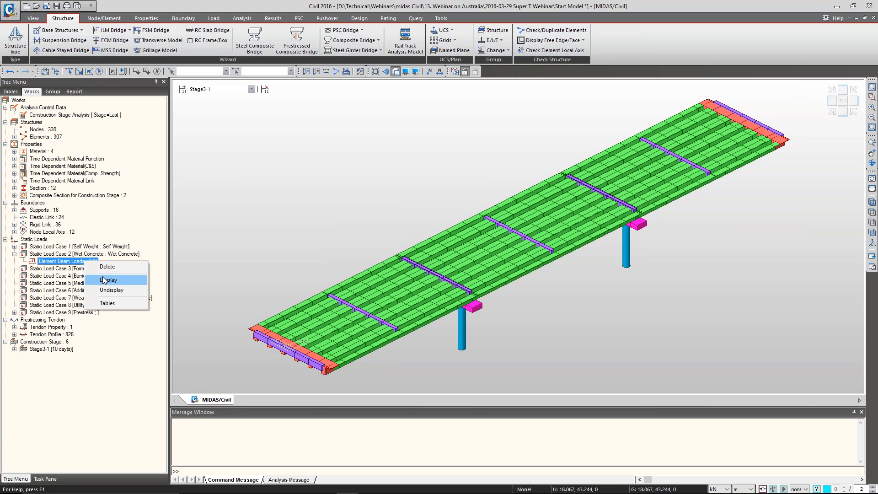
click(108, 280)
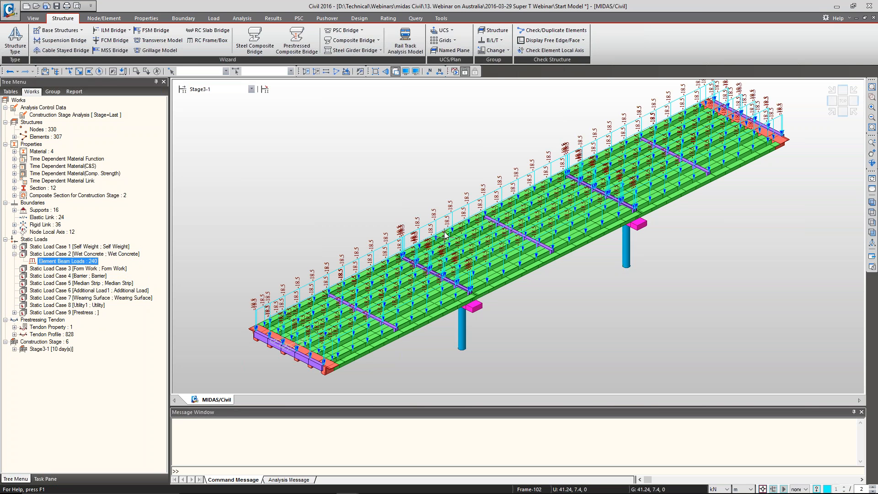
mouse_move(446, 235)
key(alt+Tab)
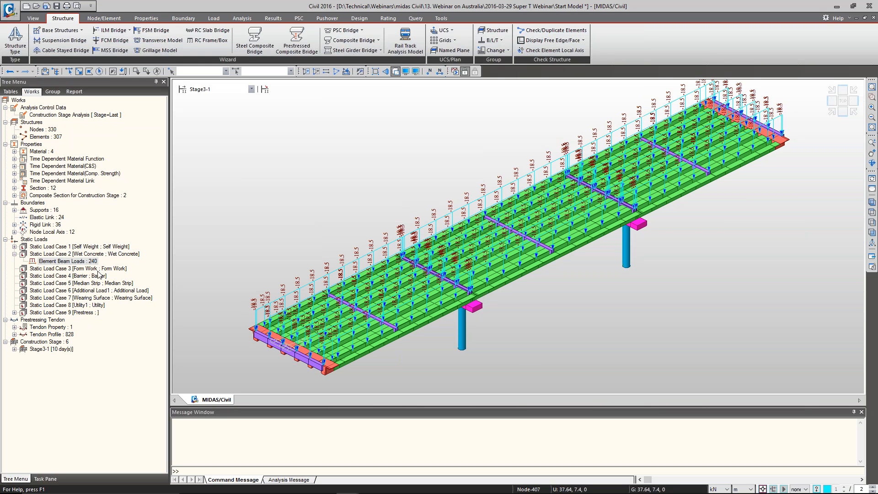
right_click(89, 261)
click(110, 288)
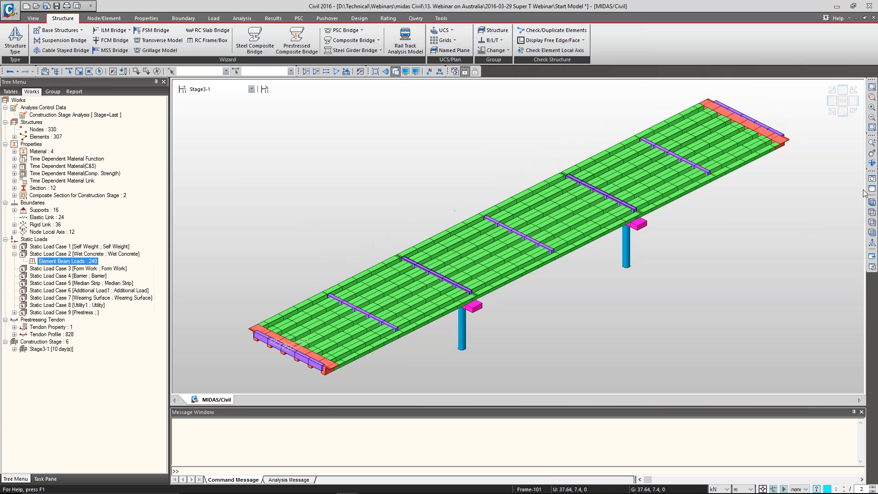
Isolate a transverse strip of first-span girder elements in Stage3-1 and view its cross-section
click(872, 213)
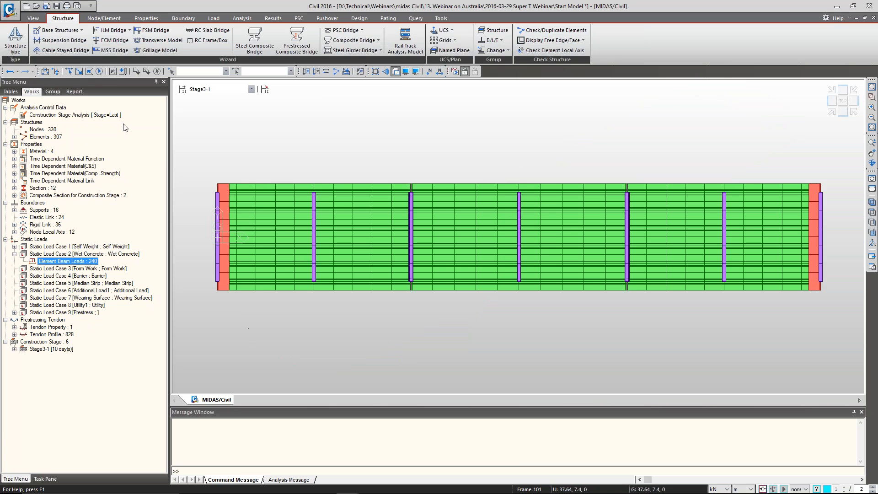
click(79, 70)
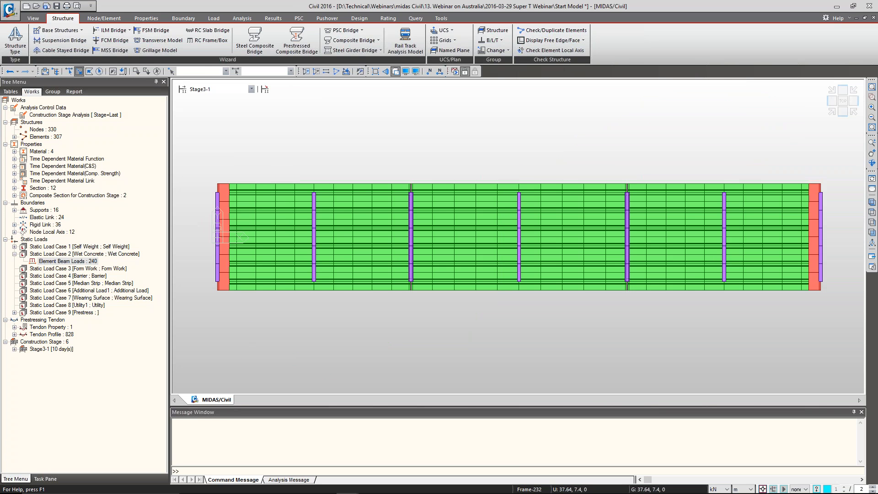
drag(291, 171, 263, 293)
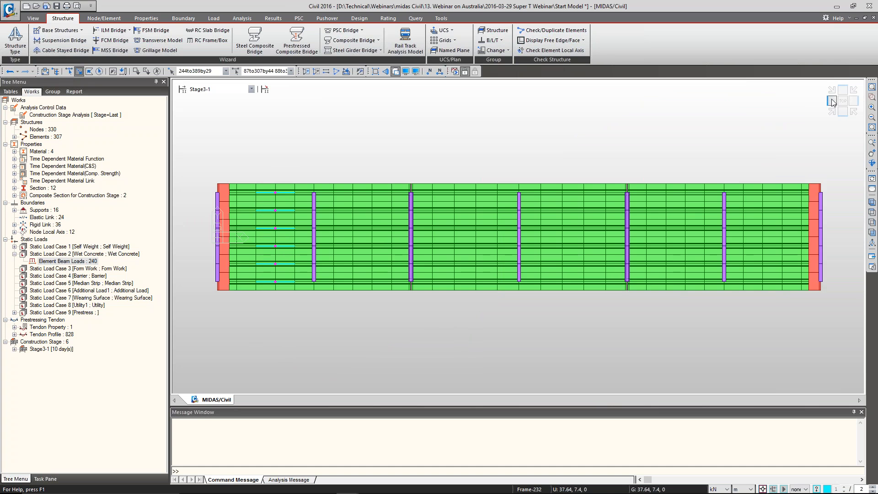
key(F2)
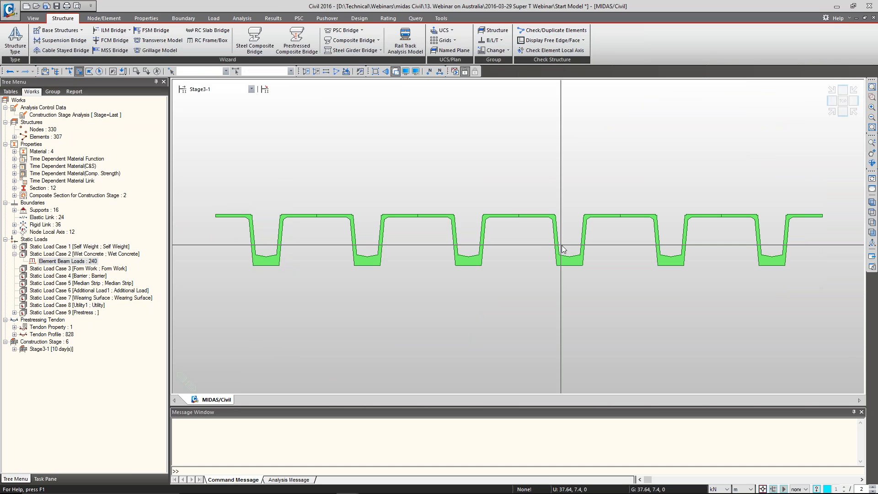
Reactivate all elements of Stage3-1 in isometric view, then switch to Stage3-2 to view the added deck slab
click(832, 111)
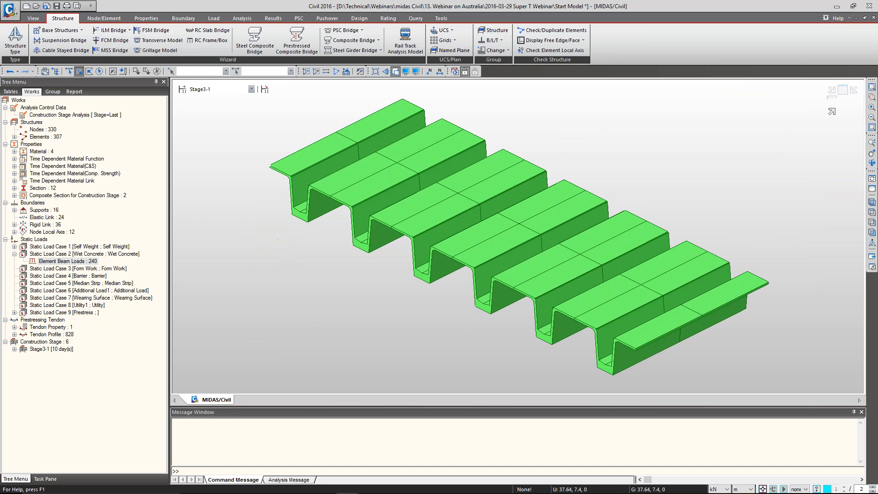
click(830, 115)
click(830, 117)
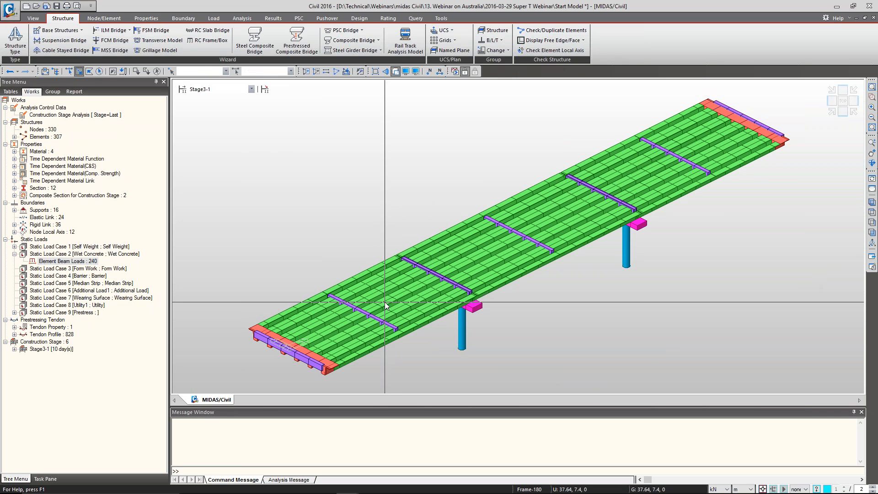
click(218, 90)
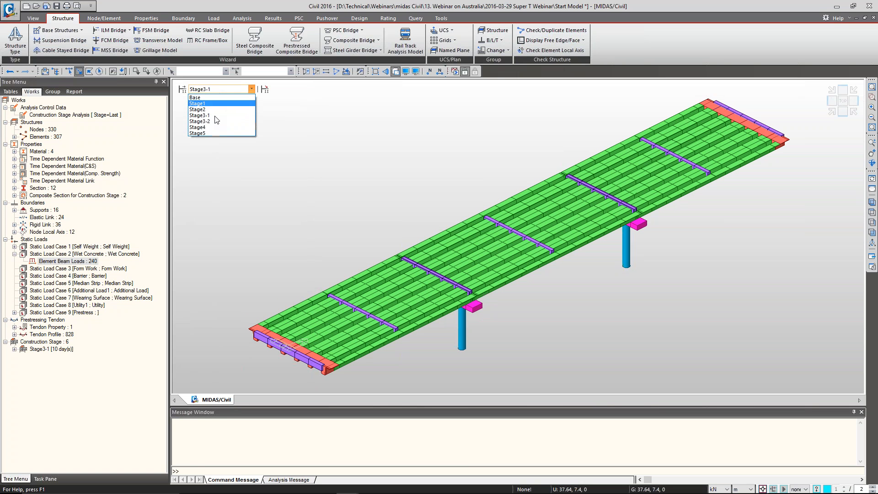
click(214, 120)
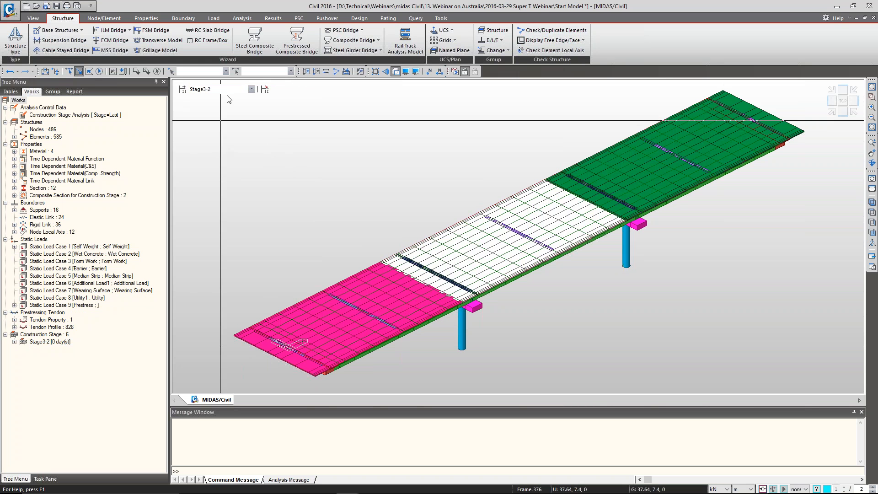
Switch to Stage4 and display the nodal loads of the Barrier load case on the bridge
click(252, 89)
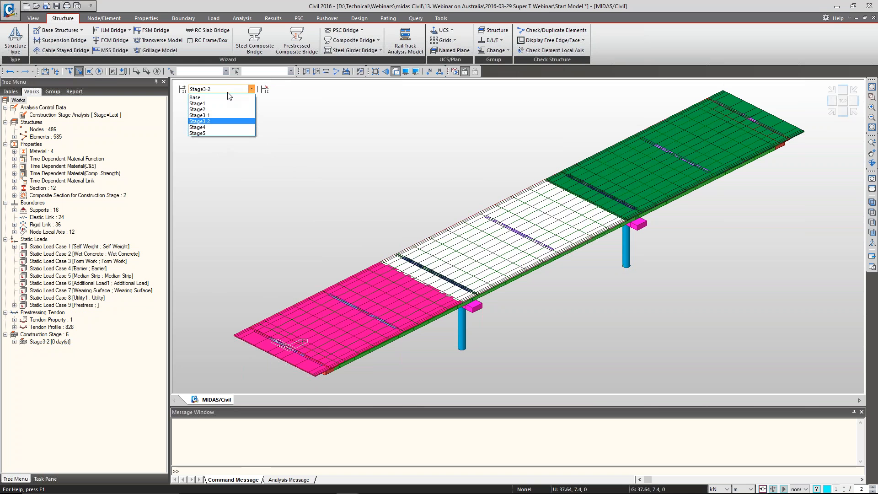
click(223, 128)
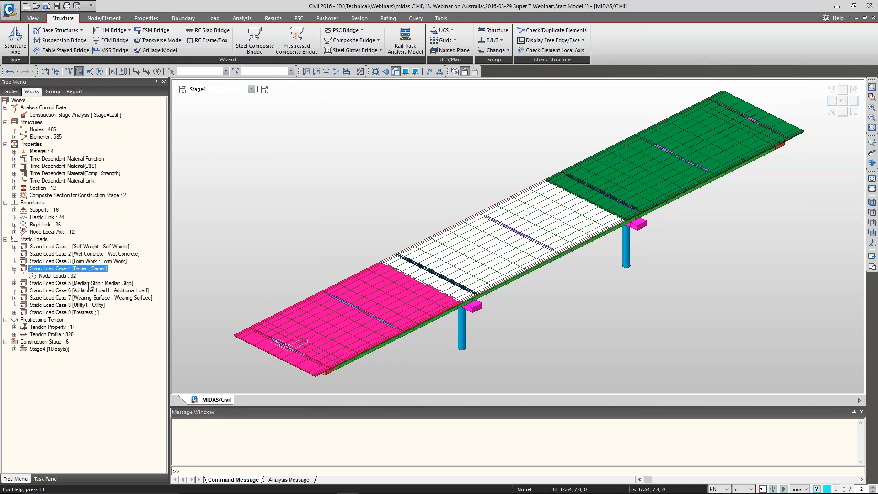
double_click(90, 284)
right_click(69, 277)
click(85, 297)
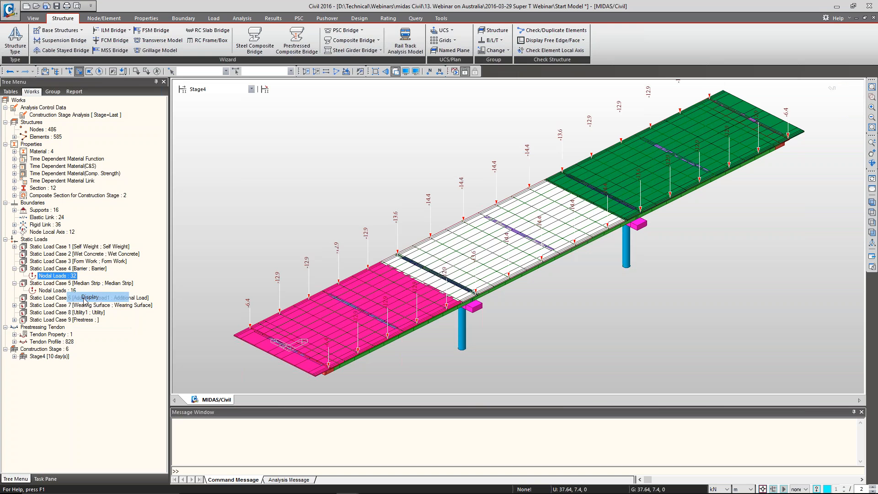
Display the nodal loads of the Median Strip load case to review them, then hide the nodal loads
click(64, 291)
right_click(67, 291)
click(83, 311)
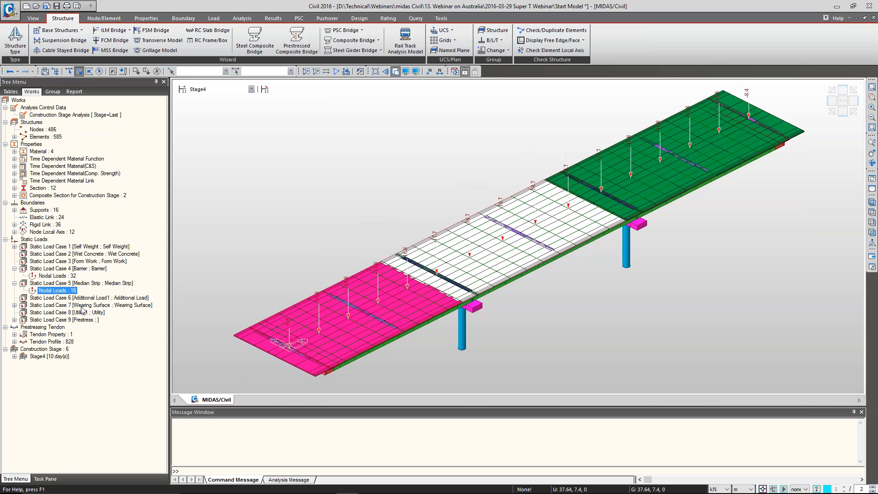
click(71, 276)
right_click(71, 276)
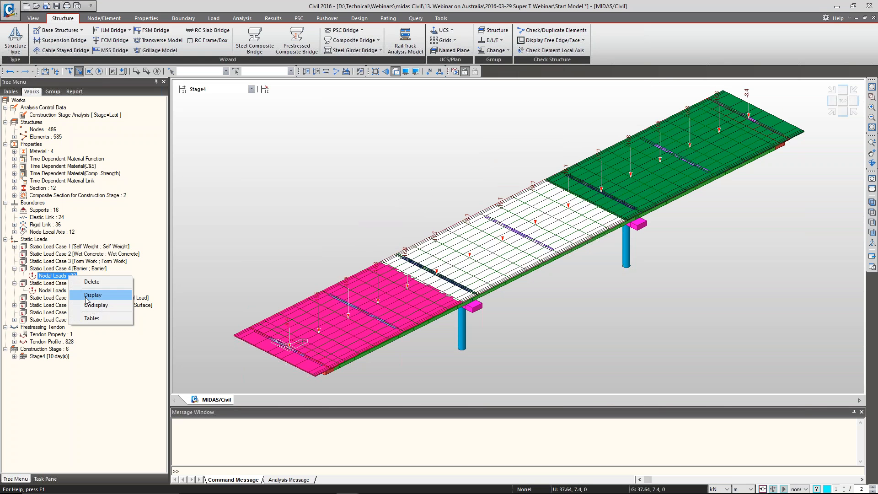
click(90, 308)
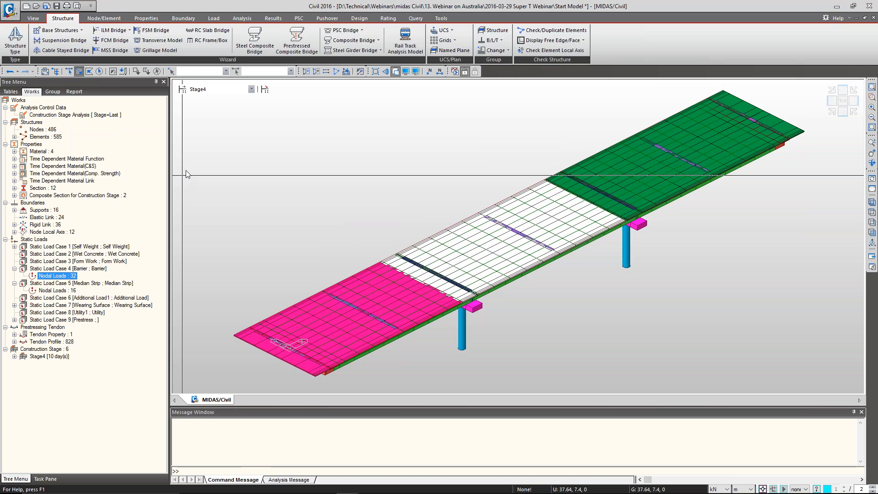
Switch to Stage5 and review the durations and dates in the construction stage list
click(219, 89)
click(216, 130)
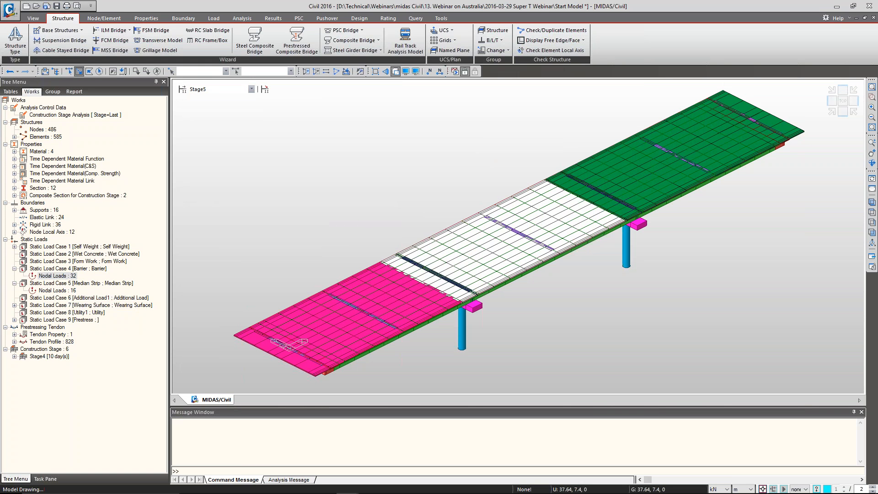
click(183, 88)
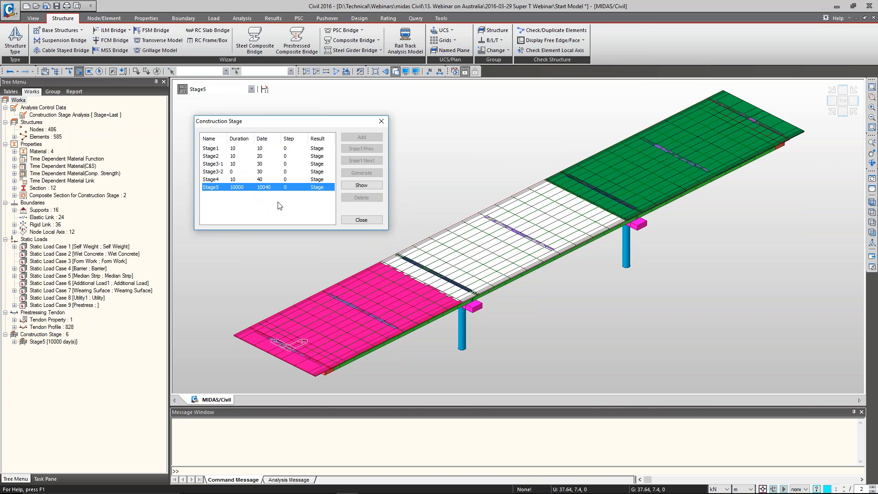
click(356, 223)
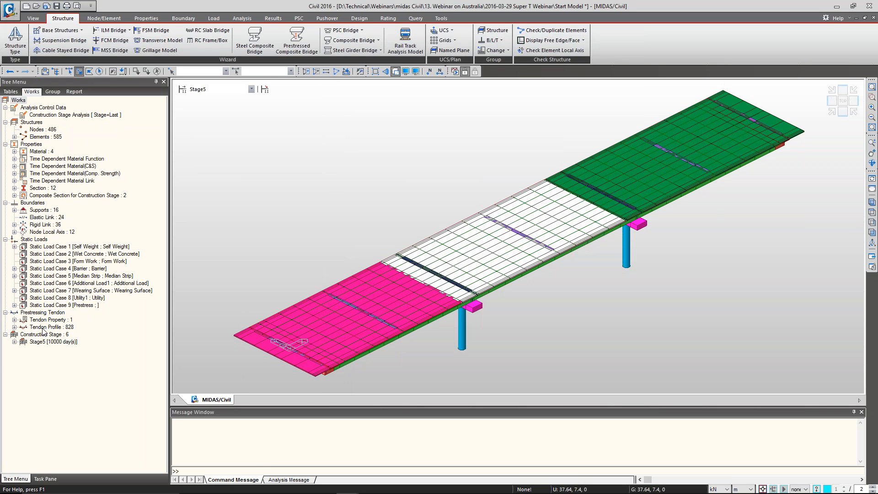
Return to the Base stage and list the vehicles and traffic line lanes defined for moving load analysis
click(252, 90)
click(220, 96)
double_click(51, 357)
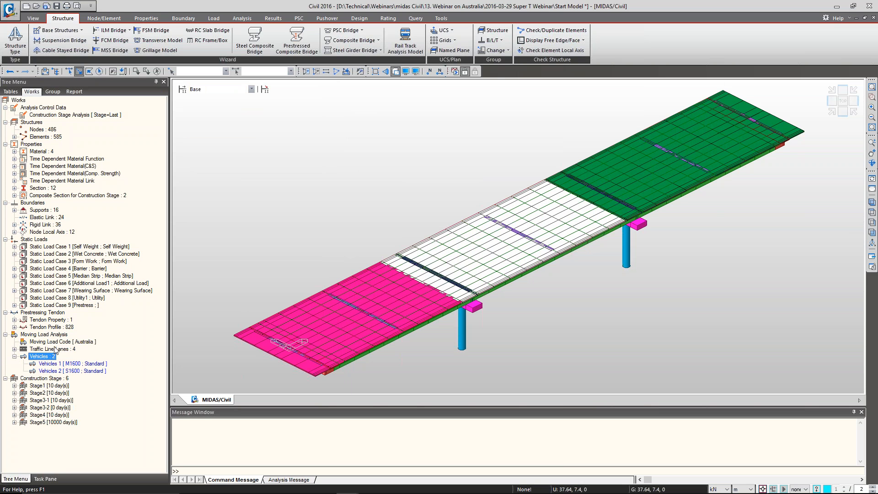
double_click(55, 349)
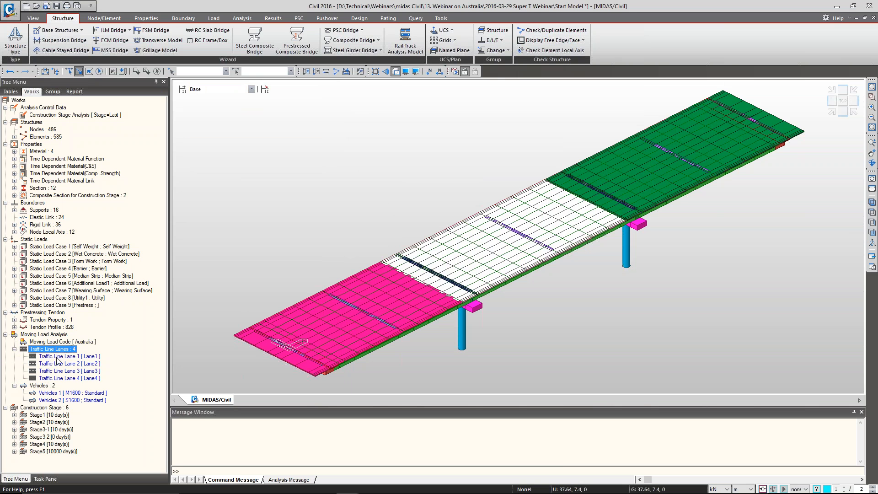
Display traffic line lanes Lane1, Lane2, Lane3 and Lane4 one after another on the deck in top view
right_click(56, 357)
click(109, 366)
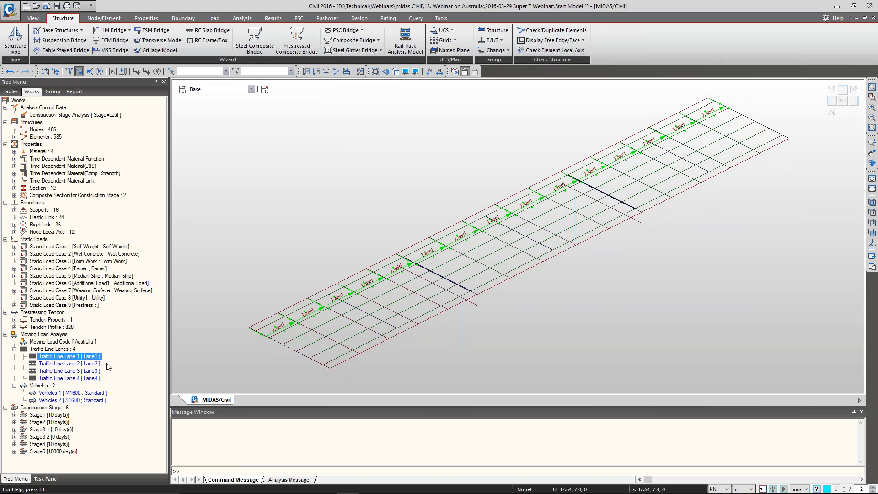
click(873, 213)
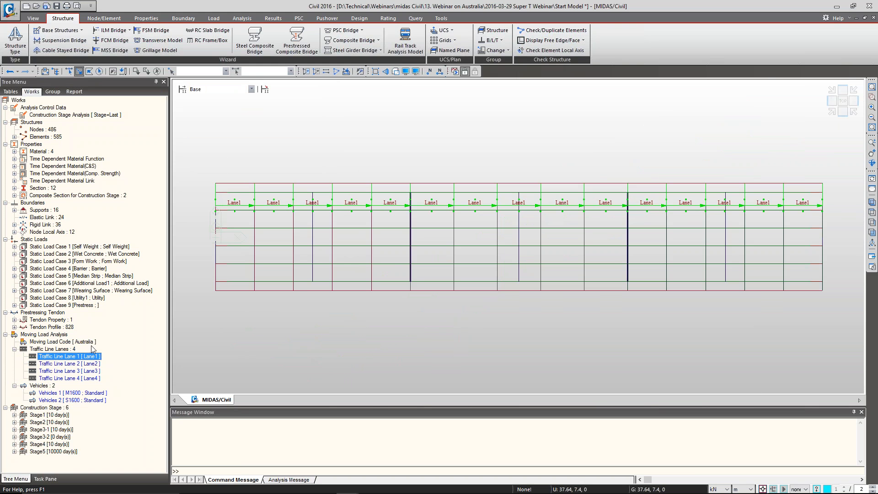
right_click(87, 366)
click(112, 380)
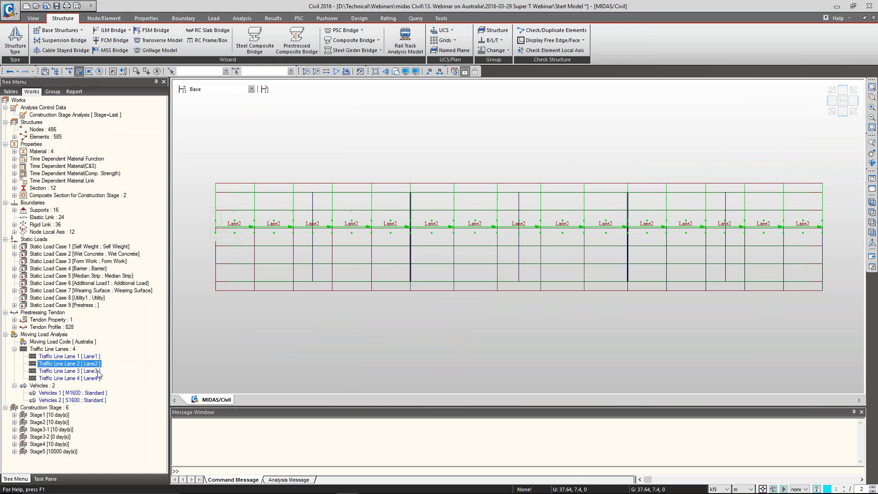
right_click(76, 372)
click(101, 387)
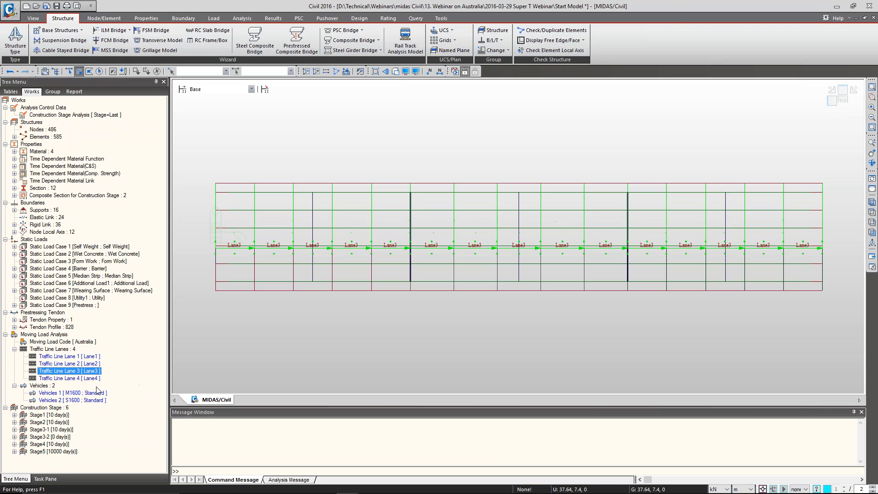
right_click(76, 379)
click(101, 395)
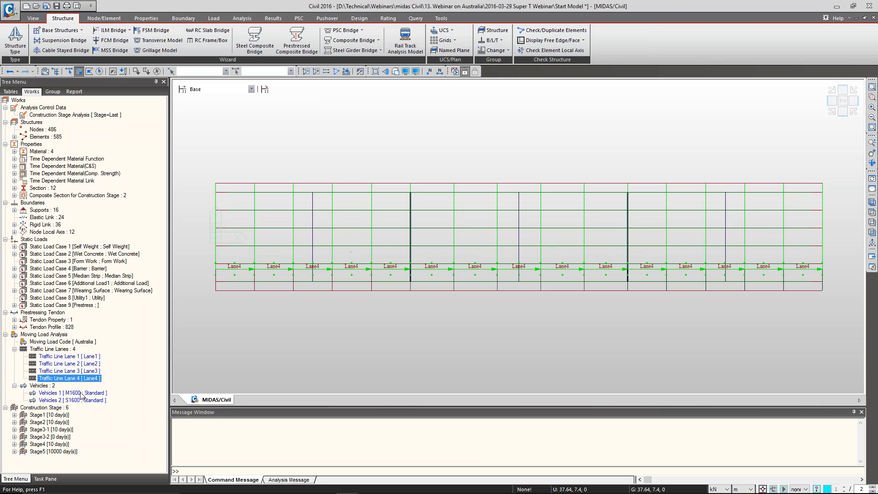
Check the standard vehicular load definition of vehicle M1600 without changing it, and return to the isometric view
right_click(82, 393)
click(100, 411)
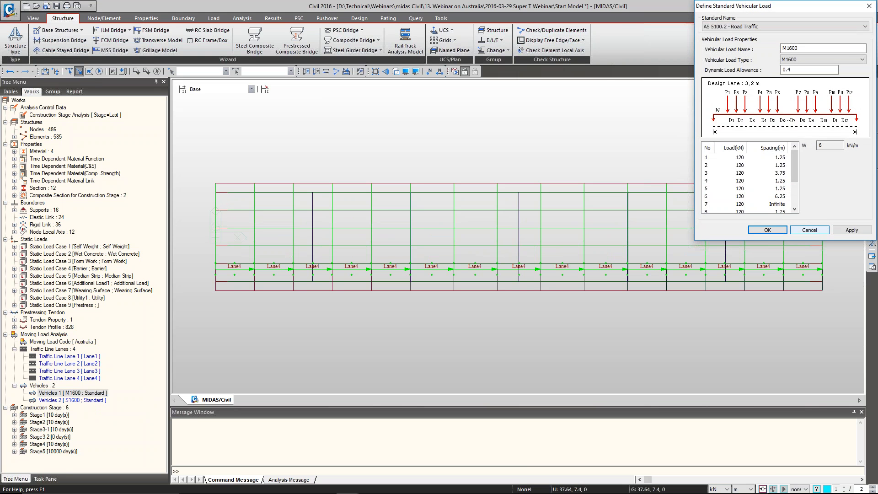
click(810, 230)
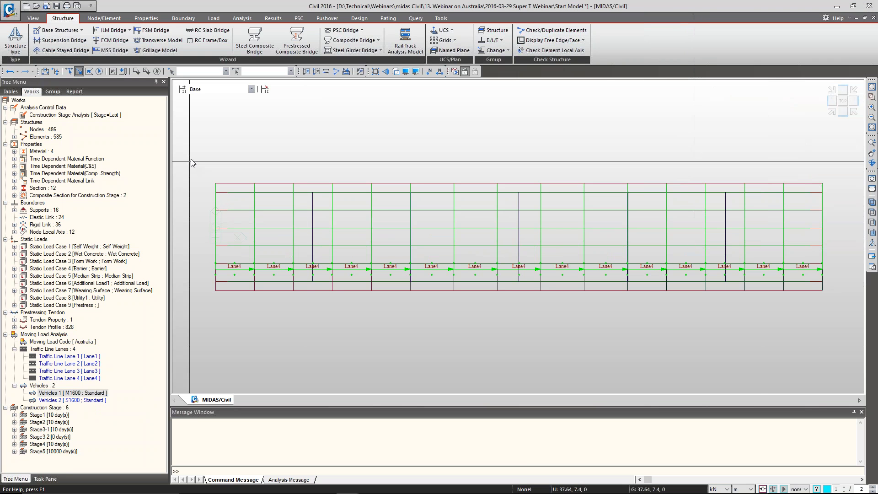
click(832, 112)
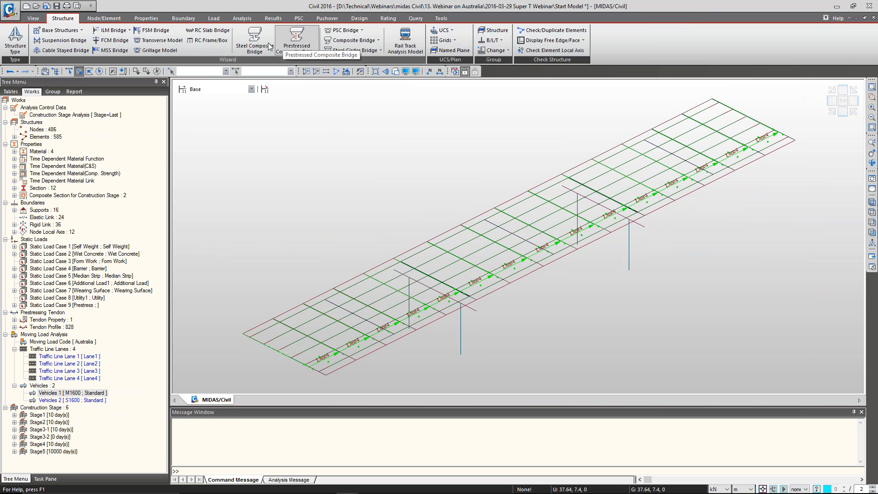
Start a new moving load case named MVL1 under the Australia moving load code
click(213, 18)
click(9, 50)
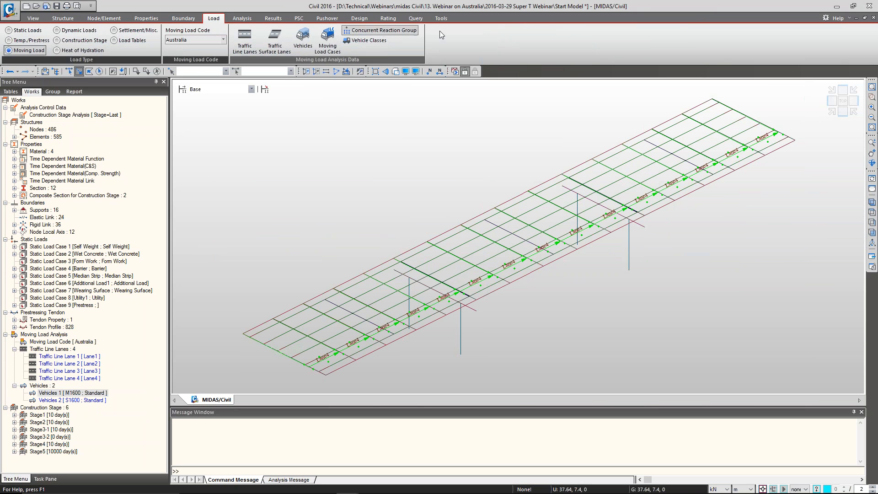
click(327, 40)
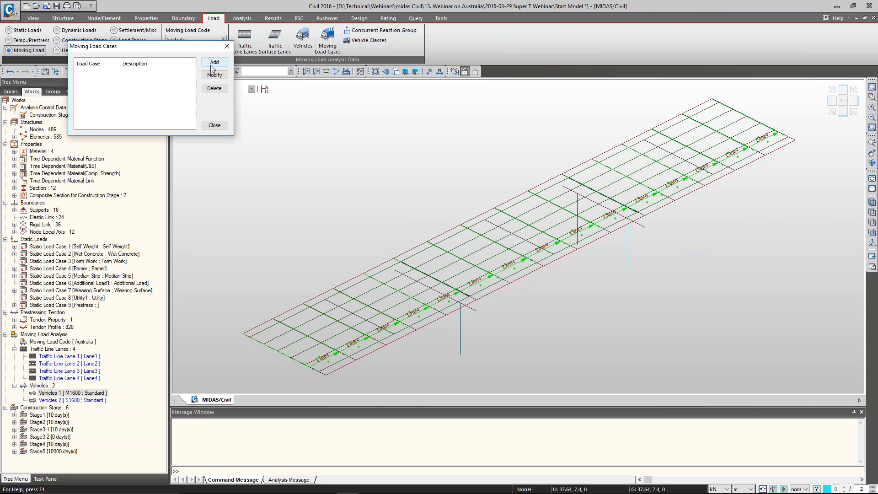
click(213, 64)
text(MVL1)
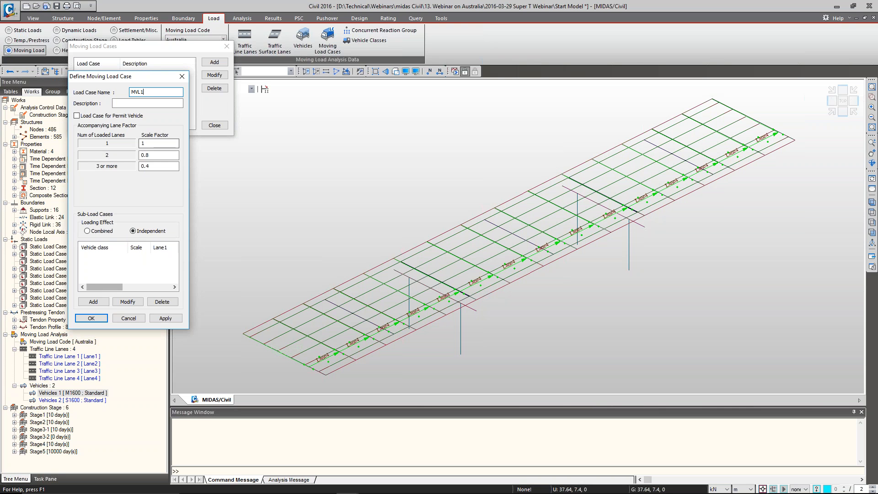
Add a VL:M1600 sub-load case to MVL1 with Lane1 to Lane4 assigned and at most 4 loaded lanes, and apply it
click(93, 302)
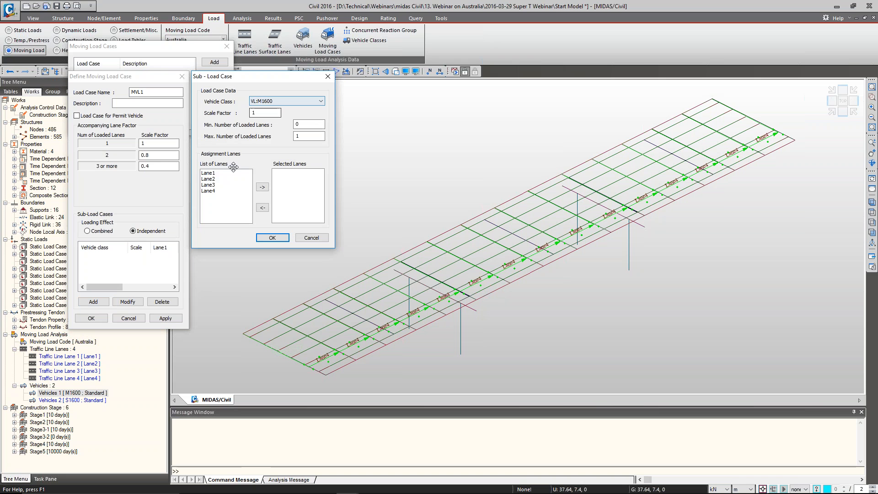
drag(234, 173, 234, 192)
click(263, 187)
click(305, 137)
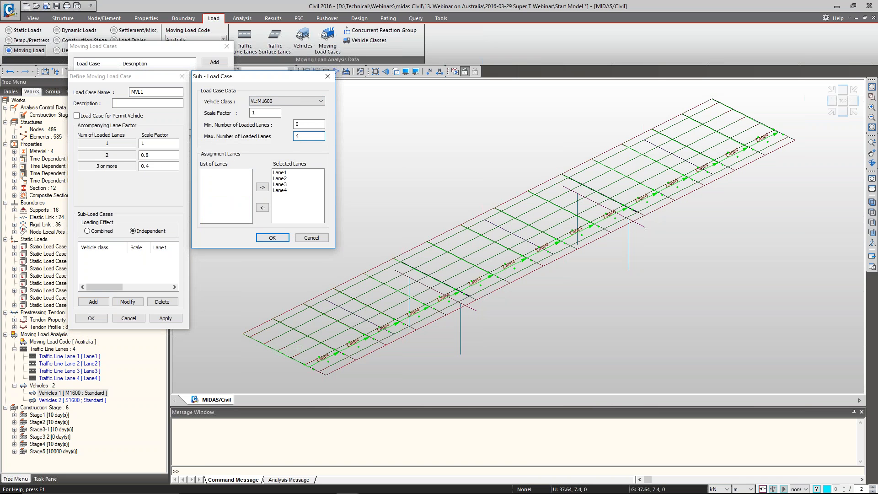
click(272, 238)
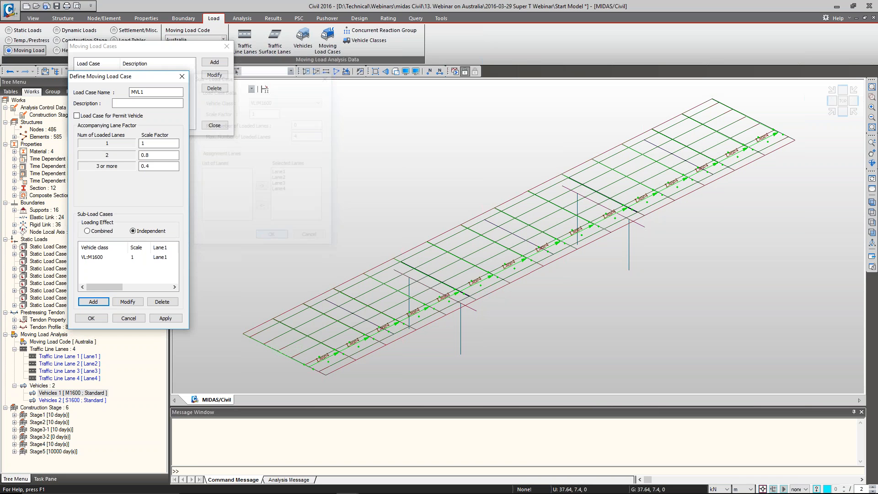
click(161, 319)
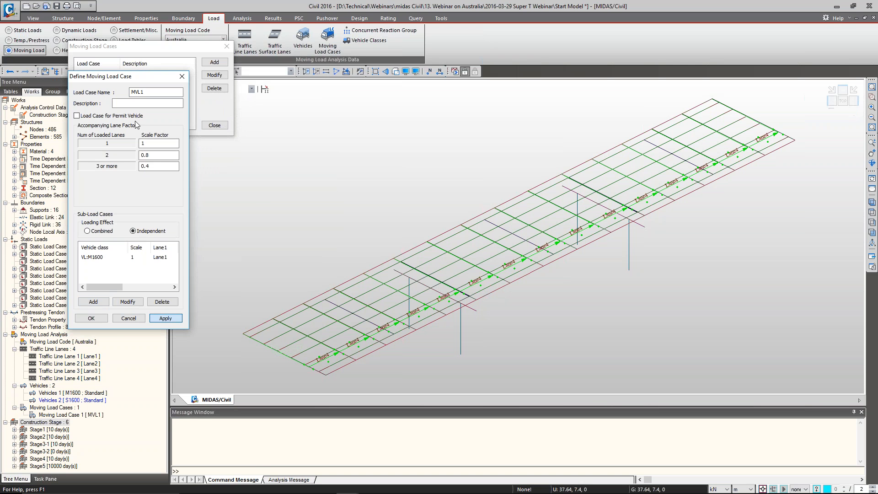
Create a second moving load case MVL2 from the same settings, changing its sub-load case's vehicle class to S1600
click(143, 93)
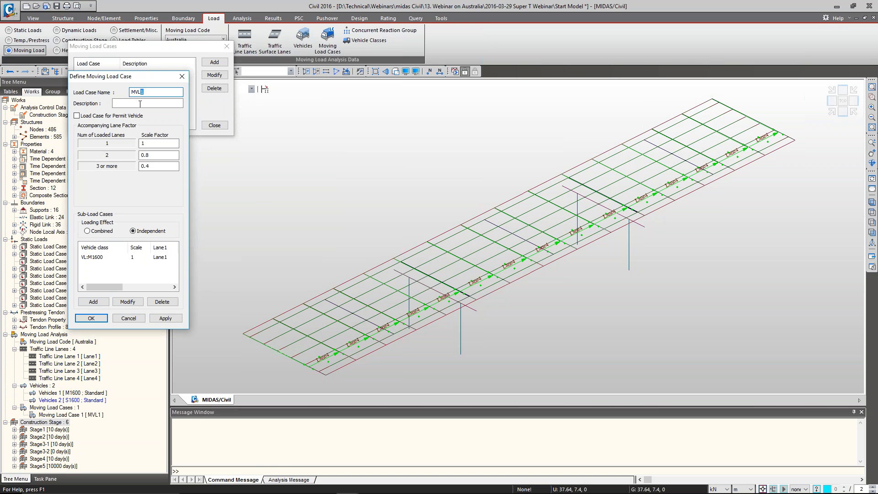
text(2)
click(107, 257)
click(127, 302)
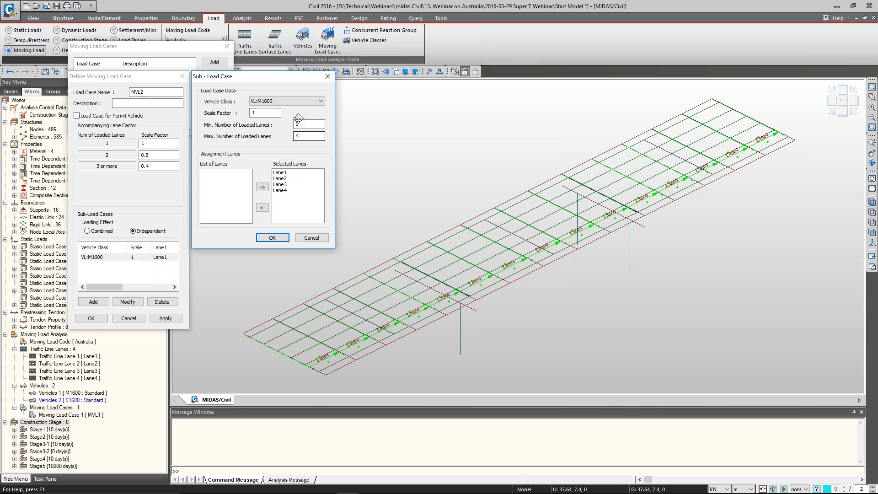
click(302, 101)
click(270, 117)
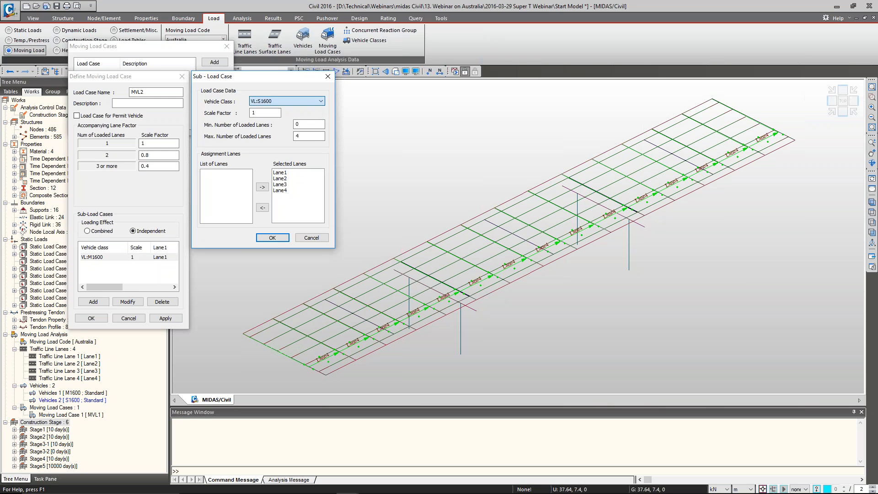
click(273, 238)
click(91, 319)
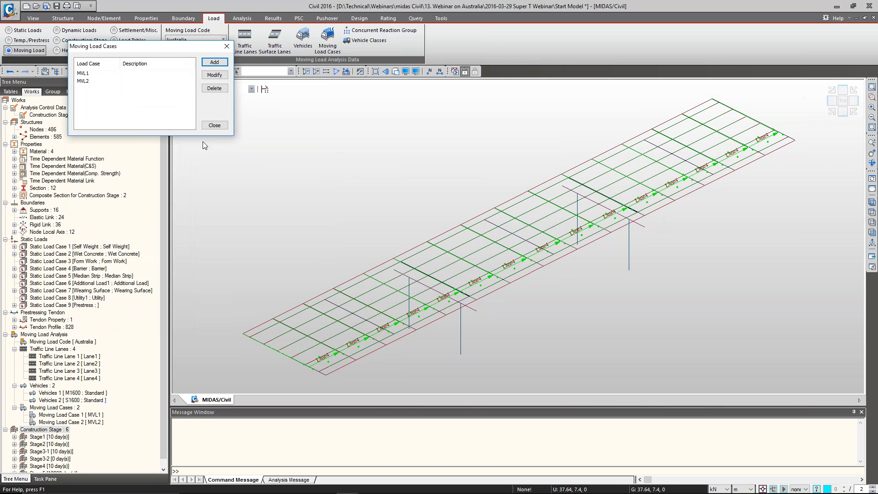
click(215, 126)
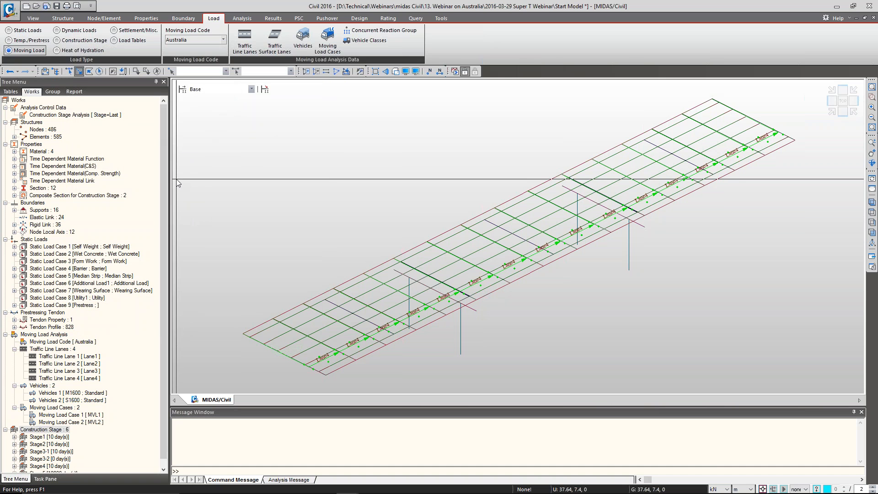
scroll(166, 238, down, 1)
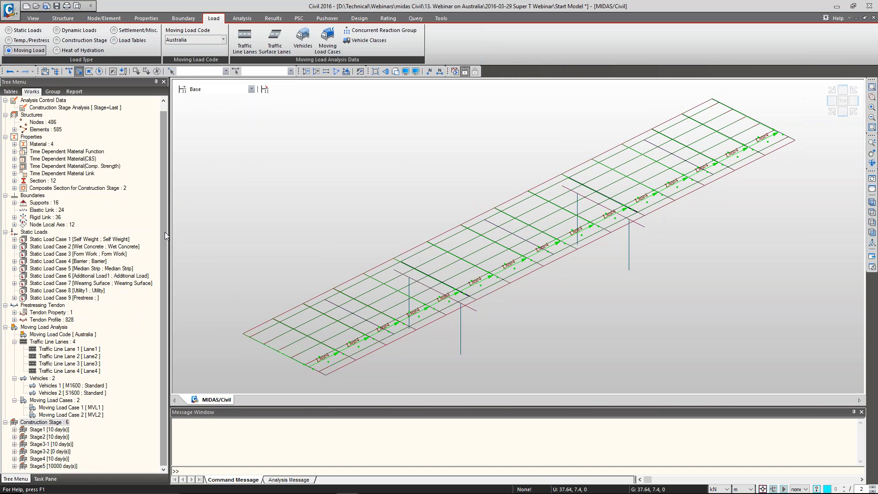
Clear the traffic lane display, return the bridge to its rendered view, and collapse the moving load analysis data
right_click(75, 353)
click(109, 370)
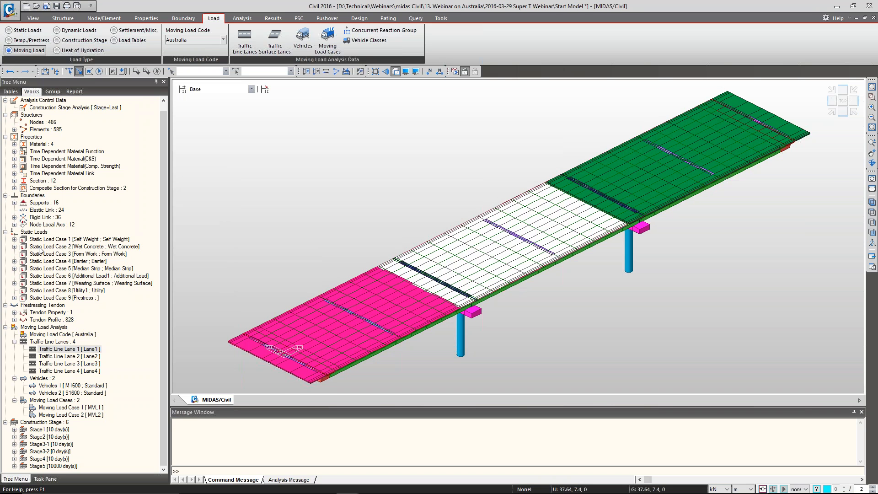
click(5, 327)
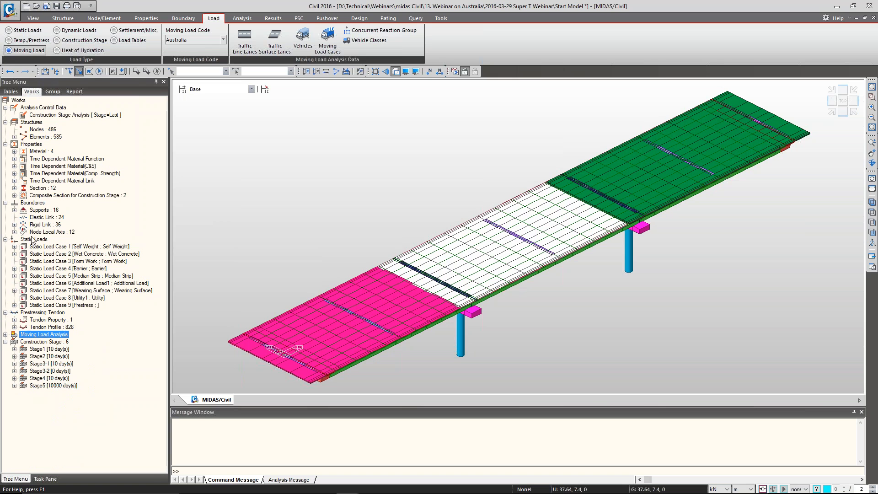
In the construction-stage composite section CS Super-T 1500 Open, set part 1 to age 7 and h 0.12, and part 2 to age 10 and h 0.18
click(15, 196)
click(61, 203)
right_click(60, 205)
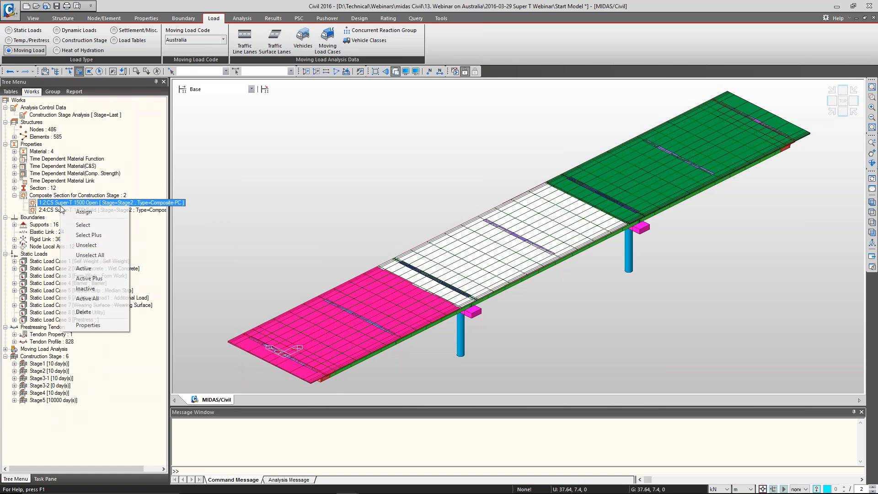
click(111, 326)
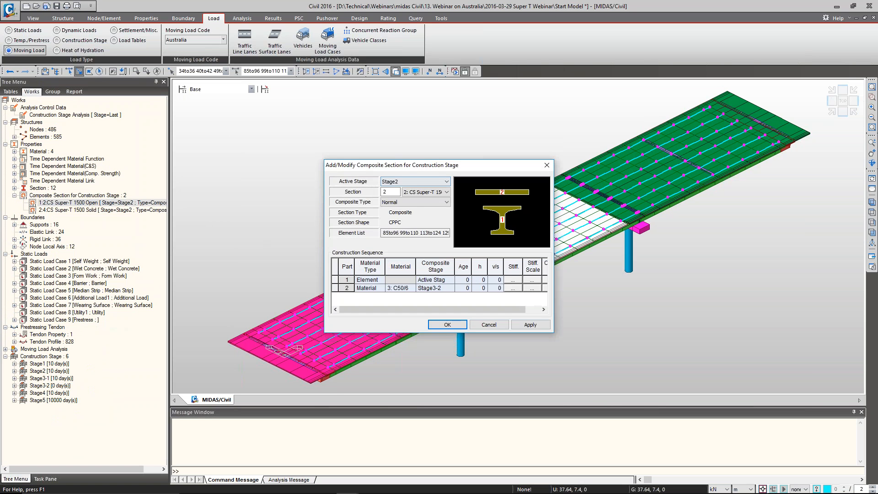
drag(380, 165, 357, 149)
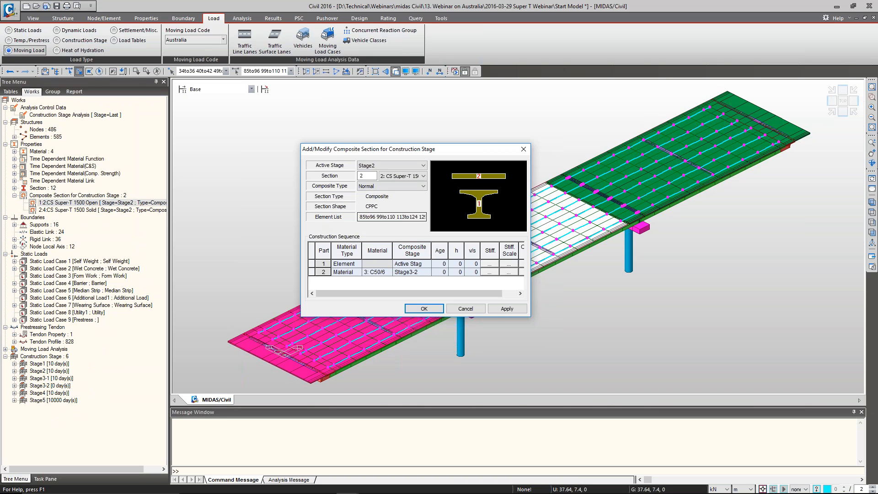
click(438, 265)
key(Tab)
click(440, 272)
text(10)
key(Tab)
key(Up)
drag(430, 232, 420, 224)
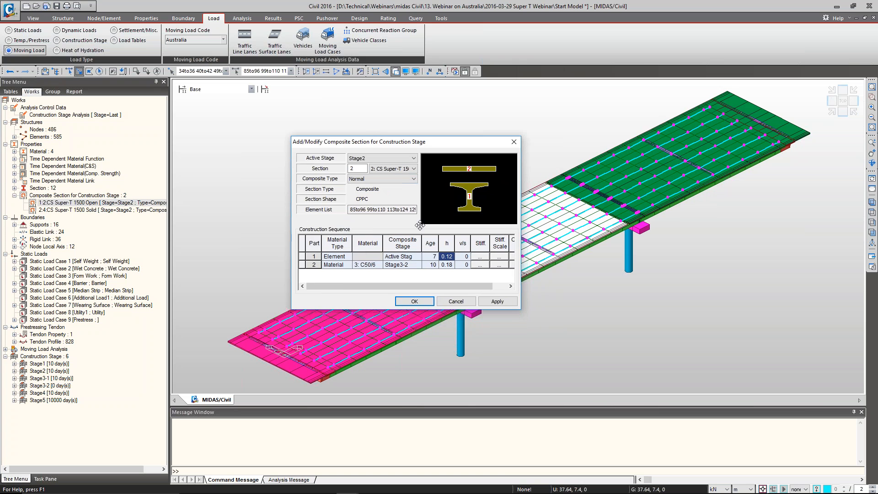
Check the composite stages of both parts and accept the CS Super-T 1500 Open composite section definition
click(403, 258)
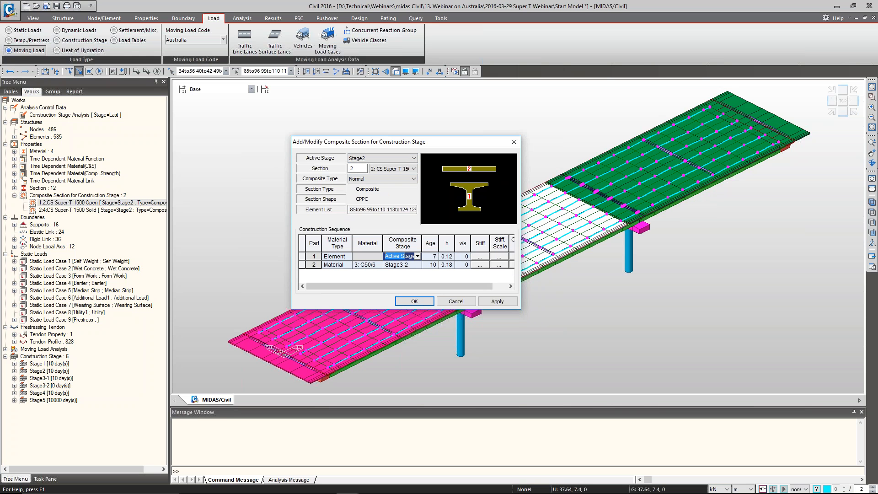
click(409, 265)
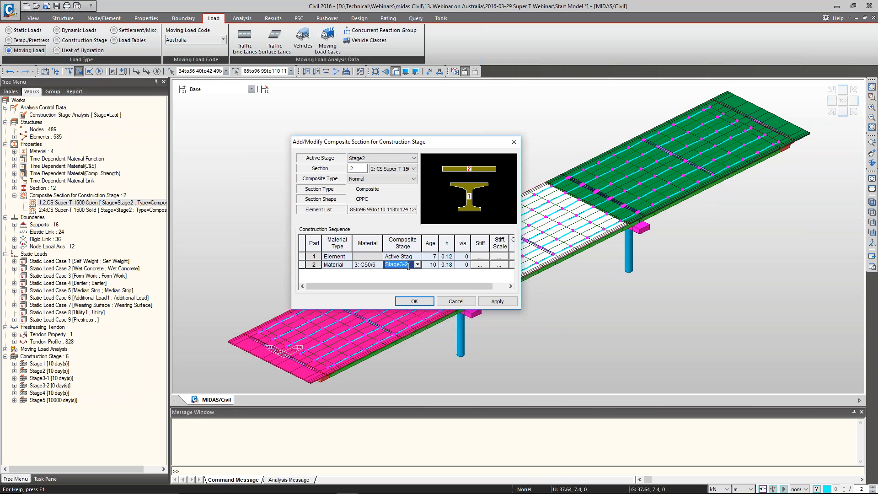
key(Tab)
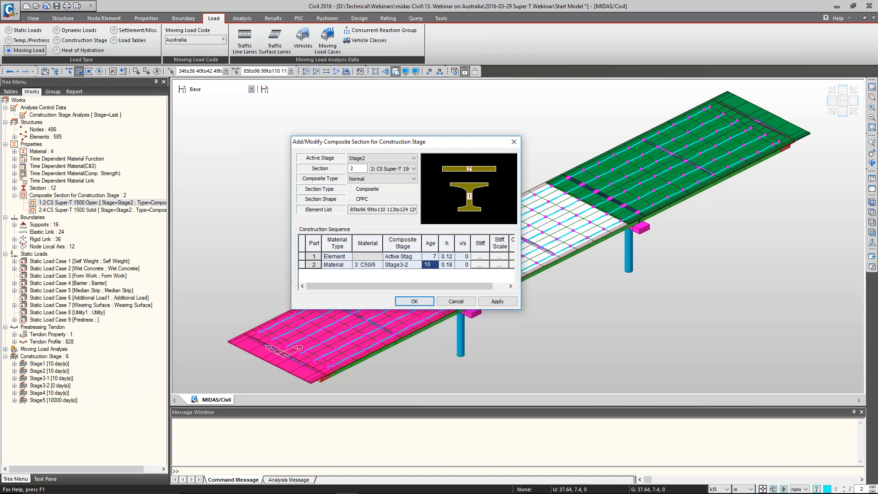
click(415, 301)
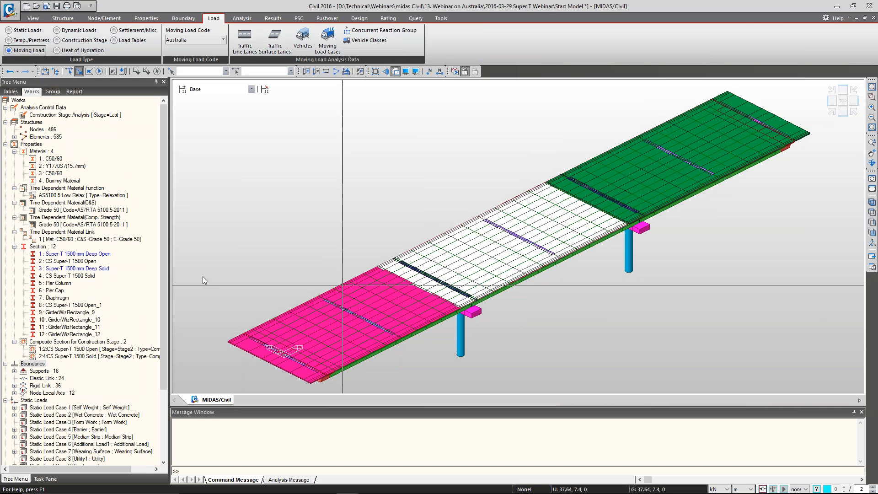
In the construction-stage composite section CS Super-T 1500 Solid, set part 1 to age 7 and h 0.12, and part 2 to age 10 and h 0.18
right_click(101, 358)
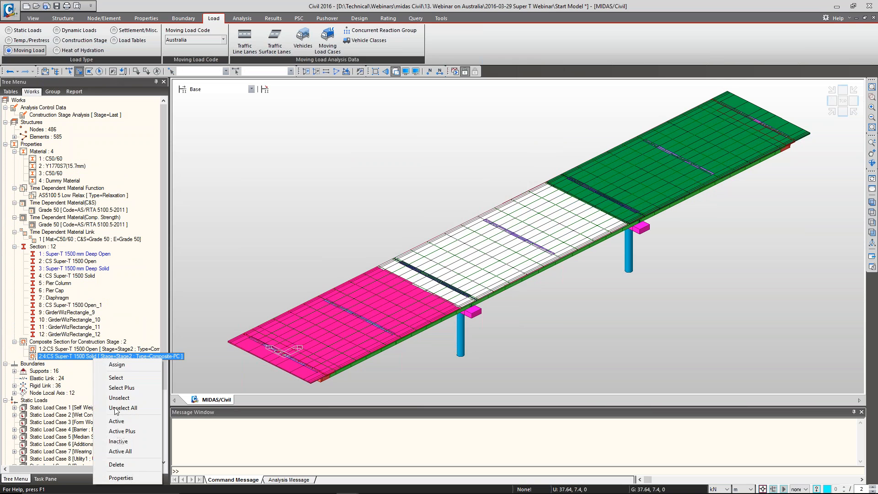
click(130, 479)
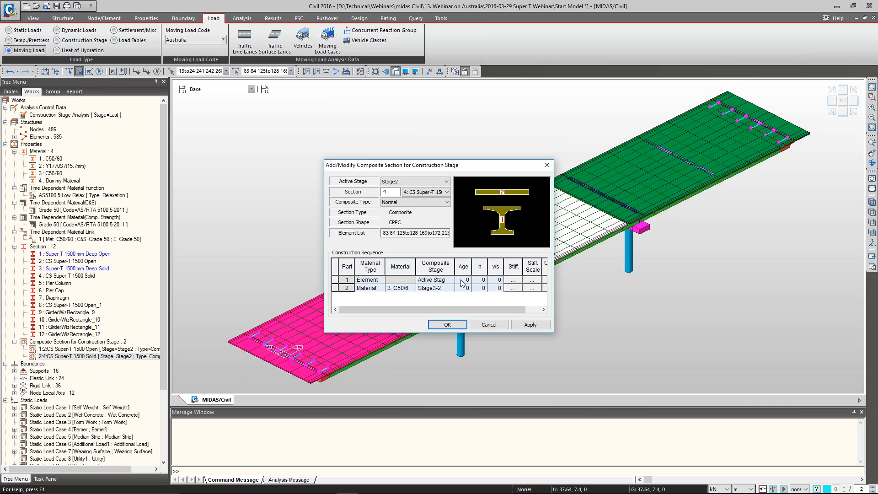
click(462, 280)
text(7)
key(Tab)
text(0.12)
click(463, 288)
text(10)
key(Tab)
text(0.18)
key(Up)
Check the composite stiffness values of the CS Super-T 1500 Solid section and accept its composite section definition
click(537, 309)
click(536, 288)
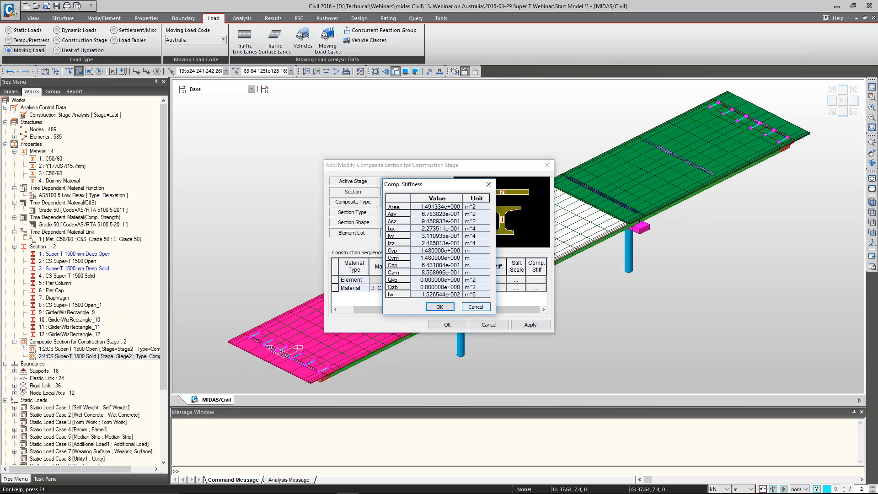
click(476, 307)
click(536, 289)
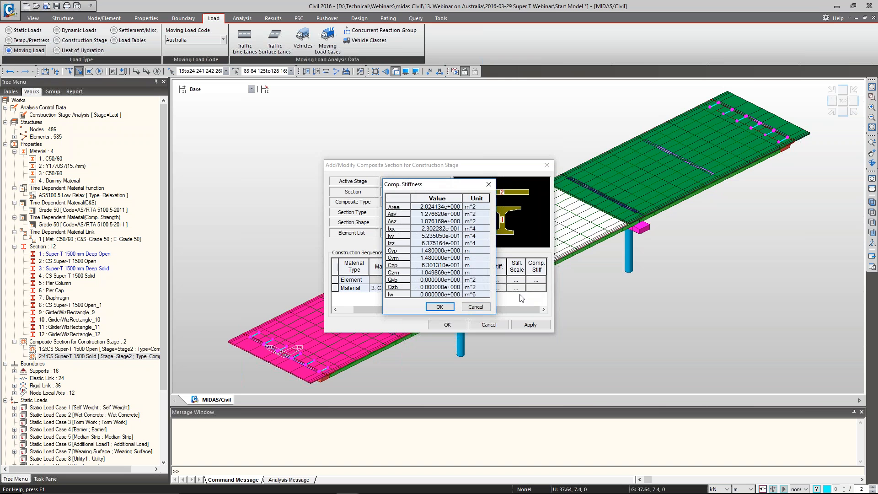
click(440, 307)
click(447, 324)
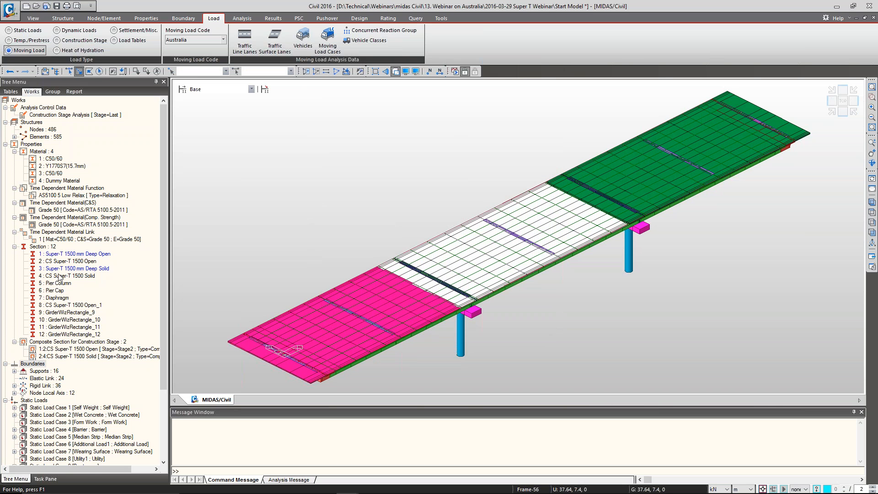
Locate the elements using section 8, CS Super-T 1500 Open_1, in wireframe and look closely at those over the first pier
click(80, 306)
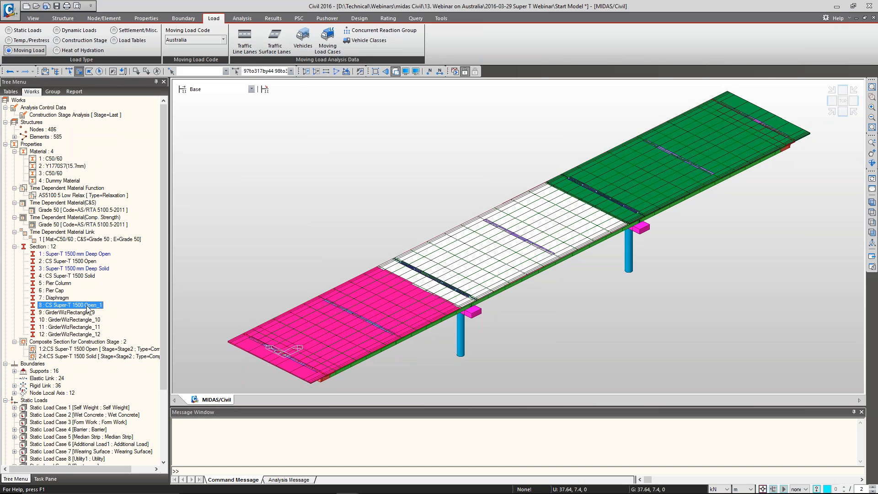
key(ctrl+h)
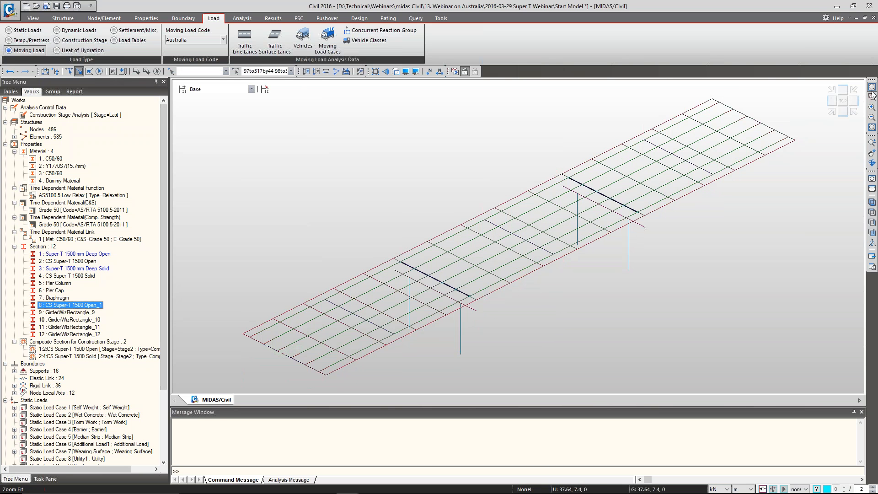
click(872, 97)
drag(387, 246, 488, 328)
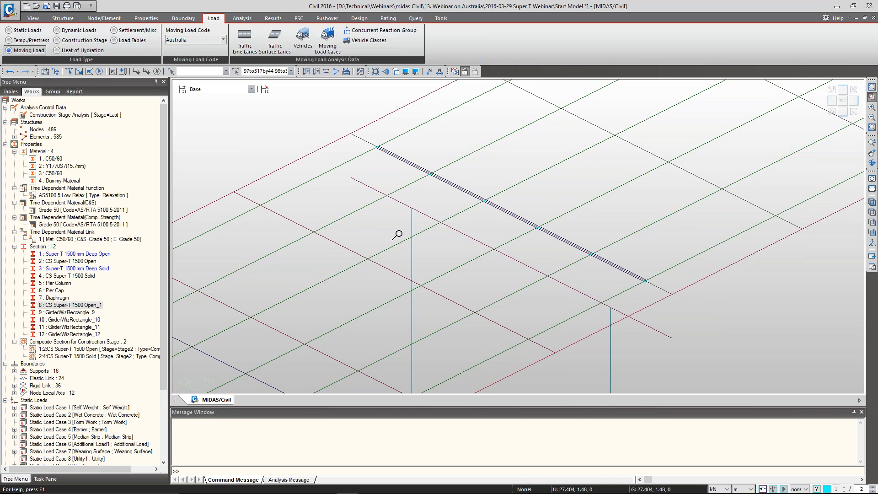
Review the section data of CS Super-T 1500 Open_1 without changing it, and return to the full model view
click(81, 306)
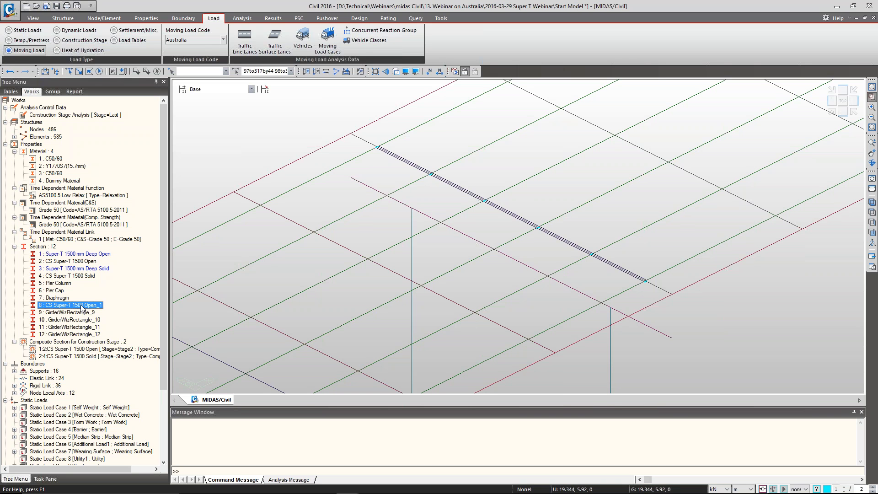
right_click(81, 308)
click(91, 425)
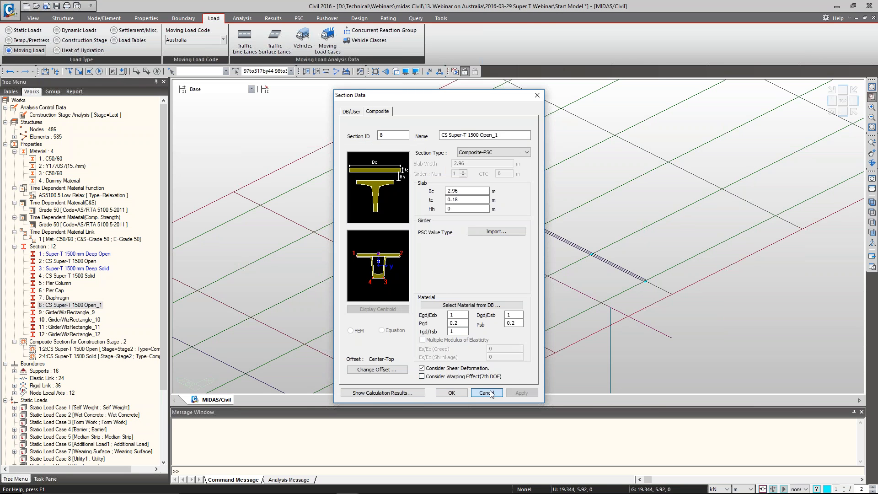
click(451, 393)
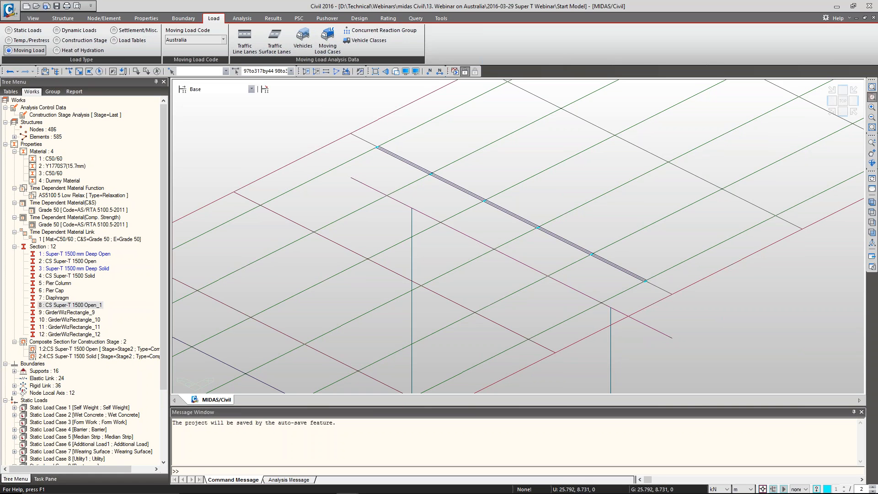
click(73, 305)
drag(51, 173, 200, 163)
click(872, 87)
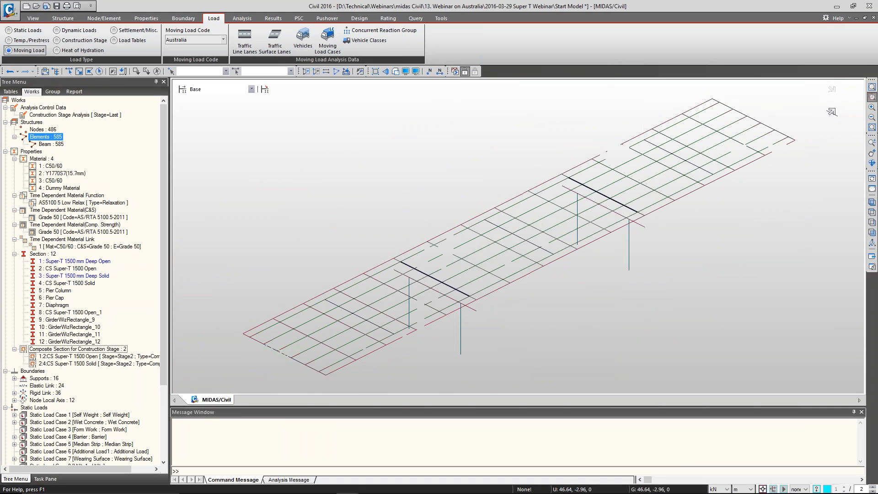
key(alt+Tab)
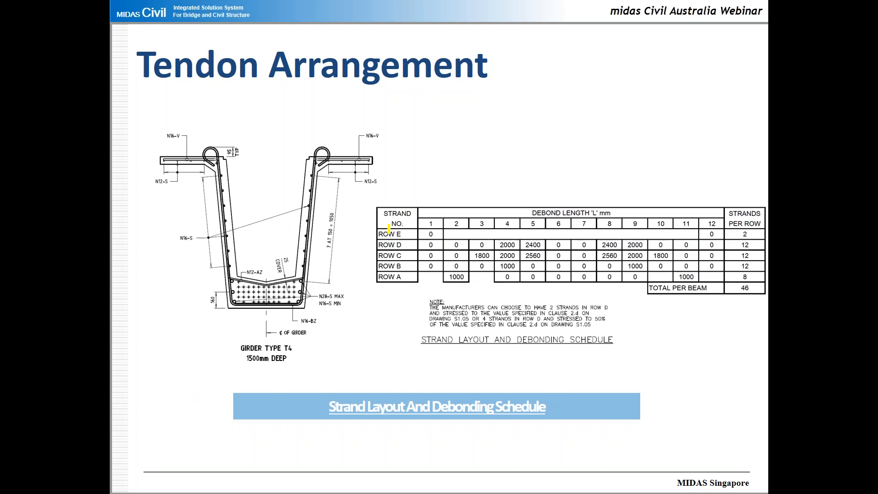
key(Page_Down)
key(Page_Down)
key(Page_Down)
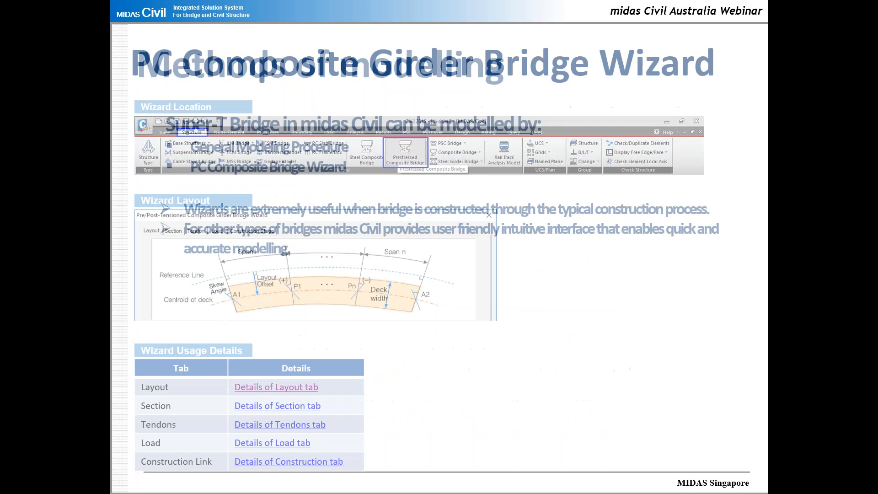
key(Page_Down)
key(Page_Down)
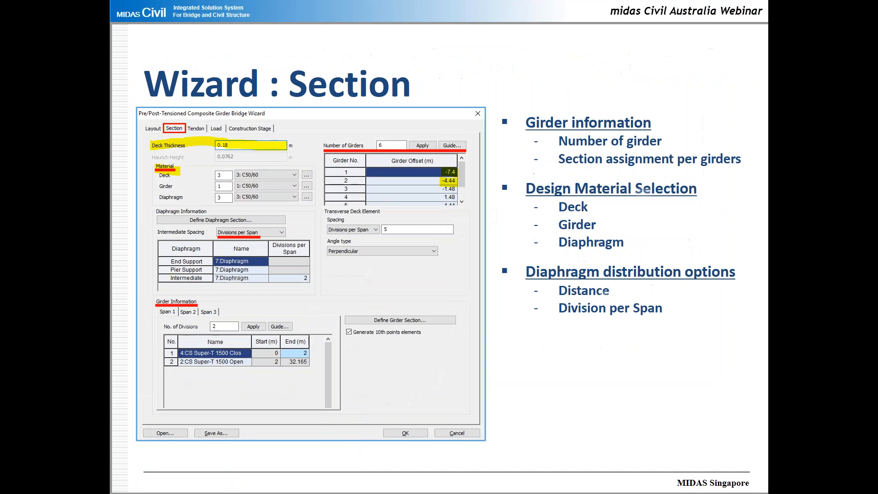
key(Page_Down)
key(Page_Down)
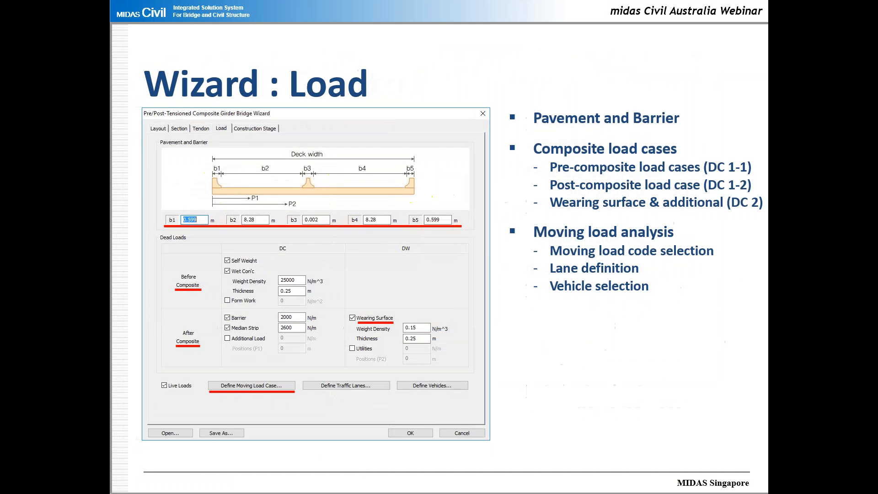
key(Page_Down)
key(Page_Down)
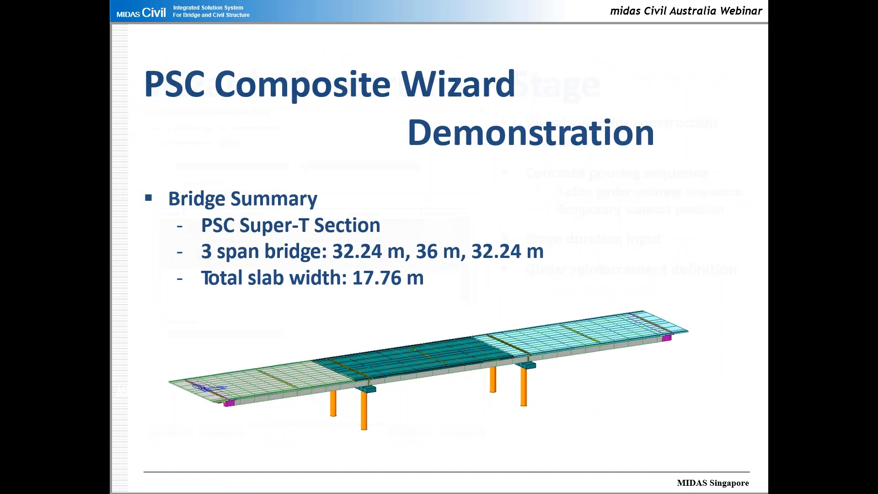
key(Page_Down)
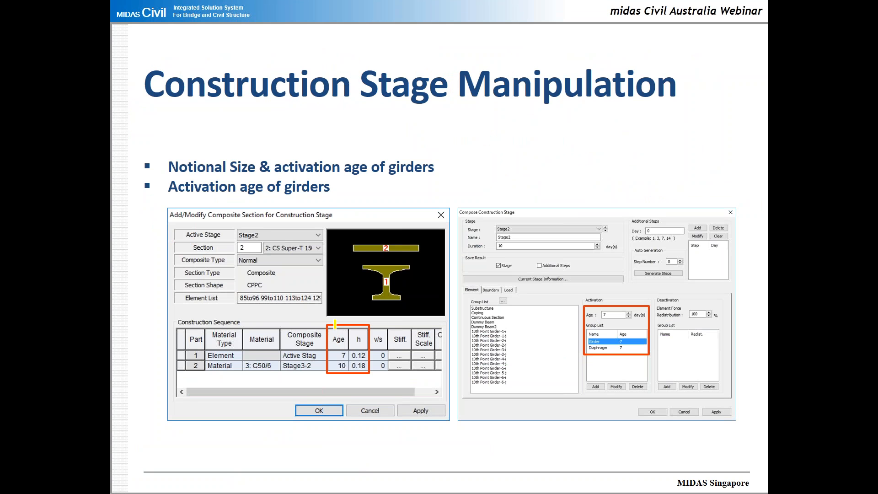
key(Right)
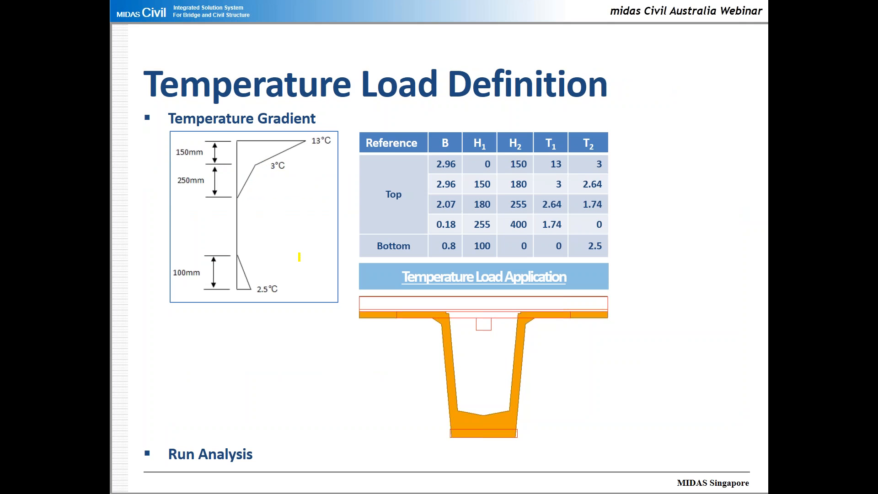
key(alt+Tab)
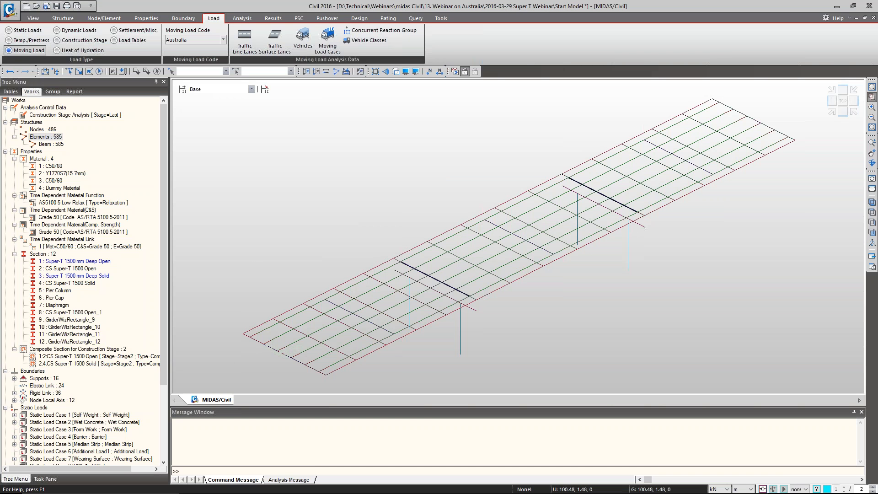
Open construction Stage2 for editing and set the activation age of its Girder element group to 7 days
click(183, 90)
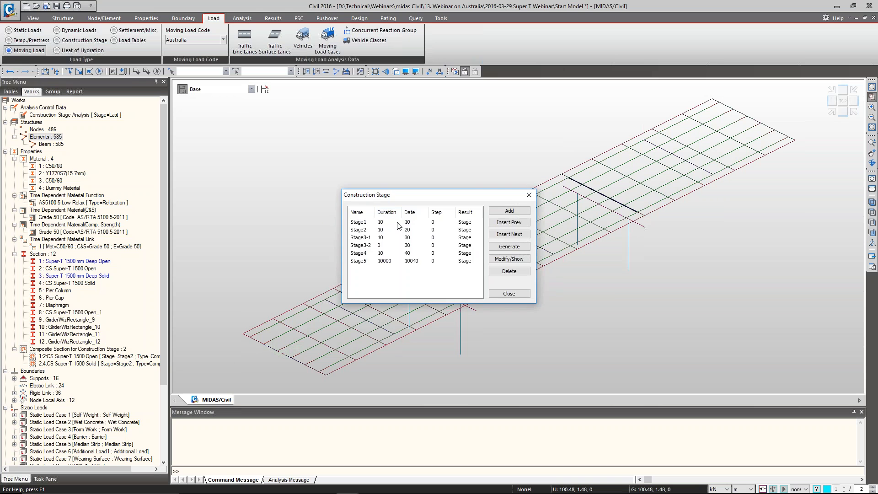
double_click(398, 223)
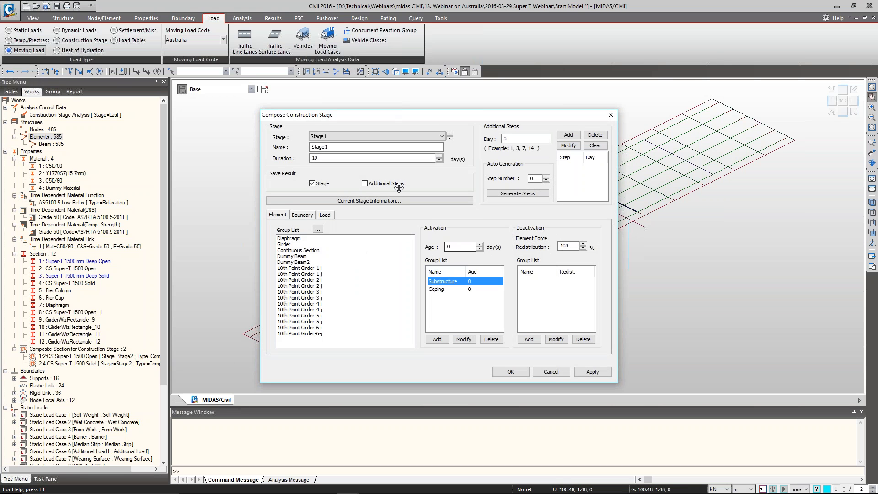
click(452, 134)
click(454, 282)
double_click(449, 247)
text(7)
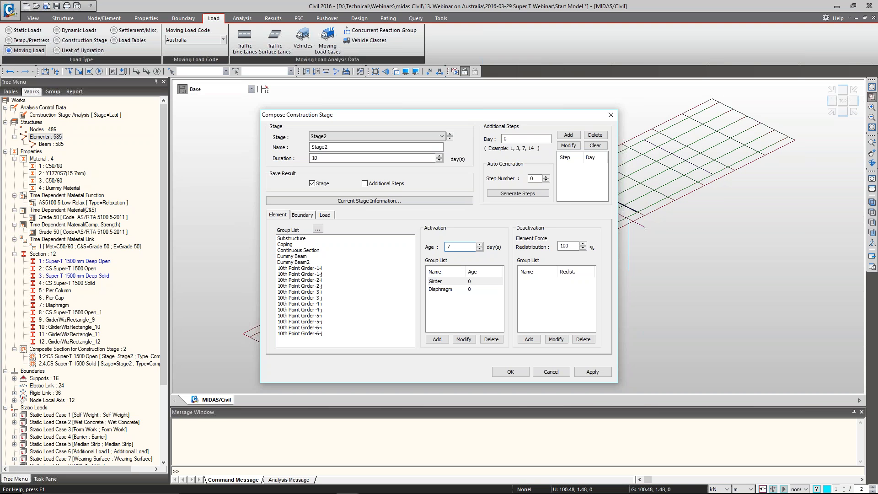
click(463, 339)
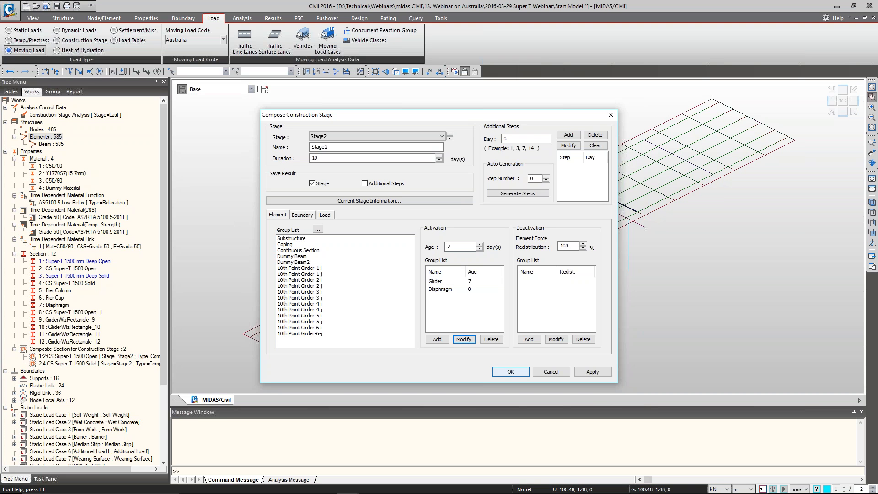
Accept the Stage2 activation settings and close the construction stage definition
click(510, 372)
click(508, 293)
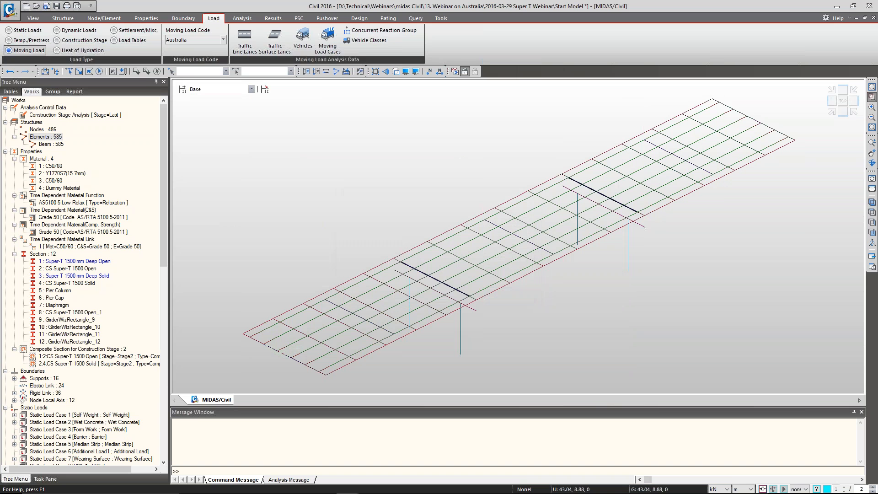
click(243, 19)
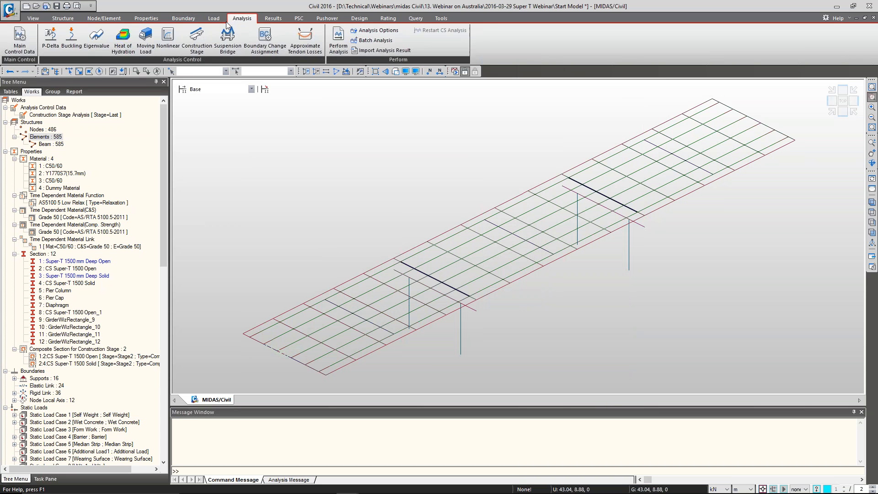
Open the beam section temperature load definition
click(220, 20)
click(40, 41)
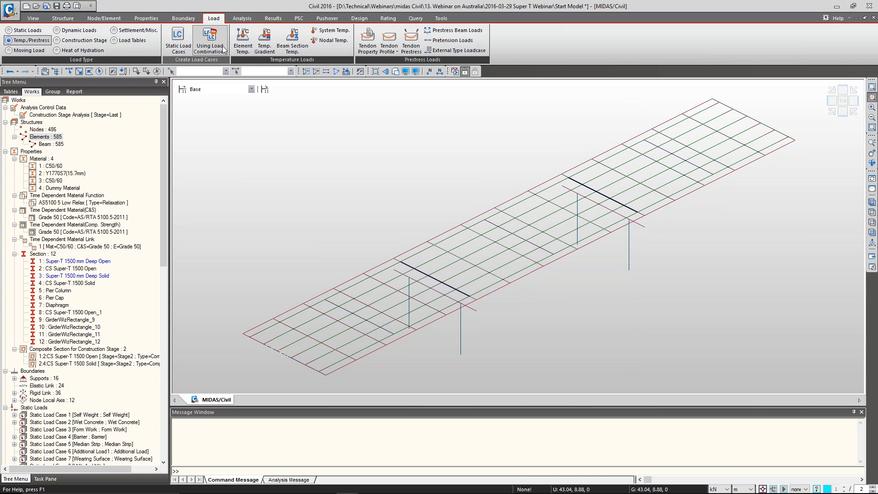
click(295, 46)
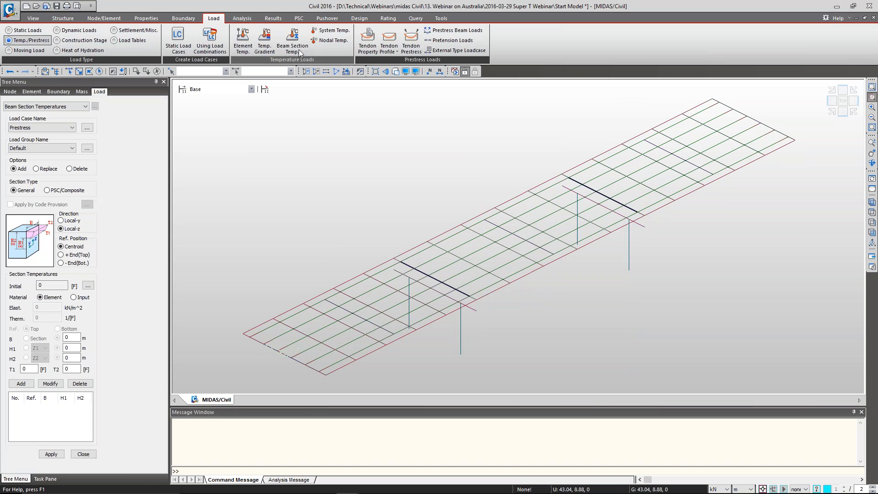
Create a static load case named Temperature Load - Heating of type Temperature (T)
click(34, 31)
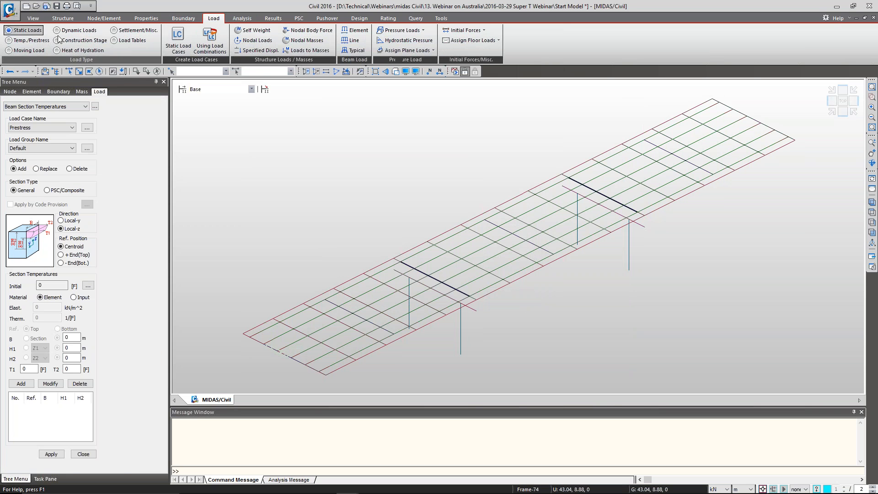
click(179, 42)
text(T)
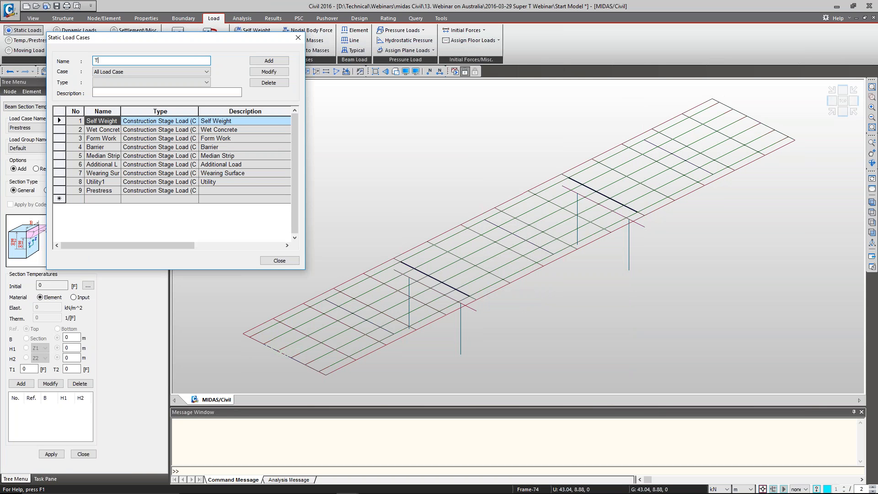
text(emperature Load - Heating)
key(Tab)
key(Tab)
key(t)
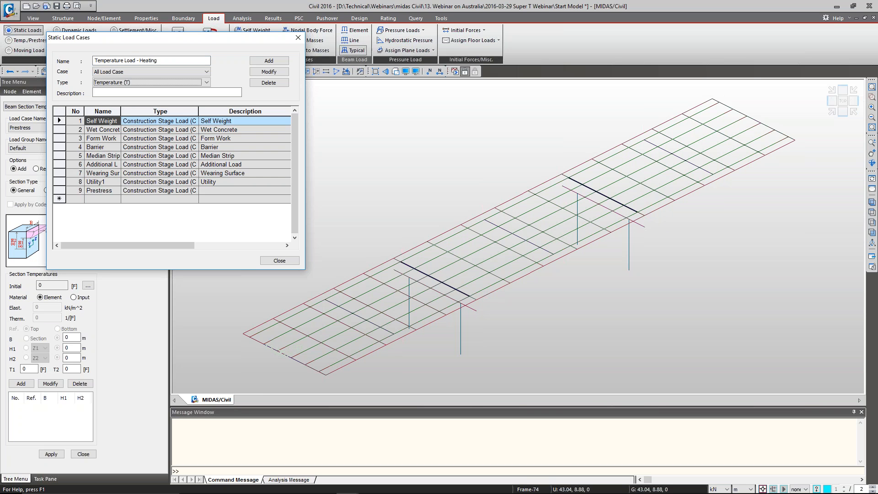
click(269, 62)
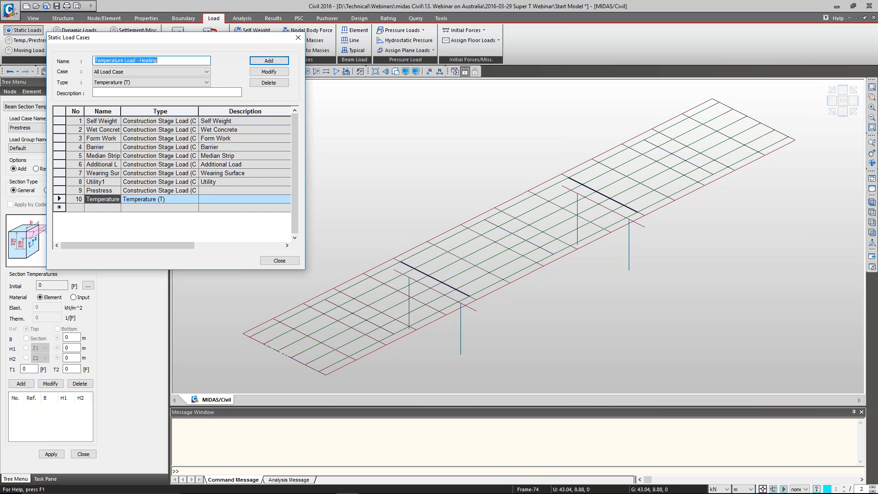
Add a Temperature (T) load case named Temperature Load - Cooling, and select Temperature Load - Heating for the beam section temperatures
mouse_move(157, 61)
mouse_down()
mouse_move(138, 61)
mouse_move(144, 59)
mouse_up()
text(Cool)
click(269, 61)
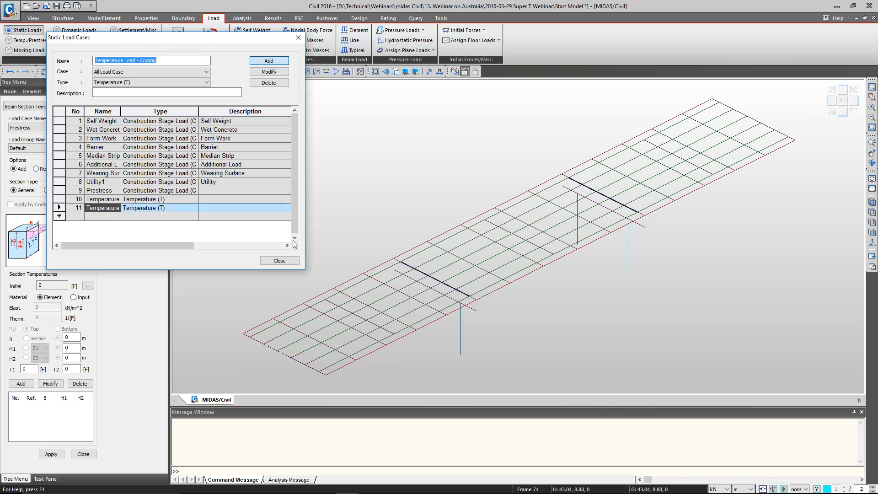
click(279, 260)
click(41, 127)
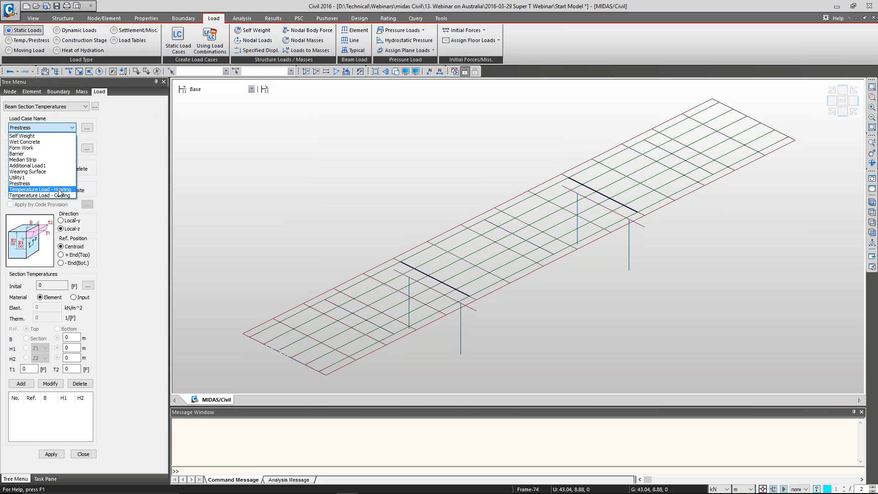
click(58, 190)
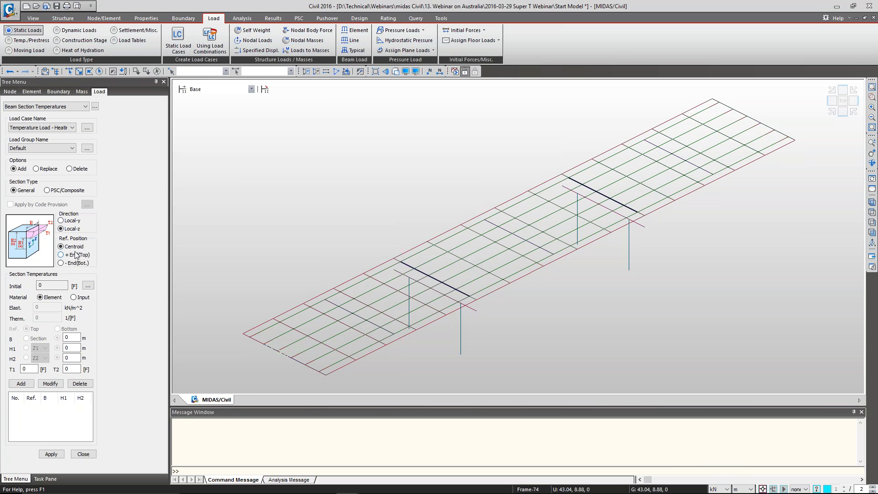
Switch to the presentation to review the temperature gradient depths and temperatures, and return to the model
key(alt+Tab)
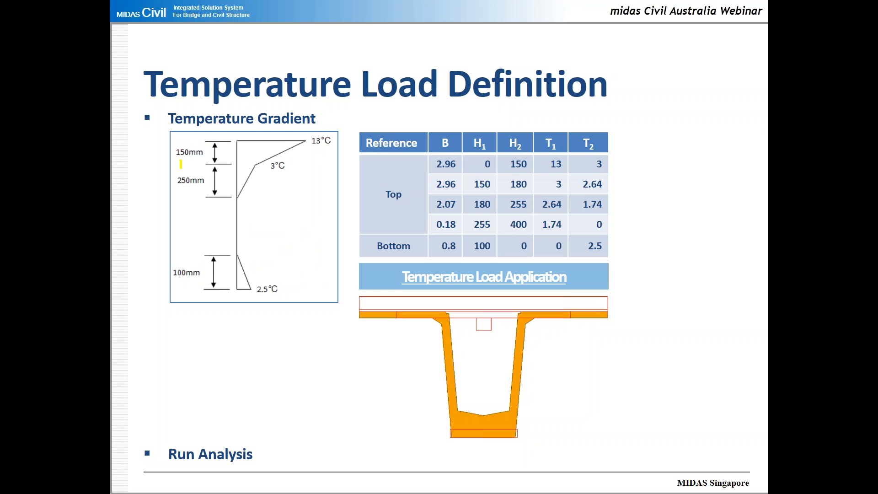
drag(326, 138, 266, 167)
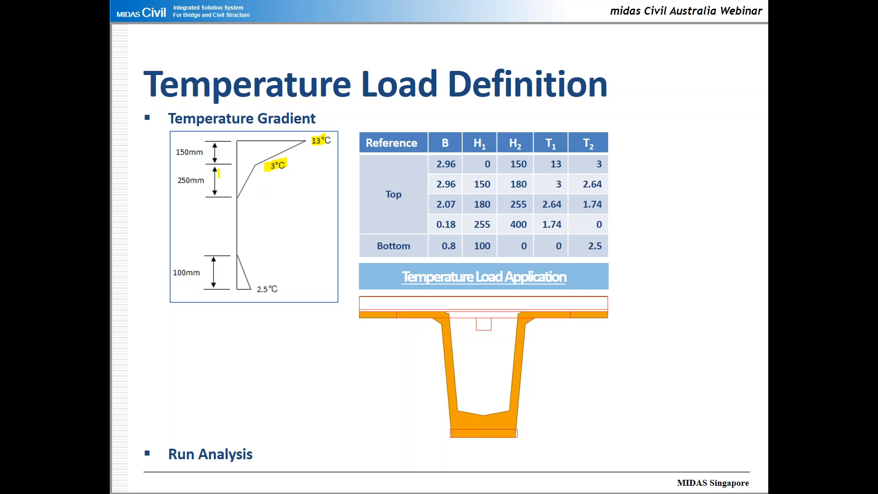
drag(274, 161, 227, 195)
drag(201, 272, 172, 272)
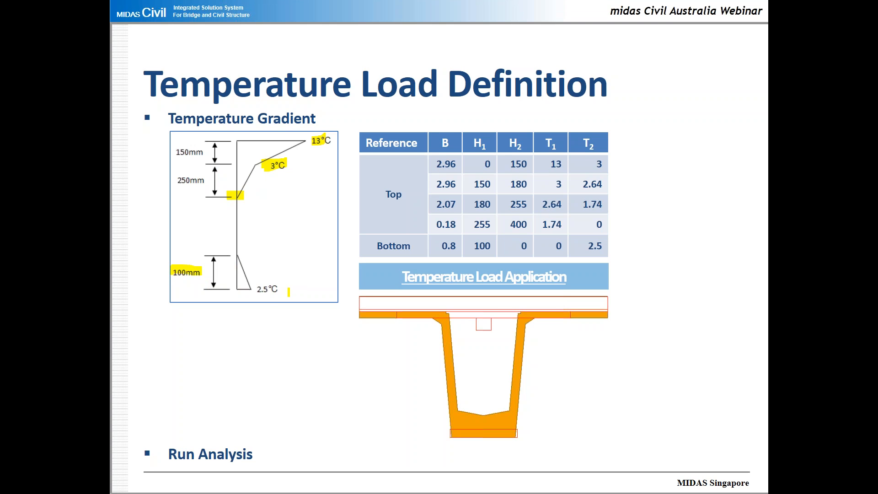
key(alt+Tab)
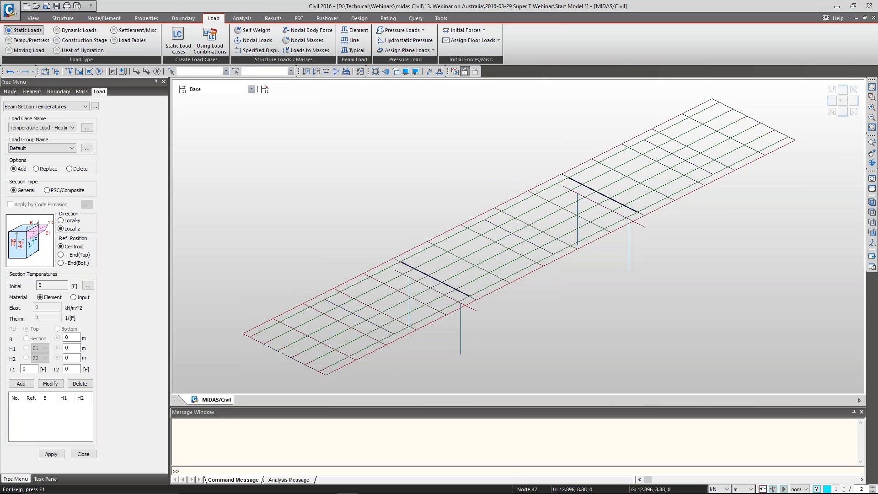
Add the first section temperature row with B 2.96 m, H1 0, H2 0.15 m, T1 13 and T2 3
double_click(74, 336)
text(2.96)
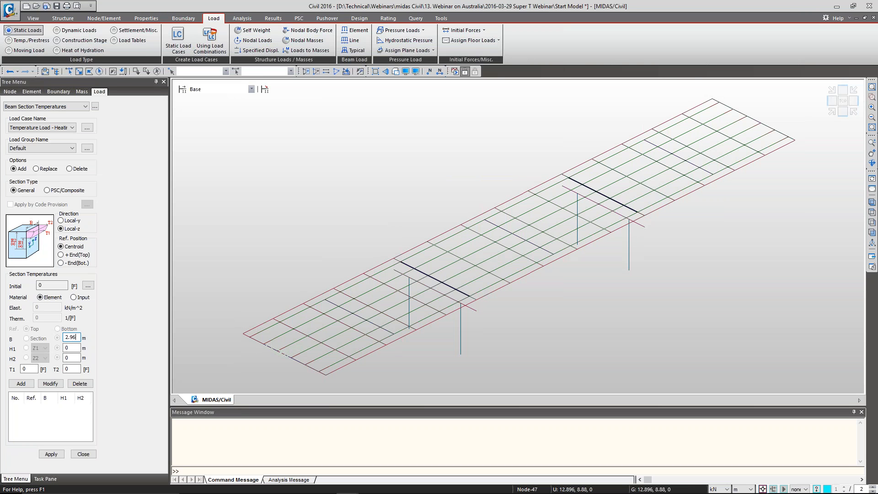
key(Tab)
key(Tab)
text(0.15)
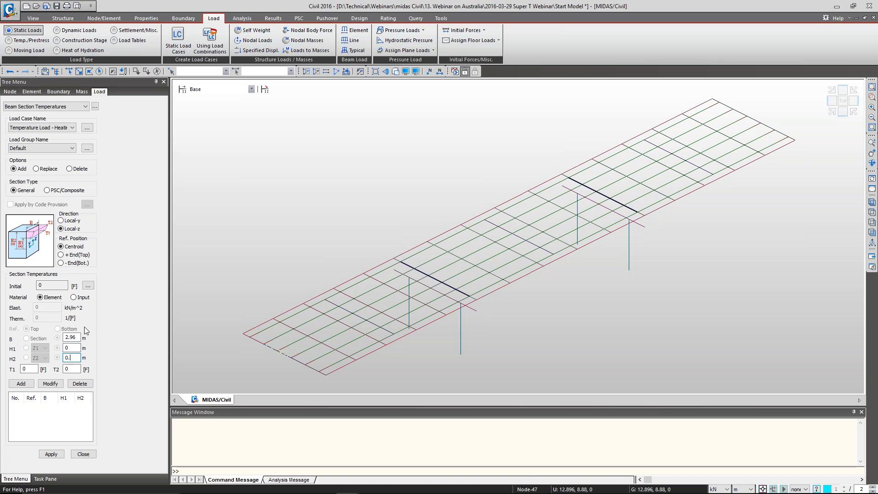
key(Tab)
text(13)
Add a second section temperature row with B 2.96 m, H1 0.15 m, H2 0.18 m, T1 3 and T2 2.64
key(Tab)
text(0)
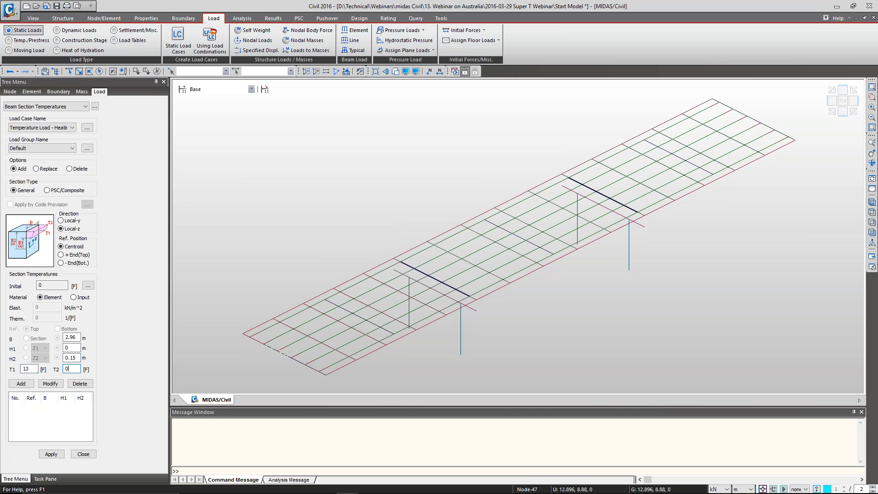
key(BackSpace)
text(3)
click(29, 382)
double_click(71, 338)
text(2.96)
key(Tab)
text(0.15)
key(Tab)
text(0.18)
key(Tab)
text(3)
Add a third section temperature row with B 2.07 m, H1 0.18 m, H2 0.255 m, T1 2.64 and T2 1.74
key(Tab)
text(2.64)
click(22, 383)
text(2.07)
key(Tab)
text(0.18)
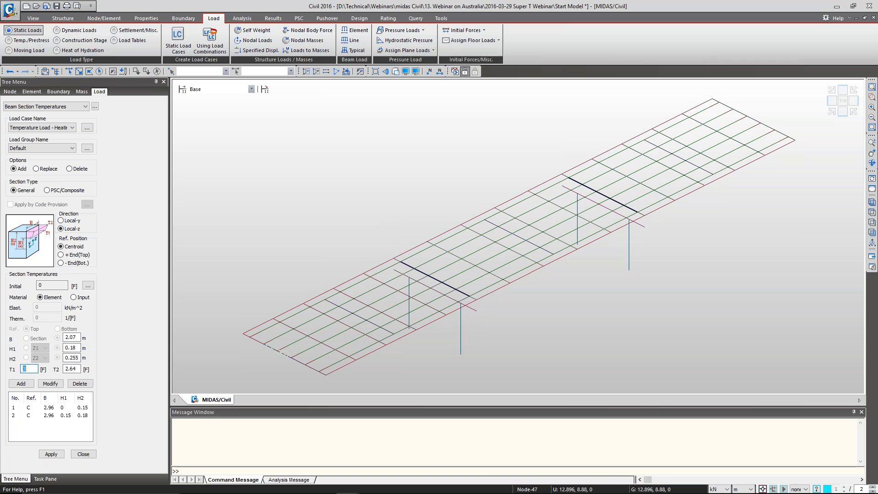
text(2.64)
key(Tab)
text(0.)
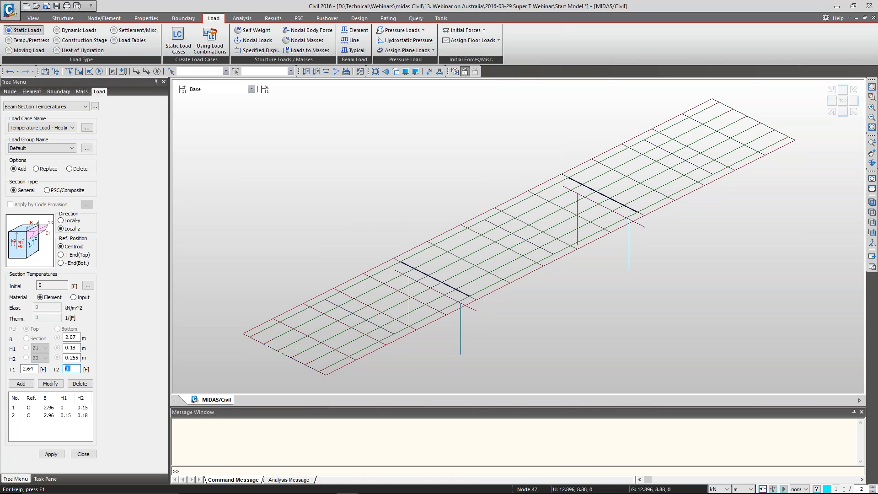
text(1.)
click(25, 384)
Set the reference position to + End(Top) and add a row with B 0.18 m, H1 0.255 m, H2 0.4 m, T1 1.74 and T2 0
double_click(71, 338)
click(73, 254)
double_click(77, 338)
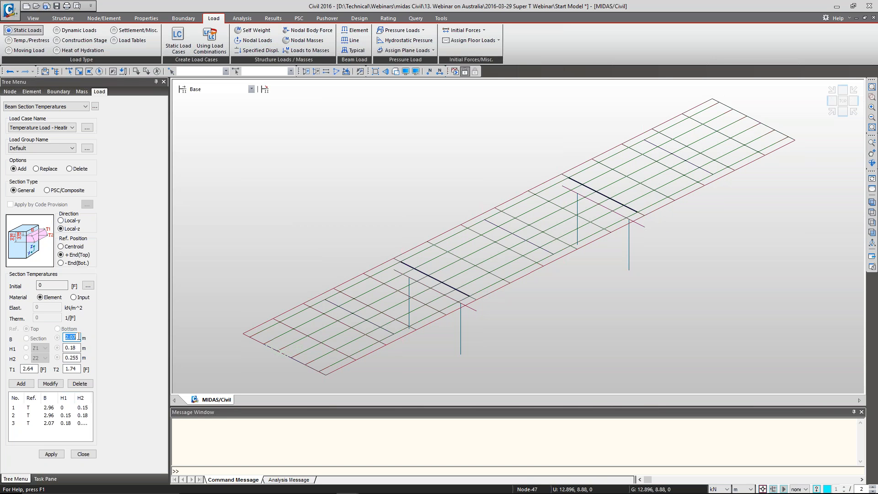
text(0.18)
key(Tab)
text(0.255)
key(Tab)
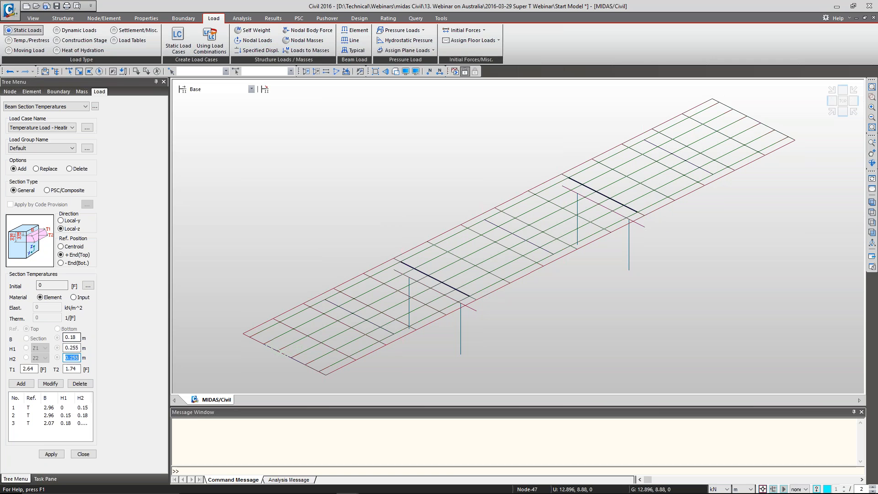
text(1.74)
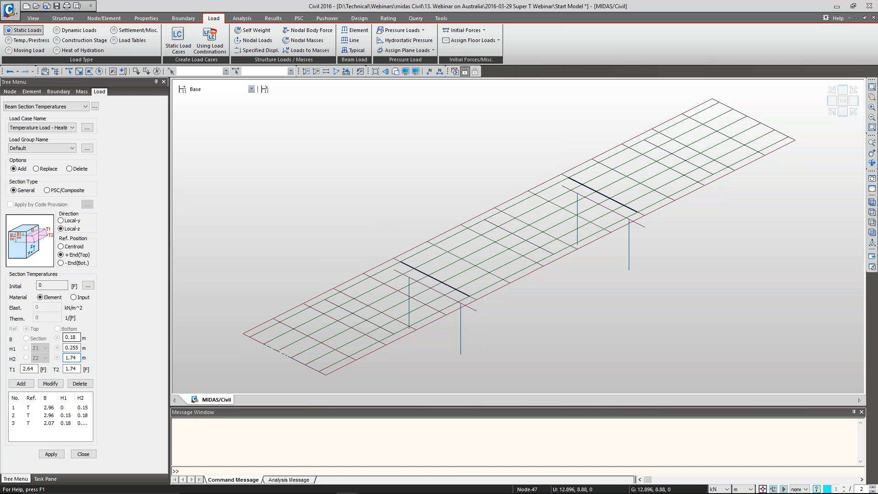
key(shift+Tab)
key(shift+Tab)
text(0)
key(Tab)
text(0.255)
key(Tab)
text(0.)
key(Tab)
text(1.74)
key(Tab)
text(0)
click(21, 383)
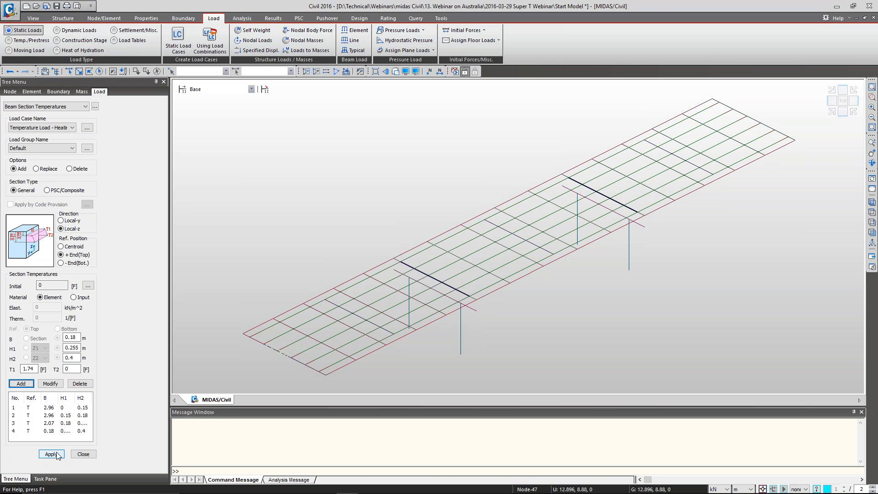
Show the second model tree, select the elements with section CS Super-T 1500 Open, and apply the heating temperature load to them
right_click(546, 71)
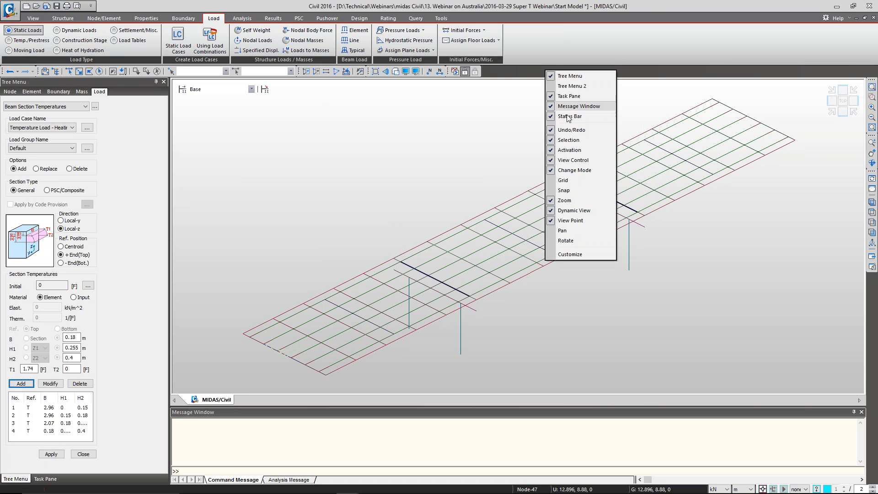
click(572, 86)
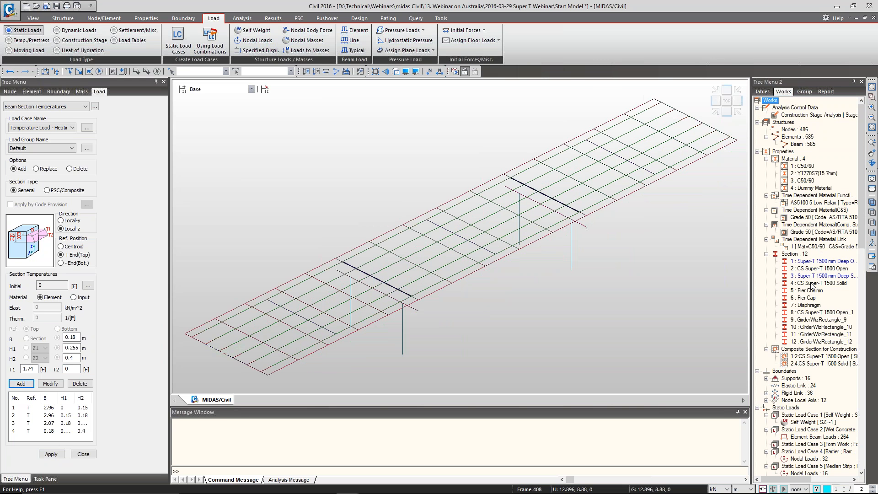
click(819, 269)
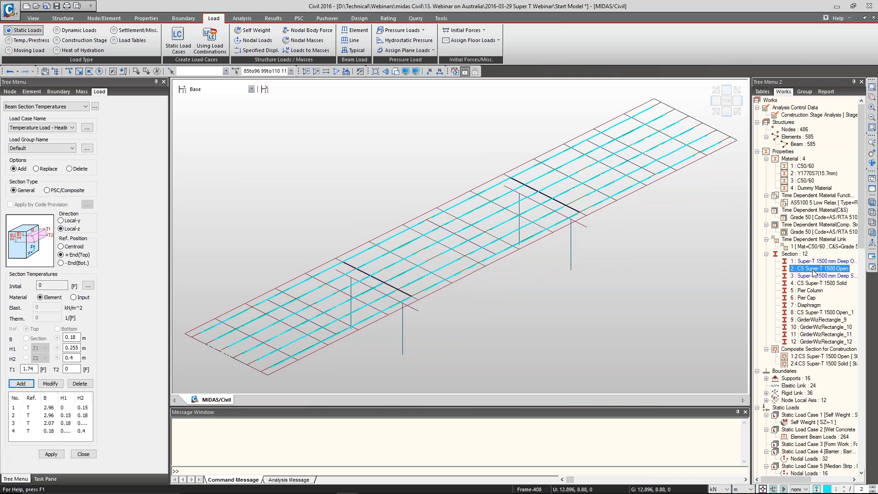
click(59, 455)
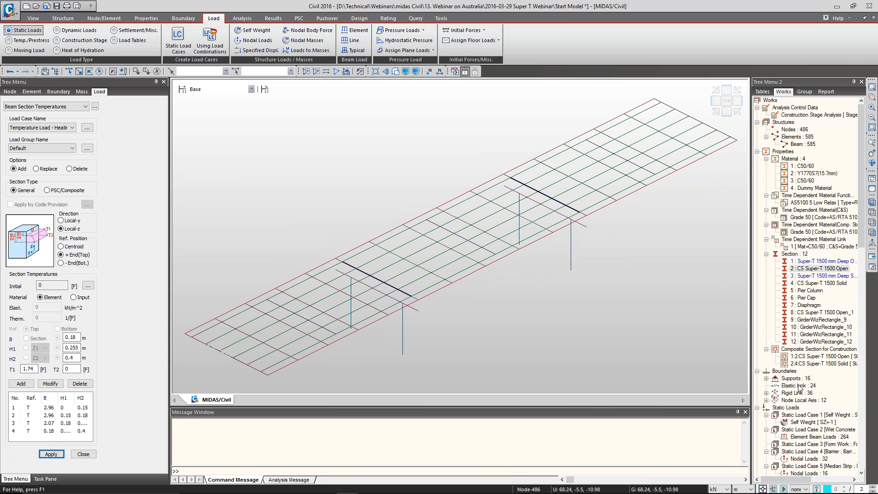
Display the beam temperature load of static load case 10 on the model
scroll(799, 388, down, 3)
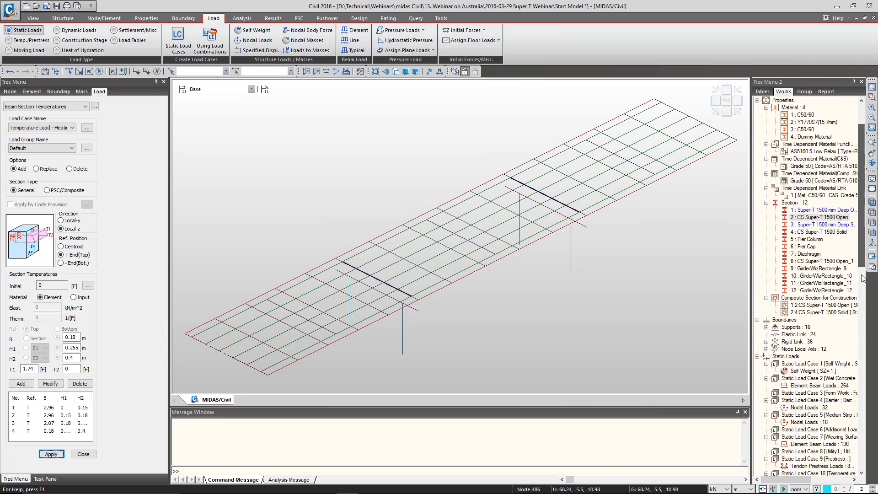
scroll(863, 278, down, 9)
right_click(822, 328)
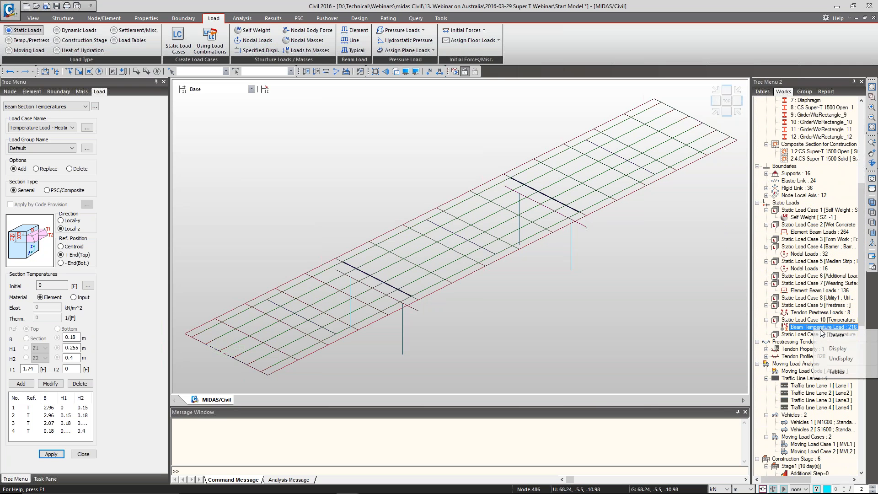
click(838, 349)
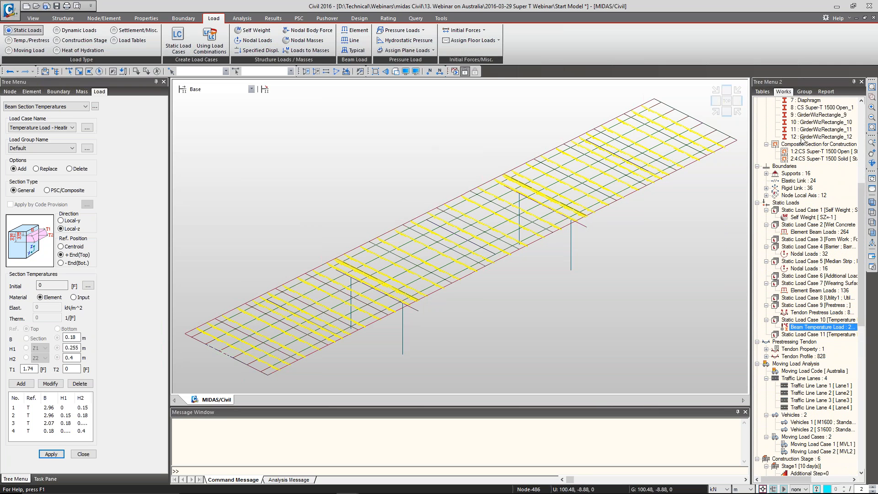
Isolate a narrow strip of girders in the first span and view their rendered cross-sections from the end
click(727, 101)
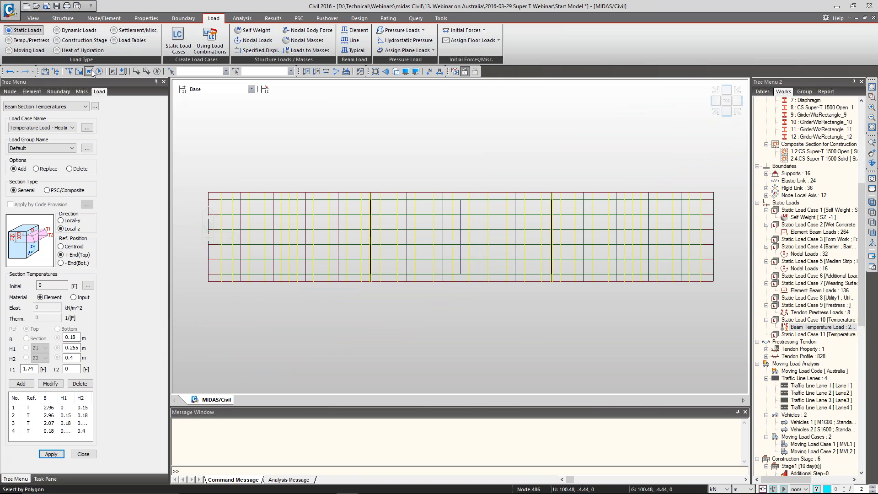
click(78, 71)
drag(325, 299, 309, 189)
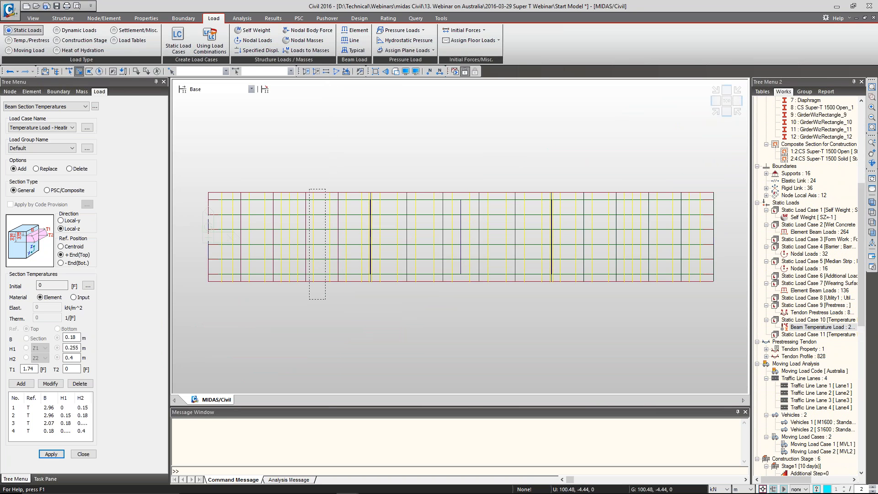
click(715, 105)
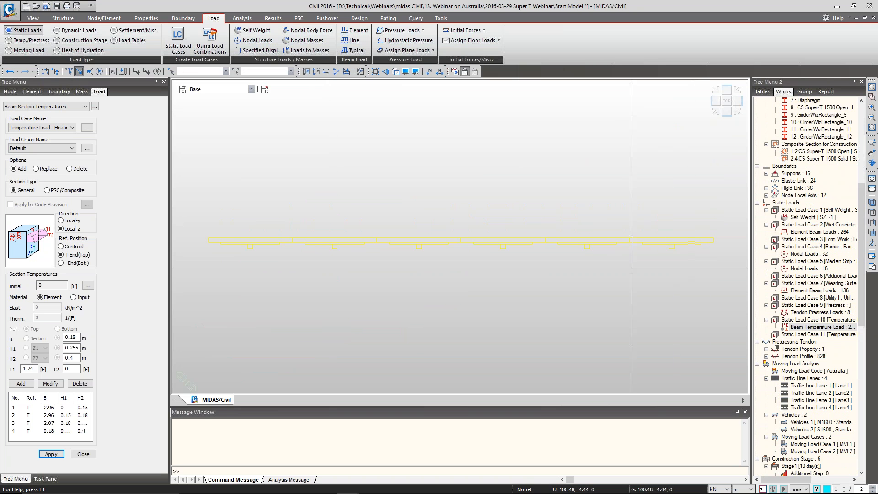
key(ctrl+h)
scroll(699, 257, up, 3)
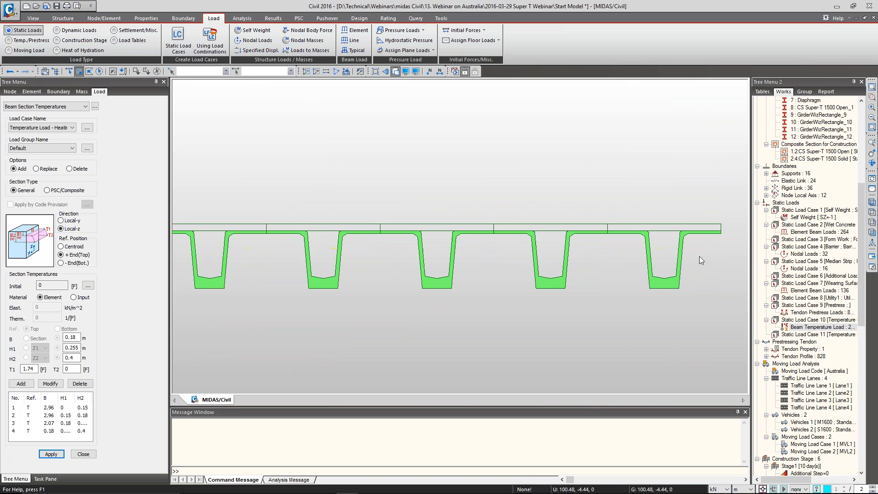
Check the entered temperature gradient heights against the girder cross-sections and close the beam section temperature input
scroll(699, 256, up, 2)
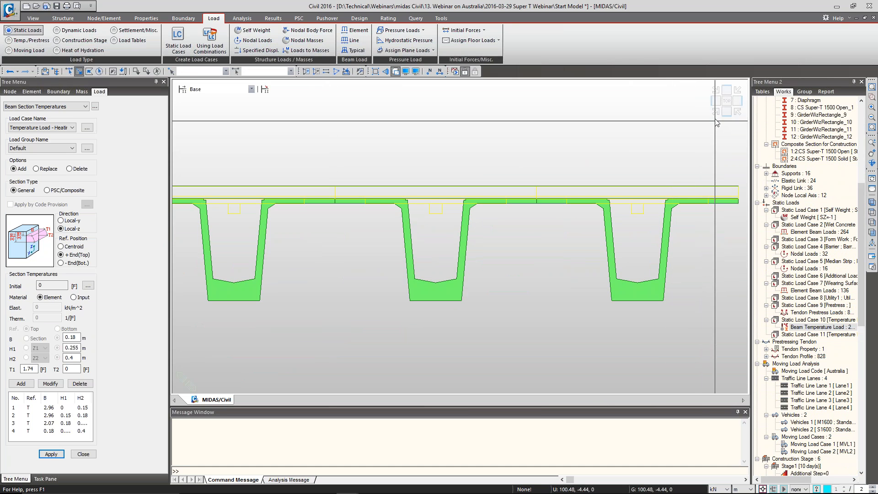
double_click(72, 347)
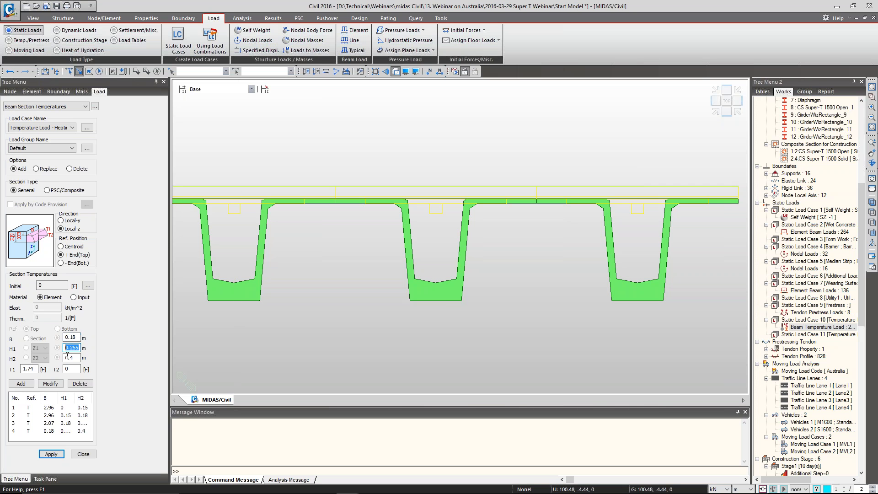
key(Tab)
key(Tab)
click(80, 454)
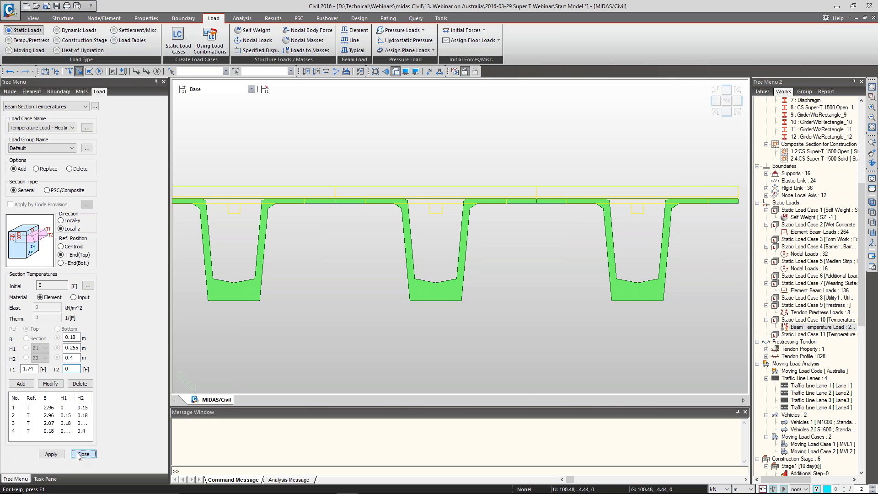
click(80, 455)
Return to an isometric view of the whole bridge and turn off the beam temperature load display
click(716, 112)
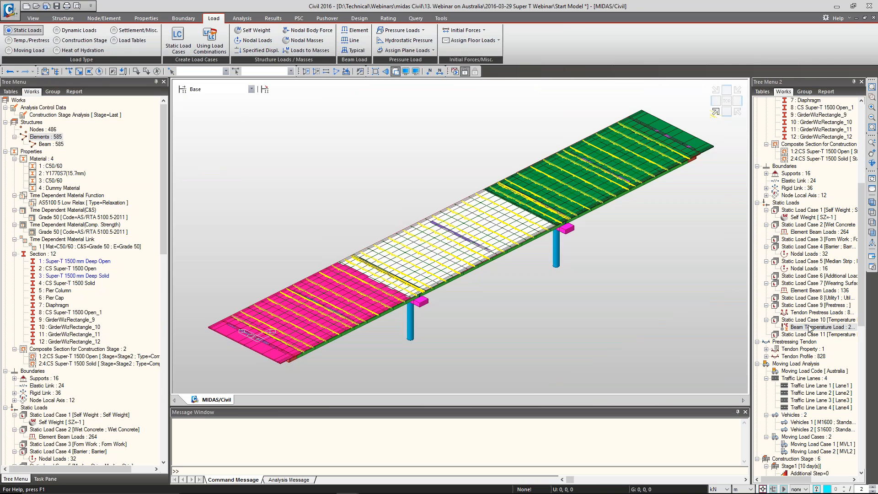
right_click(809, 326)
click(832, 356)
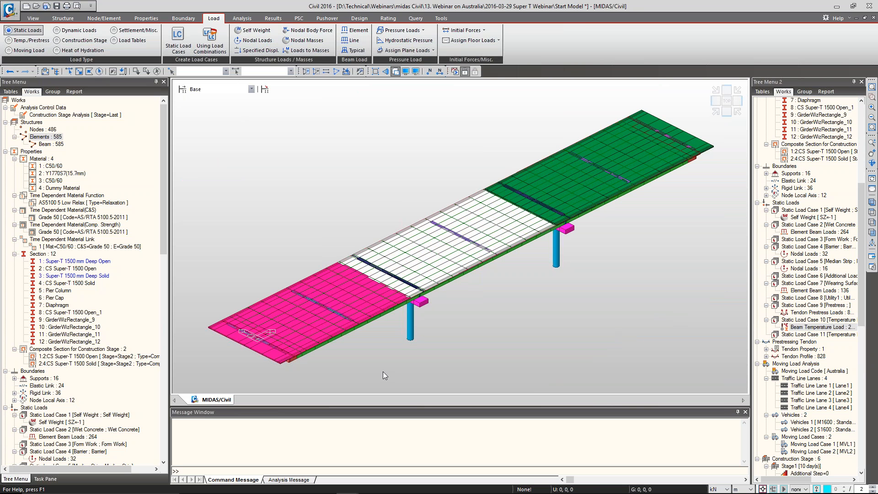
click(167, 308)
drag(167, 309, 165, 144)
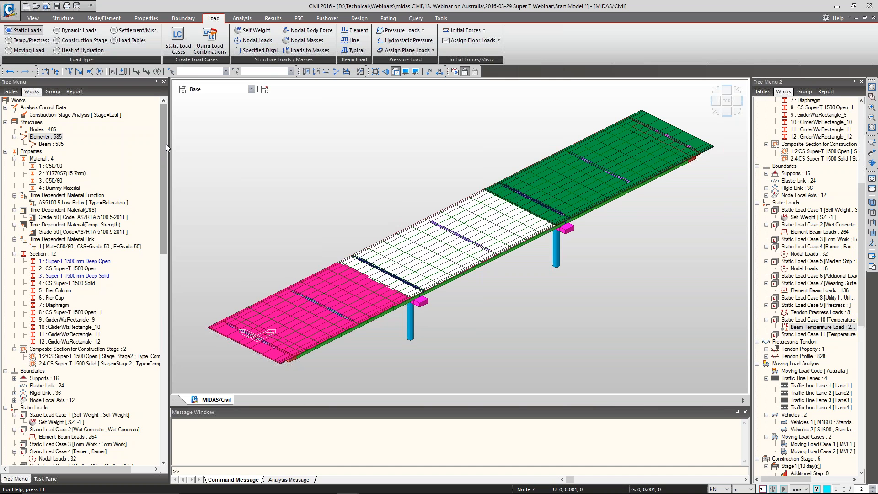
Switch to the PowerPoint slide show and advance to the slide on primary and secondary effects of prestressing, creep and shrinkage
key(alt+Tab)
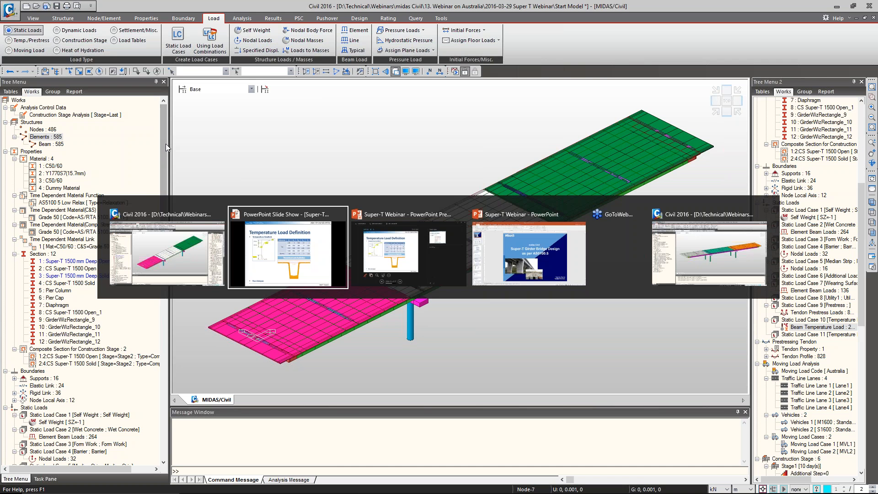
key(Right)
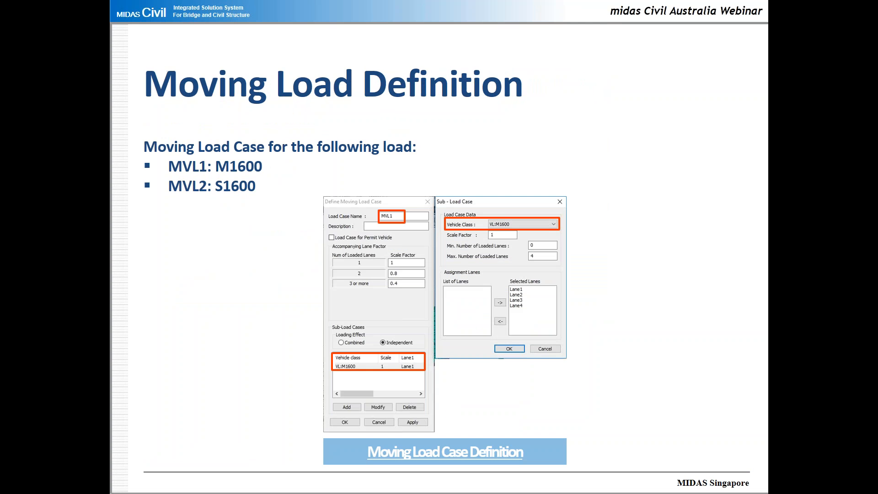
key(Right)
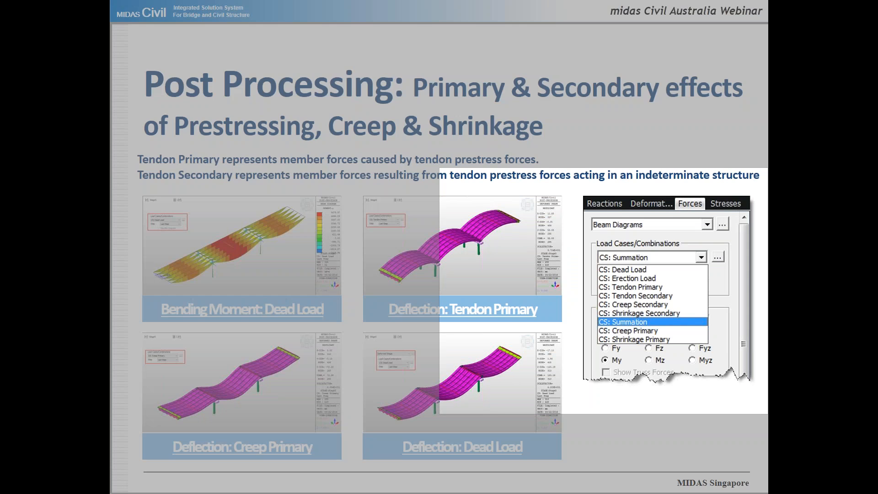
click(656, 300)
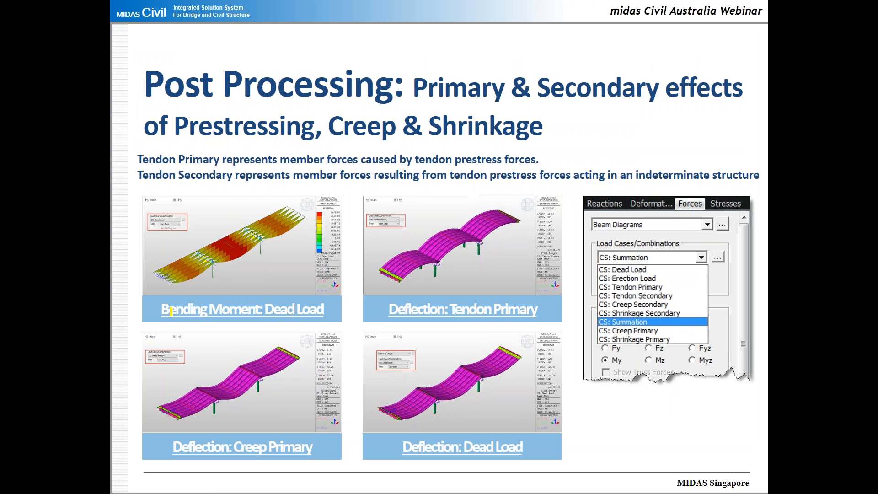
Switch to the midas Civil model Completed w moving load-3 Span, show it in isometric view and set the construction stage to Stage5
key(alt+Tab)
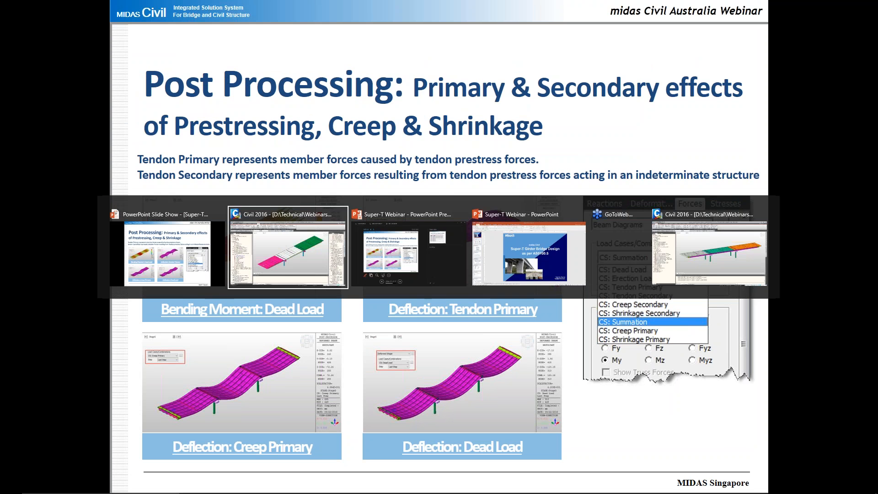
key(alt+Tab)
key(alt+Tab)
key(alt+Tab)
key(alt+Tab)
key(alt+Tab)
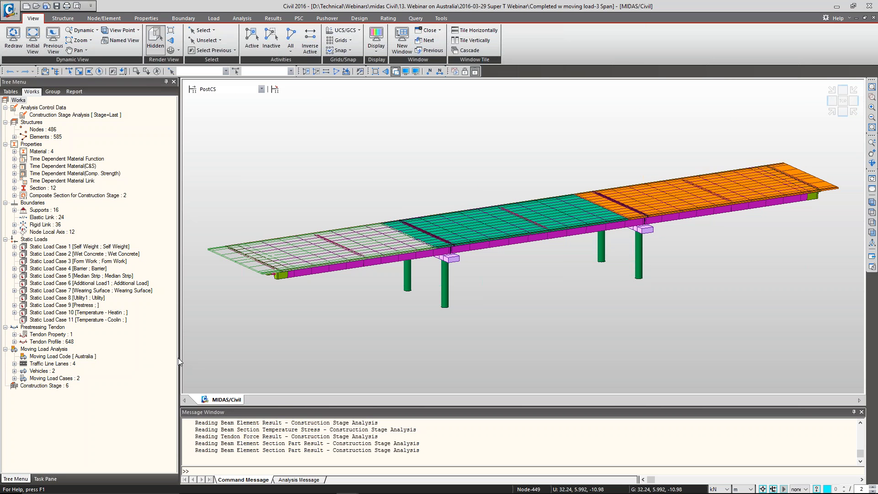
drag(178, 358, 165, 358)
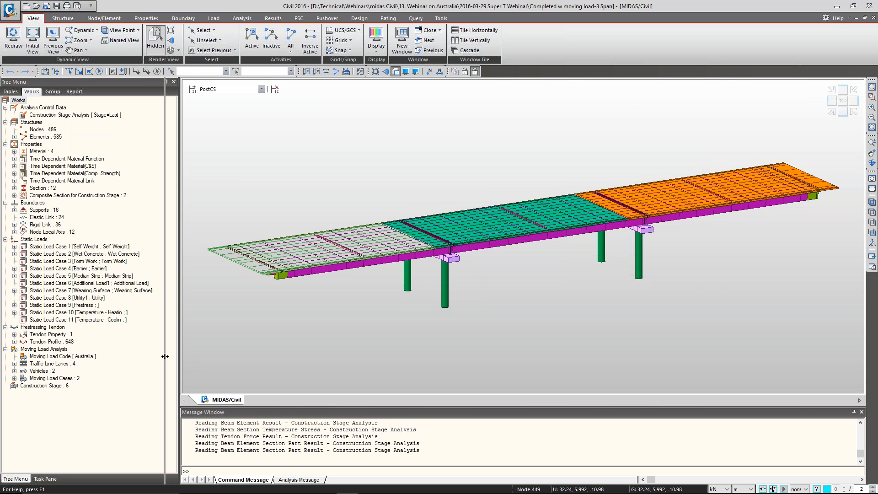
click(833, 112)
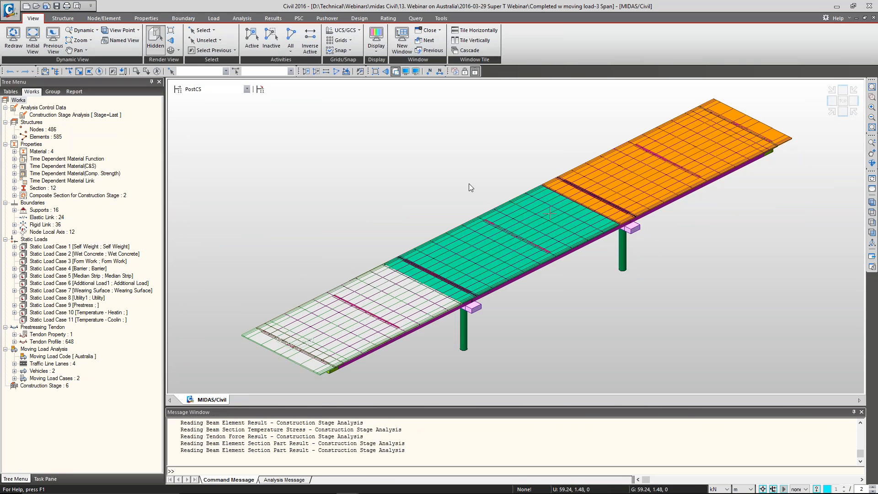
click(229, 89)
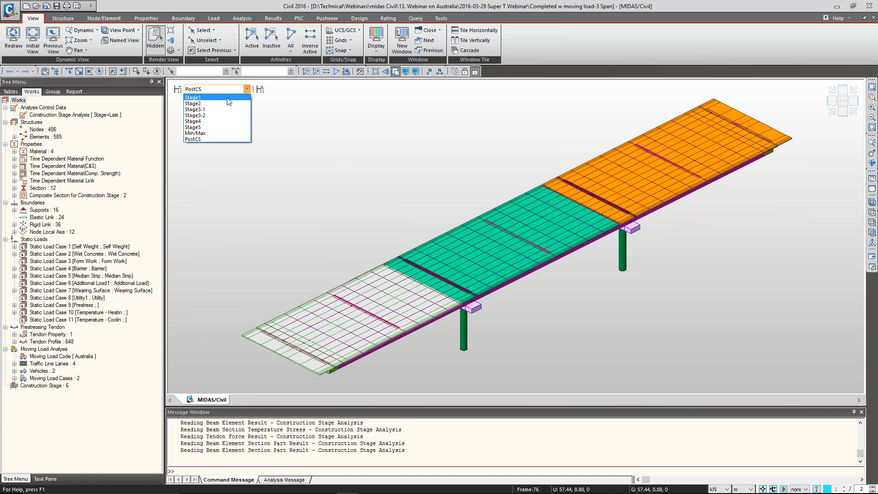
click(230, 127)
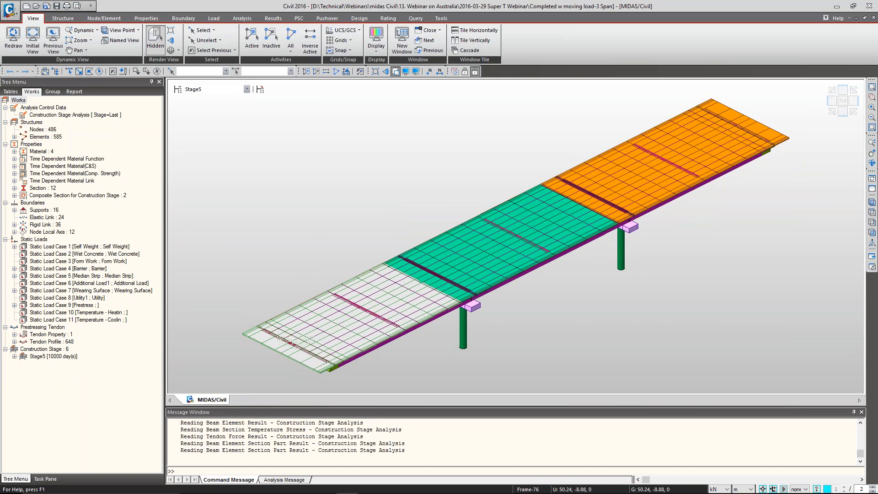
Open the Beam Diagrams force results for the Stage5 model
click(273, 20)
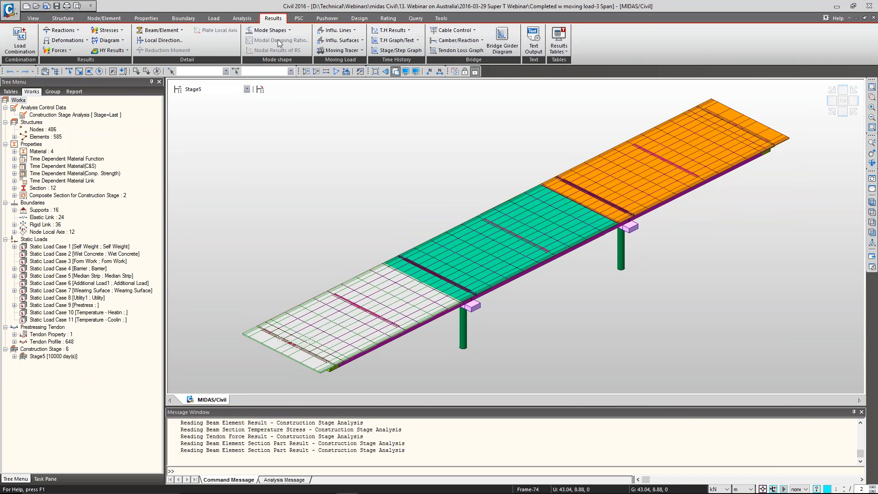
click(60, 51)
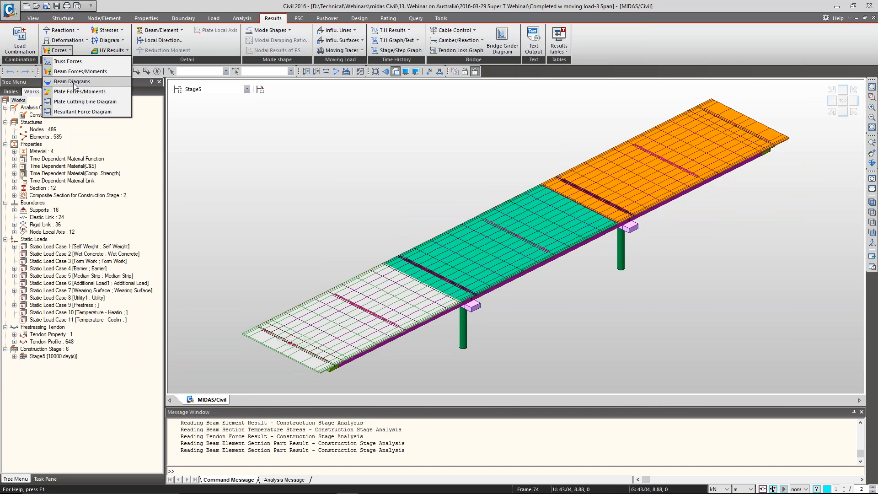
click(73, 81)
Show the second model tree and deactivate the structure groups Dummy Beam and Dummy Beam2
right_click(502, 74)
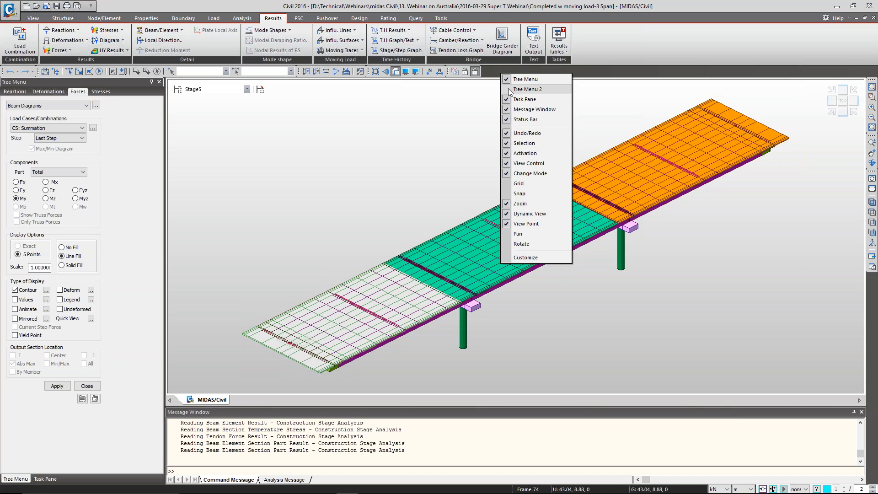
click(526, 90)
click(805, 92)
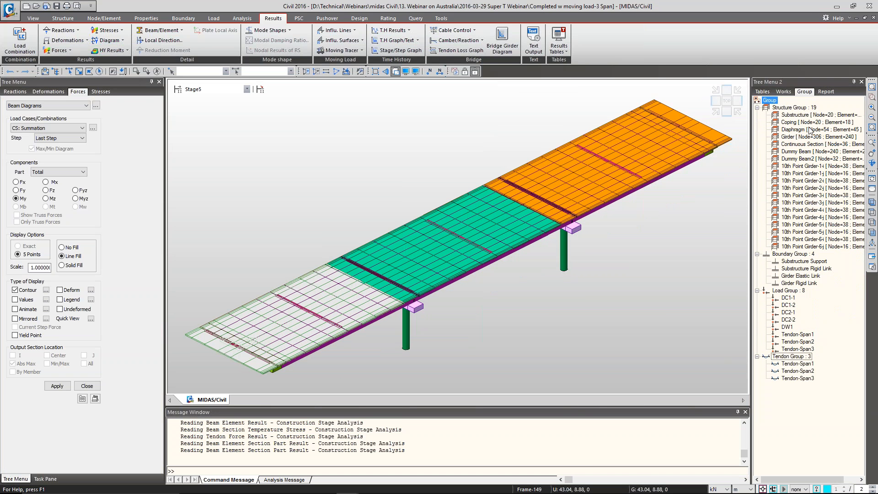
click(807, 152)
ctrl+click(810, 160)
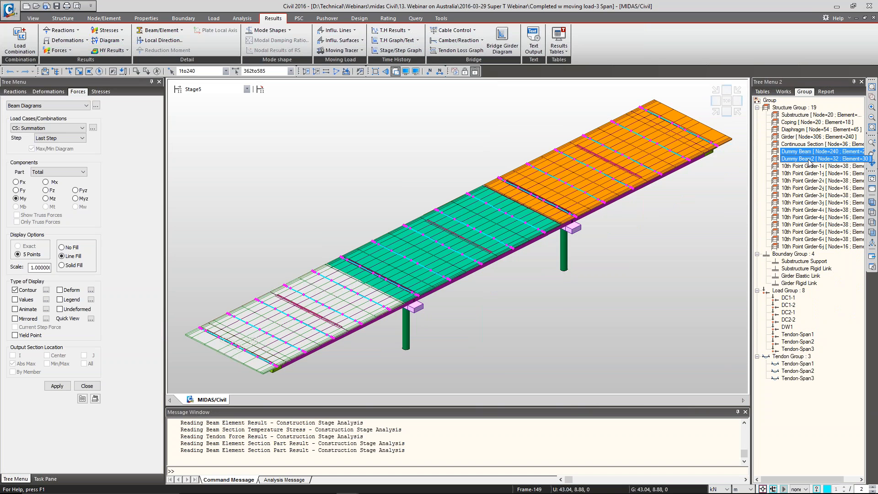
key(ctrl+F2)
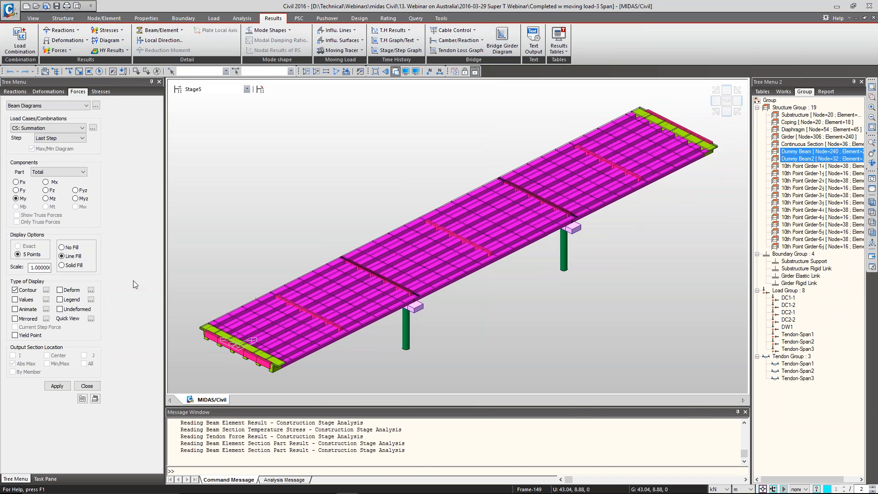
Plot the My beam diagram for CS: Dead Load with solid fill and legend, and view it from the front and isometrically
click(46, 128)
click(50, 141)
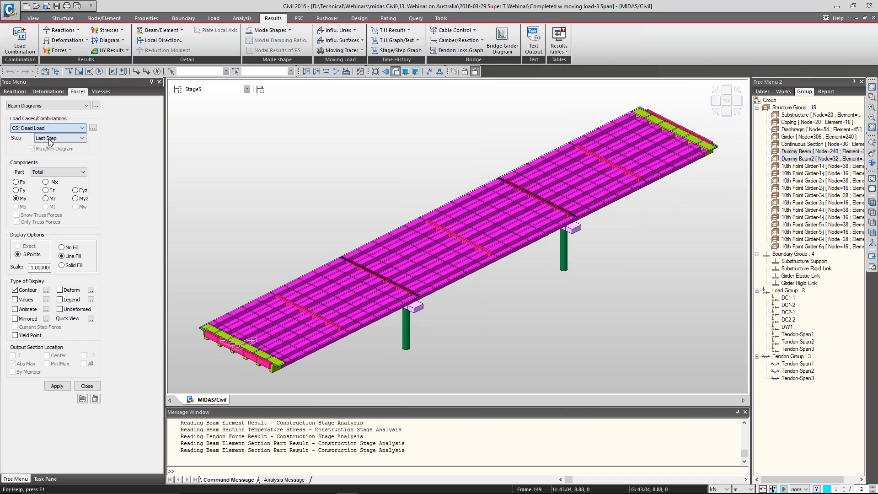
click(727, 111)
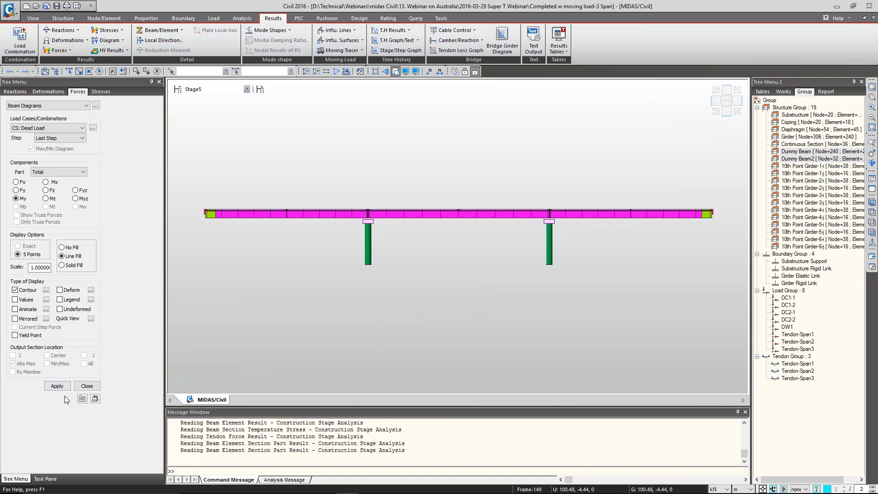
click(72, 265)
click(71, 299)
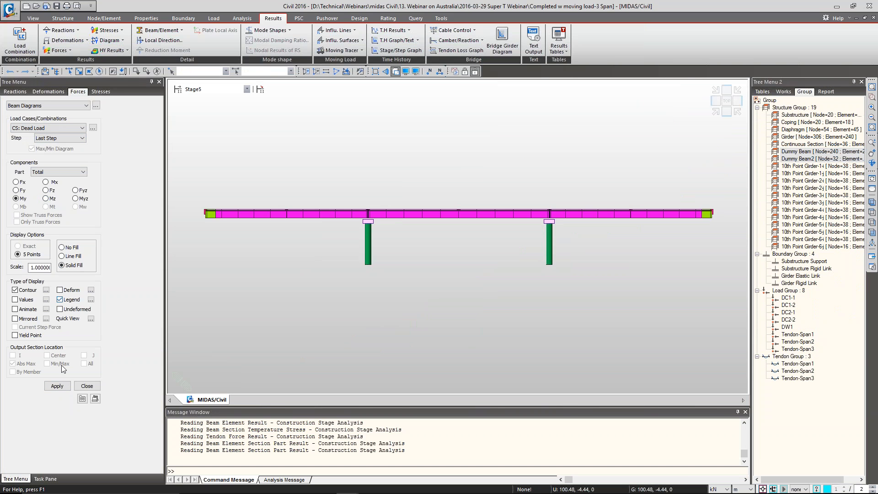
click(57, 385)
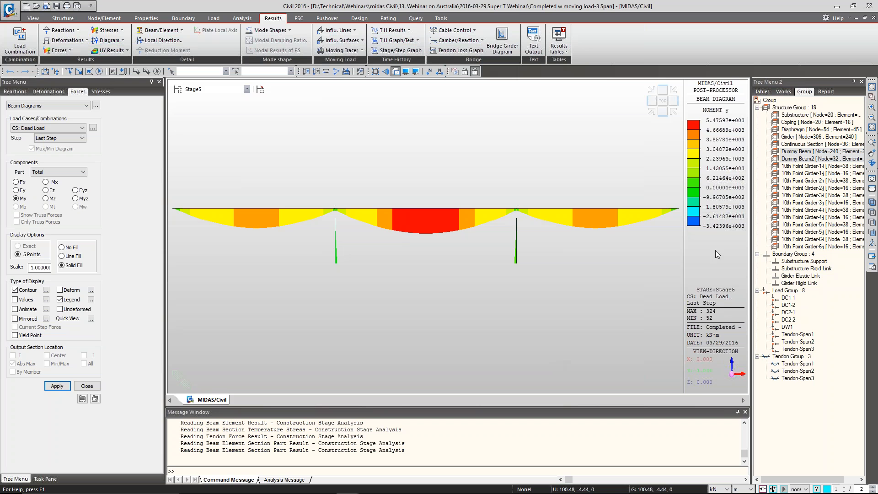
click(652, 112)
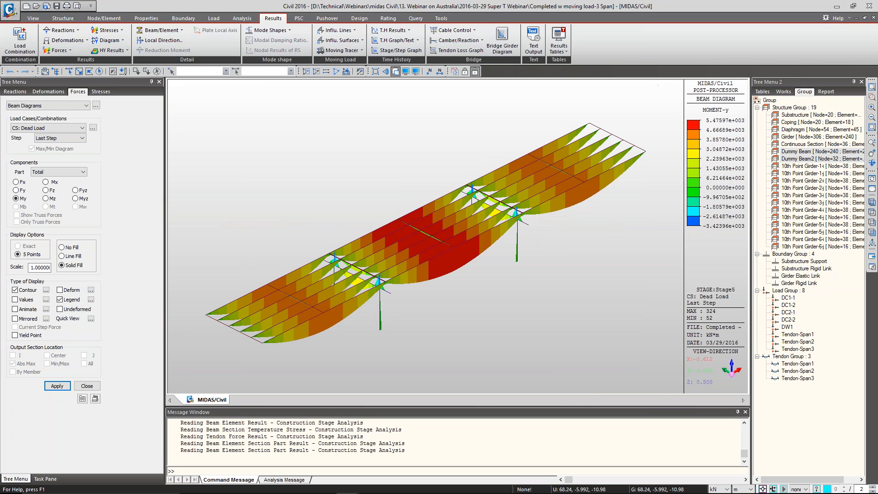
mouse_move(520, 276)
ctrl+middle_down()
mouse_move(519, 296)
mouse_move(510, 275)
mouse_move(507, 286)
ctrl+middle_up()
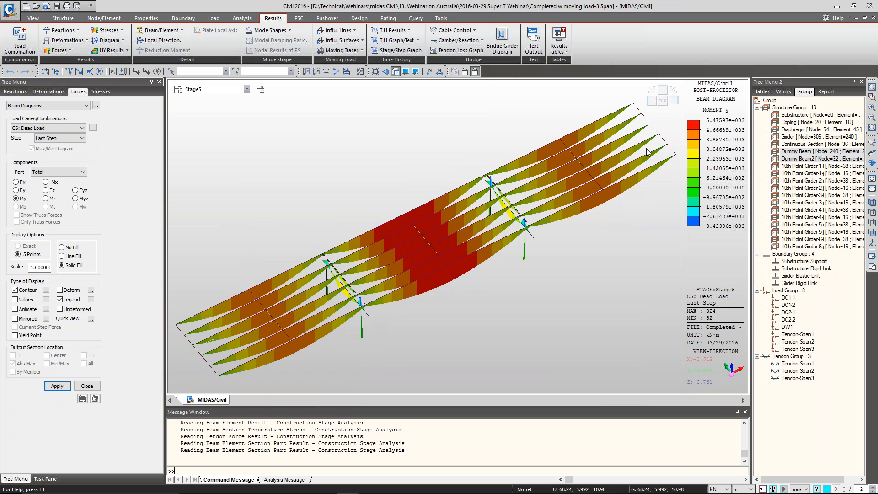
click(652, 112)
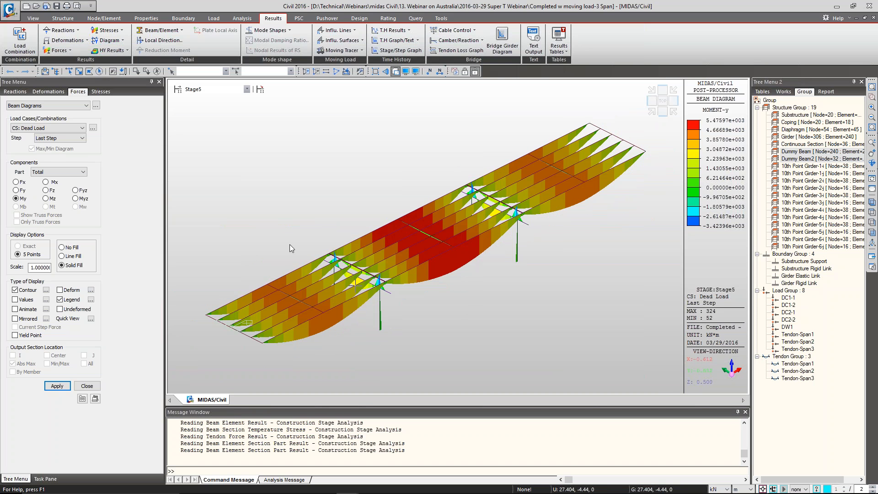
Plot the My beam diagram for CS: Tendon Primary and inspect it from several angles in an enlarged model view
click(61, 128)
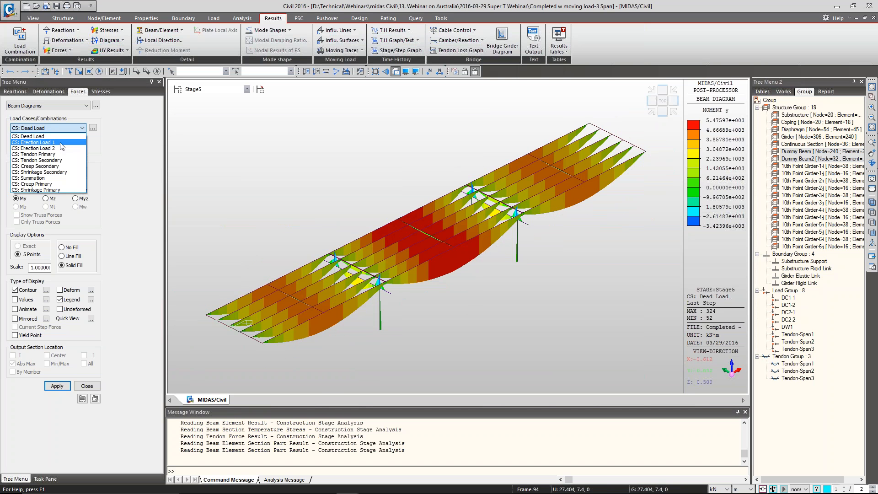
click(59, 154)
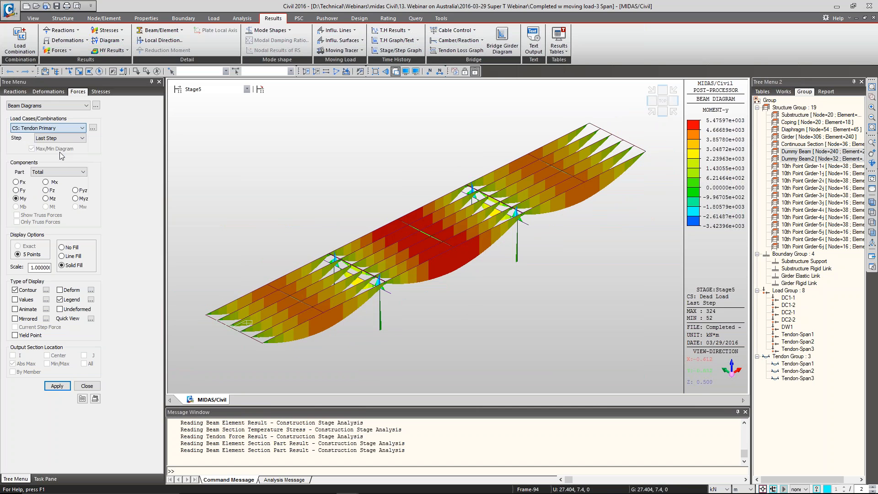
click(51, 385)
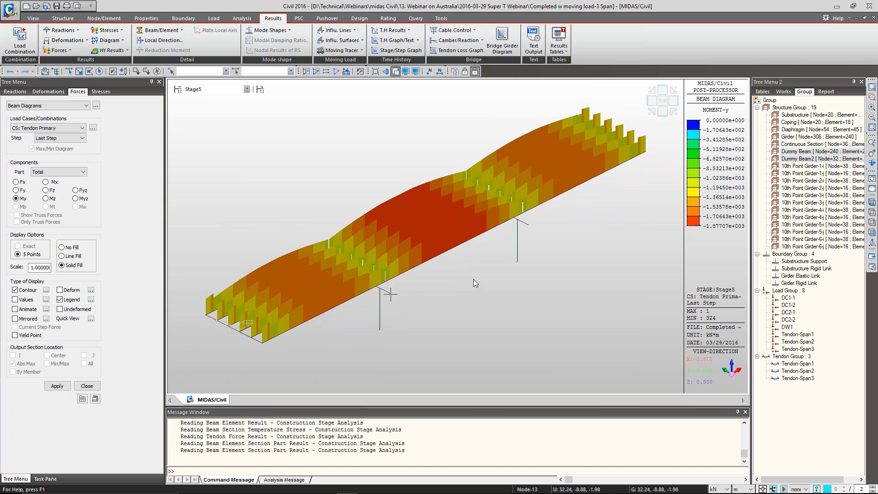
mouse_move(474, 279)
ctrl+middle_down()
mouse_move(470, 298)
mouse_move(462, 289)
ctrl+middle_up()
mouse_move(467, 288)
mouse_down()
mouse_move(475, 294)
mouse_move(466, 298)
mouse_move(462, 284)
mouse_up()
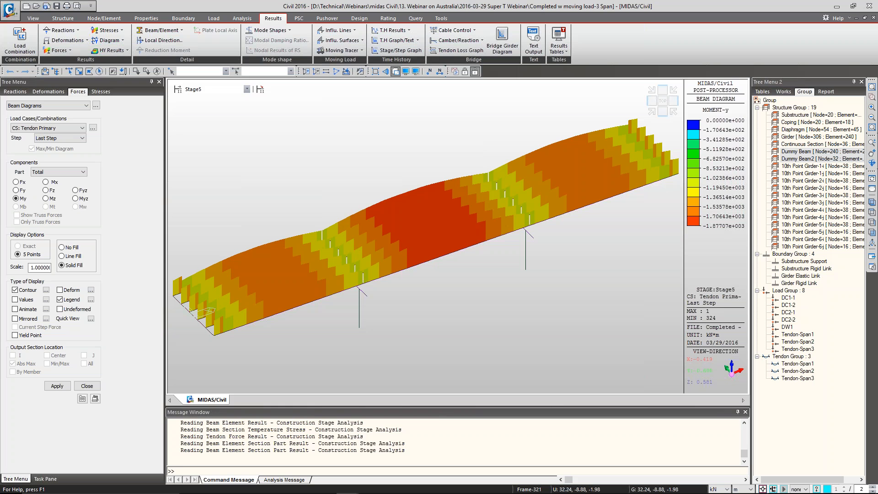
drag(439, 406, 439, 434)
ctrl+middle_drag(435, 347, 437, 366)
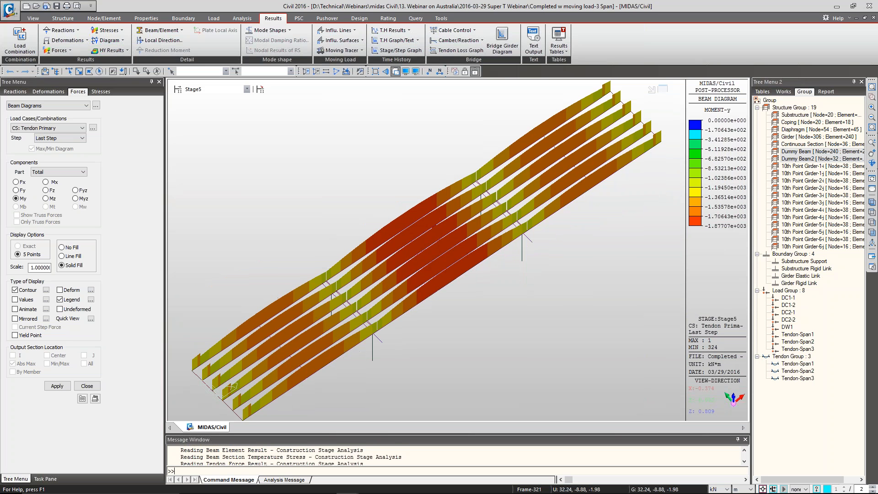
Plot the My beam diagram for CS: Tendon Secondary and inspect it from a lower viewing angle
click(55, 128)
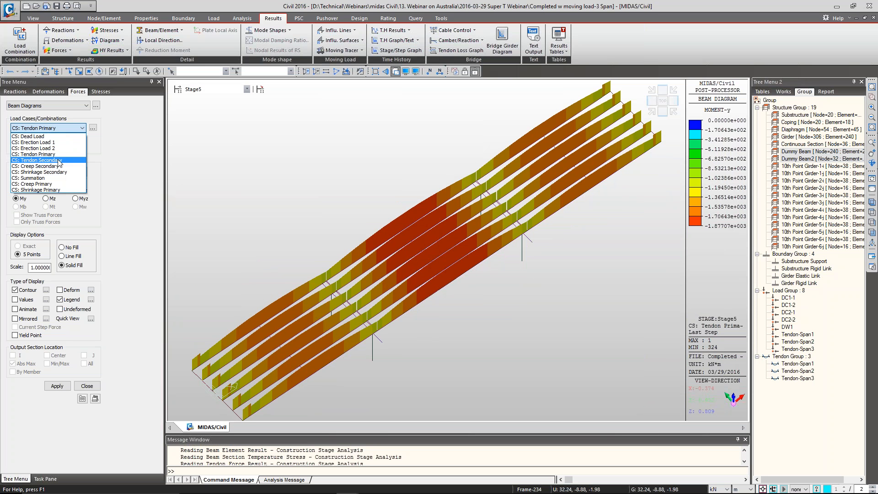
click(59, 161)
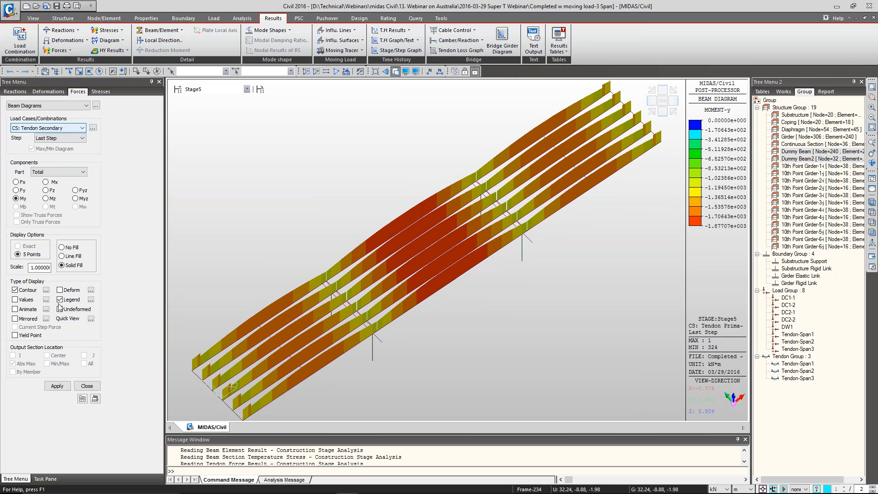
click(57, 385)
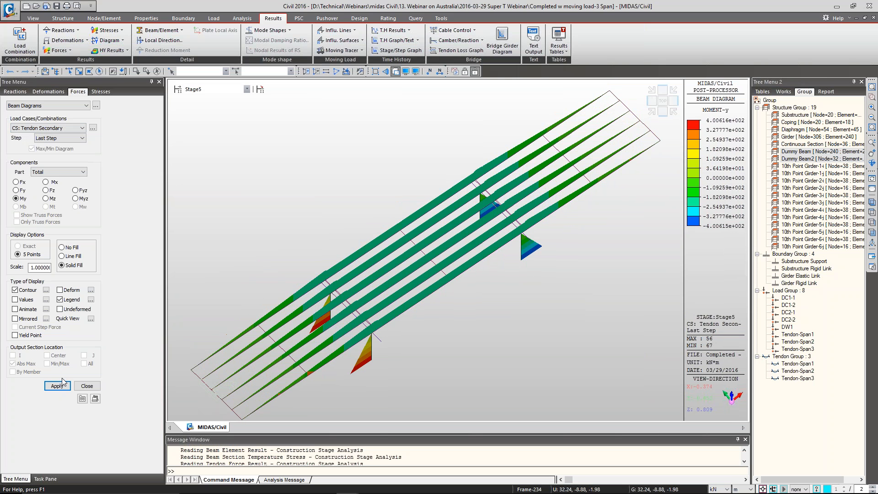
ctrl+middle_drag(516, 314, 569, 266)
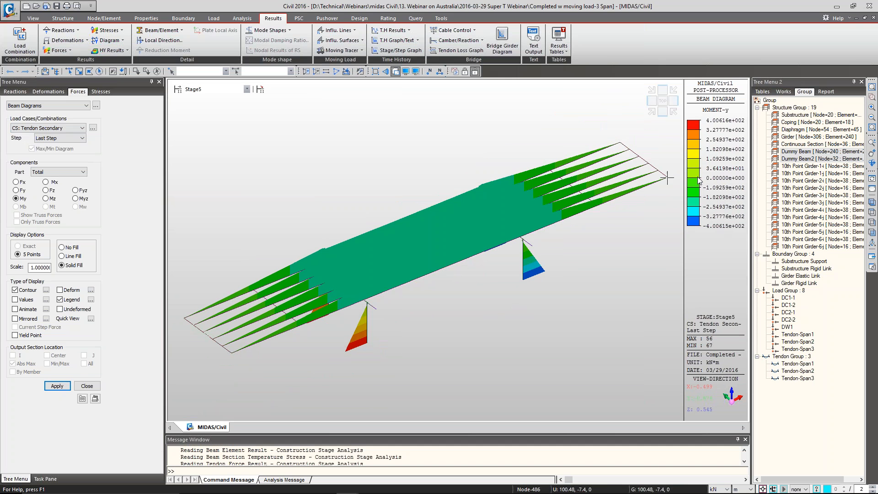
Plot the My beam diagram for CS: Creep Secondary and inspect it from a low angle and isometrically
click(81, 128)
click(62, 171)
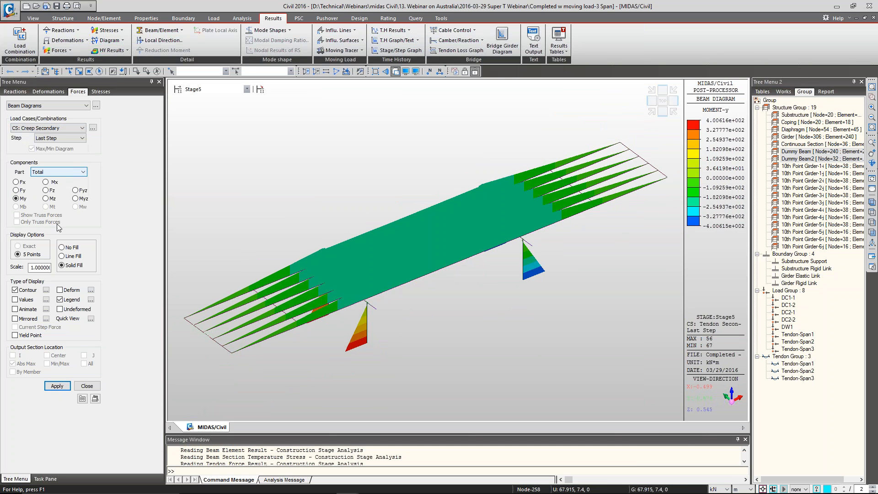
click(59, 385)
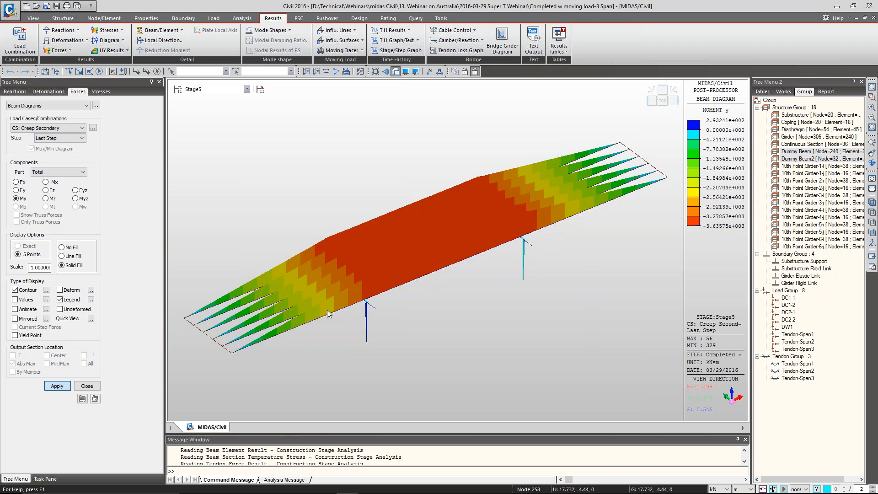
mouse_move(327, 313)
ctrl+middle_down()
mouse_move(333, 333)
mouse_move(326, 303)
ctrl+middle_up()
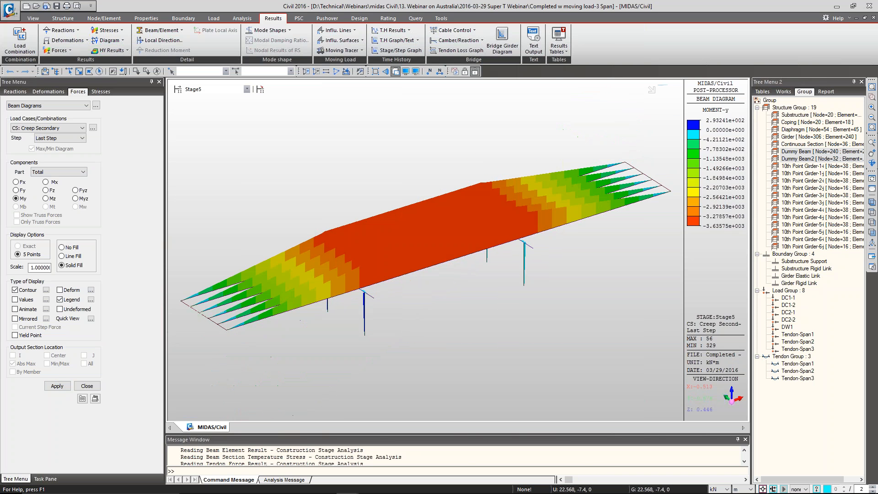
click(650, 113)
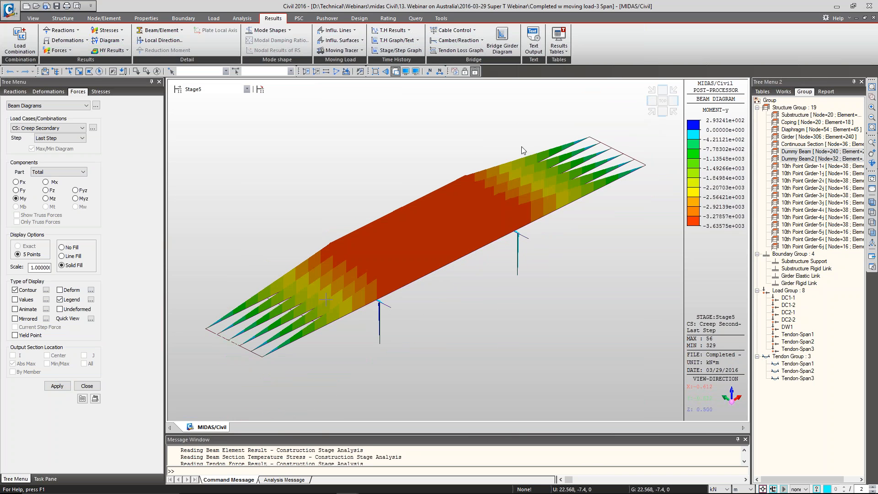
Plot the My beam diagram for CS: Shrinkage Secondary and inspect it from a rotated angle
click(58, 128)
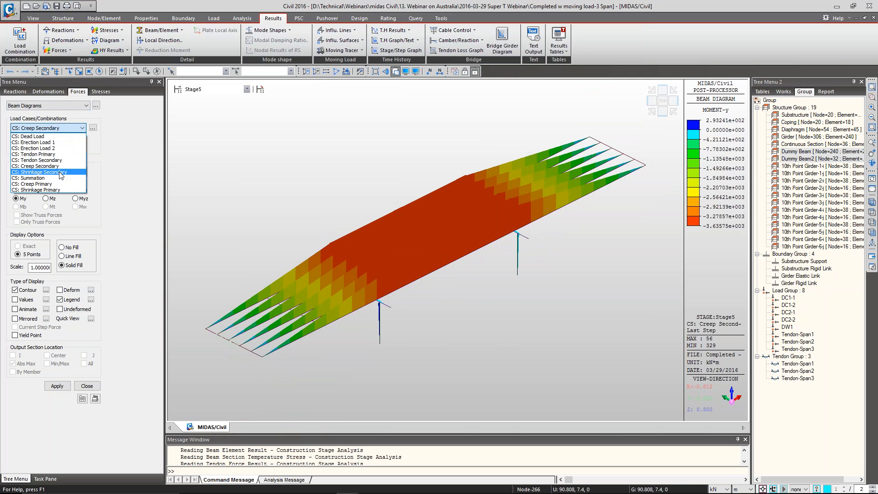
click(46, 178)
click(62, 384)
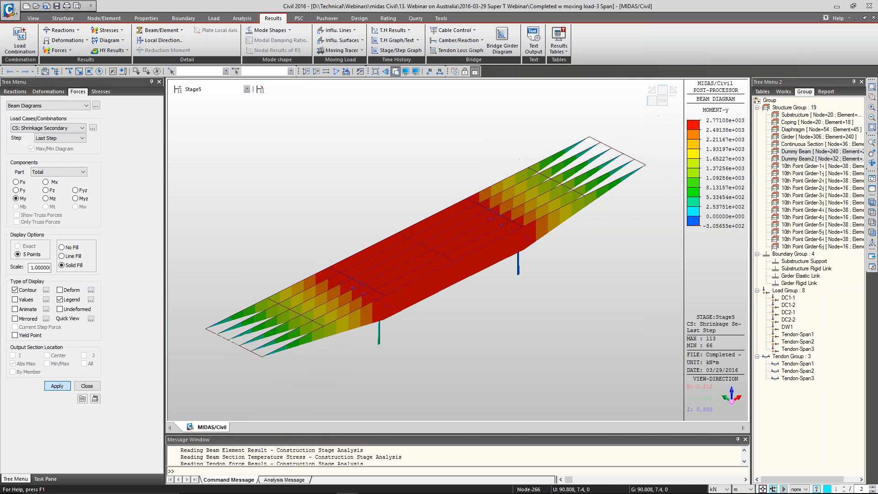
ctrl+middle_drag(499, 318, 473, 316)
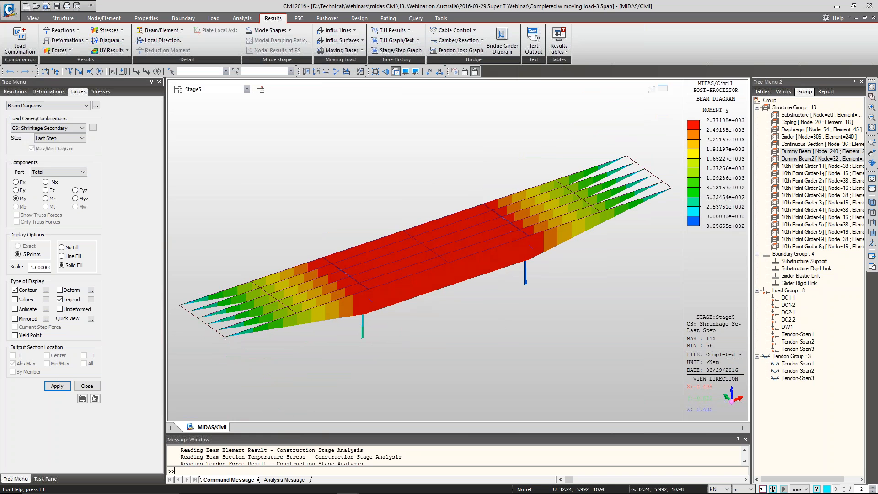
Plot the My beam diagram for CS: Creep Primary and inspect its shape along the girders
click(60, 128)
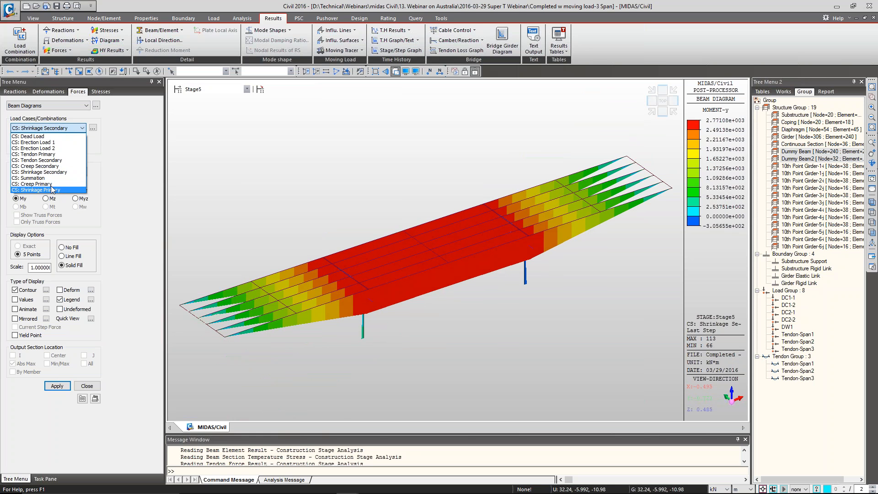
click(51, 184)
click(57, 386)
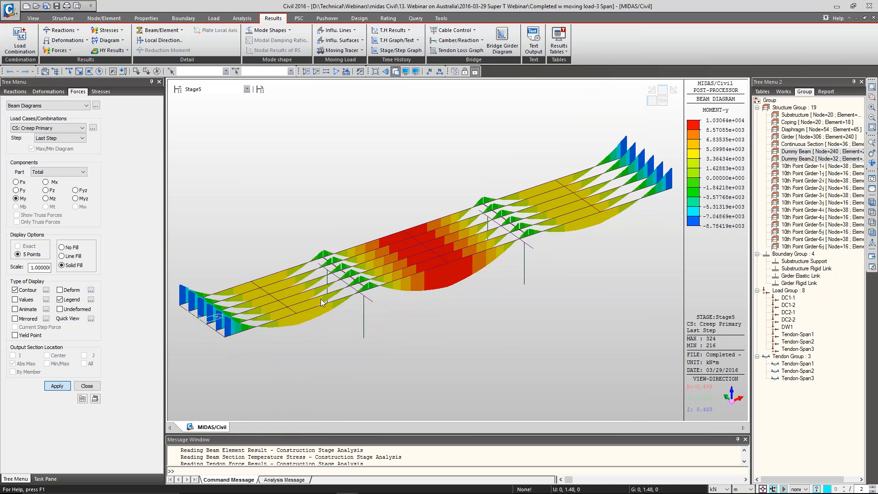
ctrl+middle_drag(353, 300, 354, 300)
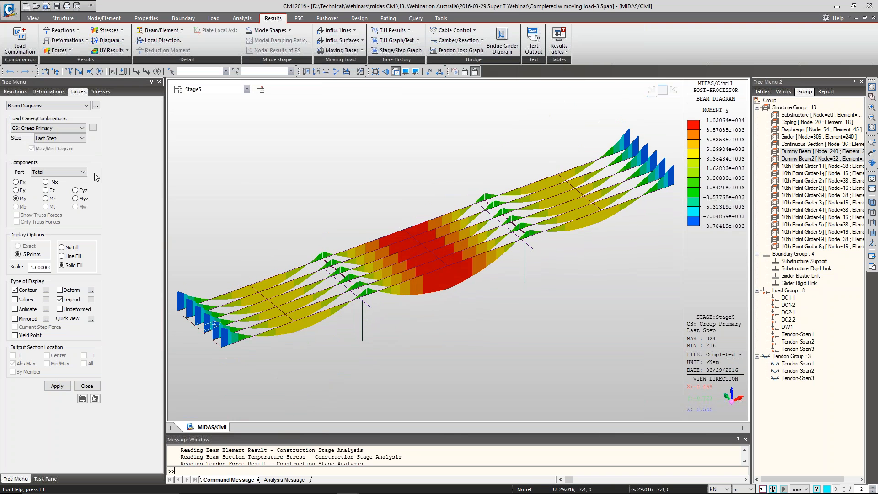
Plot the My beam diagram for CS: Shrinkage Primary and inspect it from a higher viewing angle
click(61, 128)
click(52, 193)
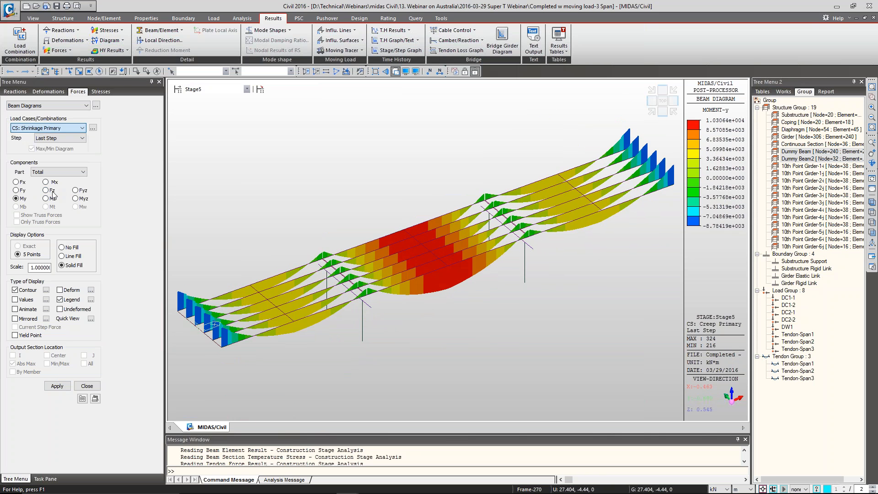
click(57, 386)
ctrl+middle_drag(399, 244, 408, 262)
Restore the model's initial view without result diagrams and open the Deformed Shape results
click(33, 19)
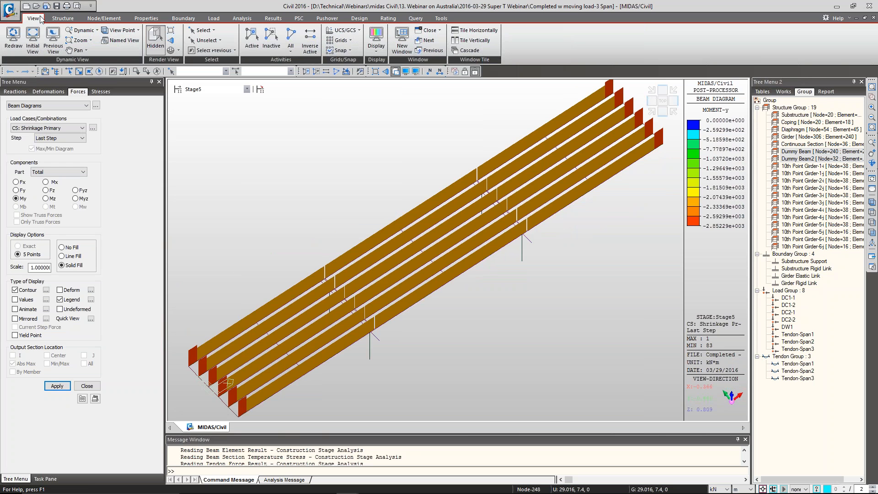
click(34, 40)
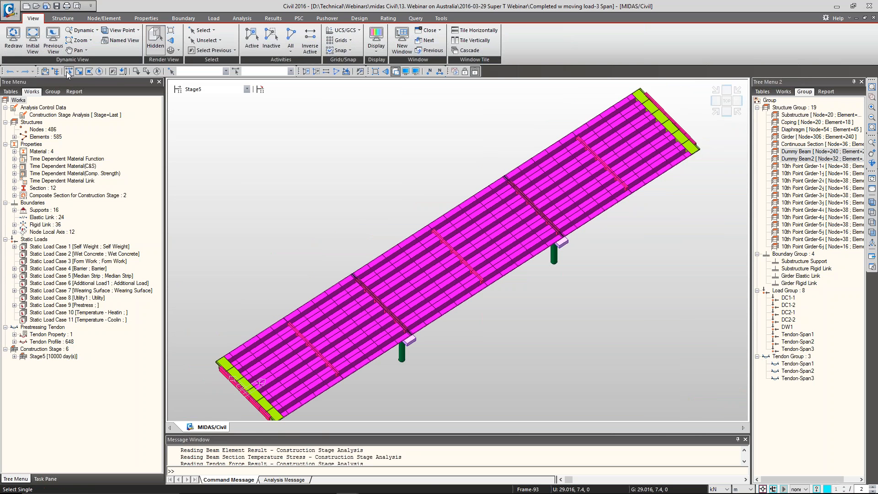
click(56, 72)
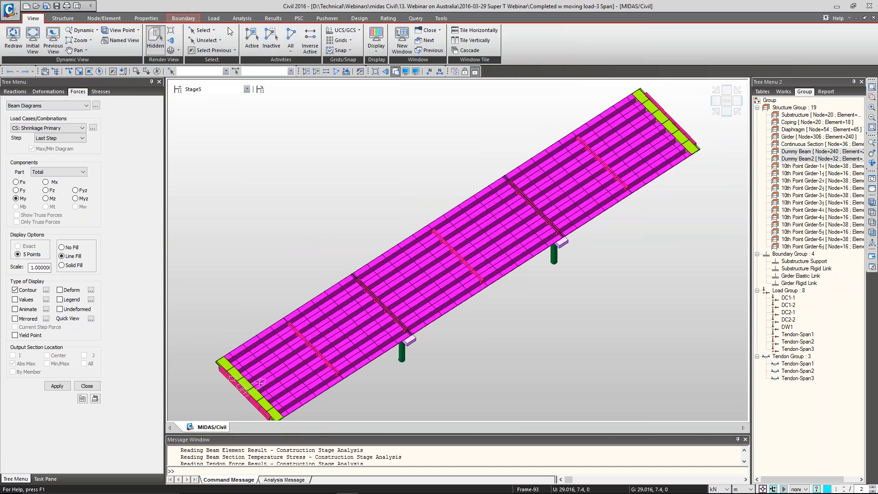
click(276, 20)
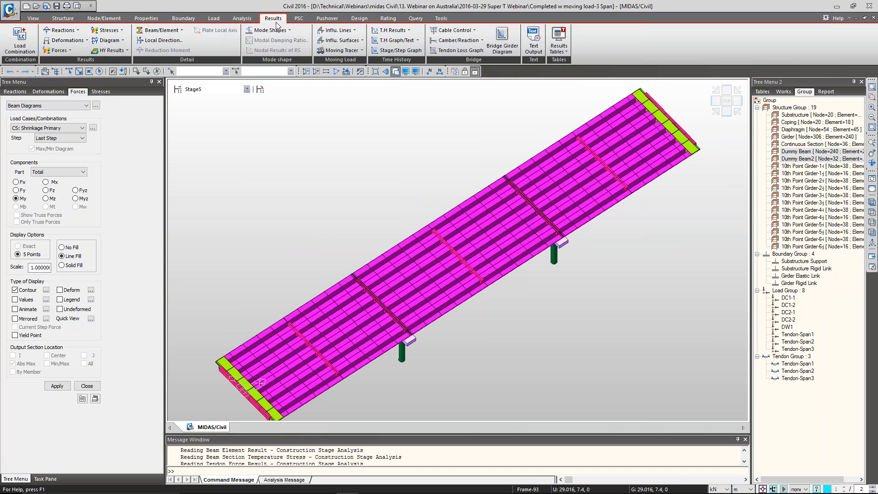
click(56, 50)
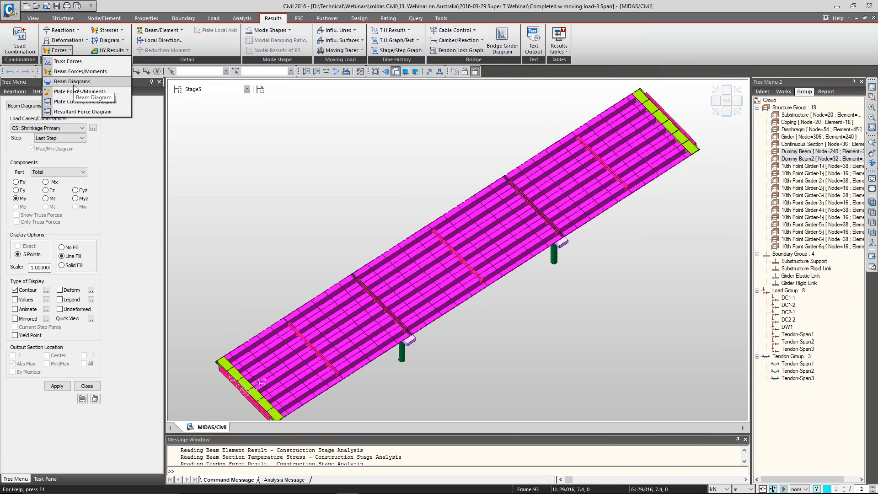
click(86, 42)
click(86, 51)
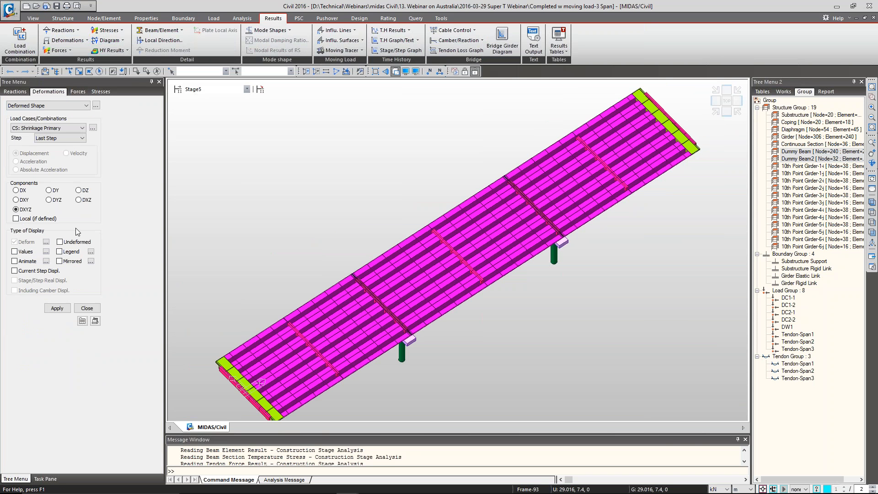
Plot the DXYZ deformed shape for CS: Dead Load with a legend and view it from the front and isometrically
click(61, 128)
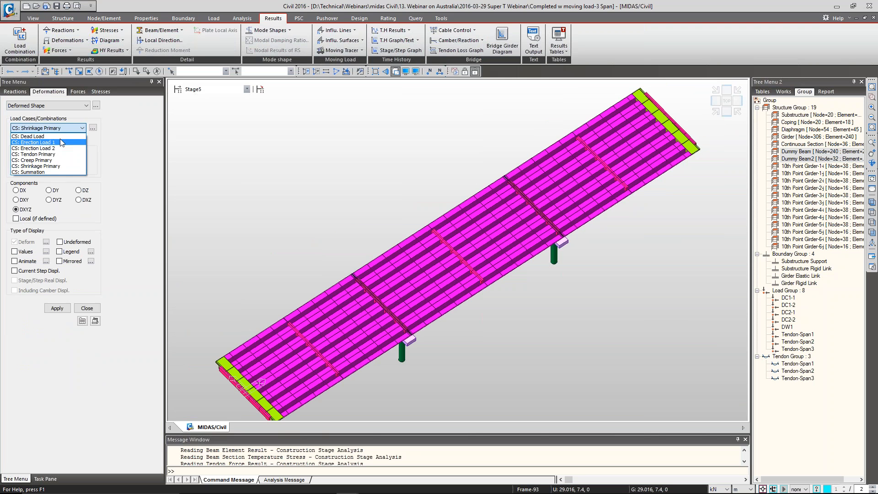
click(60, 137)
click(727, 111)
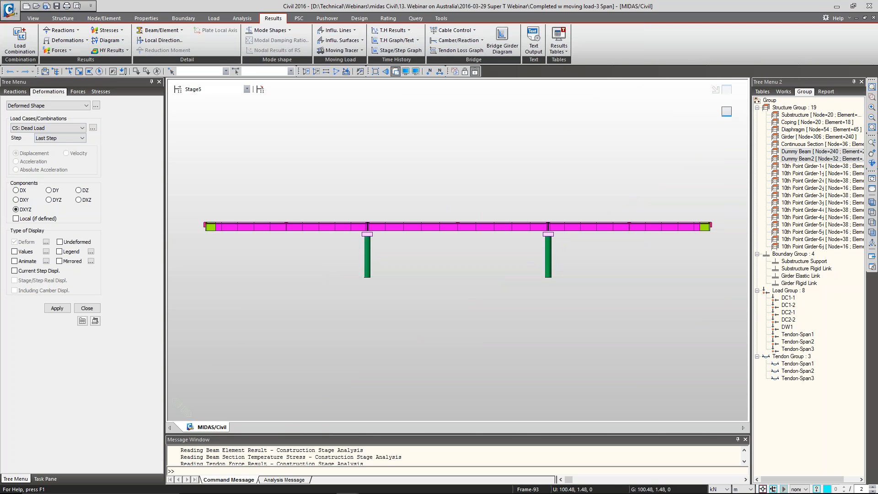
click(60, 251)
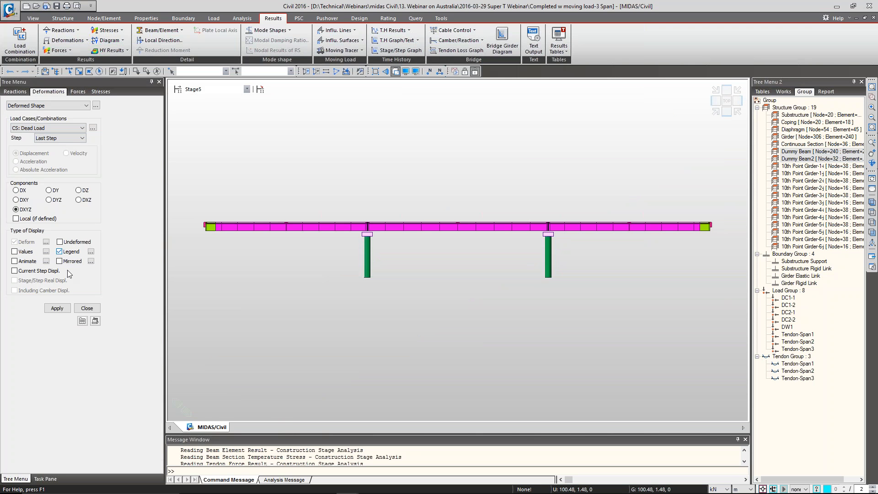
click(64, 311)
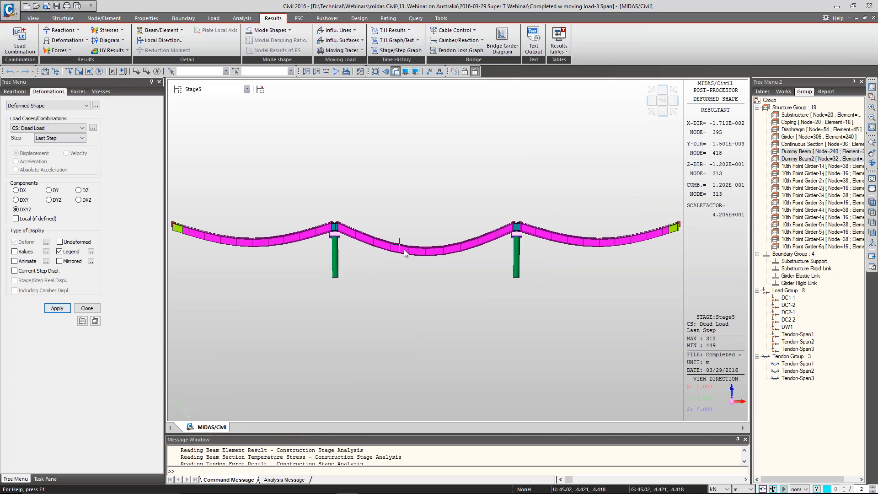
click(652, 112)
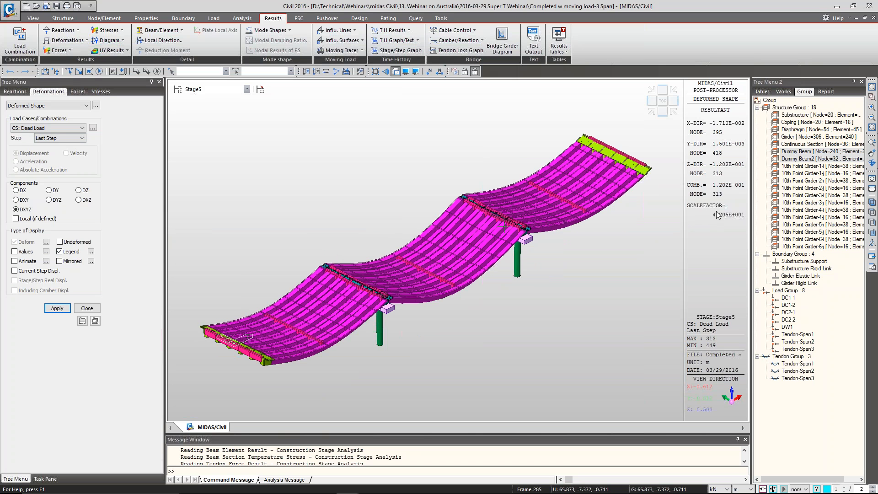
Plot the DXYZ deformed shape for CS: Tendon Primary
click(56, 128)
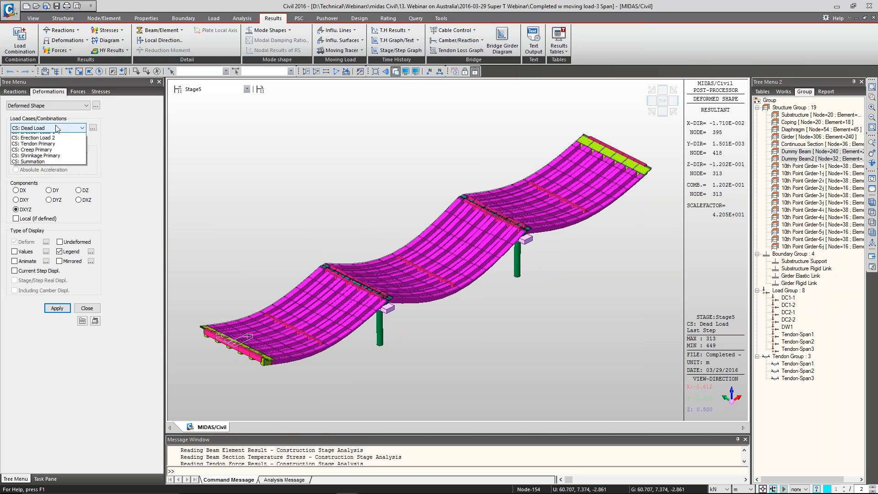
click(53, 155)
click(57, 308)
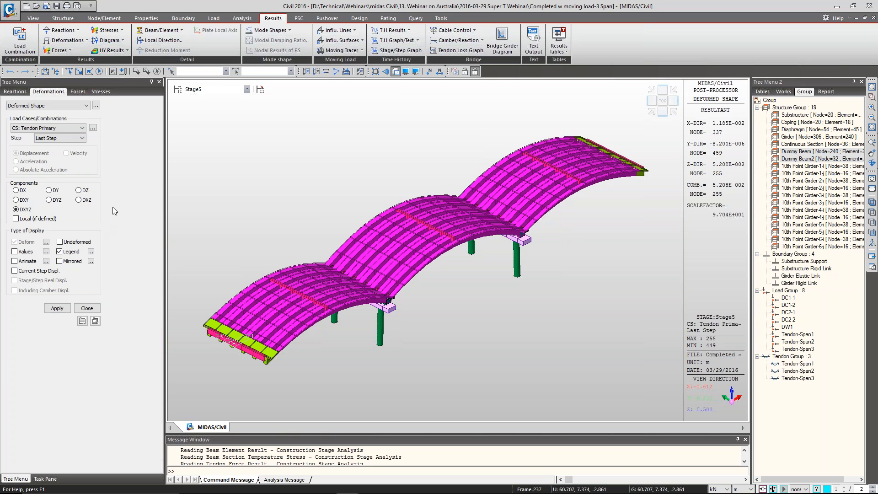
Plot the DXYZ deformed shape for CS: Creep Primary
click(59, 129)
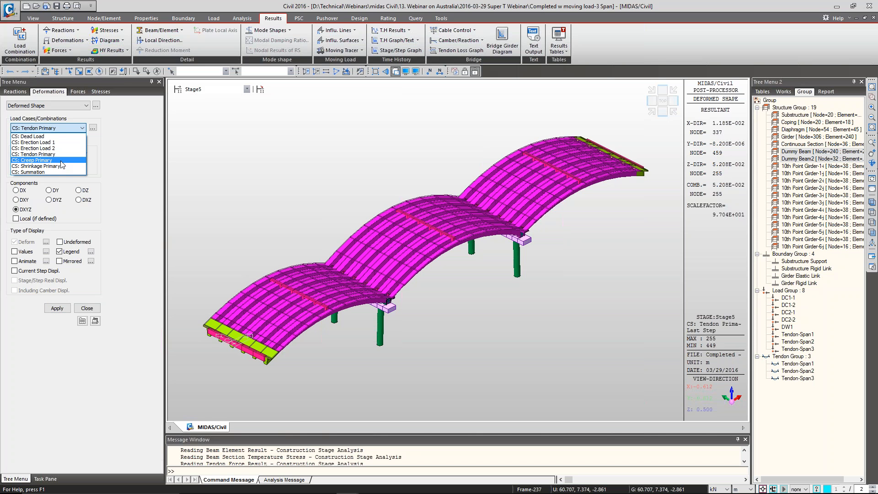
click(61, 161)
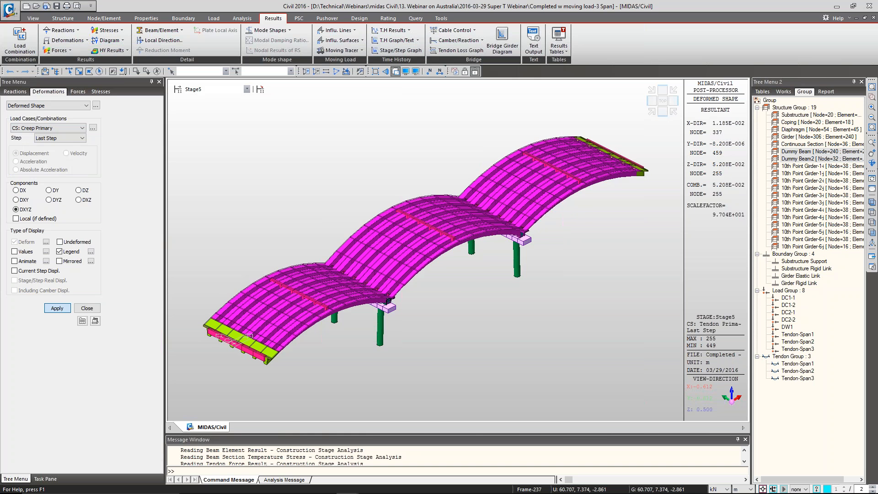
click(57, 308)
Plot the DXYZ deformed shape for CS: Summation
click(67, 128)
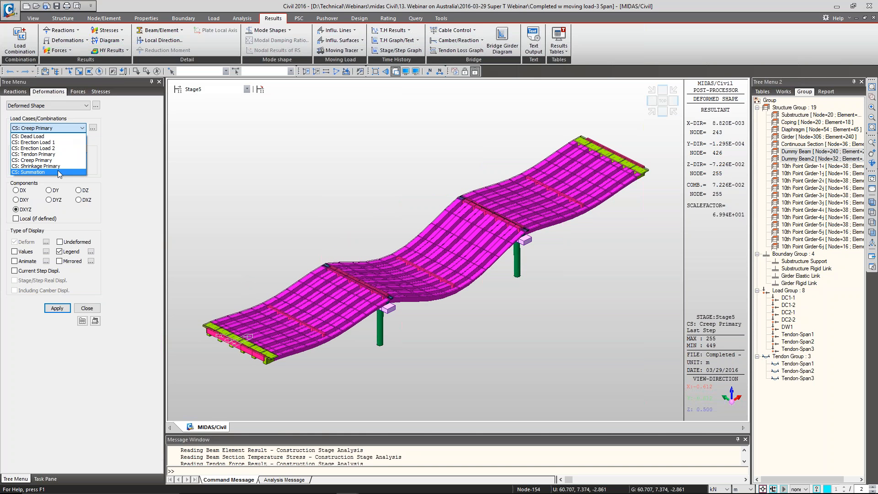
click(60, 172)
click(57, 308)
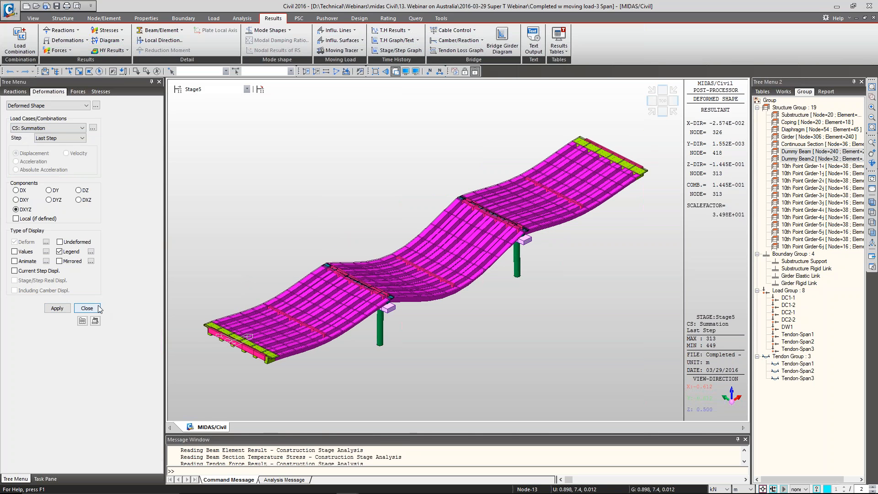
Tabulate node 1 accumulative displacements for Erection Load 1, Erection Load 2 and Tendon Primary at Stage3-2, Stage4 and Stage5
click(97, 107)
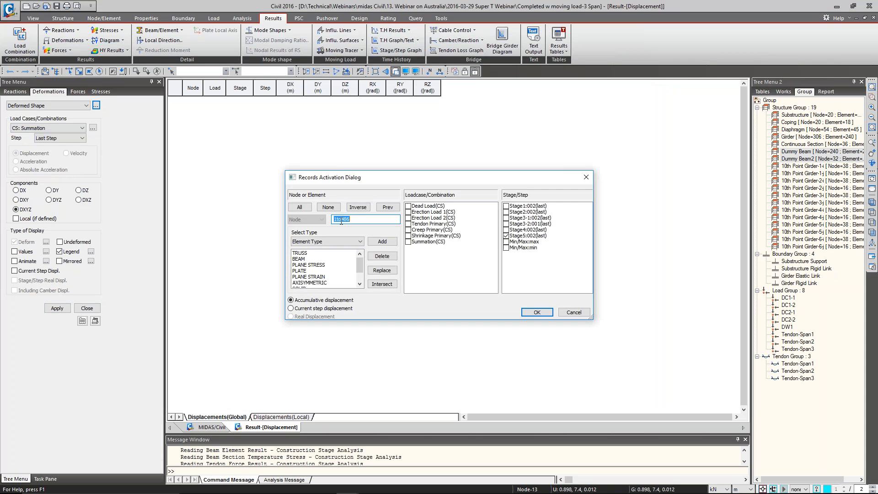
drag(337, 219, 363, 220)
key(BackSpace)
drag(421, 213, 413, 226)
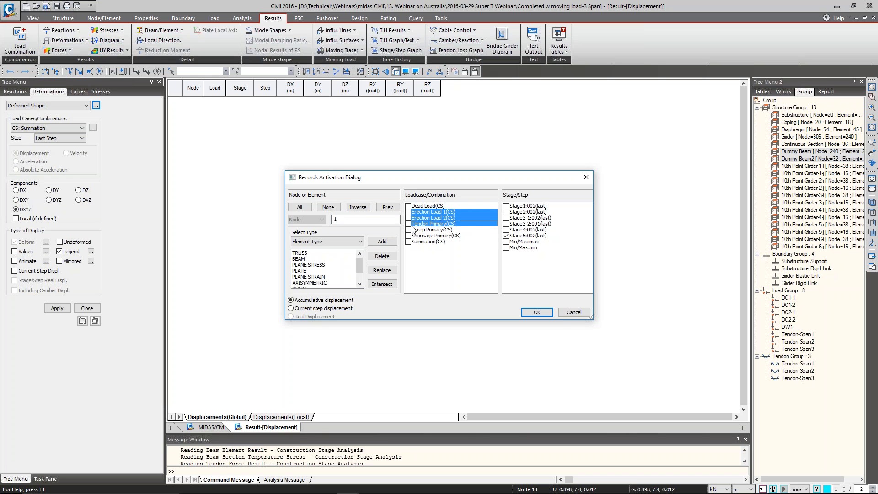
drag(519, 225, 520, 233)
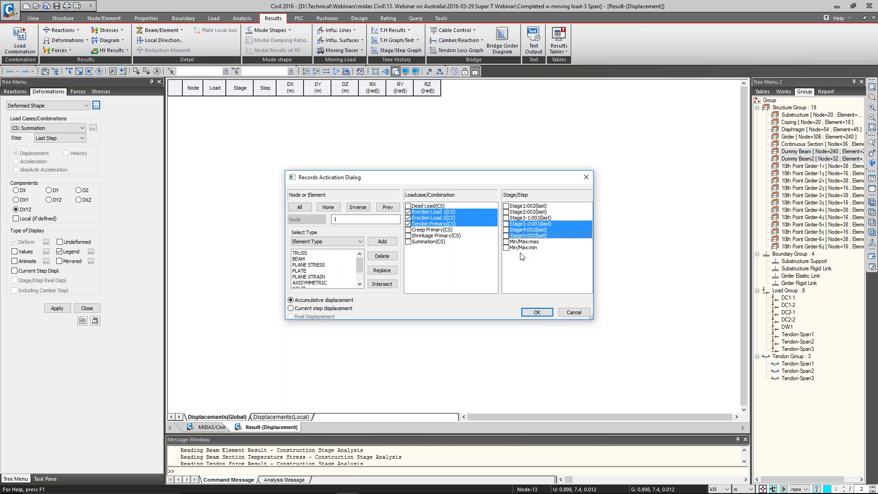
click(536, 313)
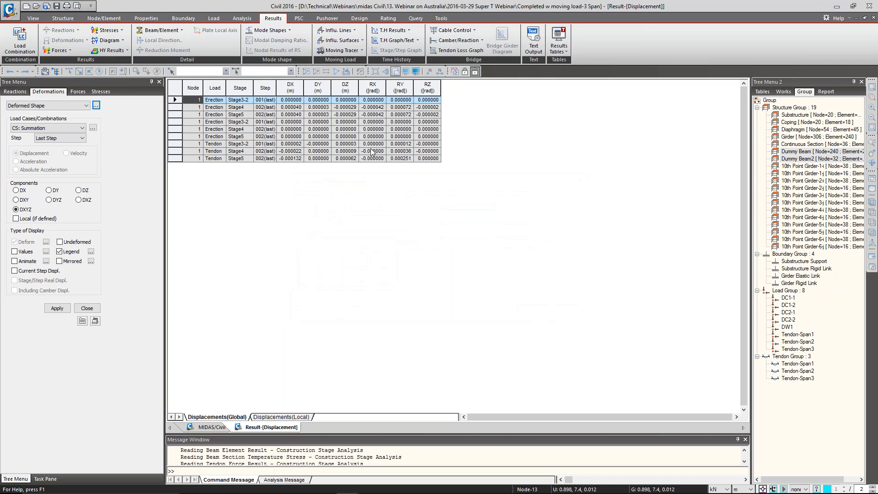
Change the length unit to mm for the displacement table and return to the model view
click(751, 489)
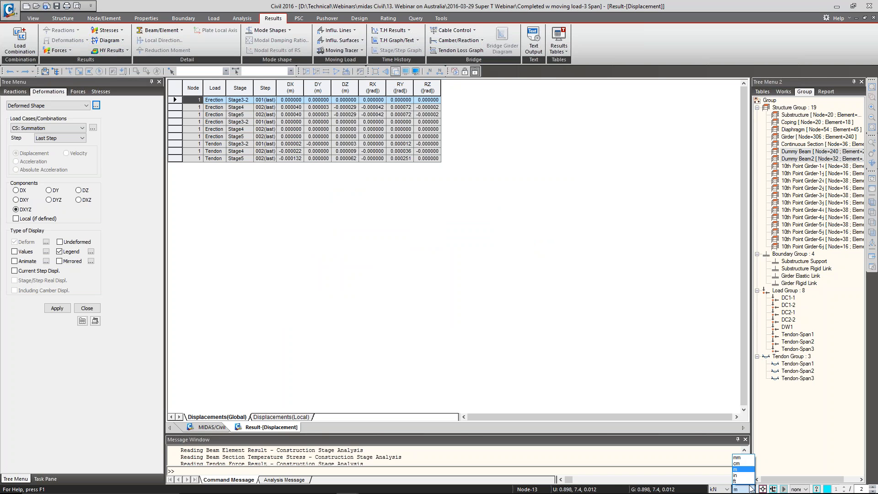
click(741, 457)
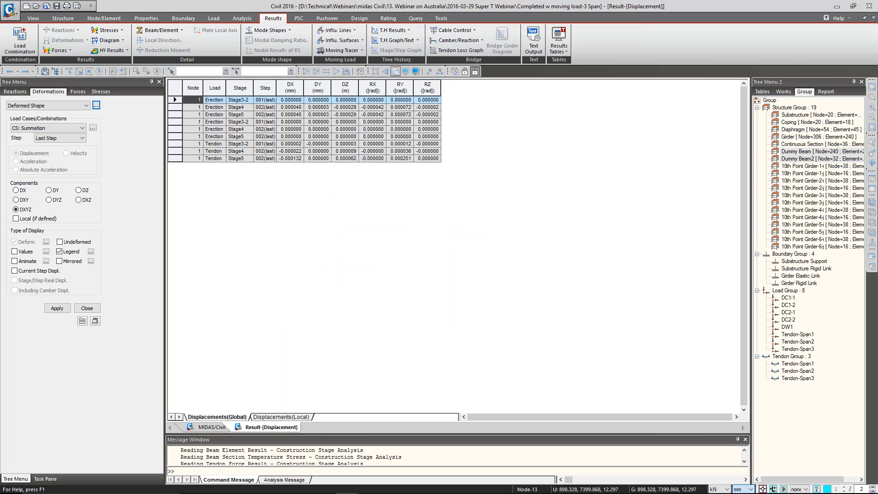
click(367, 154)
right_click(338, 130)
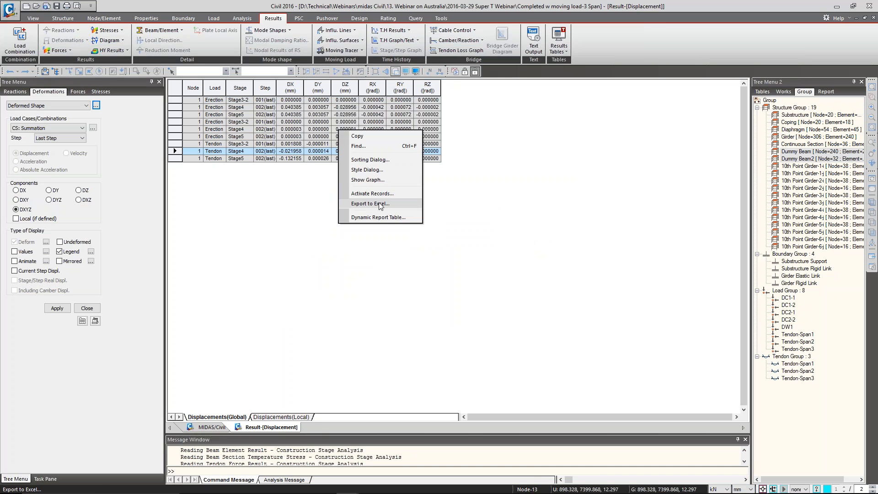
click(265, 115)
click(208, 427)
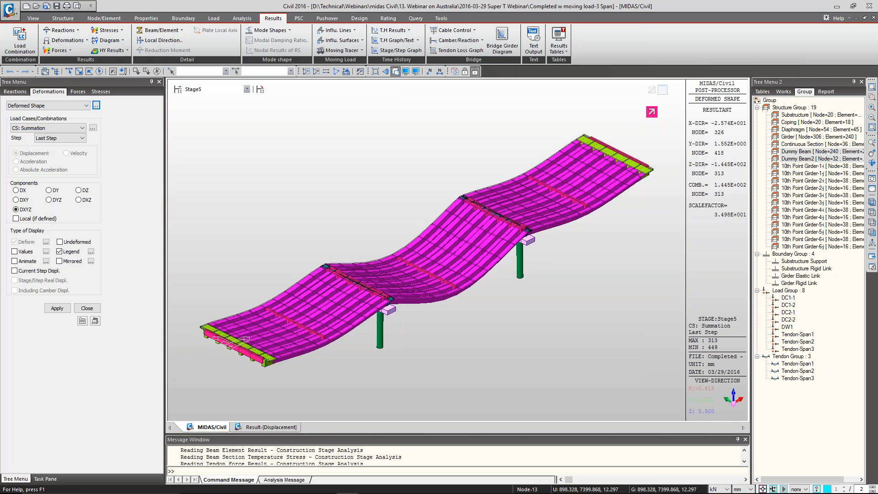
Plot the Beam Stresses Diagram for CS: Dead Load with the maximum Combined component, contour and legend
click(33, 18)
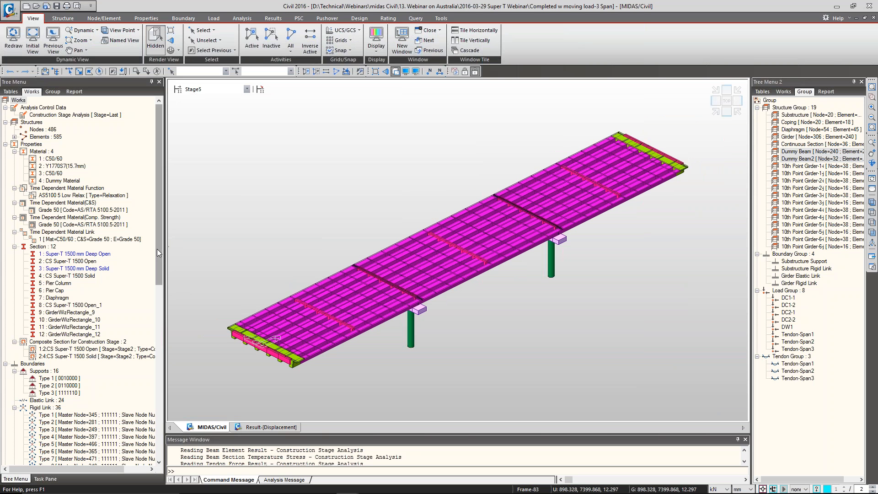
click(274, 18)
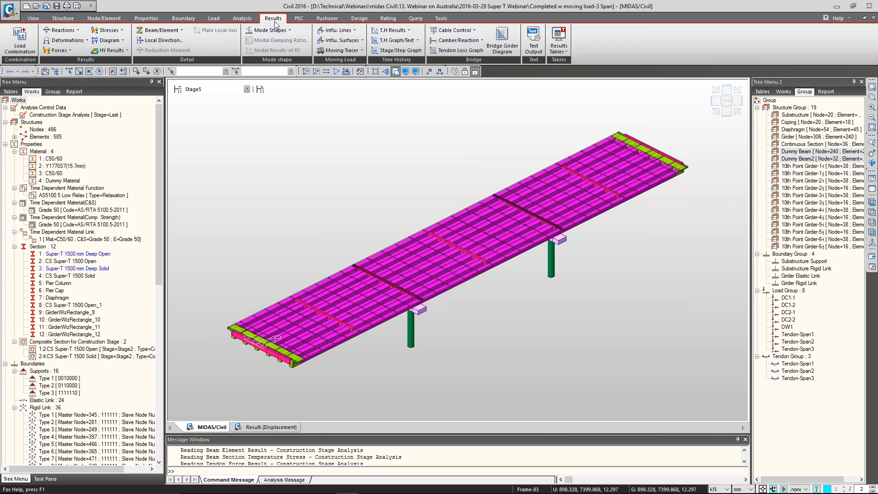
click(107, 30)
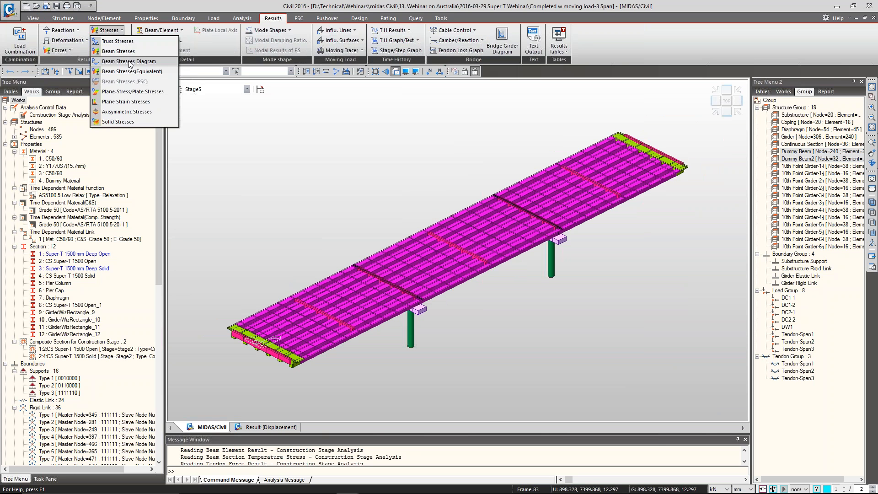
click(129, 61)
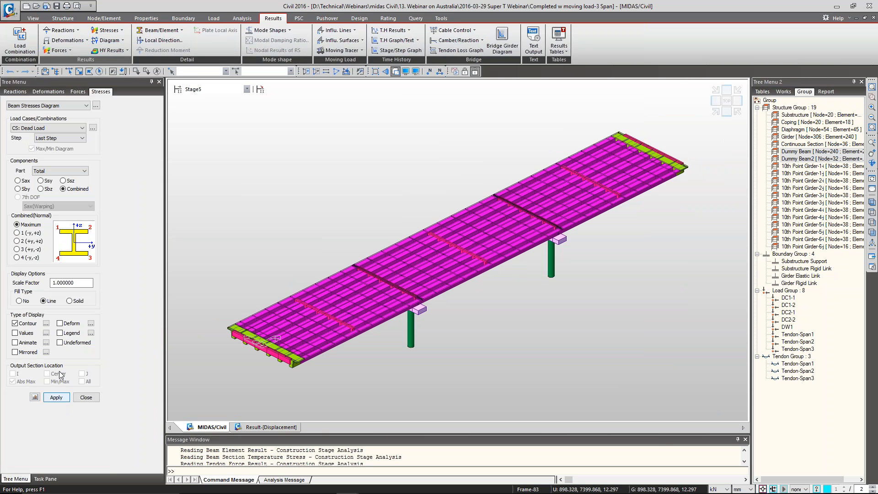
click(64, 398)
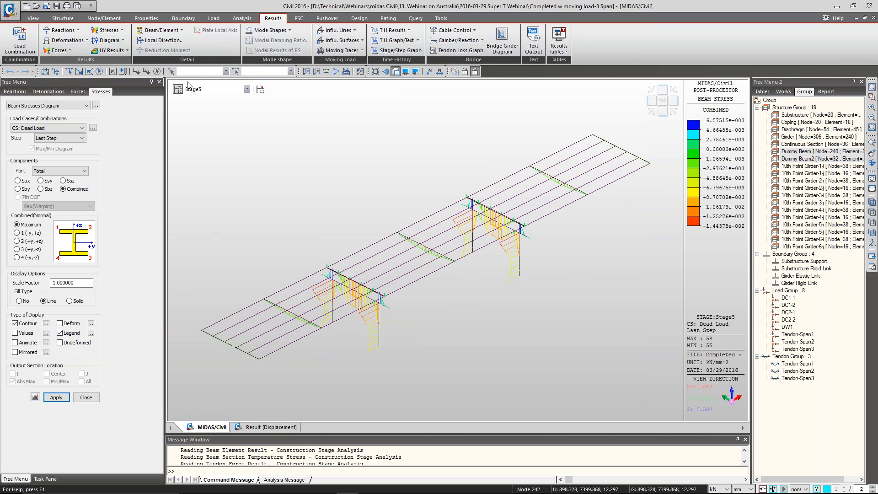
Clear the beam stress diagram from the model and call up the Tendon Time-dependent Loss Graph
click(32, 19)
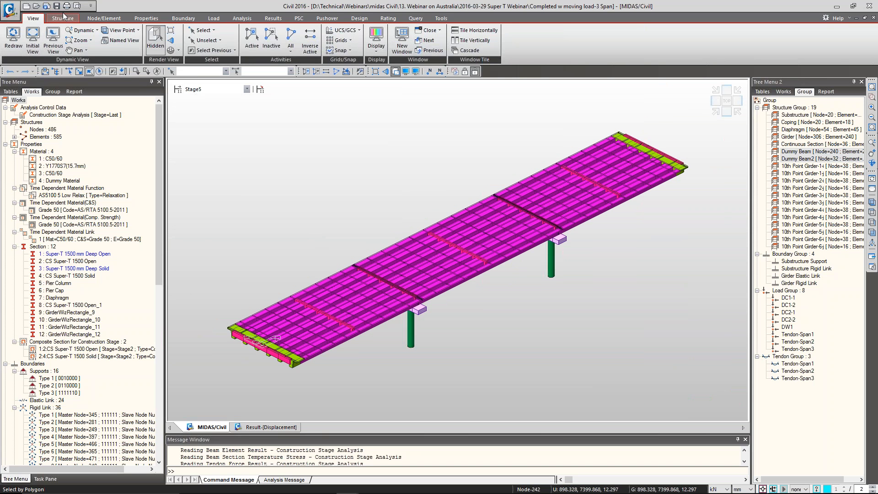
click(273, 18)
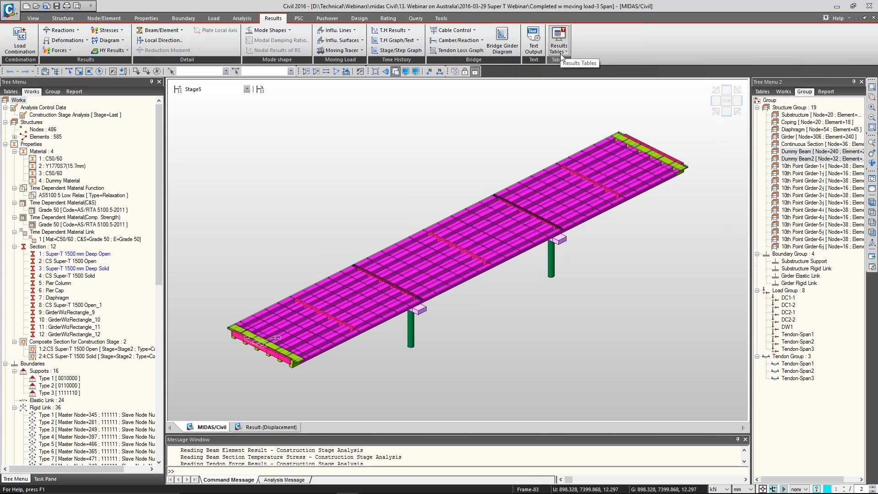
click(467, 53)
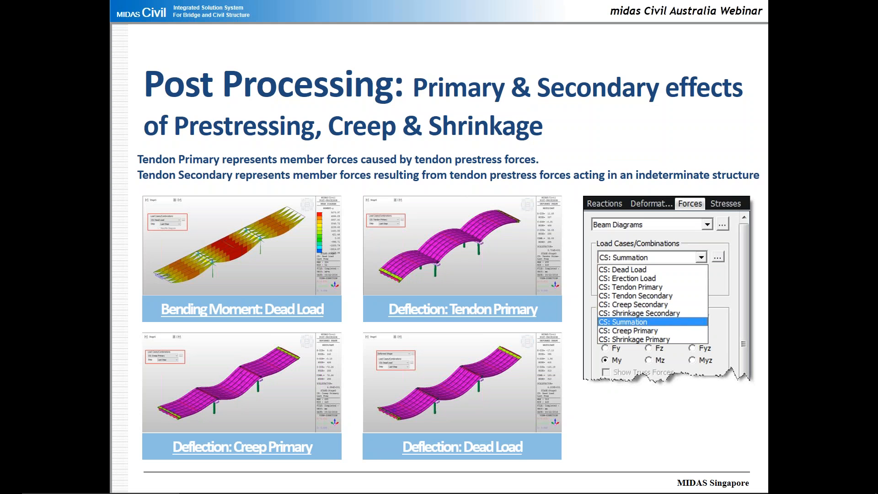
key(Right)
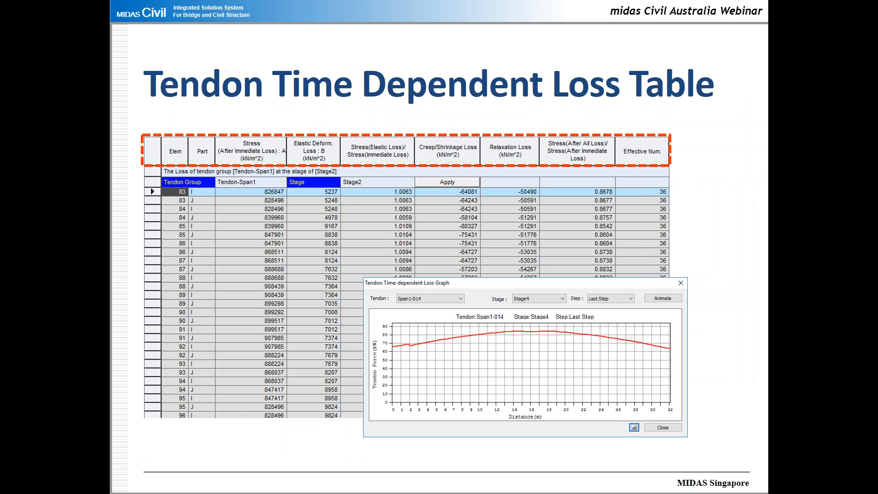
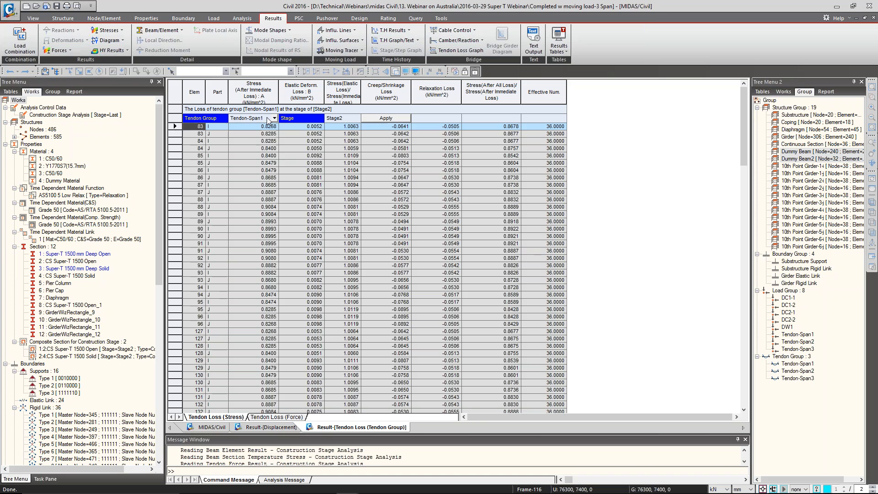
Tabulate the stress losses of tendon group Tendon-Span2 at Stage3-2 and look through the table
click(267, 117)
click(275, 119)
click(265, 133)
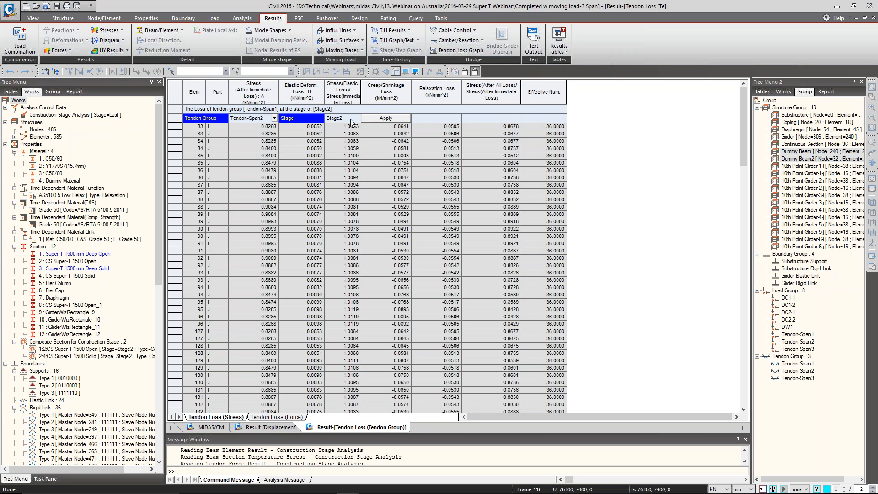
click(354, 119)
click(357, 119)
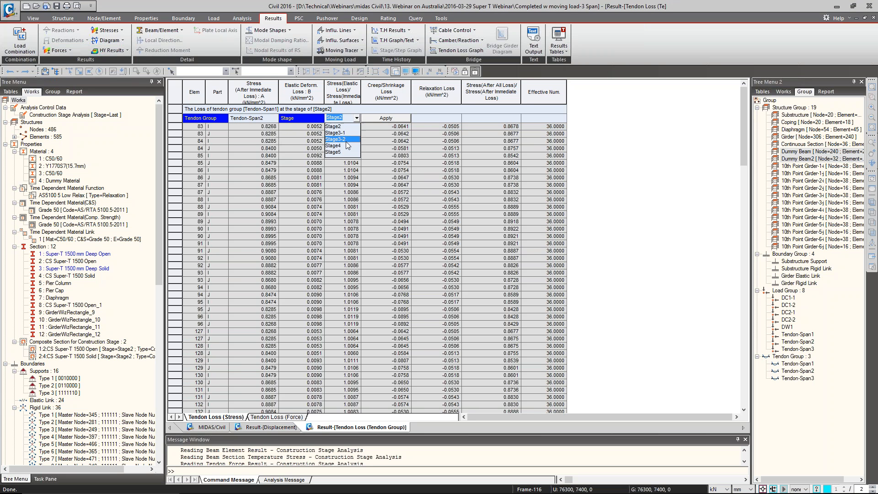
click(345, 140)
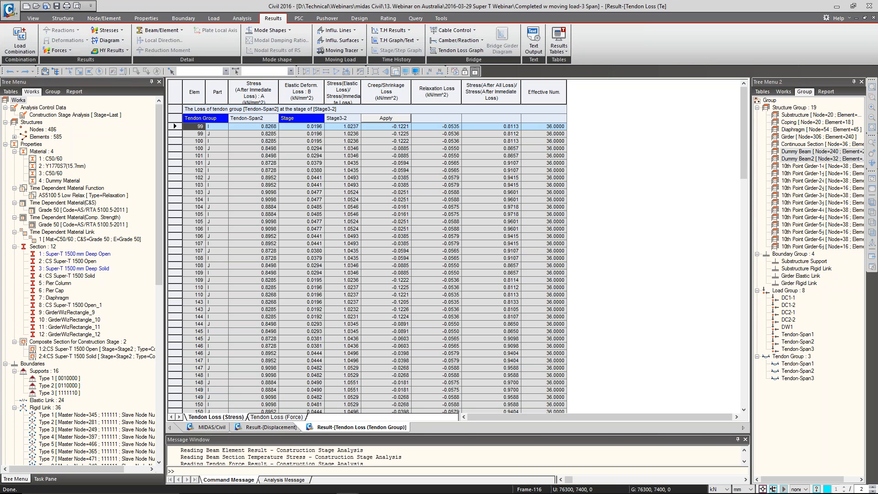
scroll(473, 226, down, 12)
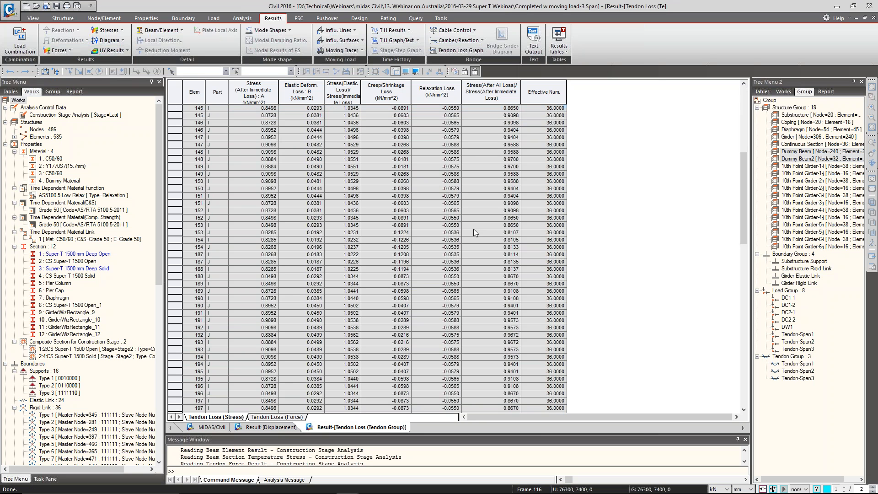
scroll(474, 232, down, 15)
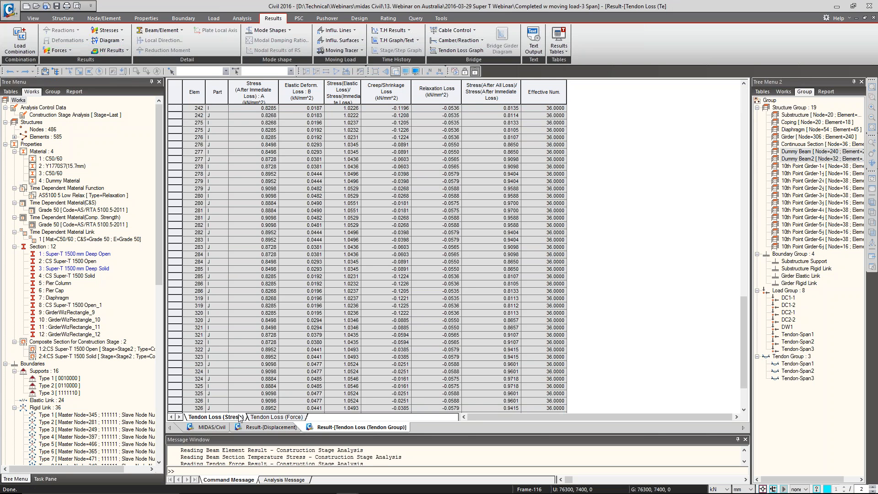
View the Tendon Loss (Force) table and close both the tendon loss and displacement result tables
click(274, 417)
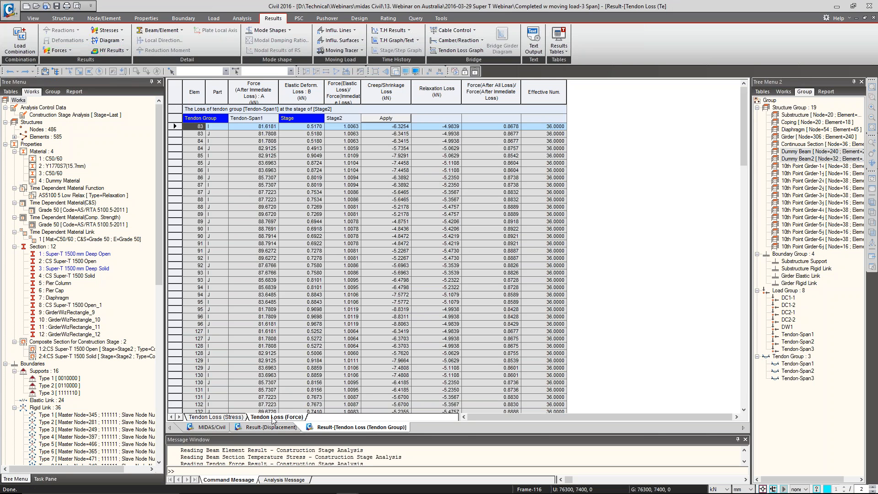
click(362, 251)
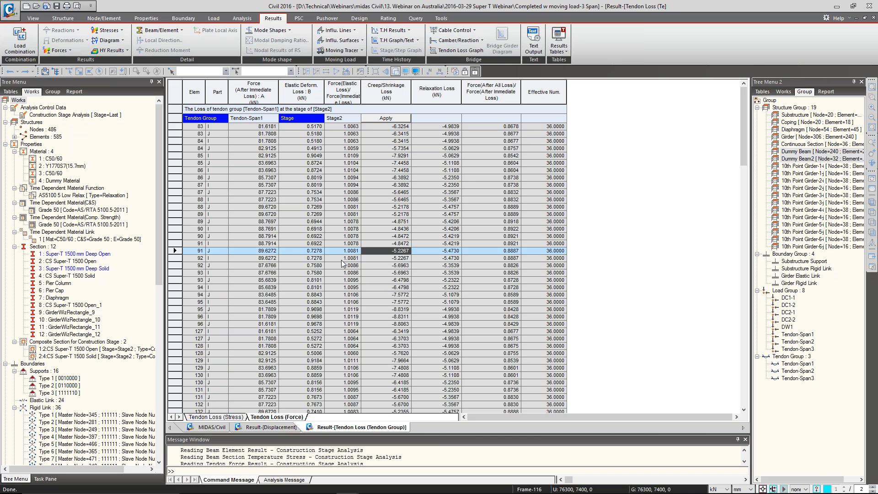
right_click(356, 428)
click(393, 442)
right_click(280, 428)
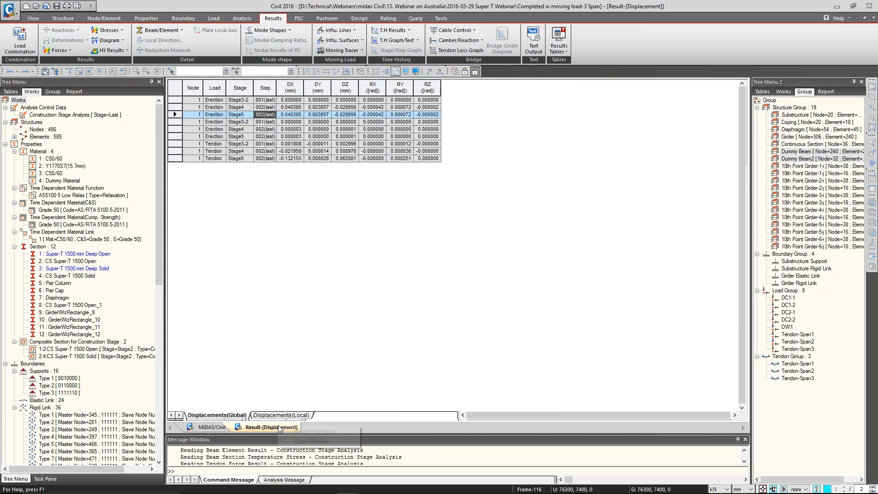
click(299, 441)
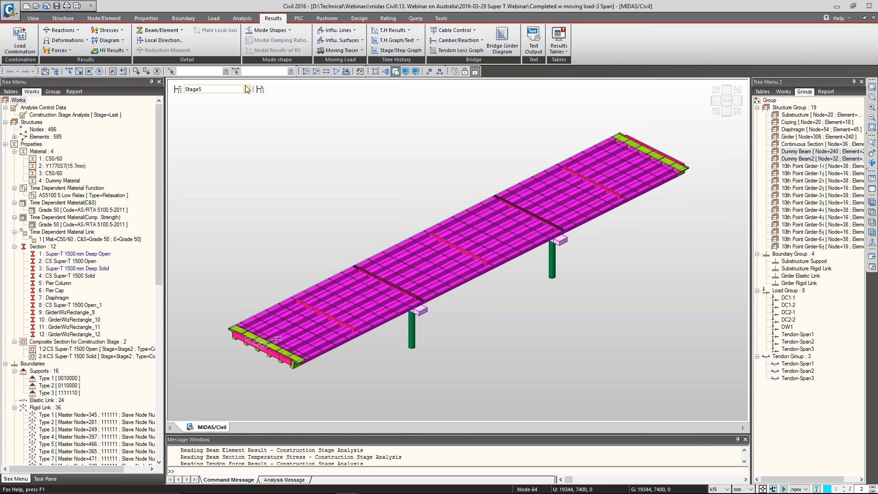
Call up Beam Diagrams, switch the stage to PostCS and choose the load case ST: Temperature - Heatin
click(58, 50)
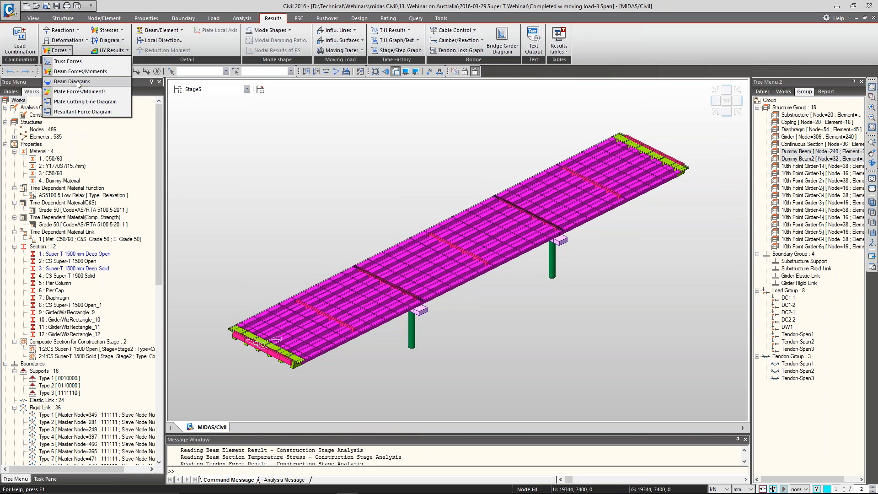
click(72, 81)
click(247, 89)
click(203, 139)
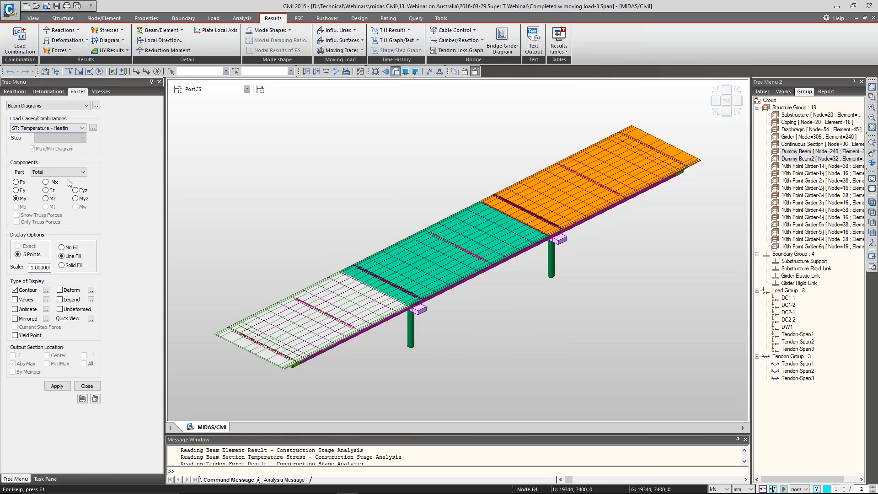
click(54, 131)
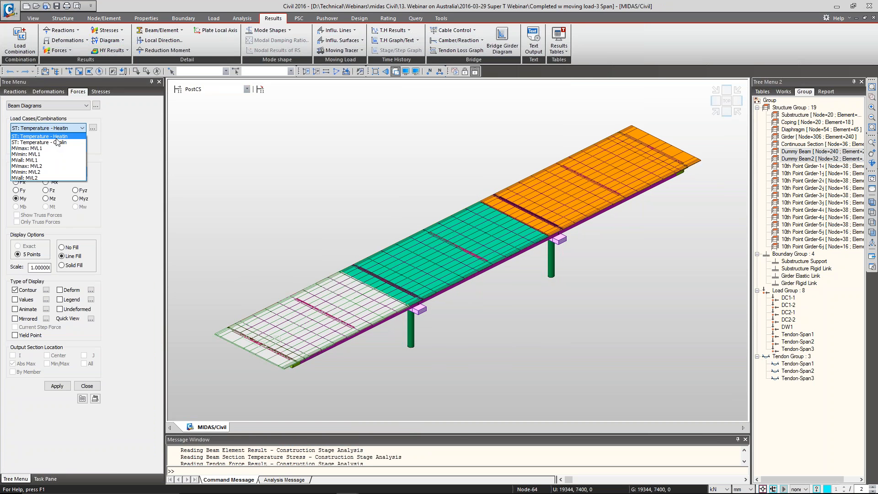
click(56, 138)
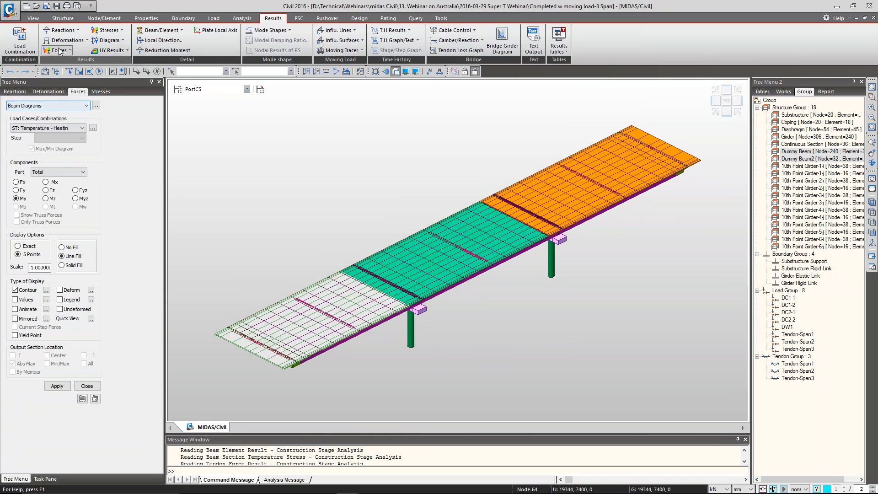
Plot the DXYZ deformed shape for ST: Temperature - Heatin and inactivate both dummy beam groups, viewed from the front
click(48, 91)
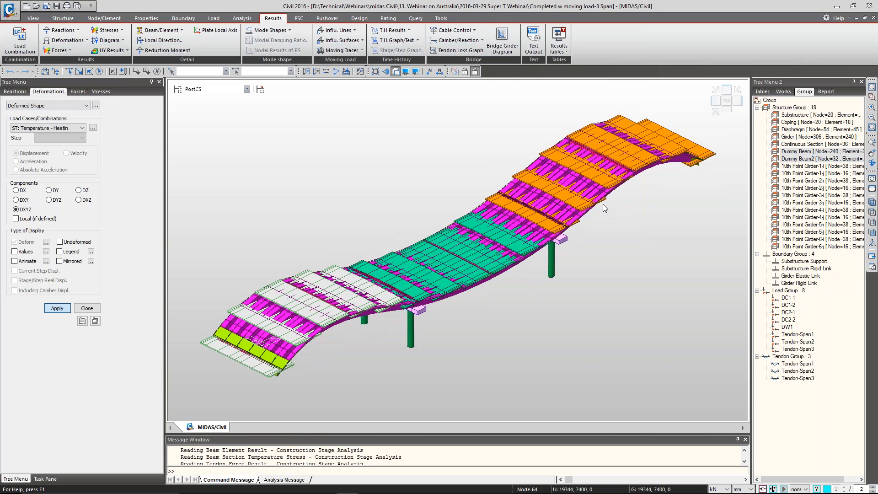
right_click(812, 154)
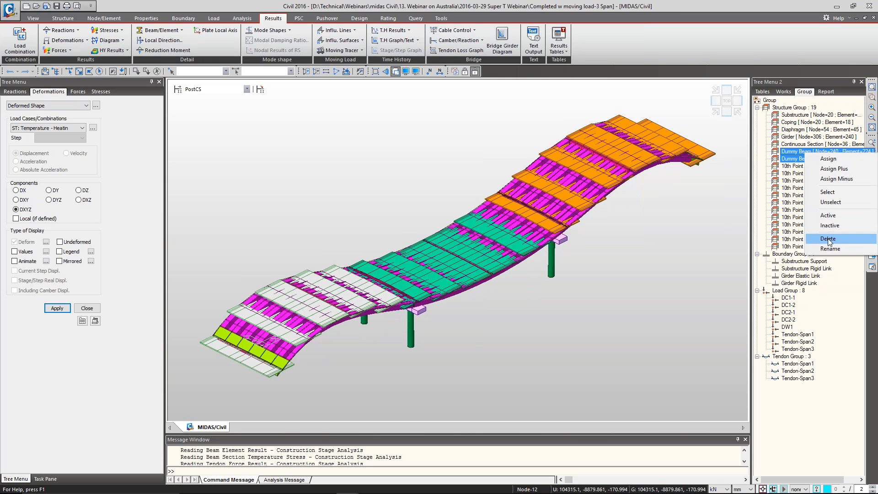
click(829, 227)
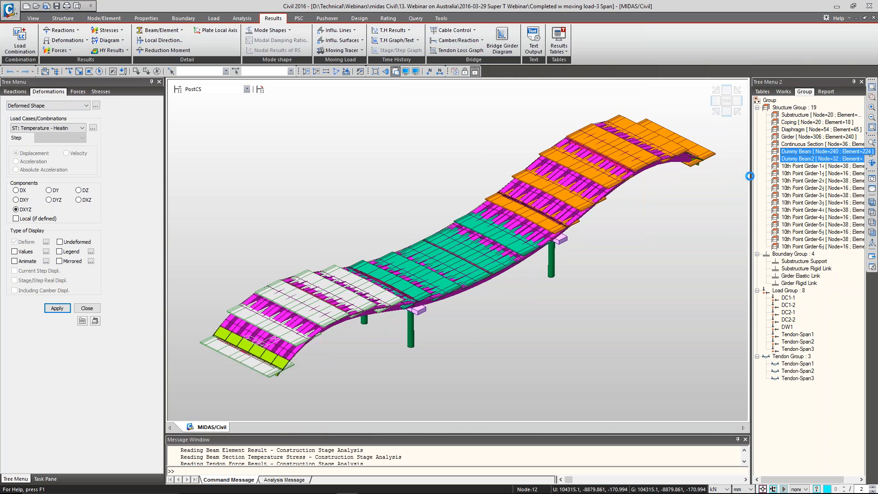
click(727, 111)
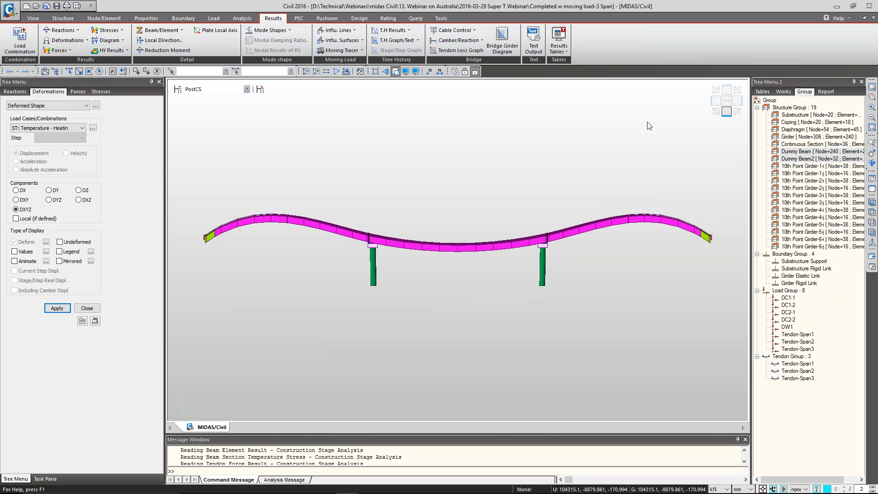
Clear the deformed shape with the initial view and return the bridge to an isometric view
click(33, 19)
click(33, 39)
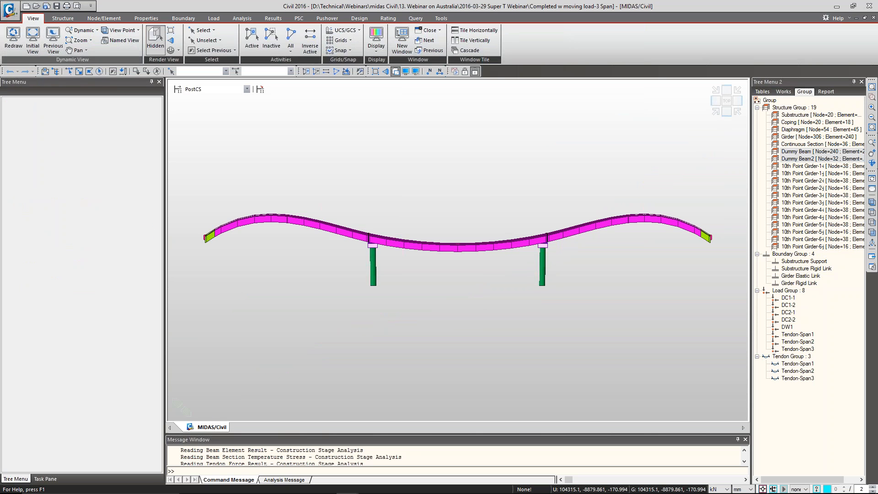
click(716, 112)
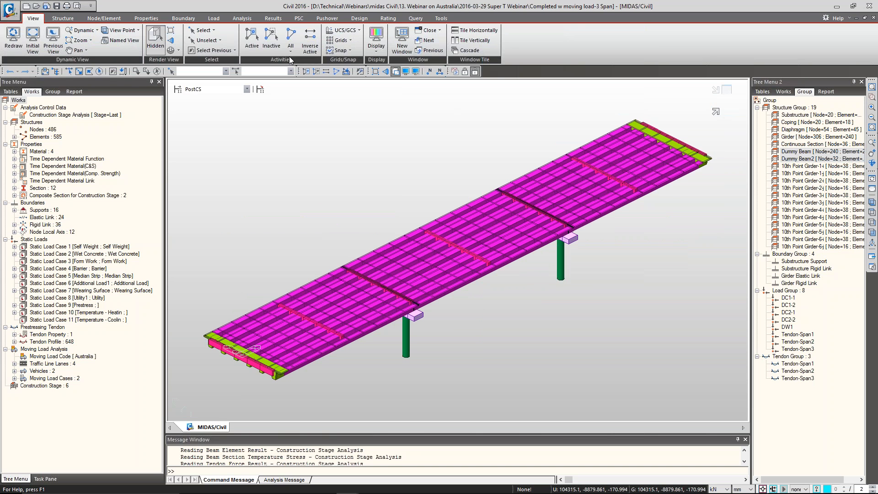
Plot the My beam influence lines for LANE all at part i of key element 1 and of element 234
click(358, 17)
click(273, 18)
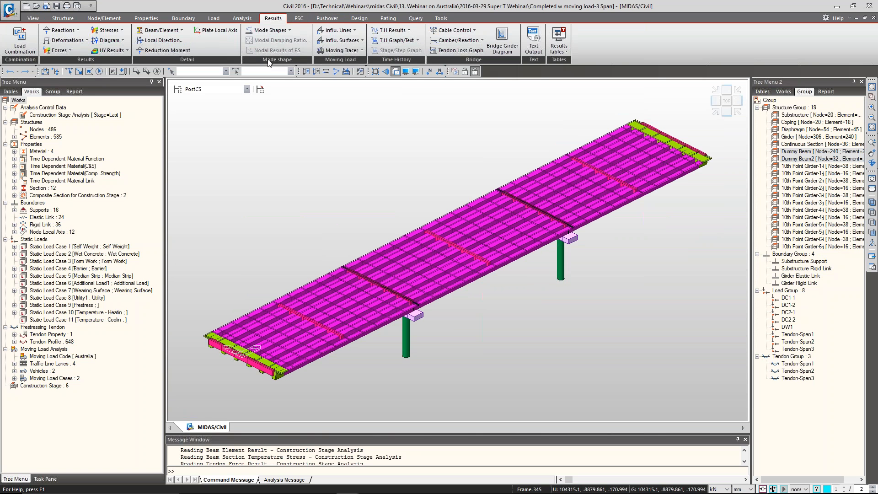
click(347, 31)
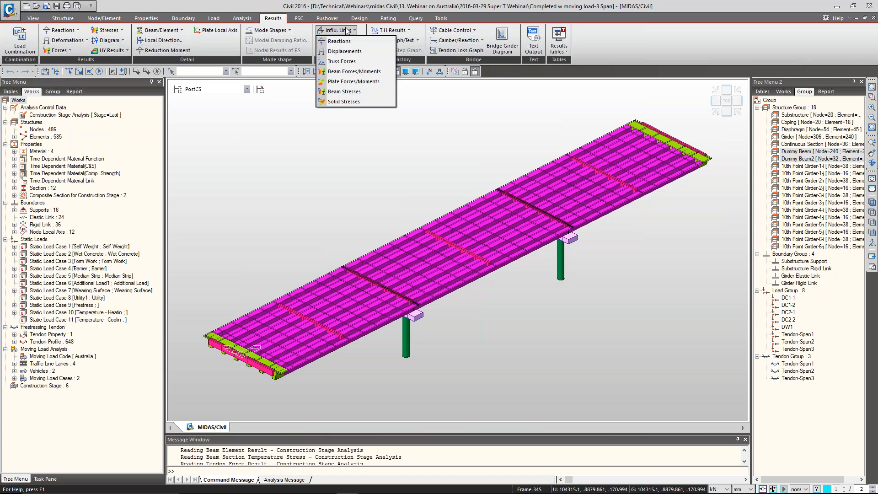
click(351, 72)
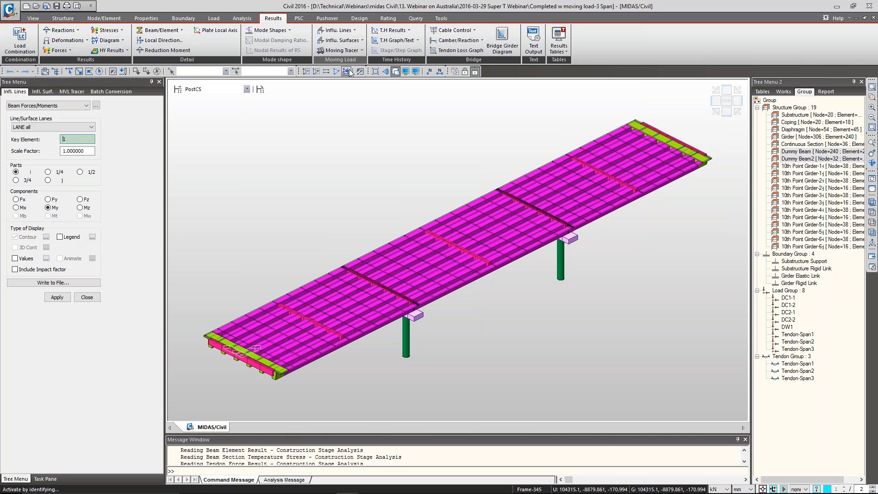
click(55, 299)
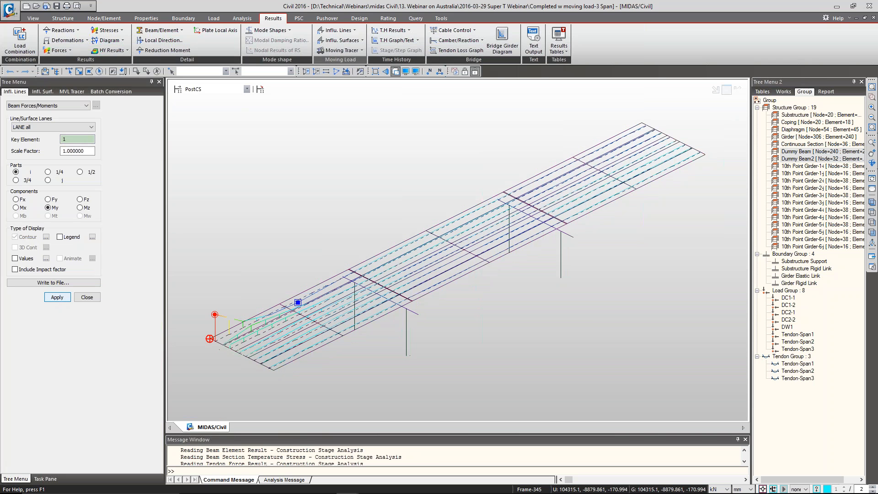
click(424, 270)
click(57, 298)
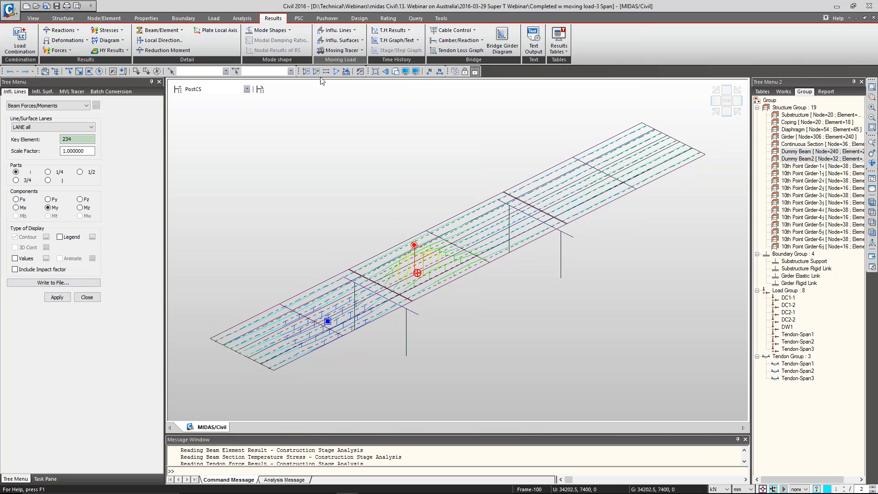
Run the beam forces moving load tracer for MVmax: MVL1 at element 237, part i, component My, with contour and applied loads
click(343, 50)
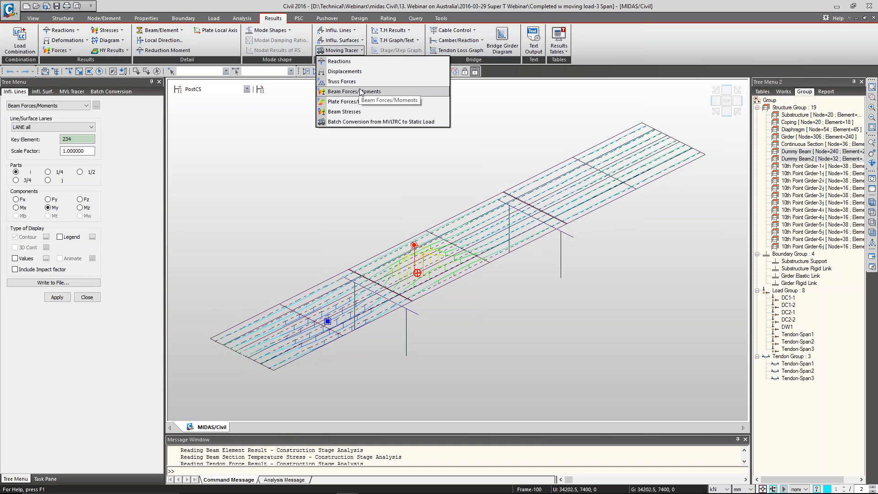
click(361, 92)
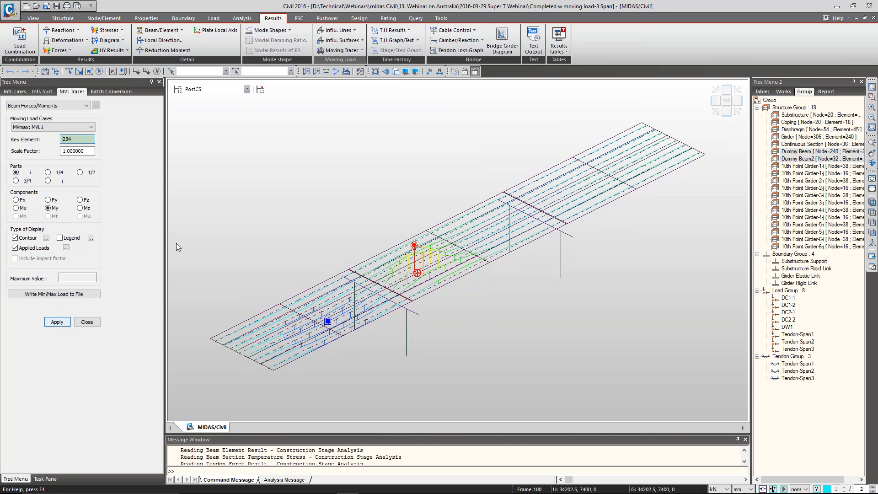
click(75, 139)
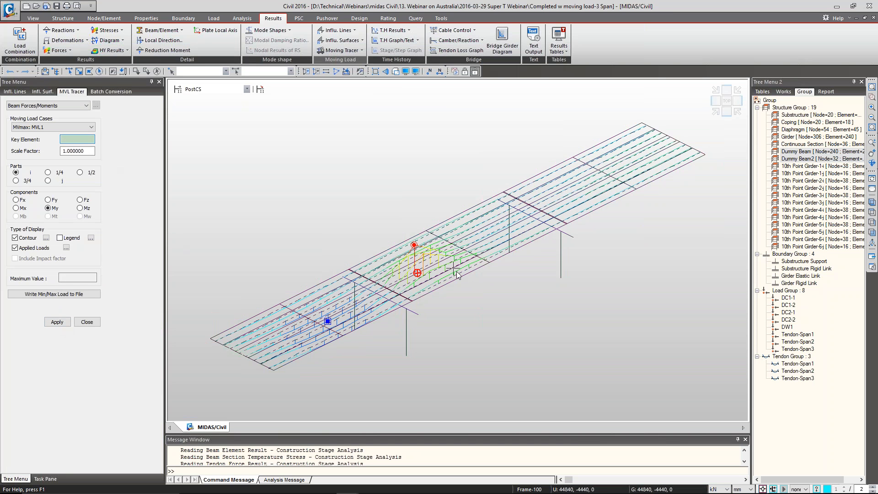
click(471, 246)
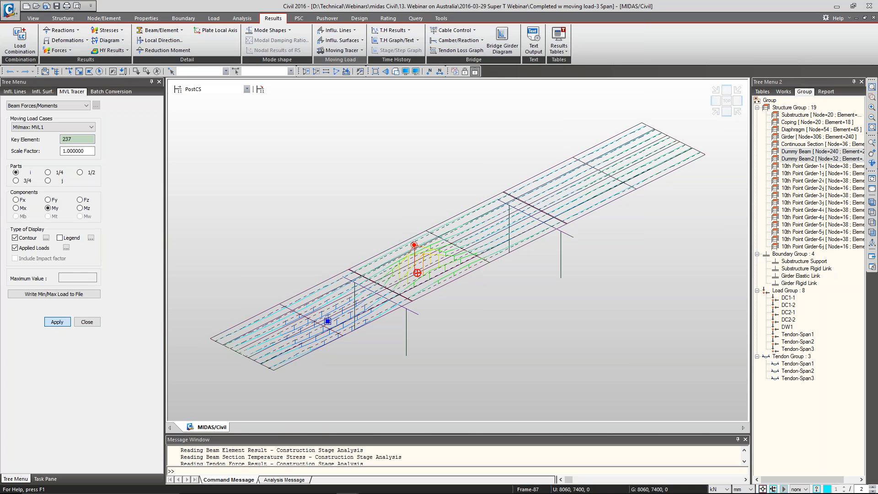
click(56, 321)
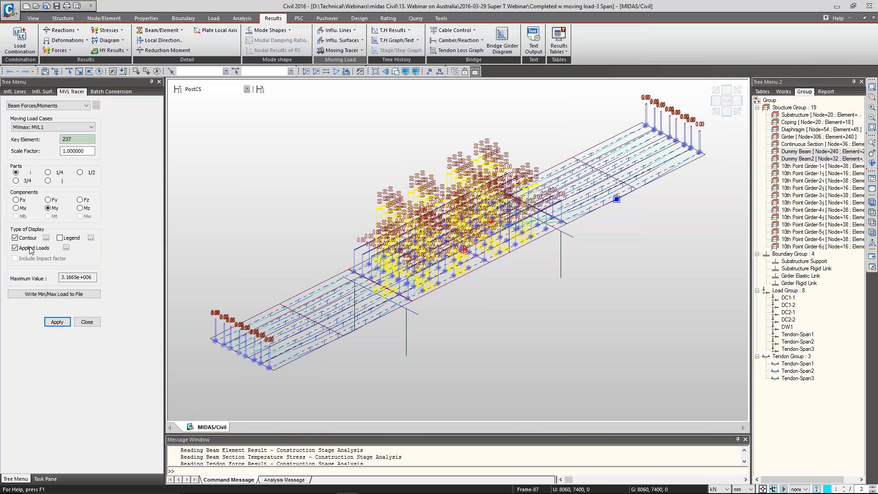
Hide the load values of the traced moving loads and change the length unit to m
click(66, 248)
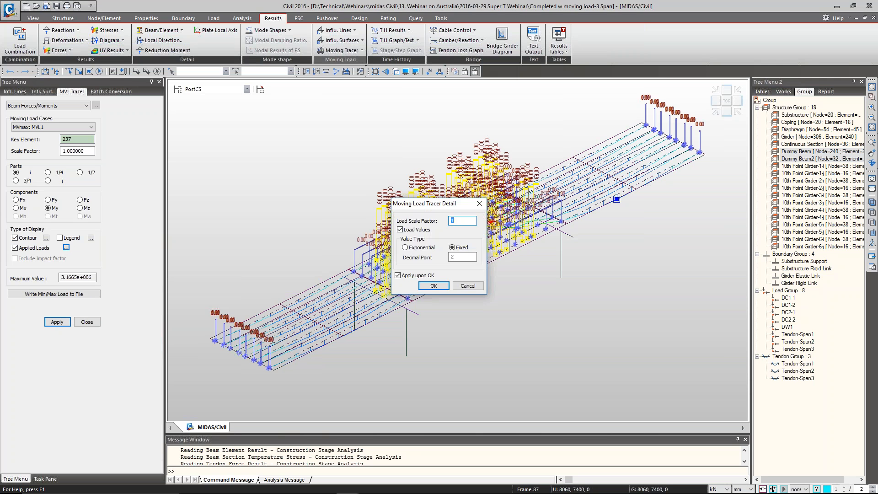
click(434, 286)
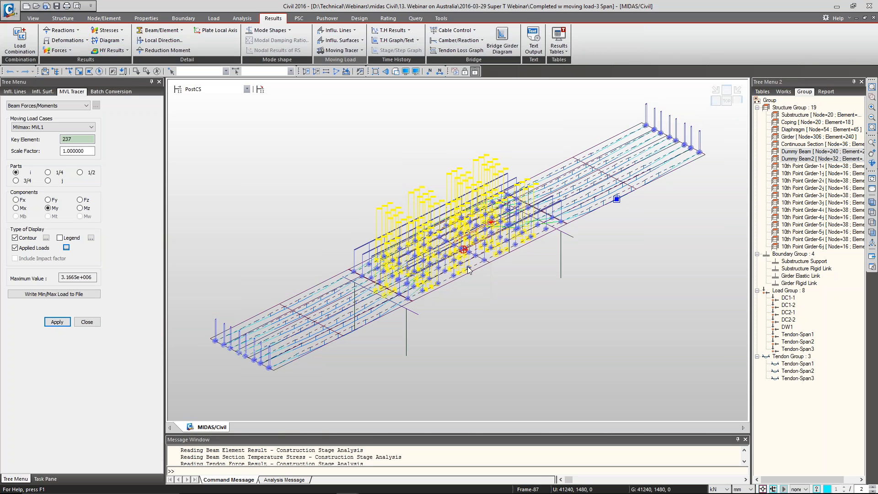
ctrl+middle_drag(479, 265, 447, 250)
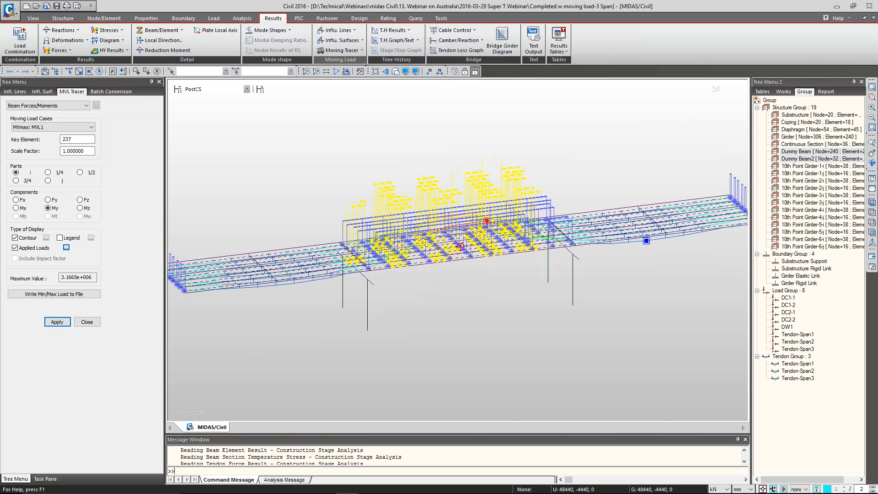
ctrl+middle_drag(343, 275, 362, 304)
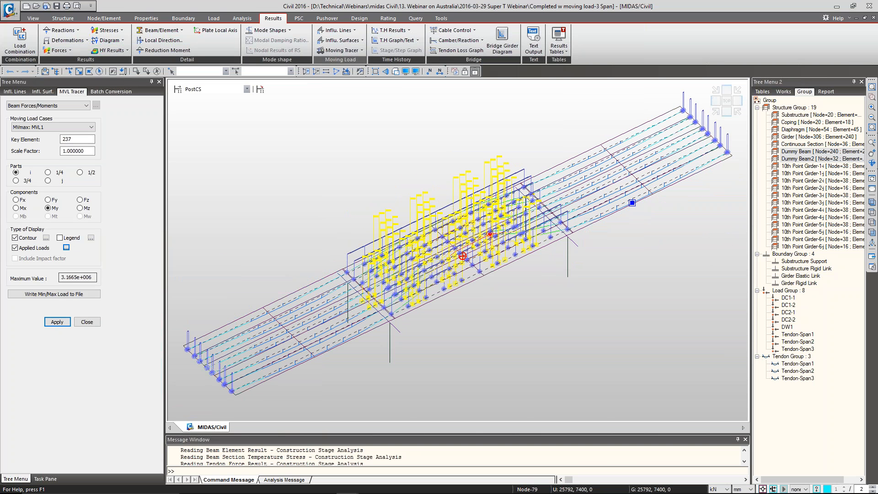
click(742, 489)
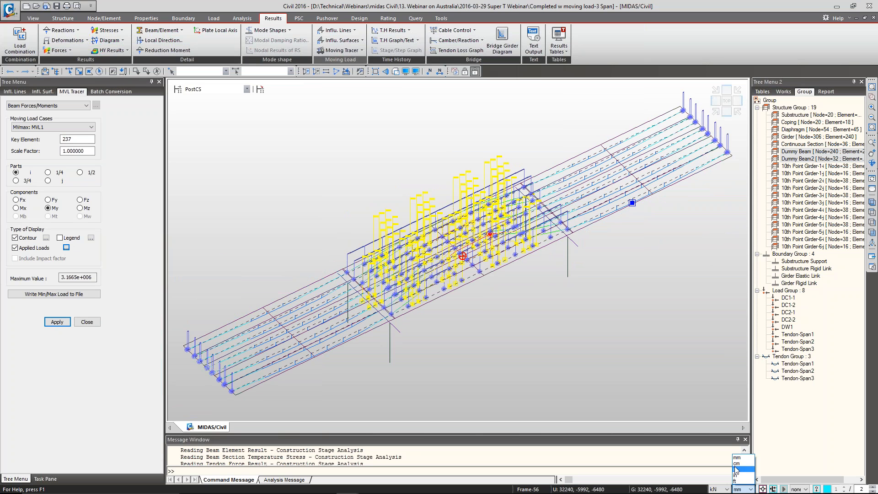
click(737, 469)
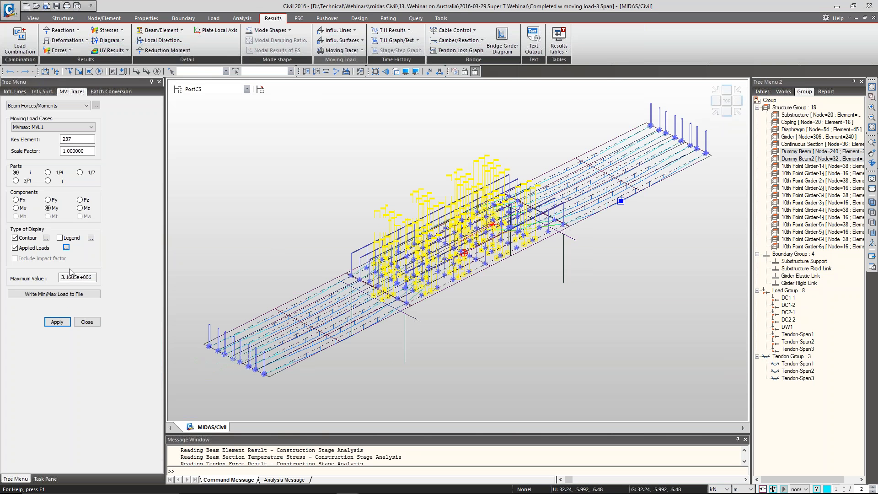
Trace MVmax: MVL1 at element 237, component My, in the updated units with the legend shown, from the isometric view
click(58, 322)
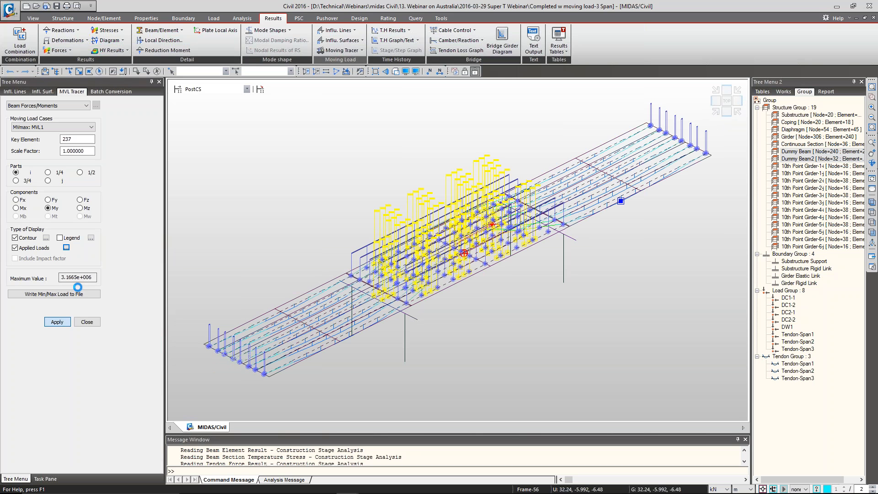
drag(93, 278, 49, 275)
click(60, 238)
click(57, 323)
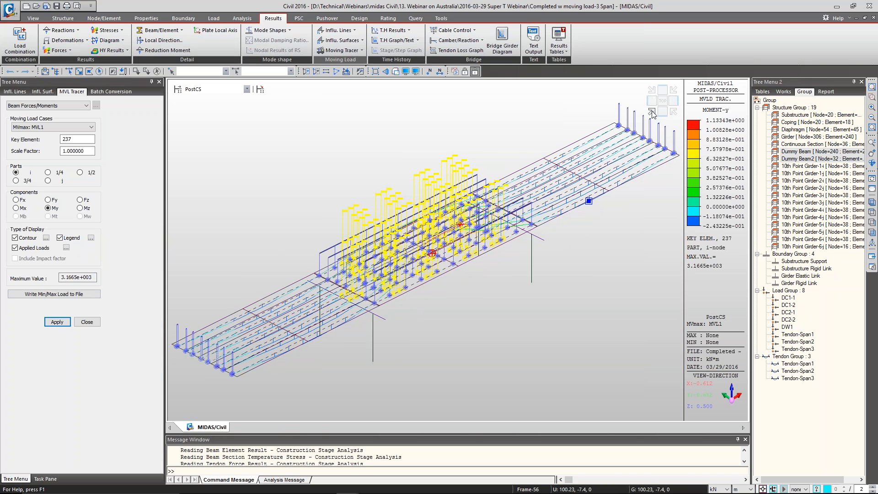
click(652, 113)
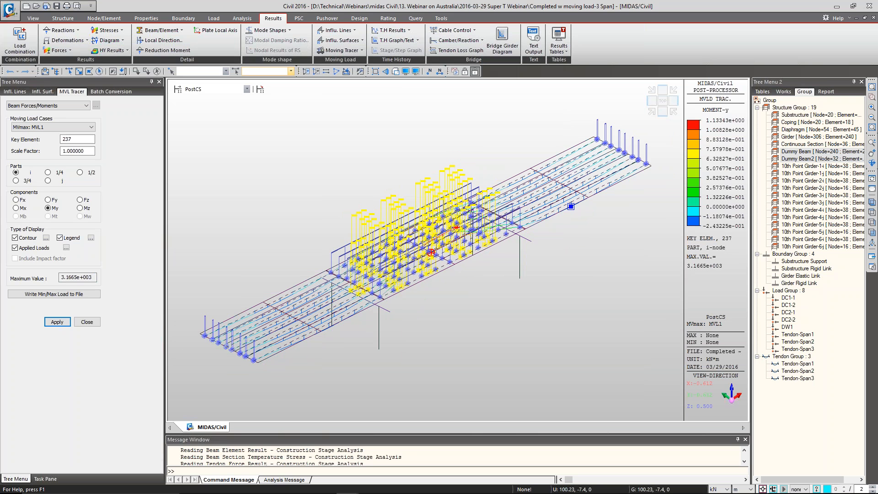
Plot the My beam diagram for MVmax: MVL1 with line fill, contour and legend
click(58, 51)
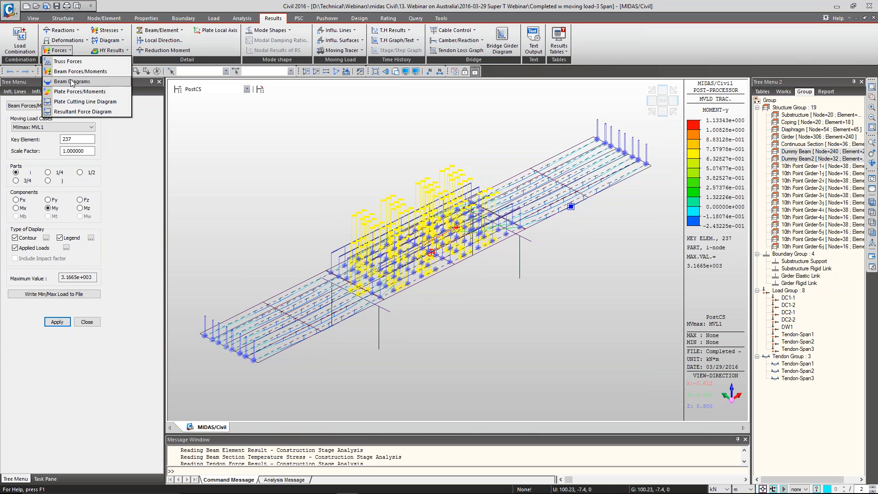
click(64, 82)
click(57, 385)
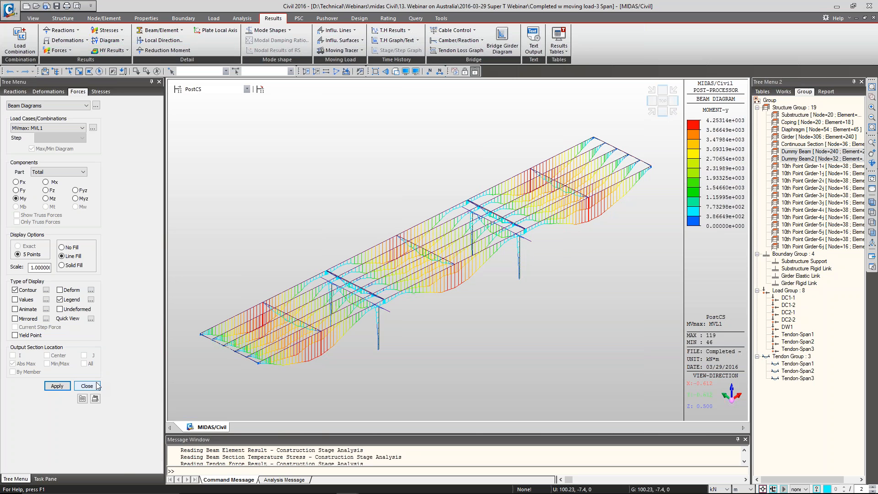
Close the beam diagram settings, restore the initial view and render the bridge with hidden surfaces
click(86, 386)
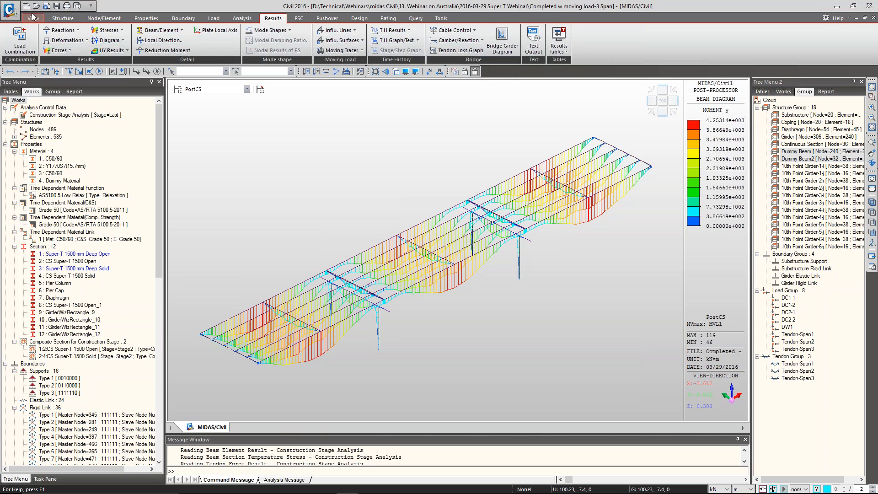
click(32, 18)
click(33, 45)
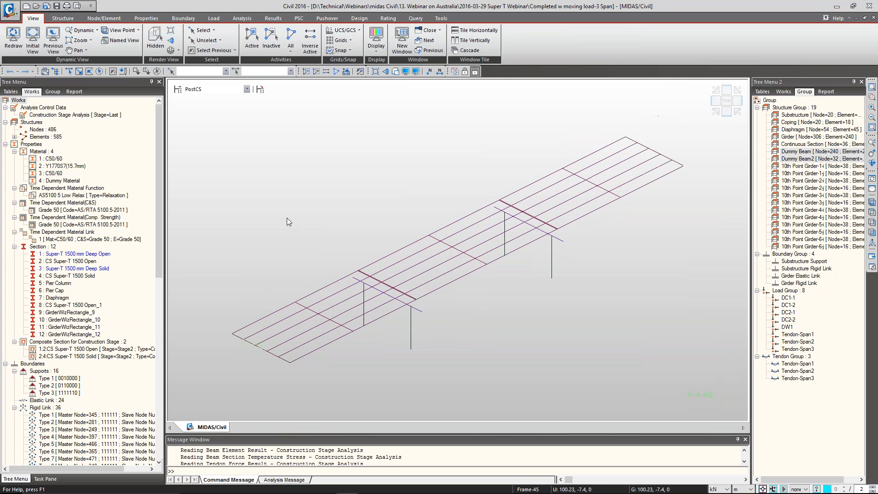
key(ctrl+h)
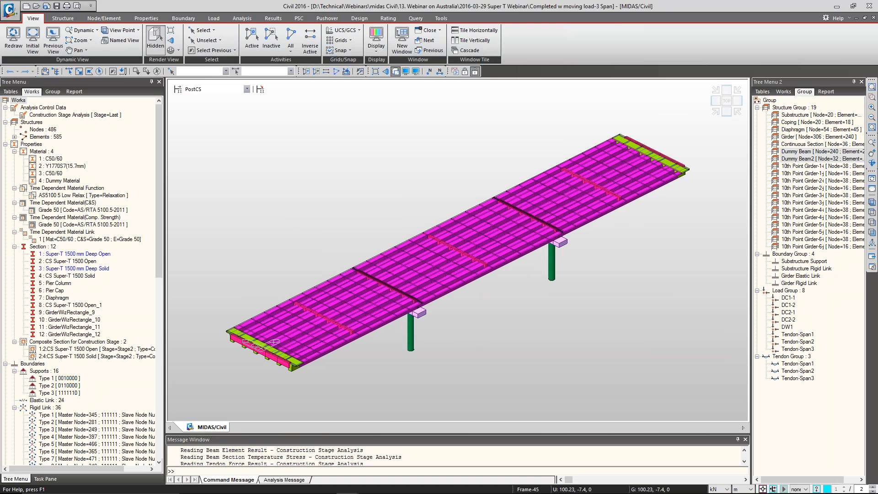
key(alt+Tab)
key(Page_Down)
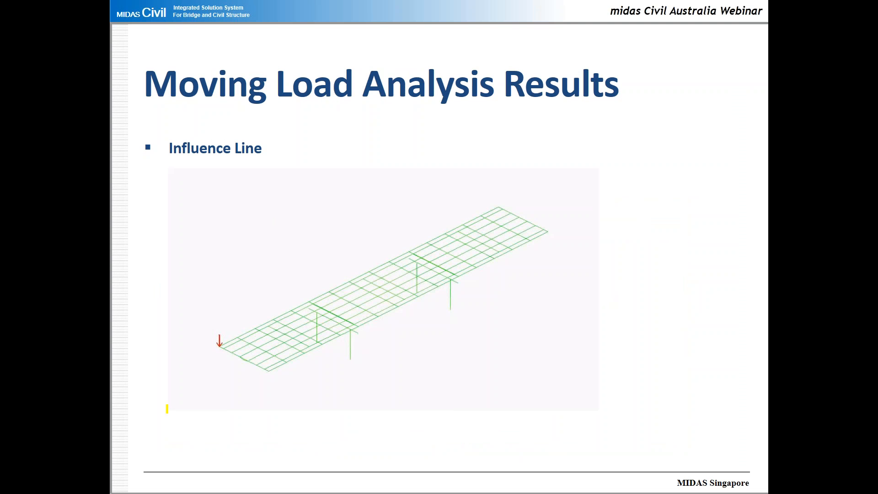
click(154, 485)
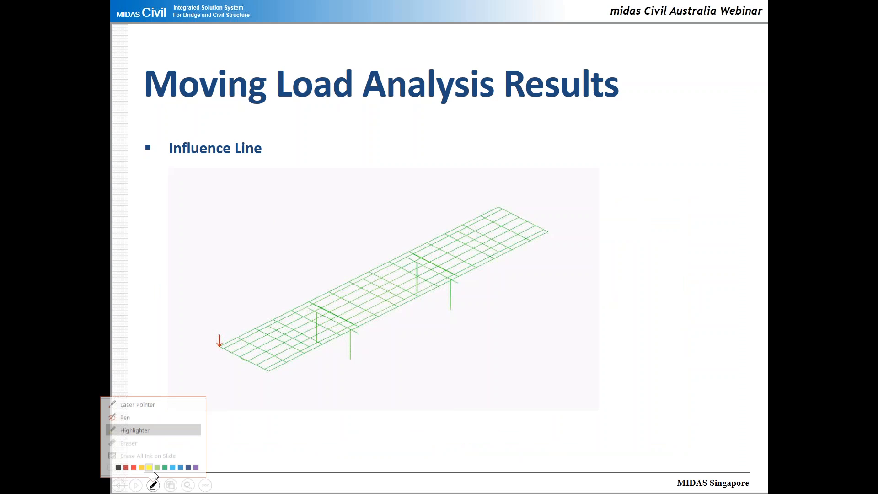
click(142, 430)
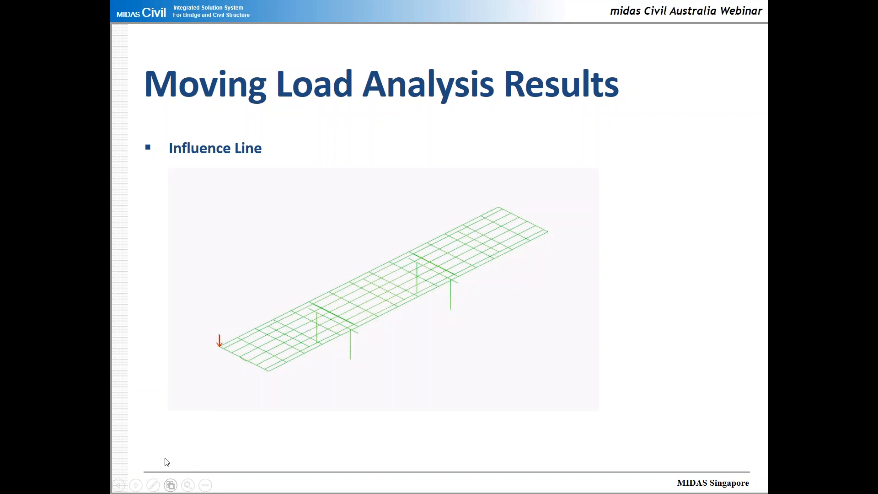
click(183, 399)
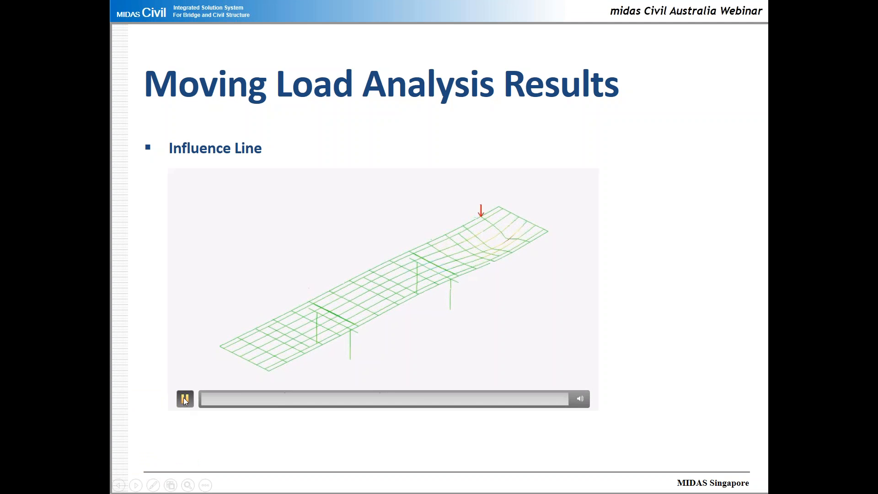
click(185, 400)
key(Right)
key(Right)
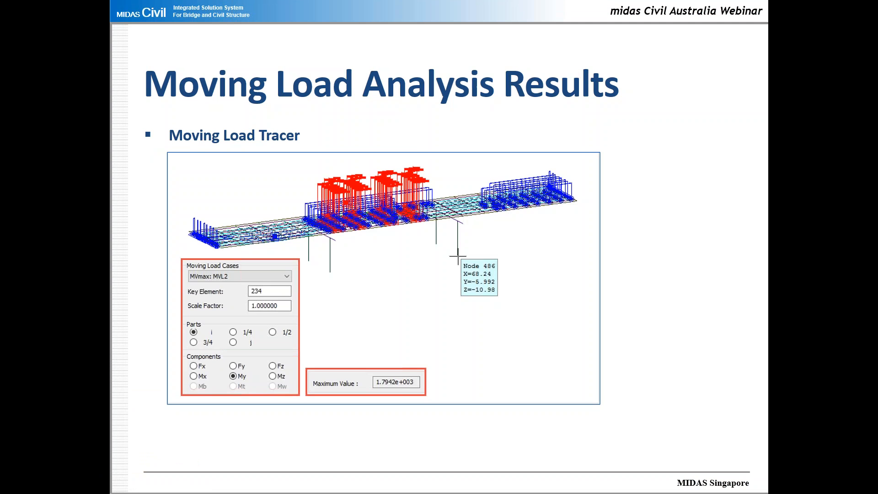
key(Right)
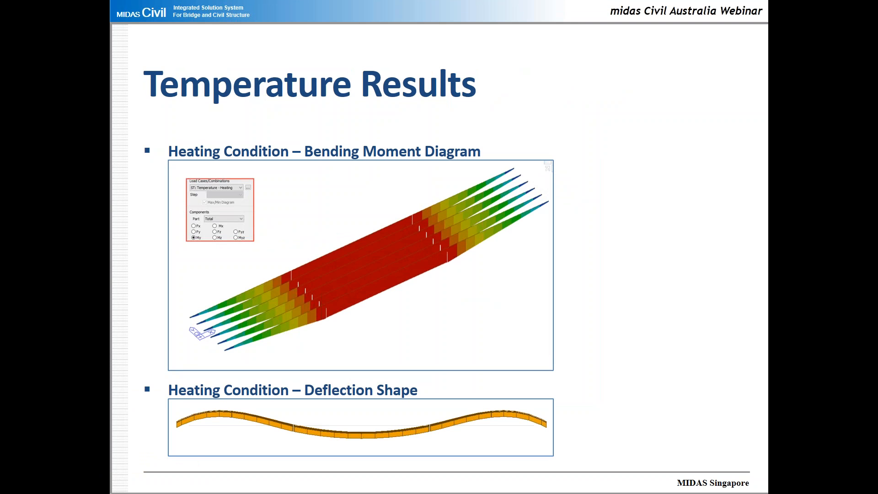
key(Right)
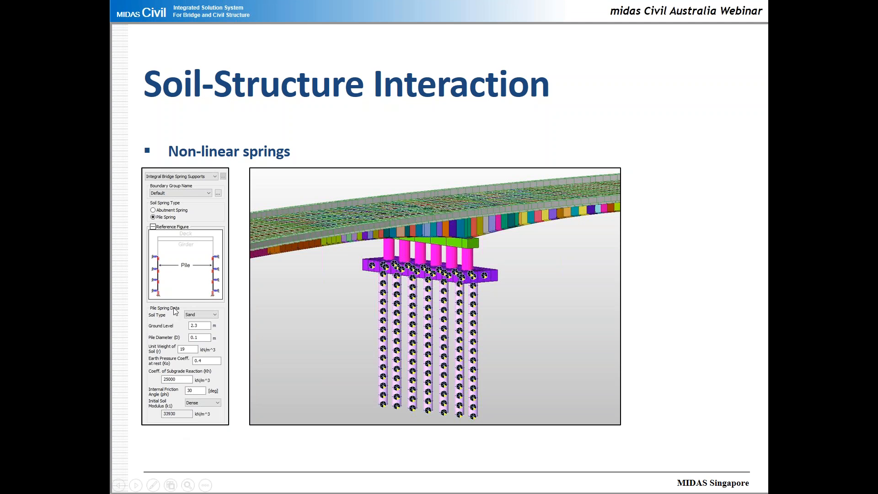
click(188, 485)
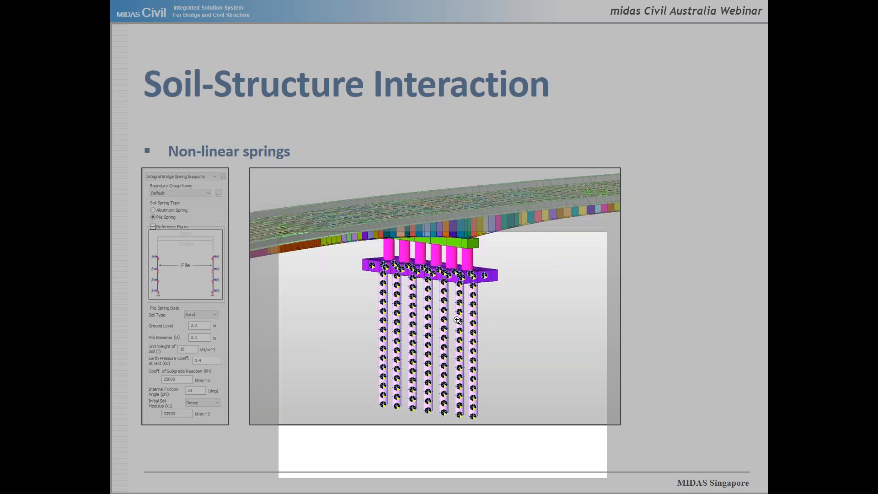
click(410, 312)
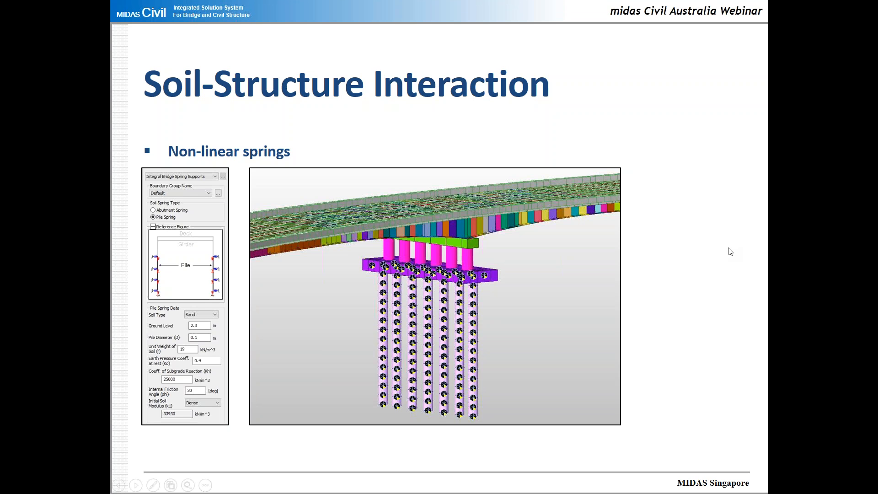
key(Right)
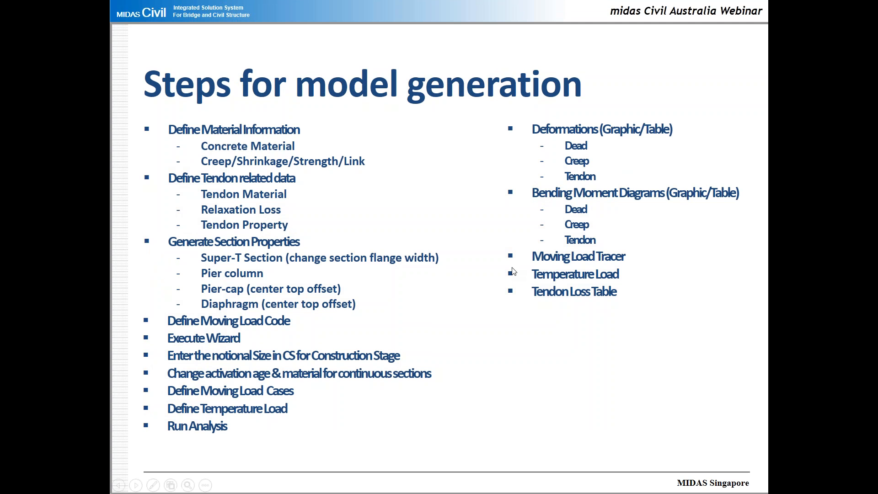
click(354, 324)
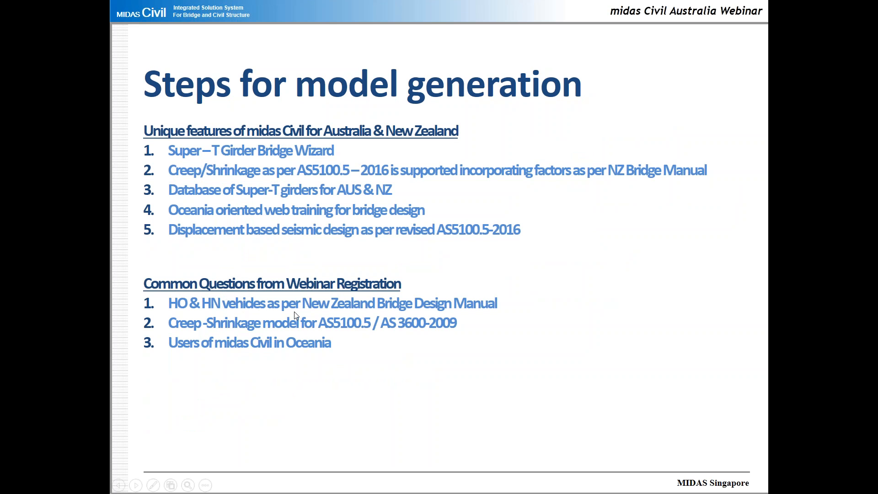
Close the window of the completed three-span model and switch to the window with Start Model
key(alt+Tab)
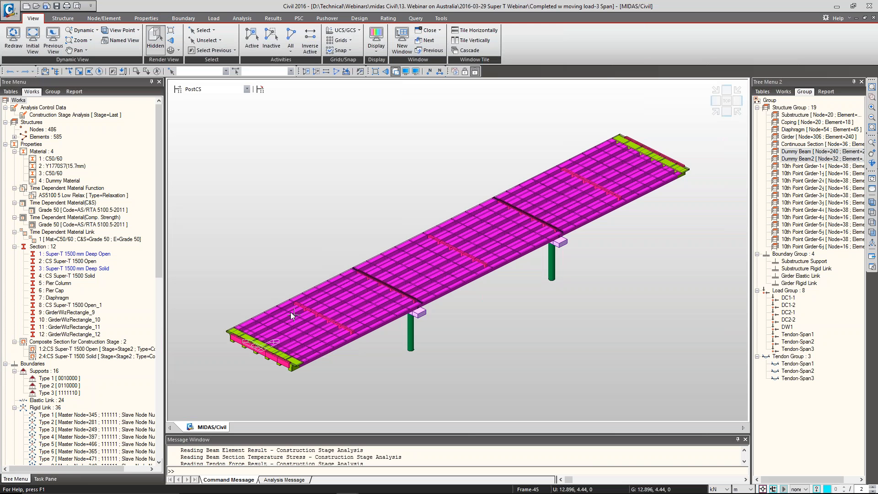
click(869, 6)
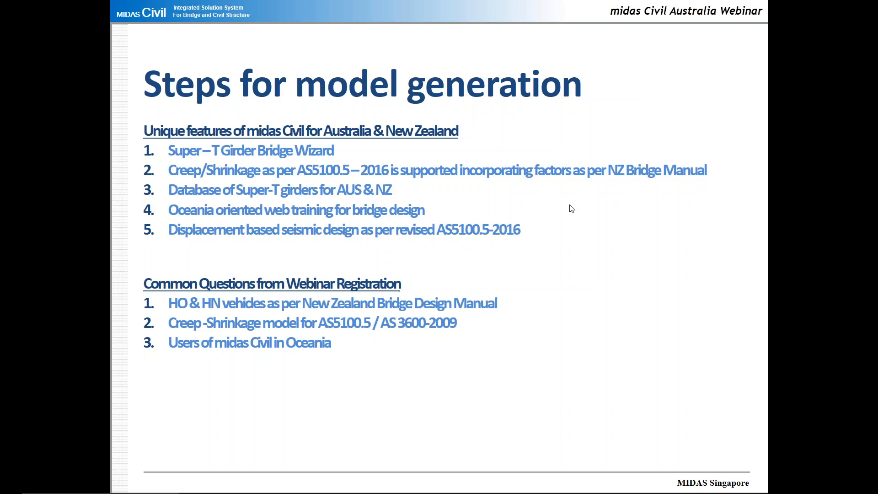
key(alt+Tab)
key(Tab)
key(Tab)
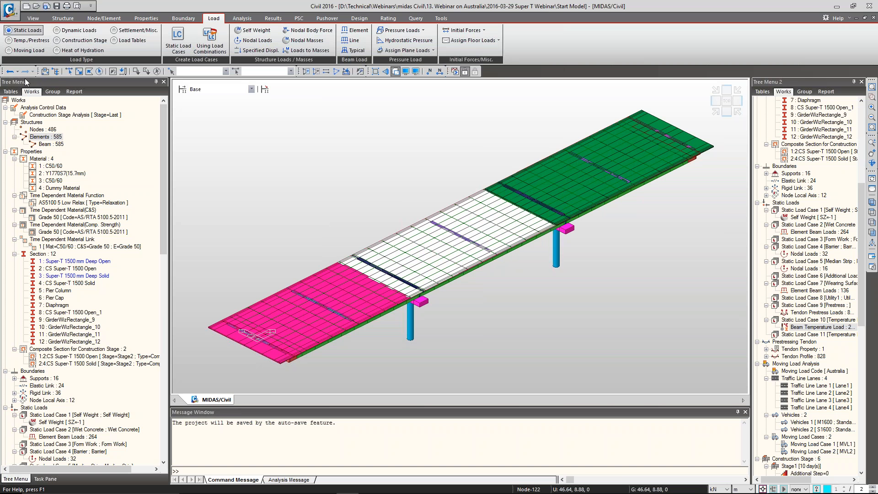
Save a copy of the current model in the same folder as Start Model-Webinar
click(37, 6)
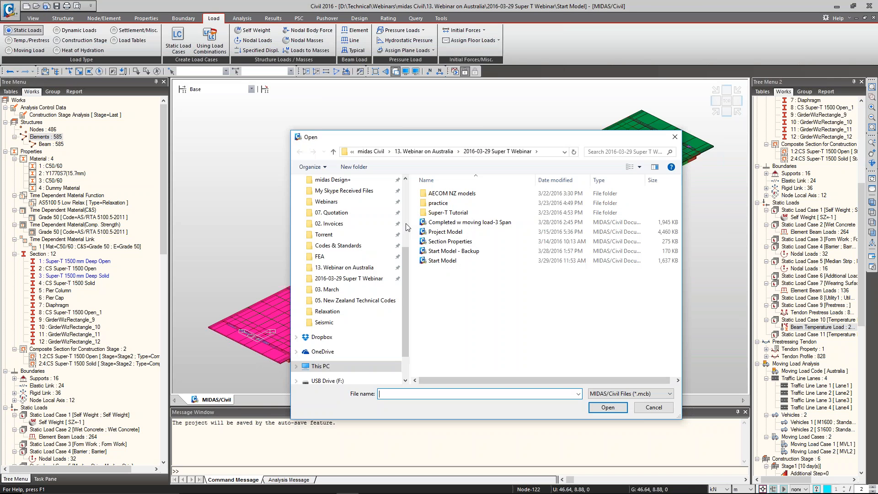
click(653, 408)
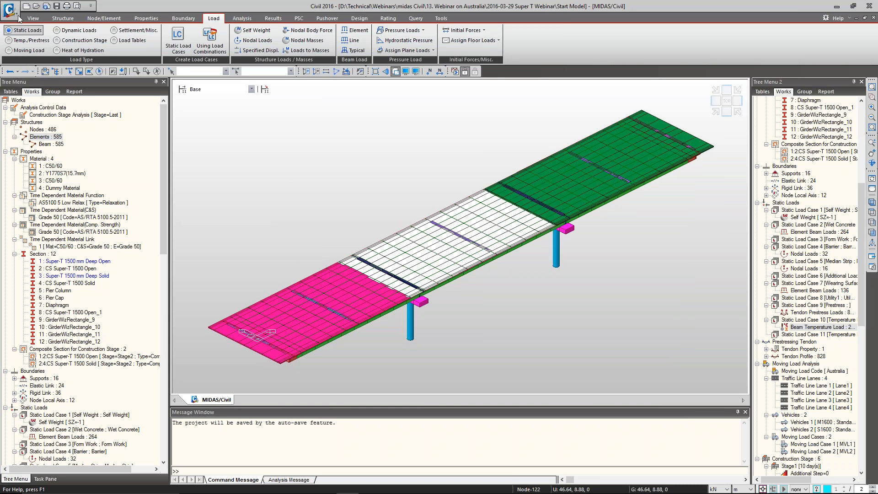
key(alt+f)
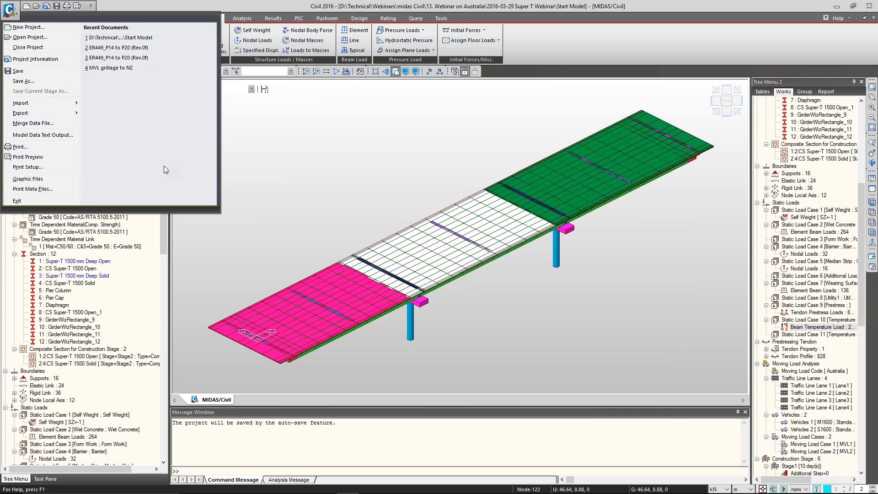
click(32, 81)
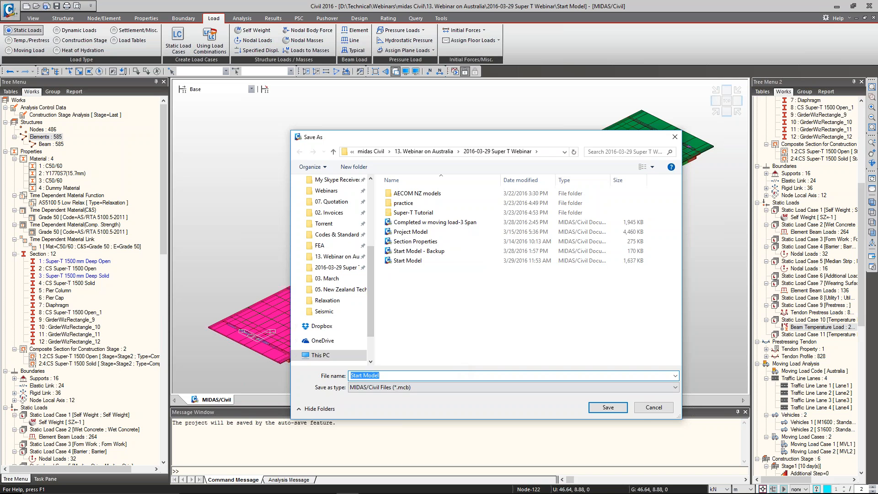
click(458, 376)
text(-Webinar)
key(Return)
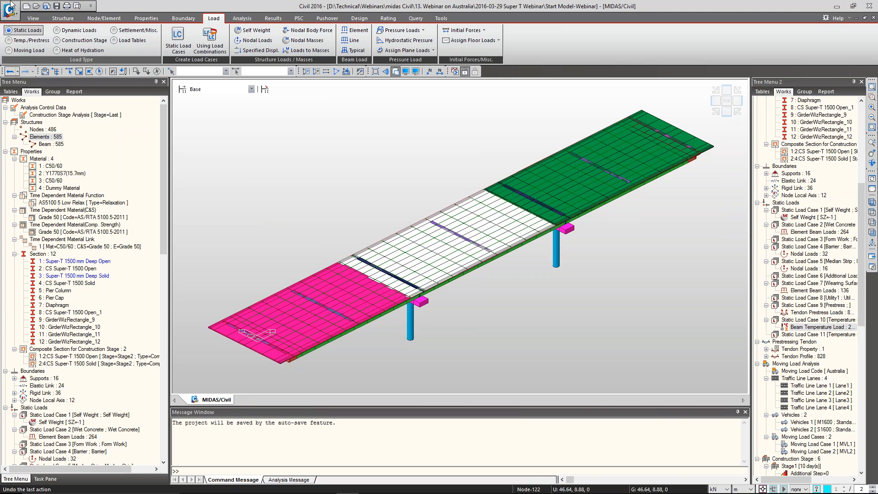
Open the Start Model - Backup file and start the Prestressed Composite Bridge wizard
click(36, 6)
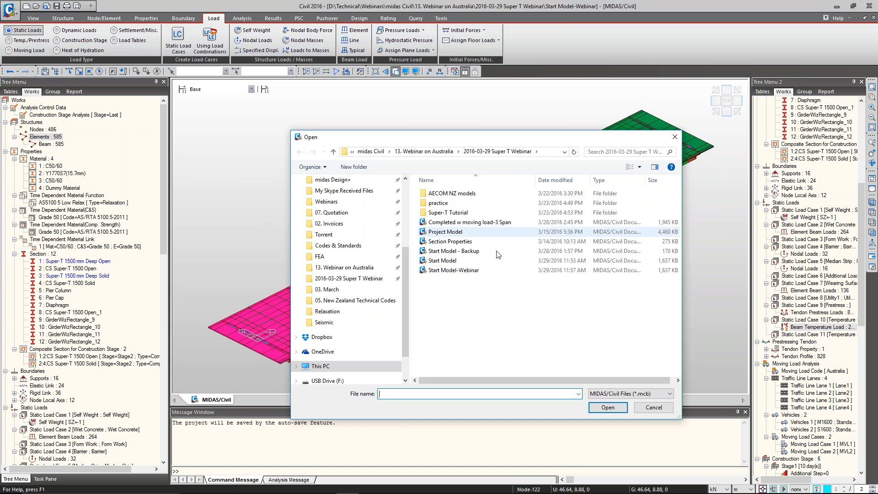
double_click(625, 252)
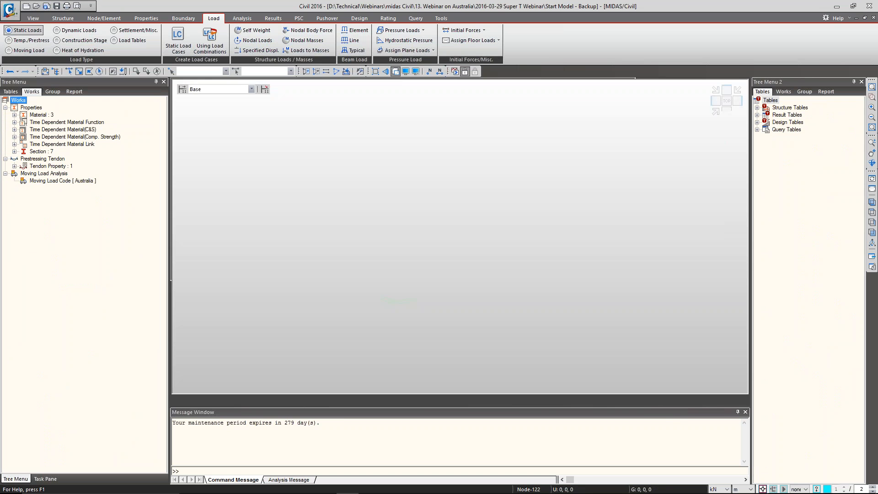
click(62, 18)
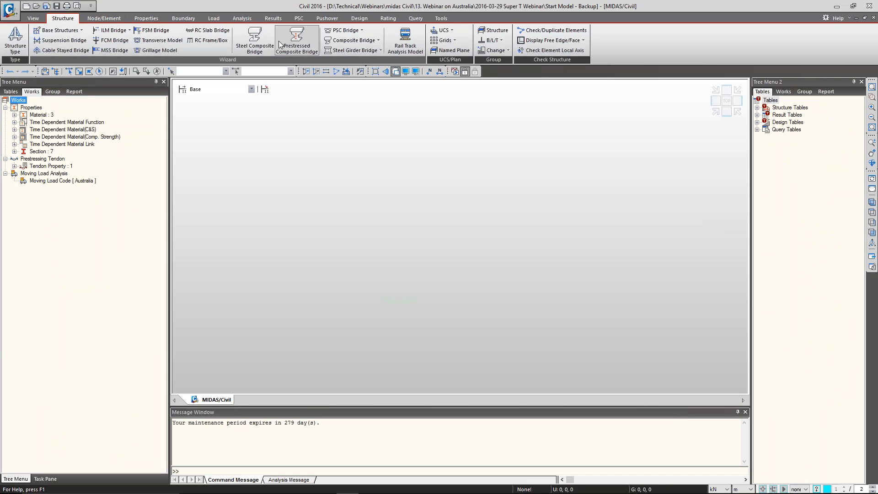
click(287, 49)
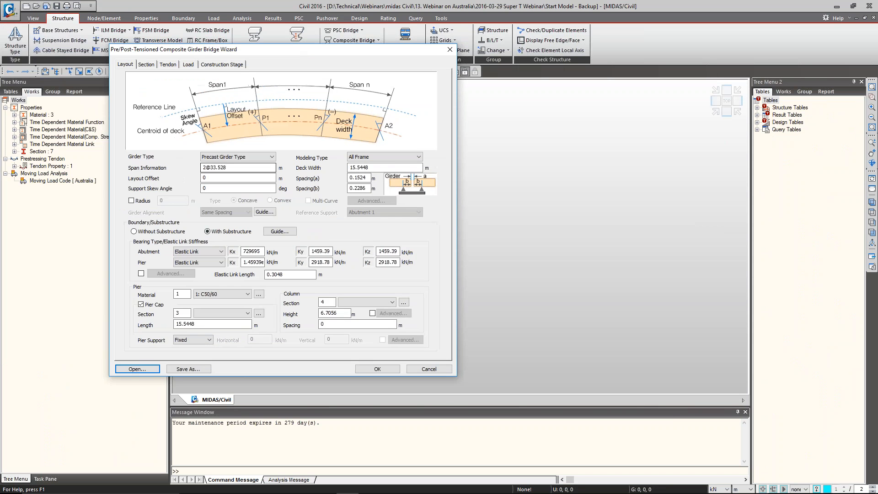
Load the saved three-span wizard data and set the support skew angle to 40 degrees
click(134, 370)
double_click(259, 191)
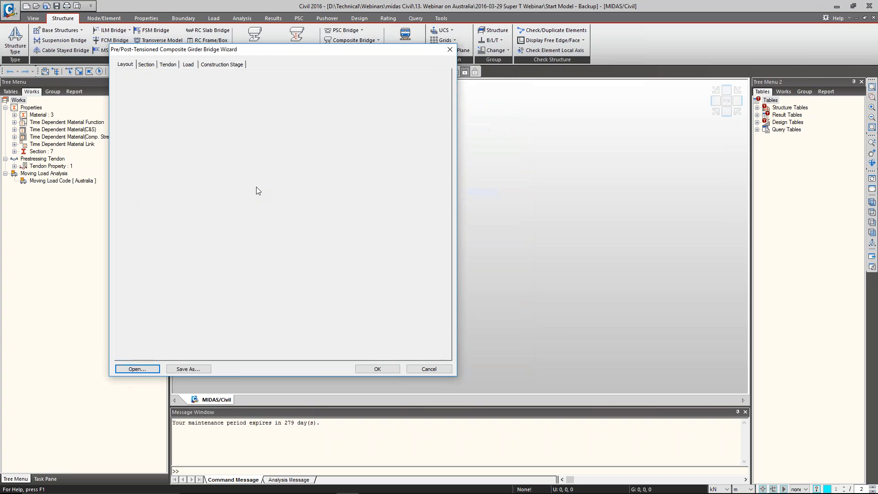
double_click(227, 189)
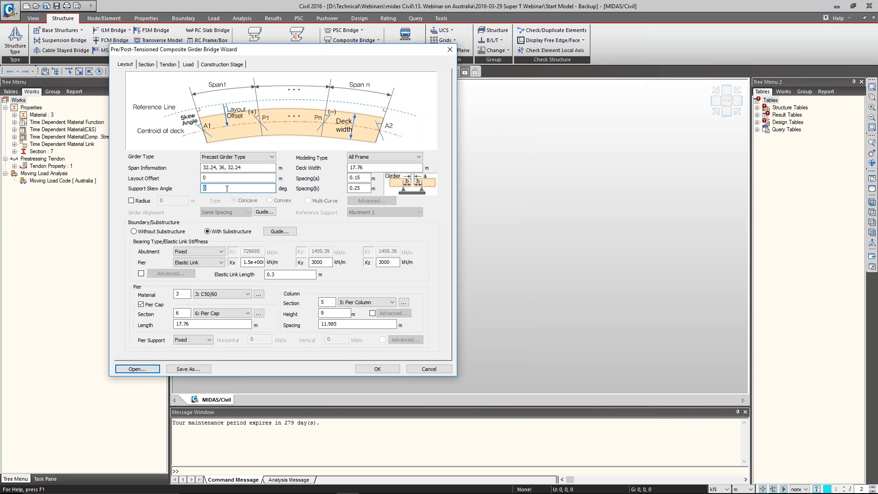
text(40)
Review the wizard's section, tendon, load and construction stage settings
click(146, 65)
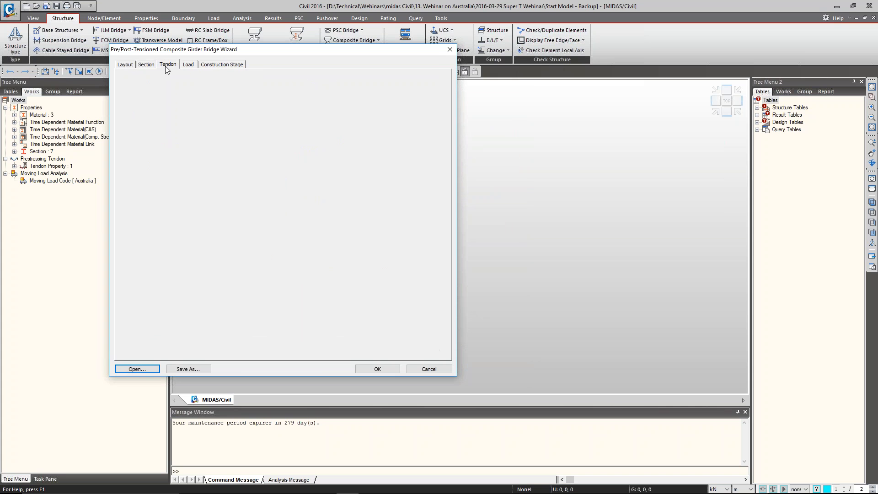
click(167, 65)
click(188, 65)
click(215, 65)
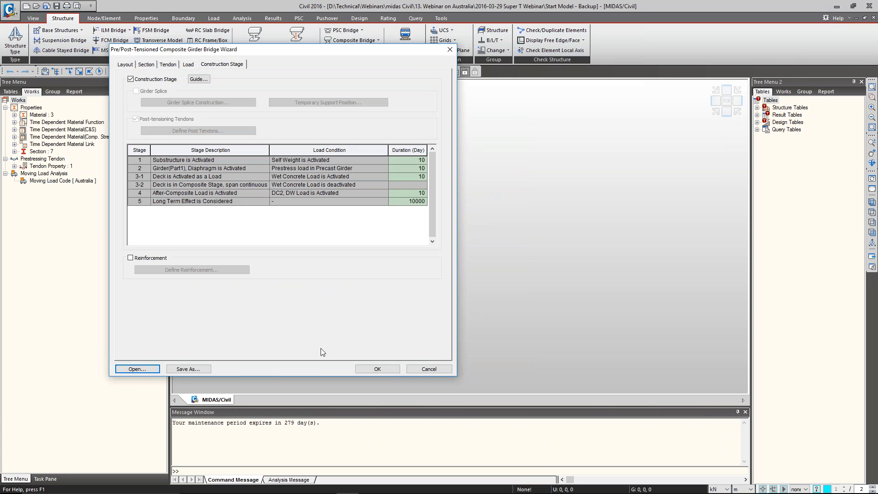
Generate the bridge model with the 40-degree skew from the wizard and inspect it in isometric and plan views
click(377, 369)
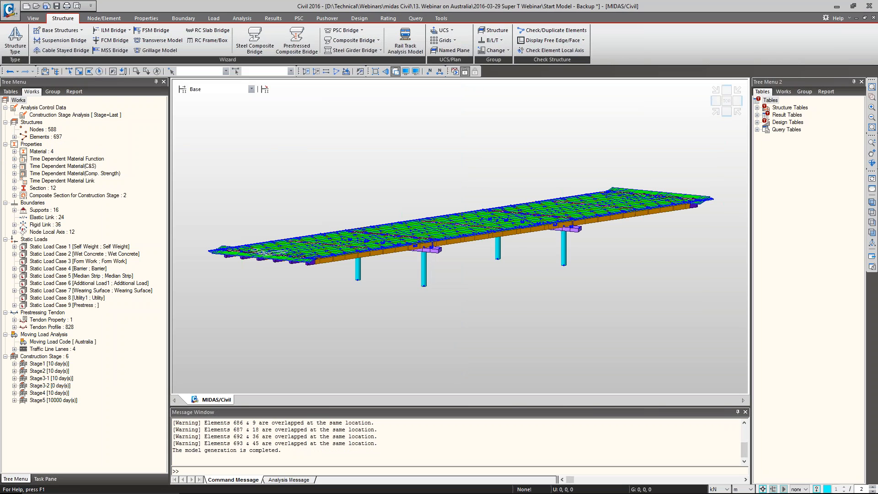
click(715, 112)
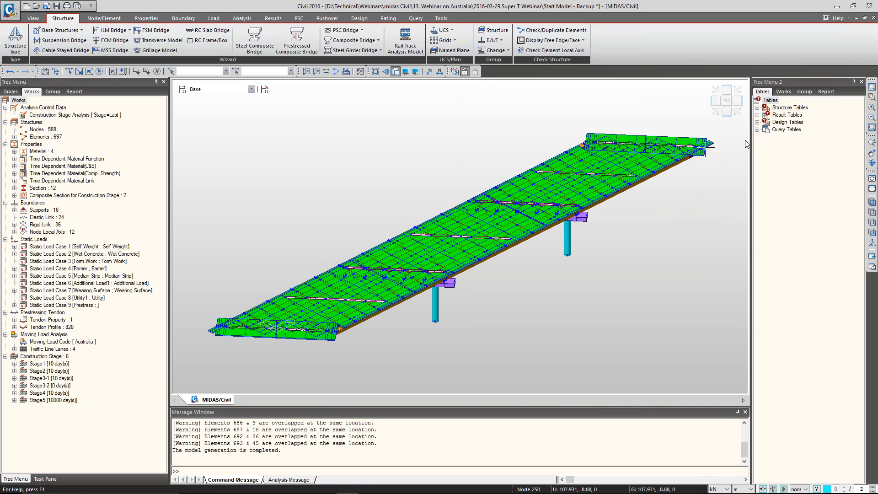
click(727, 101)
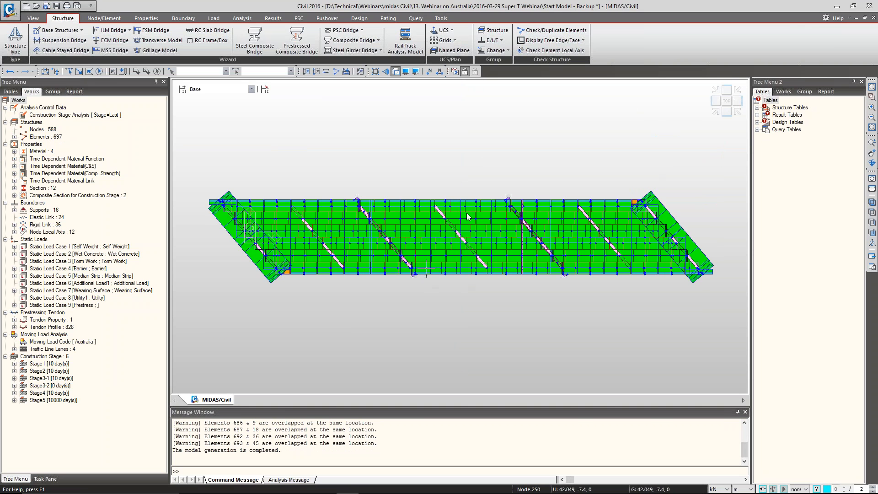
click(715, 112)
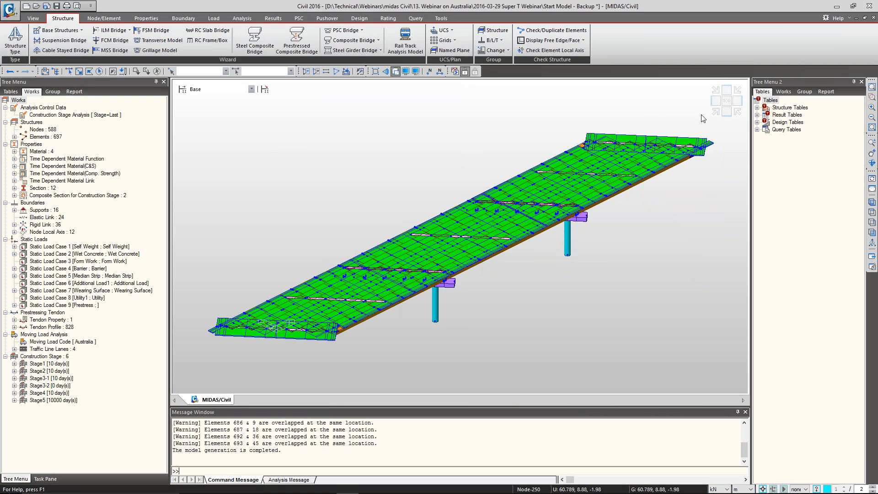
Assign random section/thickness colors to the elements in the display options and apply them to the model
key(ctrl+e)
click(414, 343)
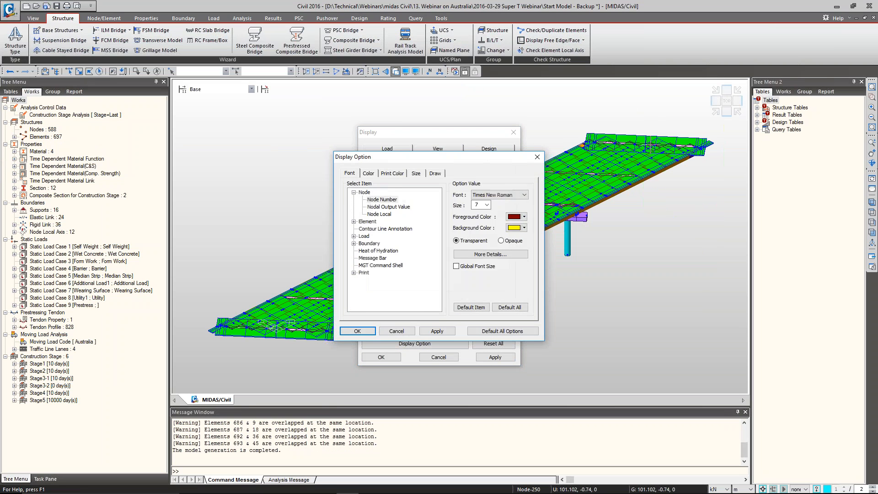
click(369, 174)
click(435, 174)
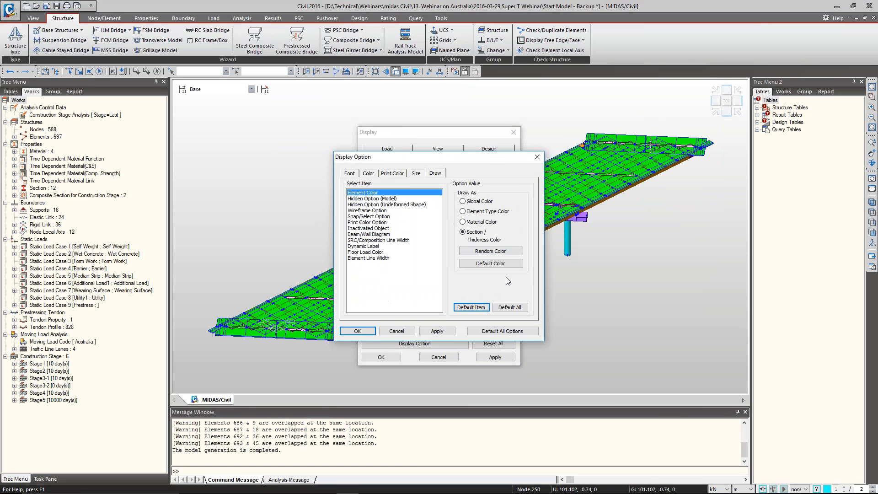
click(478, 251)
click(436, 331)
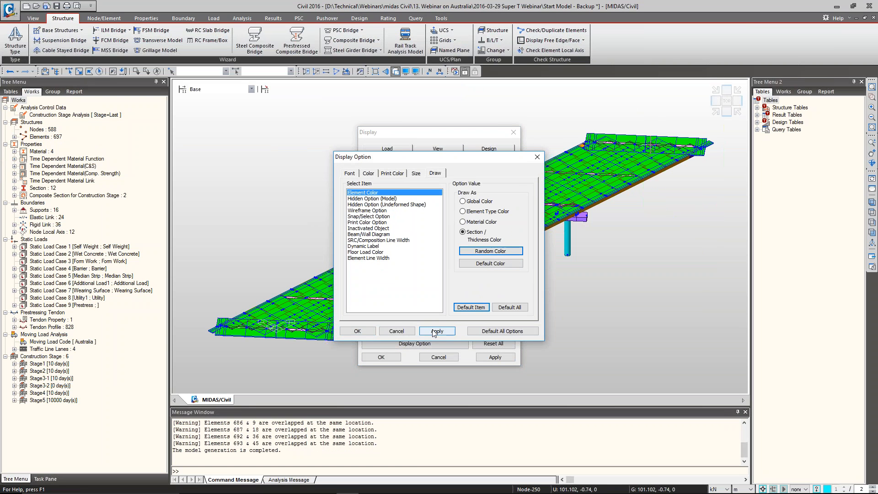
click(358, 331)
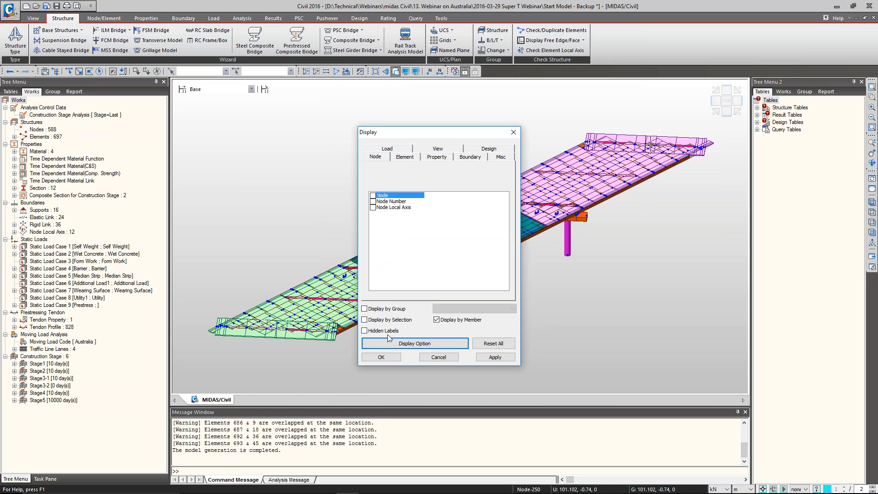
click(386, 357)
Inspect the skewed deck and piers from several angles, and undo the skewed bridge generation
ctrl+middle_drag(567, 258, 560, 299)
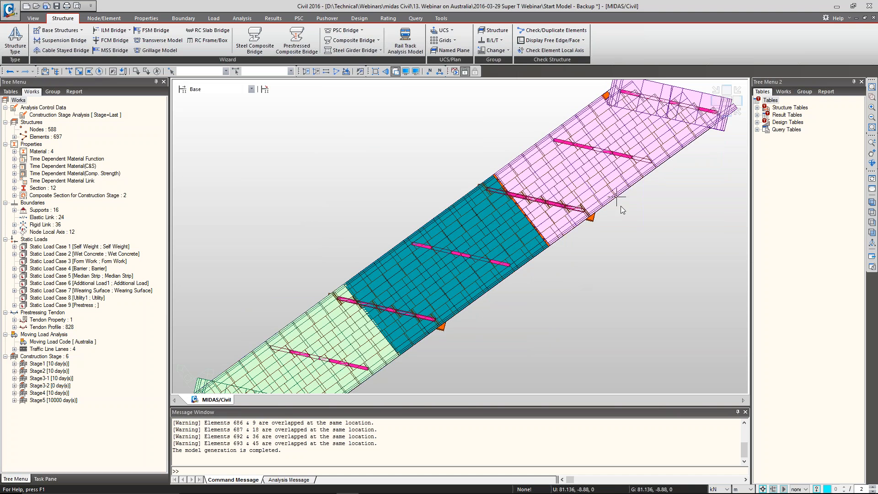
click(717, 111)
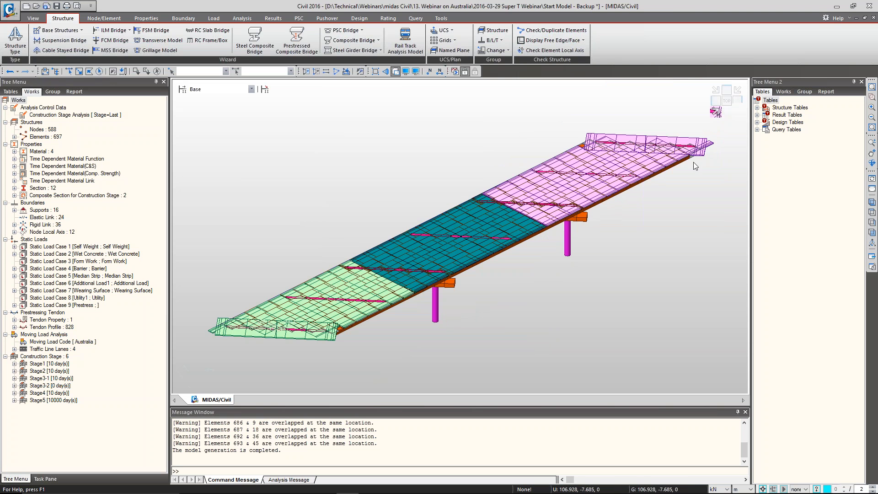
ctrl+middle_drag(362, 333, 379, 298)
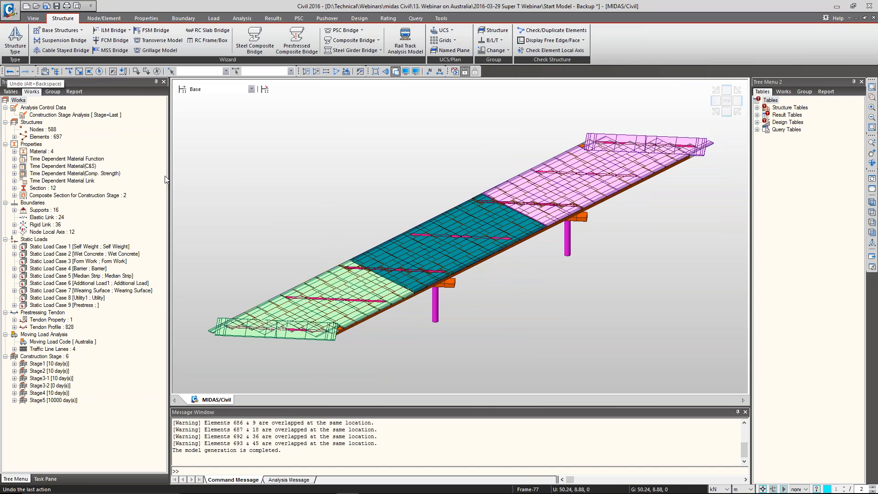
click(10, 72)
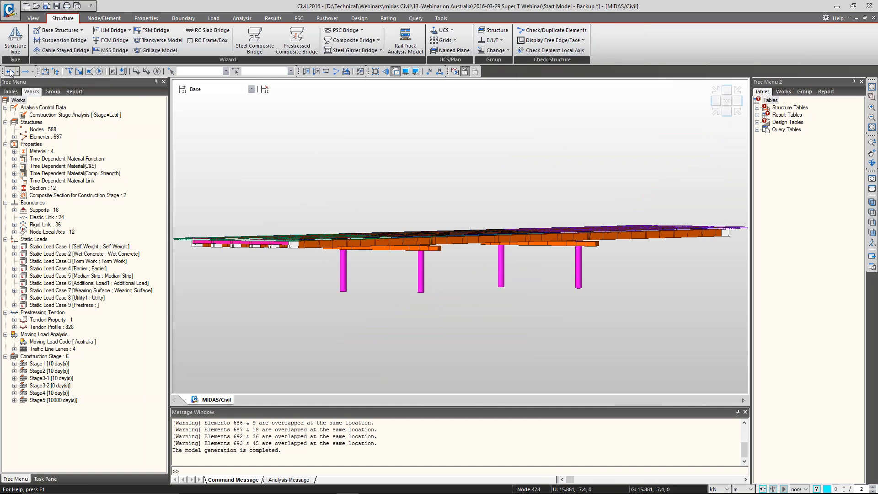
click(11, 73)
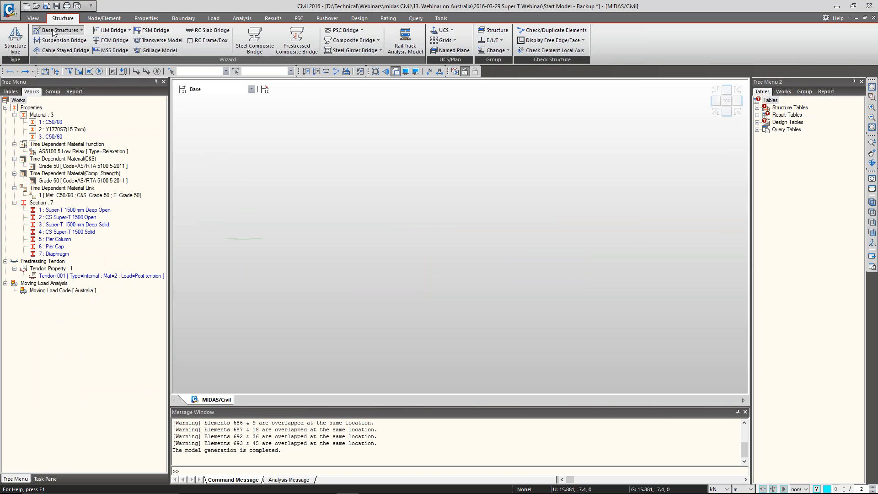
Start the Prestressed Composite Bridge wizard again and load the saved 3 Span Wizard data
click(298, 41)
drag(248, 32, 305, 36)
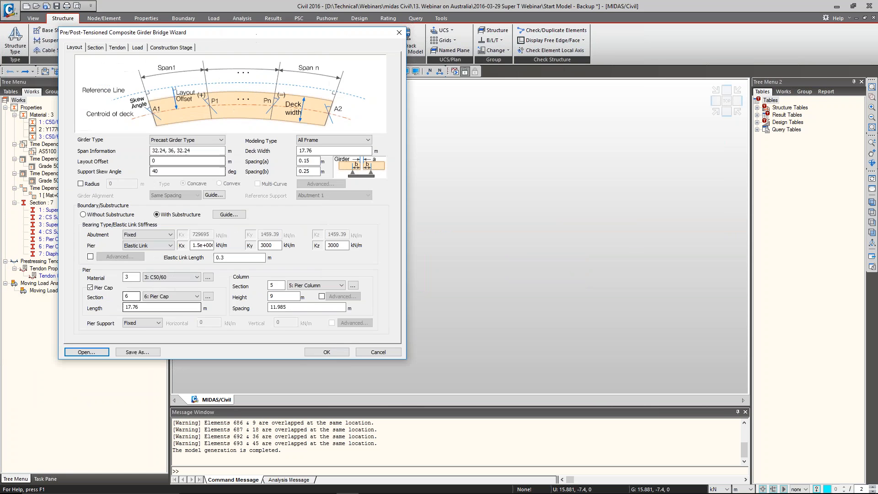
click(90, 354)
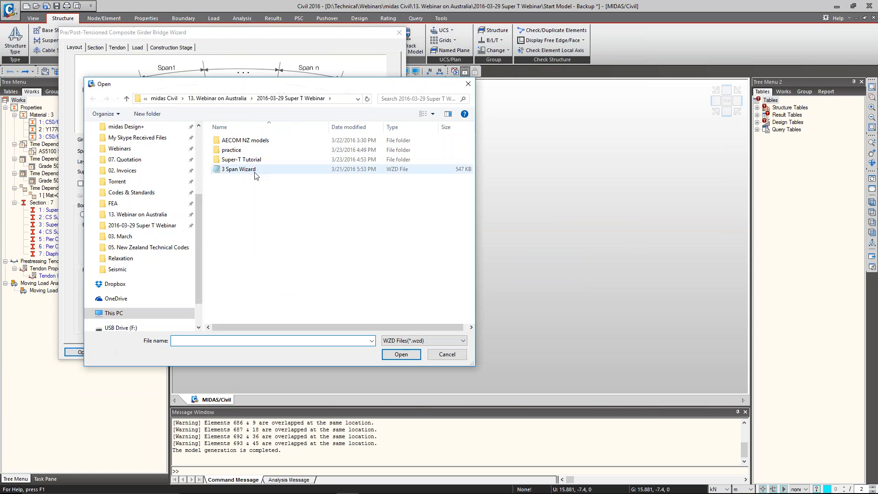
double_click(251, 174)
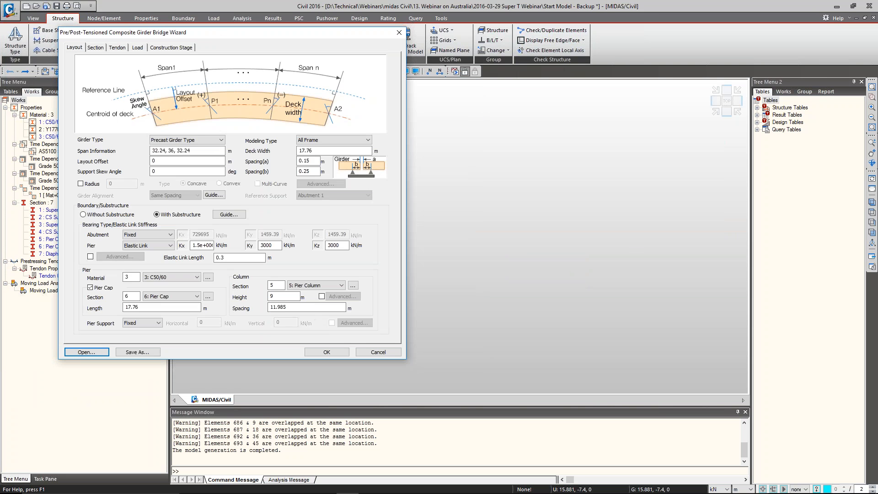
Set the pier column spacing to 6,6 m, generate the bridge model with construction stages, and inspect its piers
drag(307, 308, 269, 308)
text(6,6)
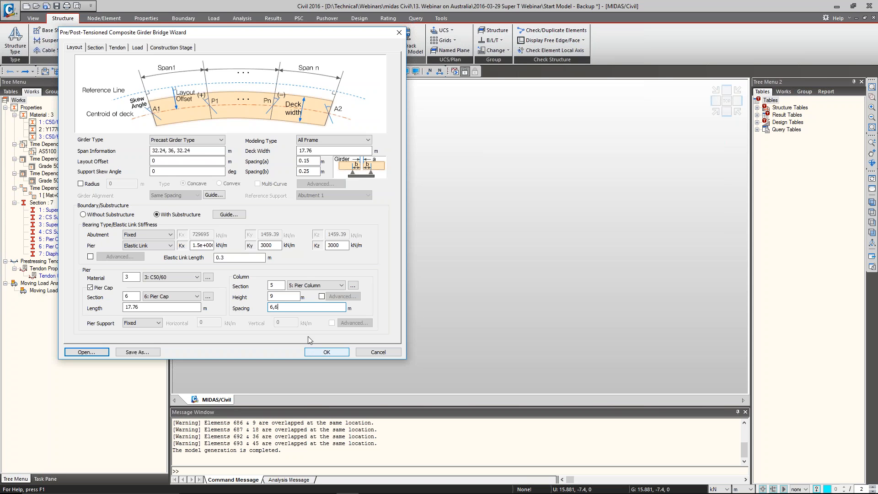
click(171, 47)
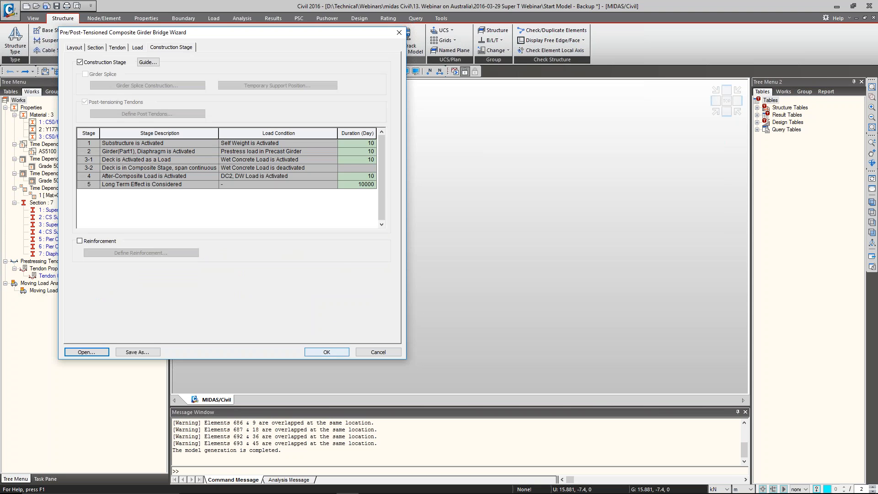
click(326, 348)
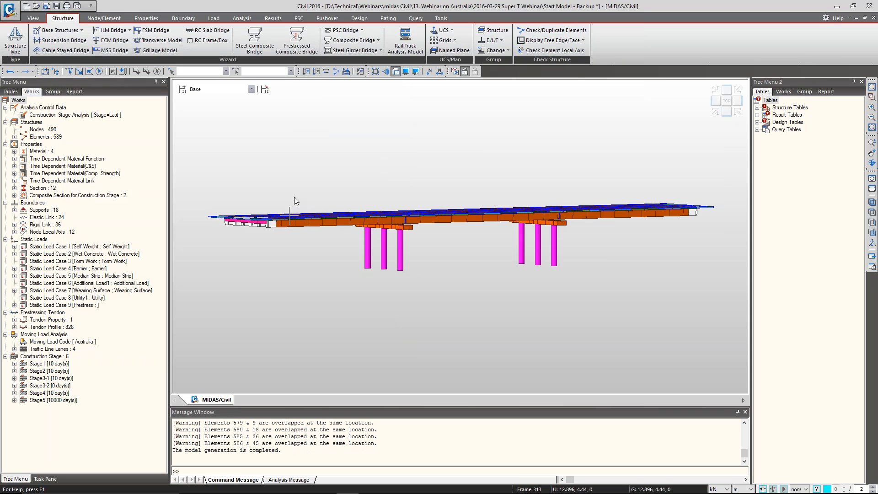
click(717, 113)
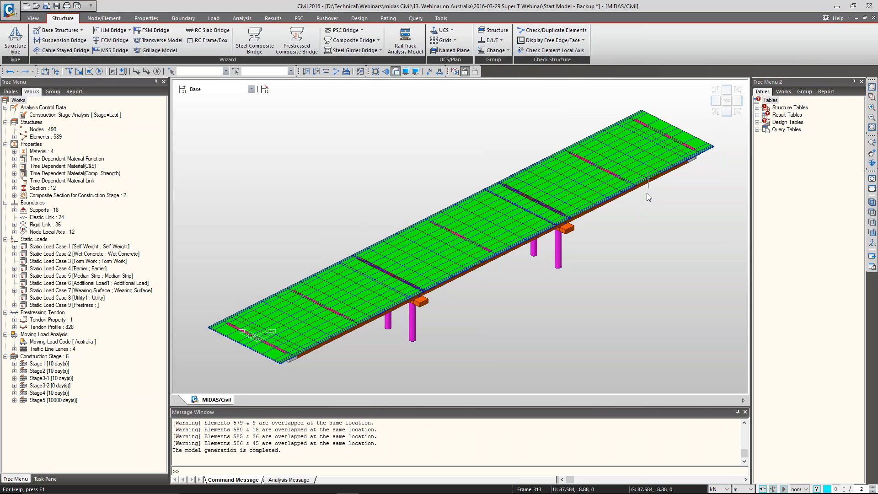
ctrl+middle_drag(629, 201, 497, 263)
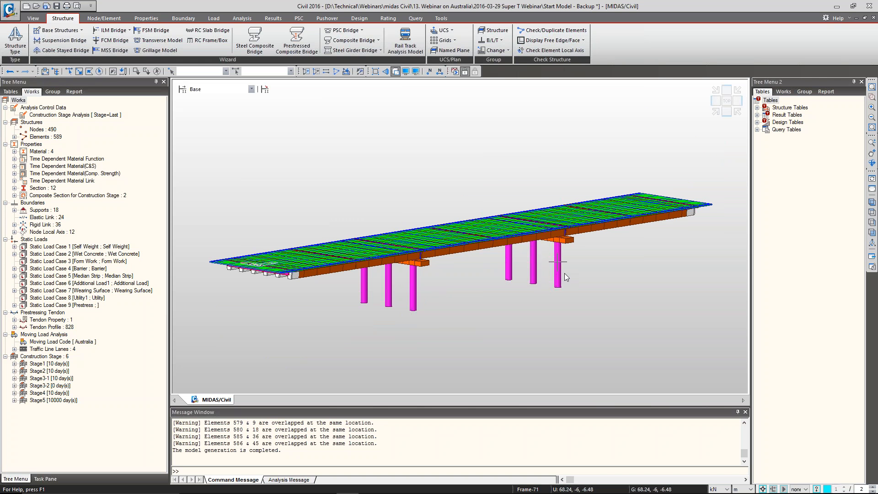
mouse_move(565, 274)
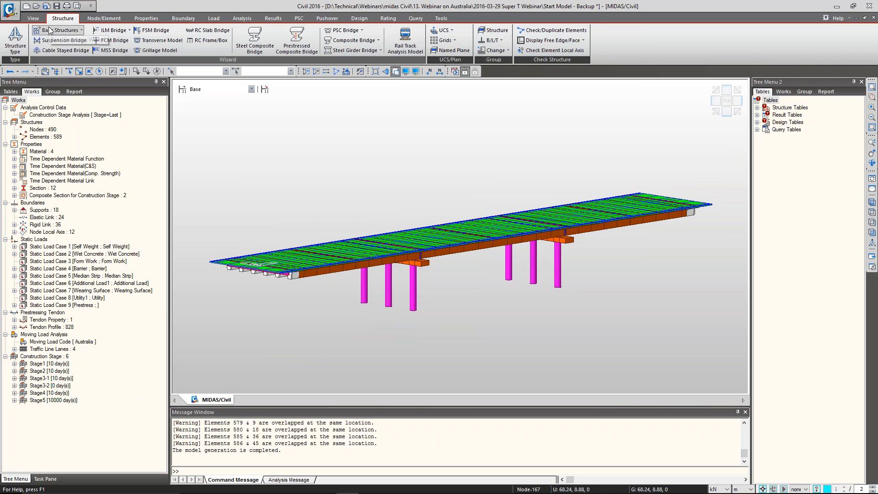
Switch to File Explorer and open the PSCReleaseWebinar_Design_LoadRating_CompositeGirderModule presentation from the 2016-03-29 Super T Webinar folder
key(alt+Tab)
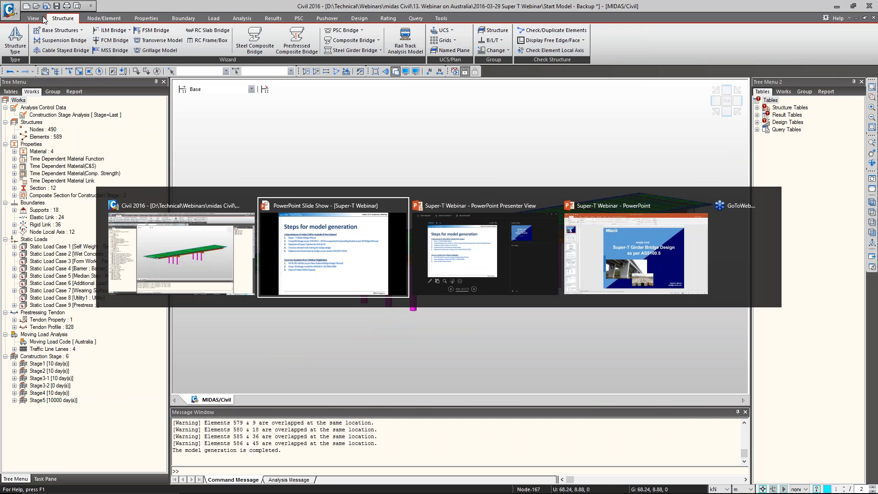
key(alt+Tab)
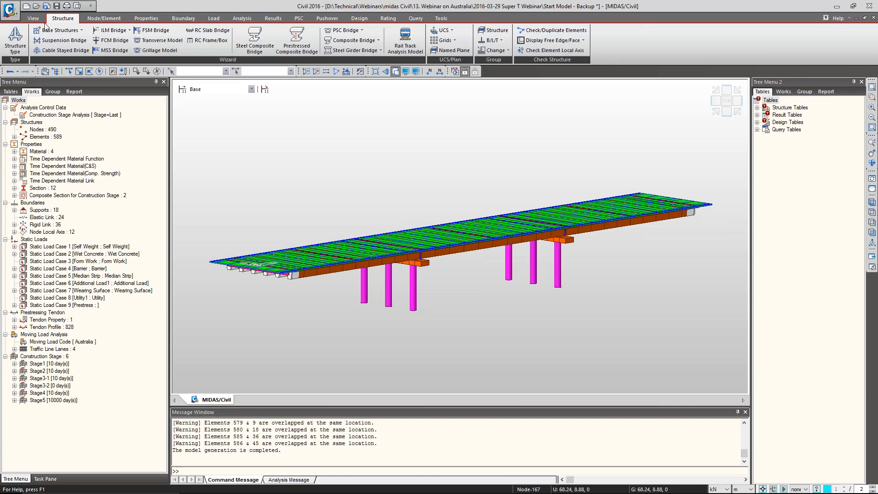
key(super+e)
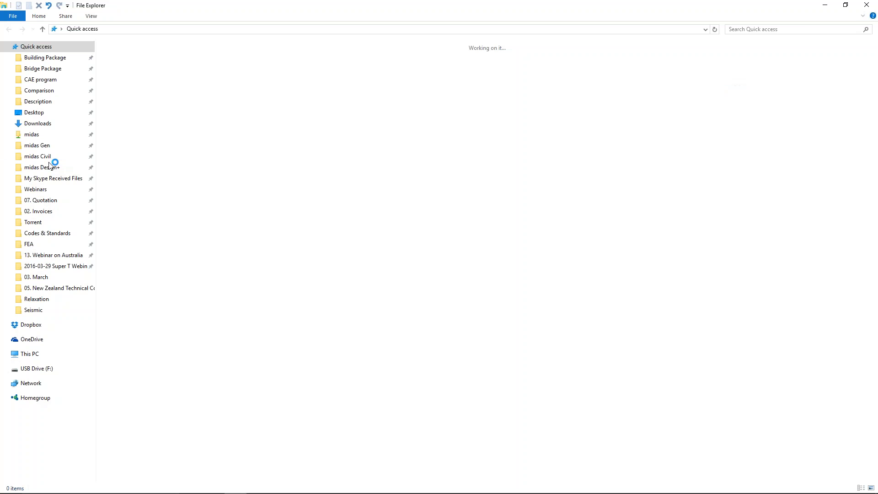
click(56, 255)
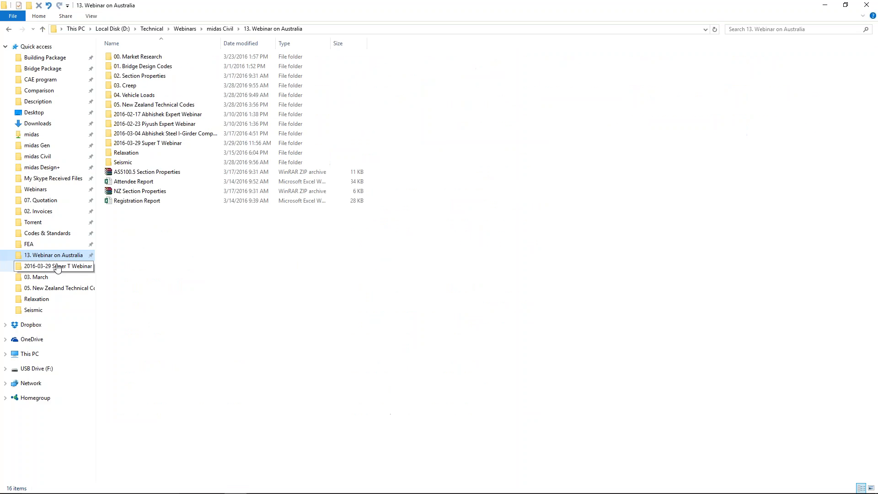
click(55, 266)
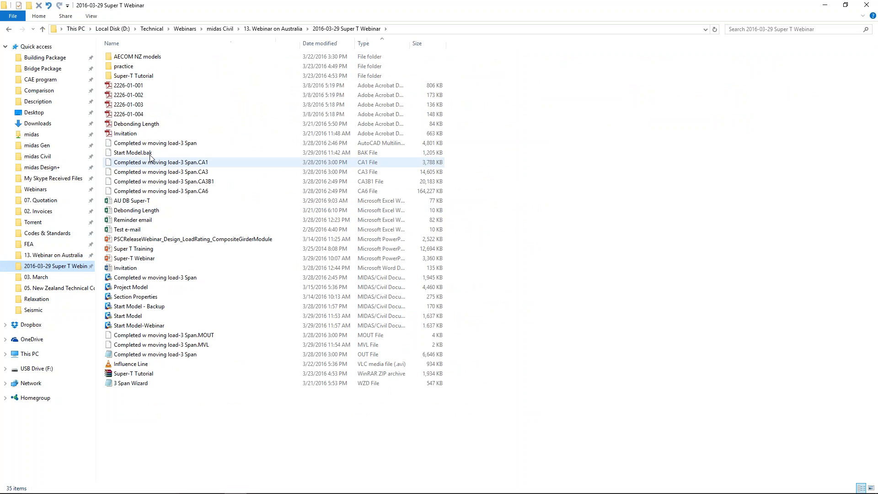
click(174, 239)
key(Return)
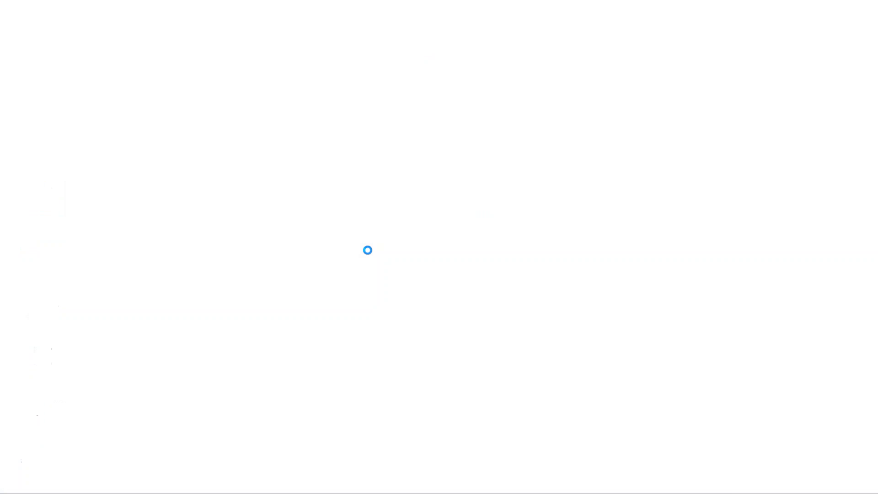
Go to the PSC Composite Wizard slide and look through the following wizard slides
key(Down)
key(Down)
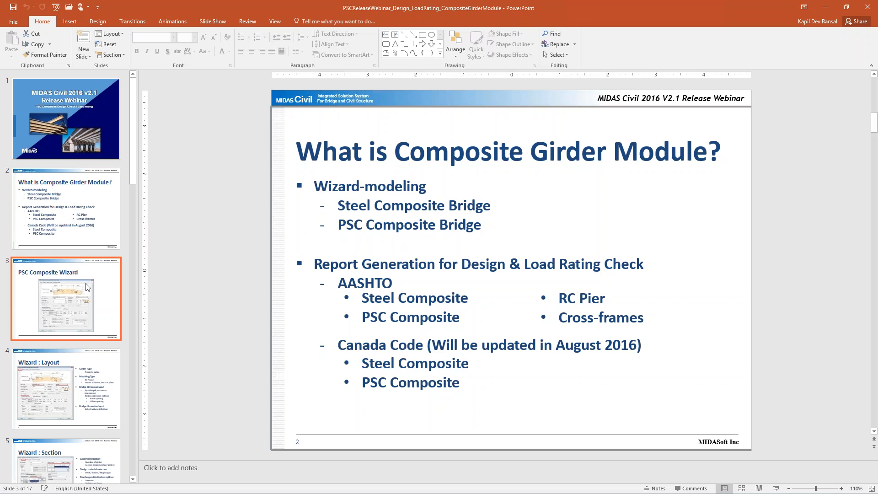
scroll(87, 286, down, 10)
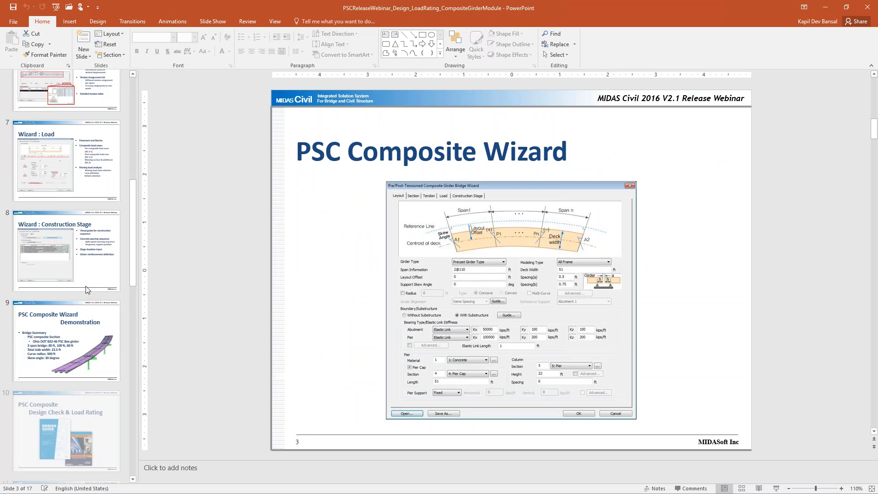
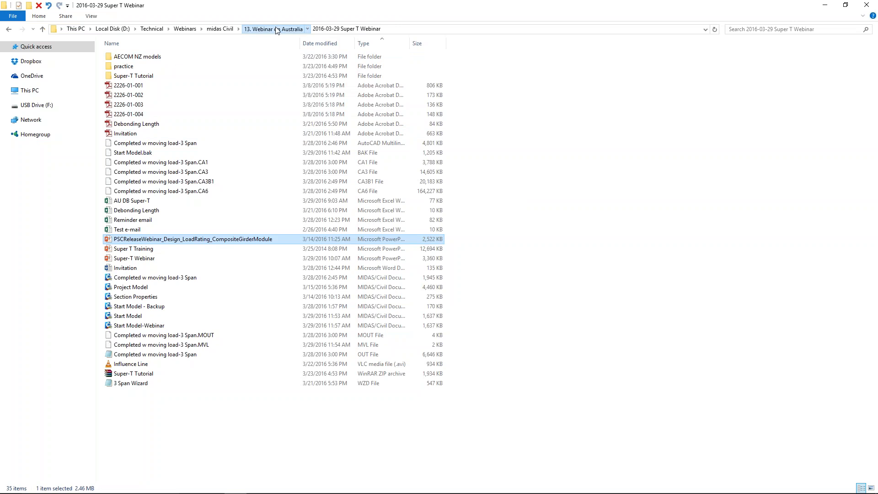
Open the MVL to NZ text file from the 05. New Zealand Technical Codes folder under 13. Webinar on Australia
click(276, 29)
double_click(218, 106)
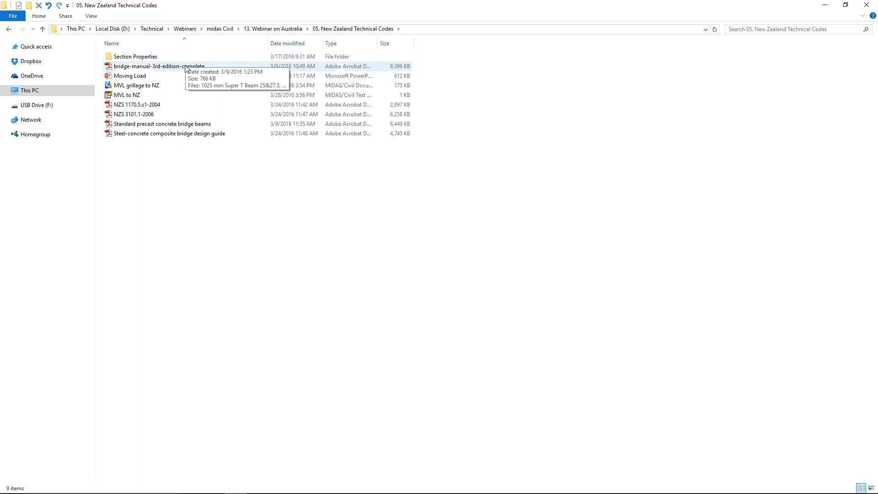
click(180, 95)
double_click(179, 93)
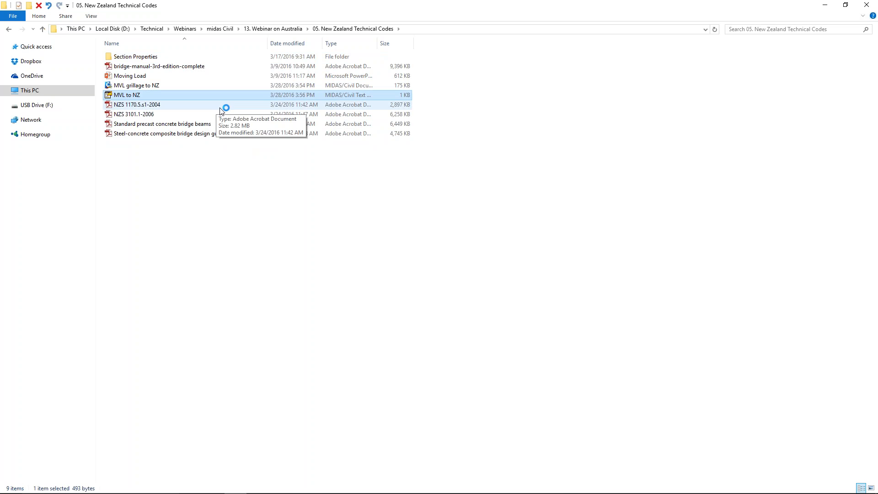
Switch to midas Civil and set the model's moving load code to None, replacing the Australia code
key(alt+Tab)
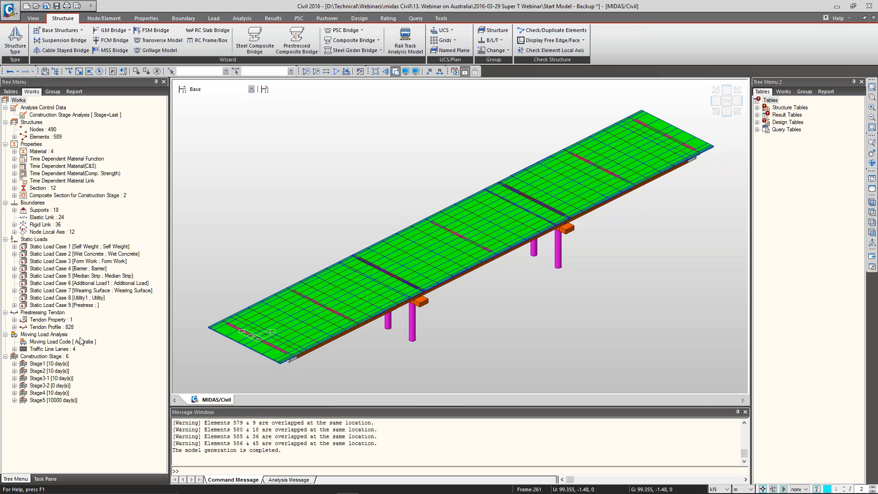
double_click(66, 350)
click(66, 342)
double_click(67, 342)
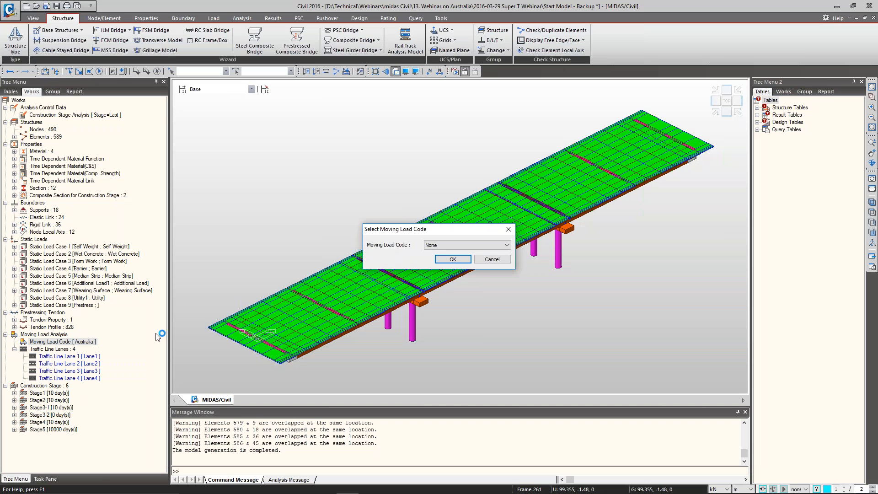
click(496, 257)
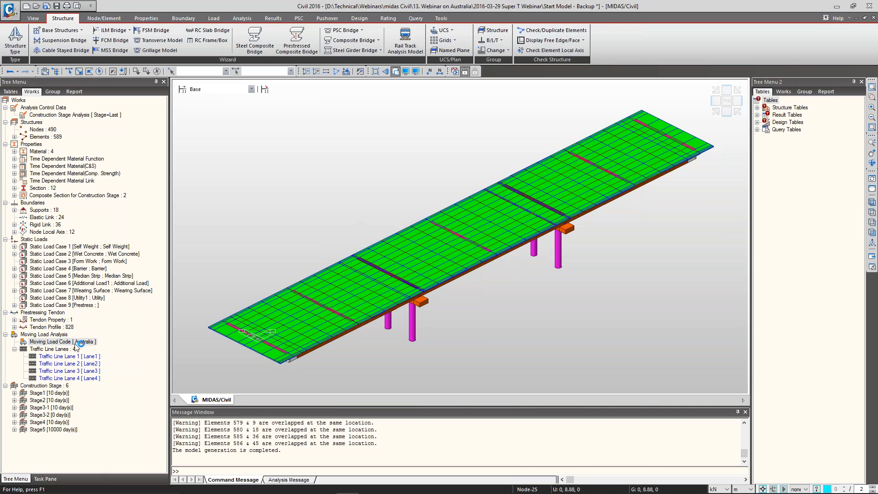
double_click(66, 342)
key(Return)
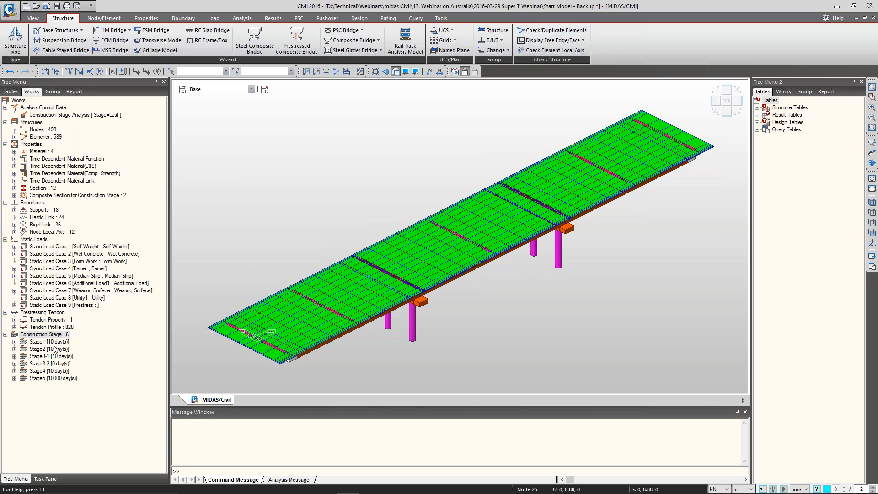
Switch to the MVL to NZ text editor and copy the UNIT, MVLDCODE and VEHICLE command blocks
click(54, 328)
key(alt+Tab)
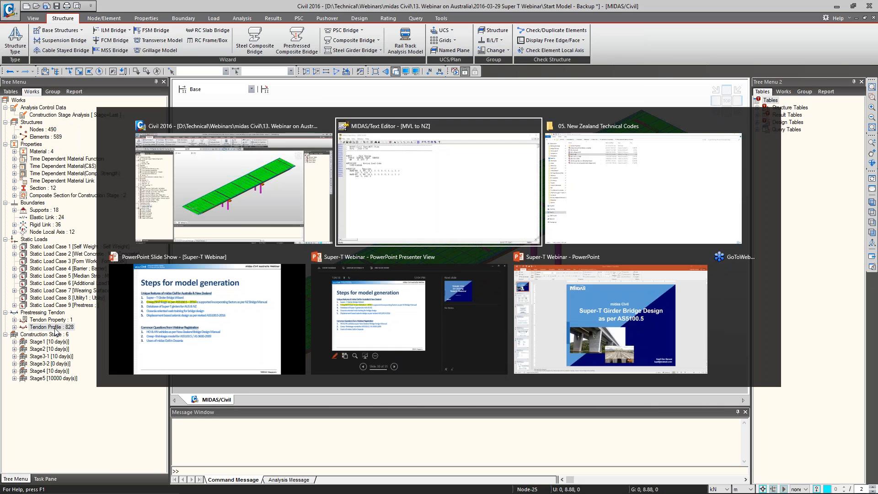
drag(218, 247, 139, 176)
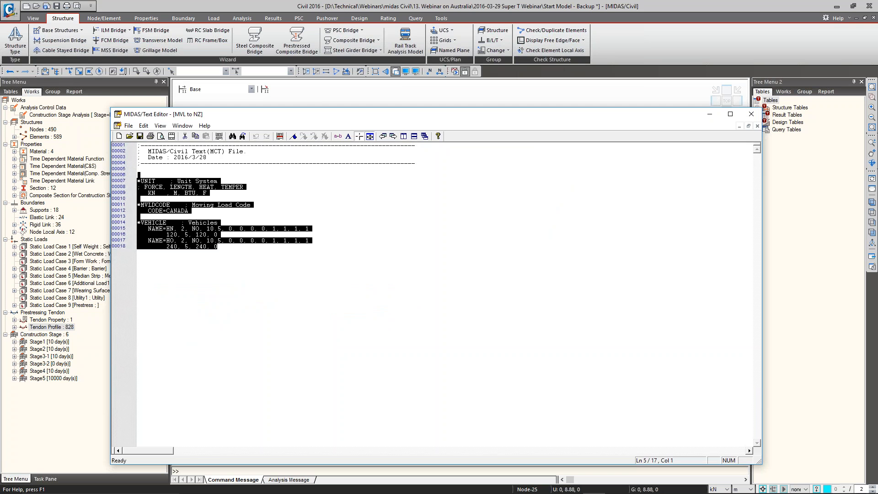
key(ctrl+c)
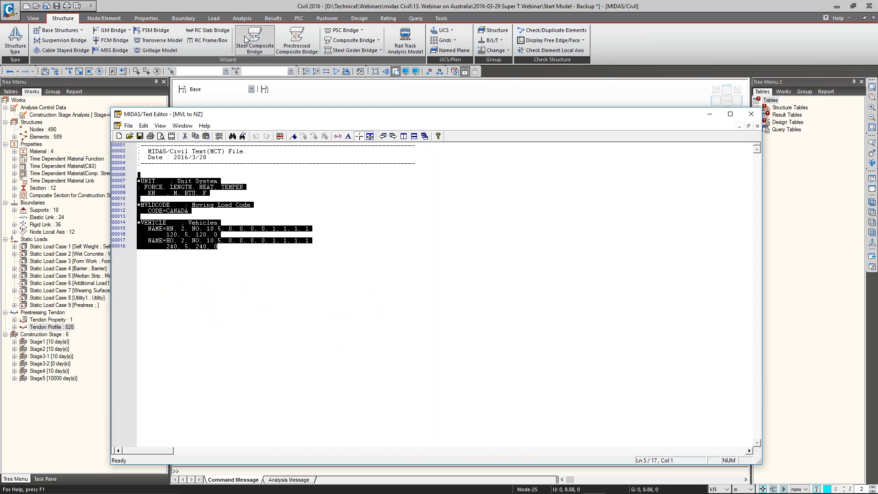
Return to midas Civil and run the copied moving load code and vehicle commands in the MCT Command Shell
click(244, 7)
click(440, 18)
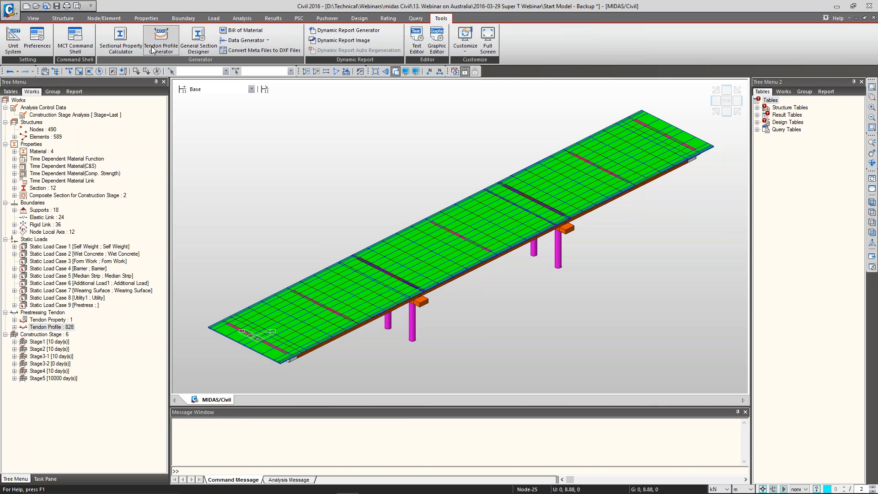
click(76, 39)
key(ctrl+v)
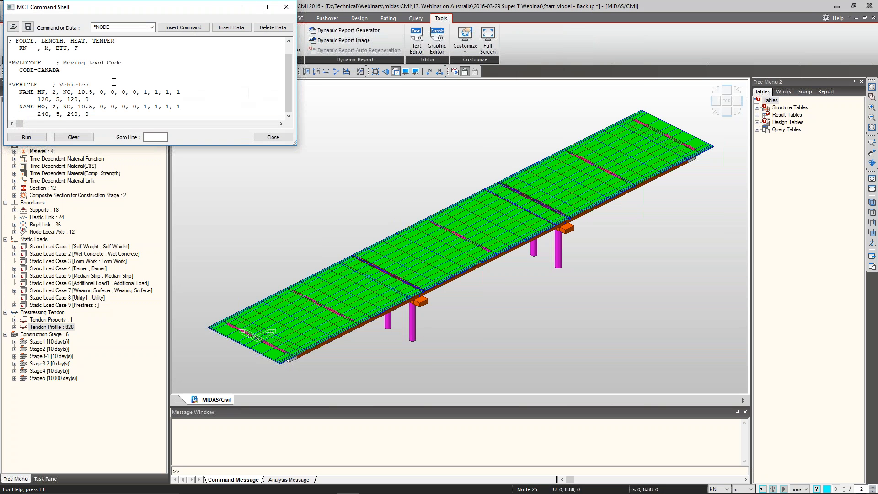
click(29, 140)
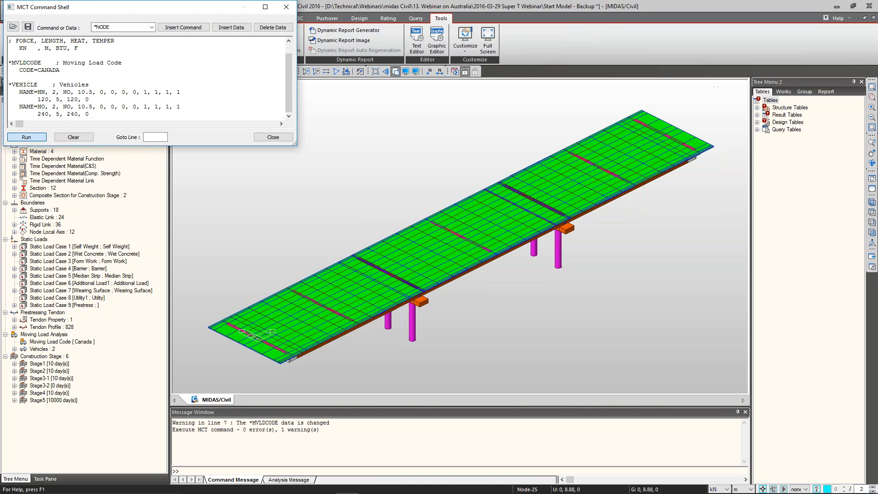
click(282, 136)
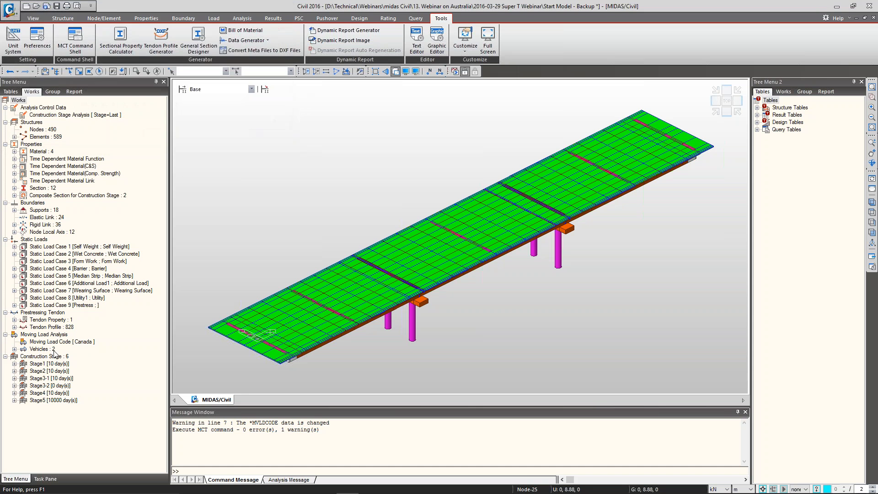
Inspect the user-defined HN vehicle's axle loads, axle spacing and lane load without changing them
double_click(45, 349)
right_click(54, 359)
click(73, 374)
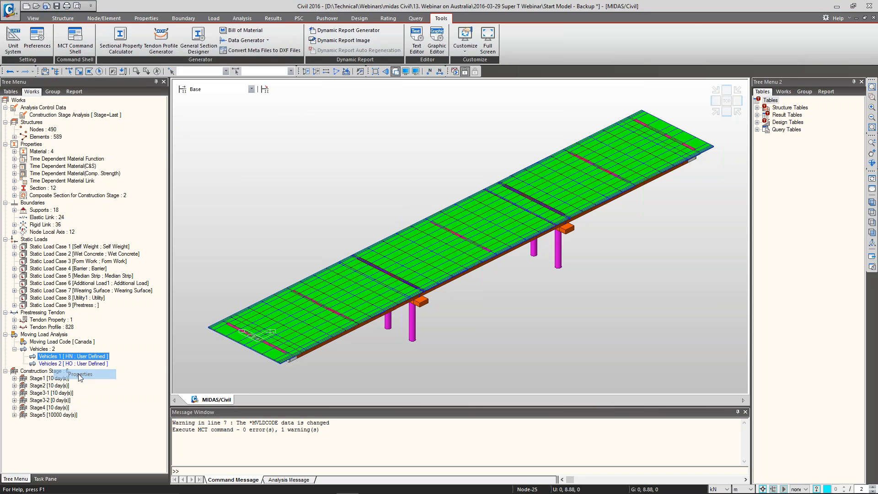
drag(718, 8, 526, 49)
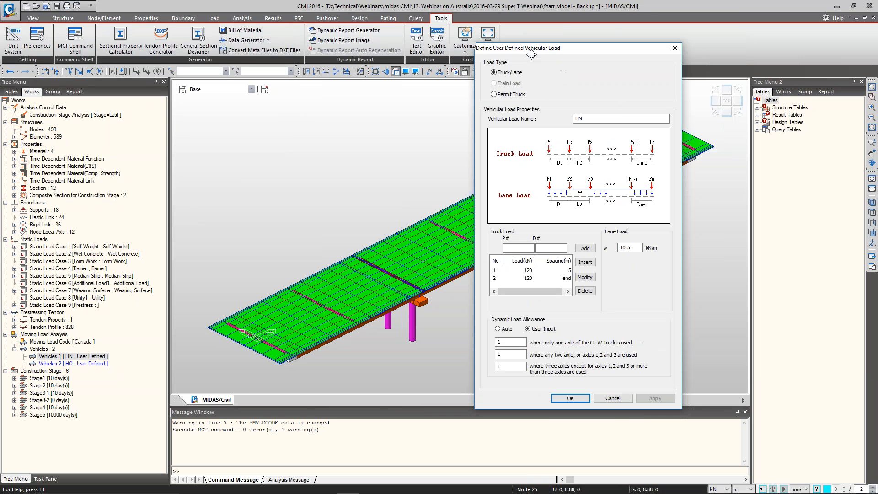
click(562, 277)
double_click(630, 248)
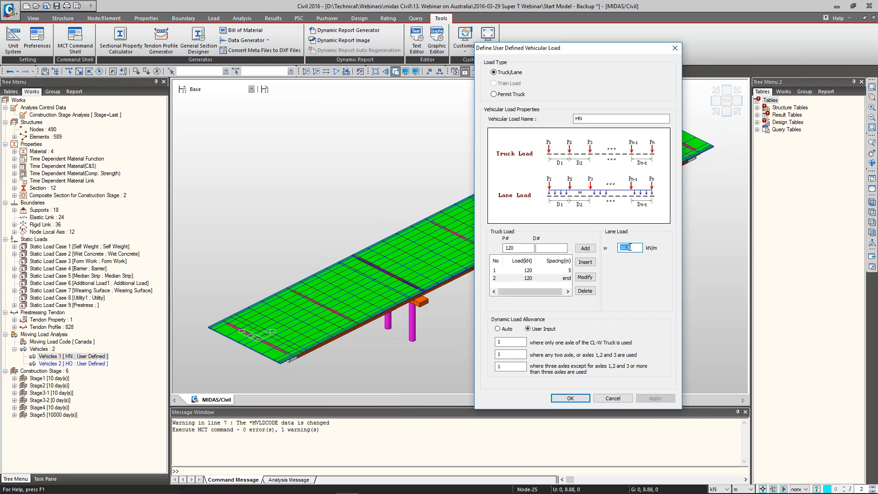
click(541, 278)
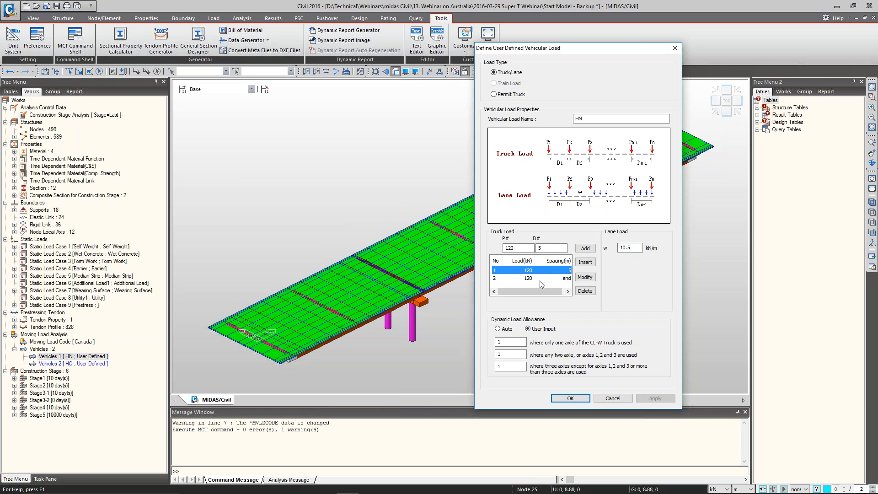
click(541, 271)
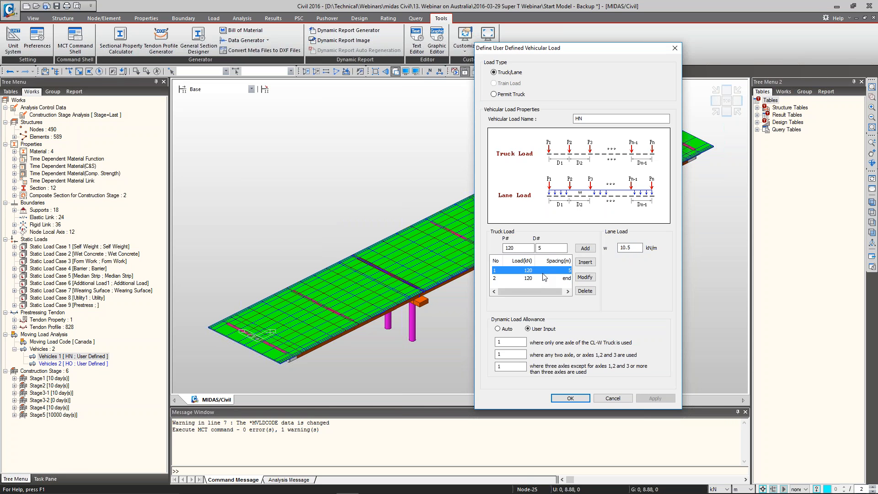
click(611, 398)
Inspect the user-defined HO vehicle's axle loads, axle spacing and lane load
right_click(63, 365)
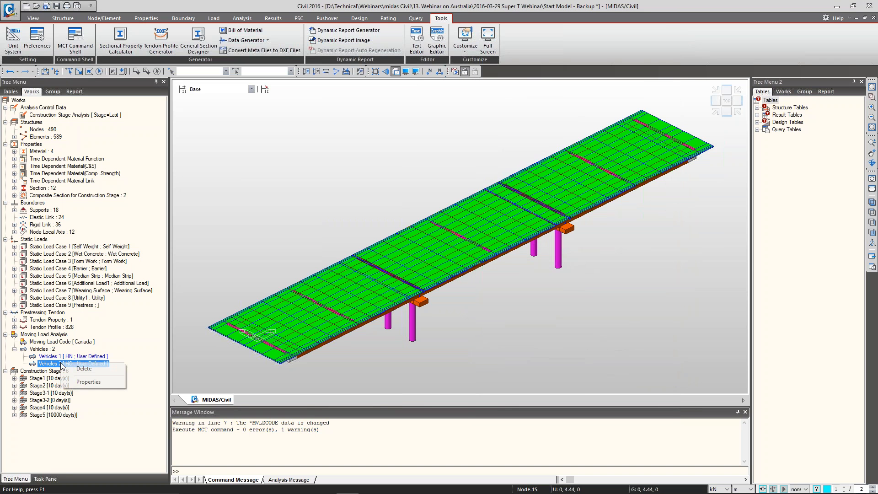
click(75, 383)
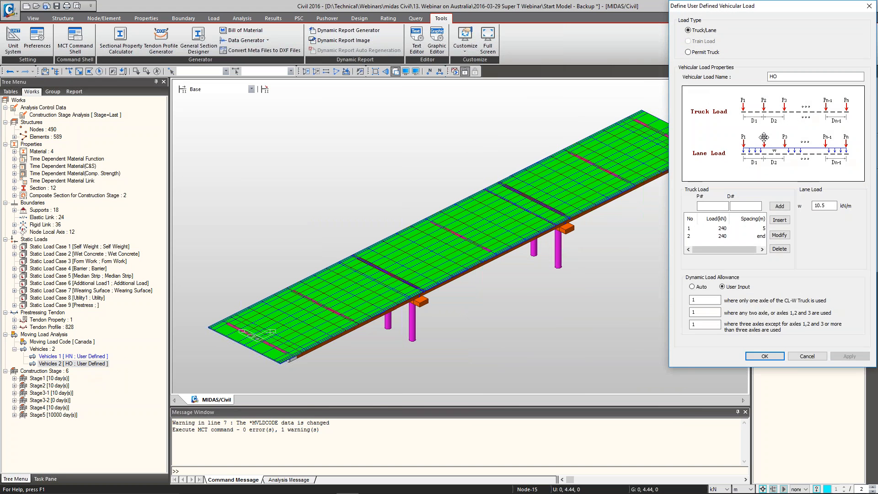
drag(721, 4, 562, 45)
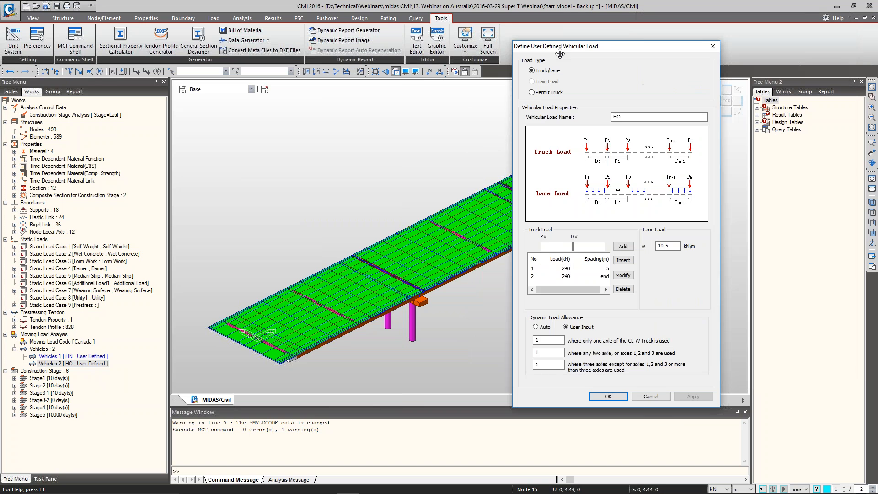
click(572, 270)
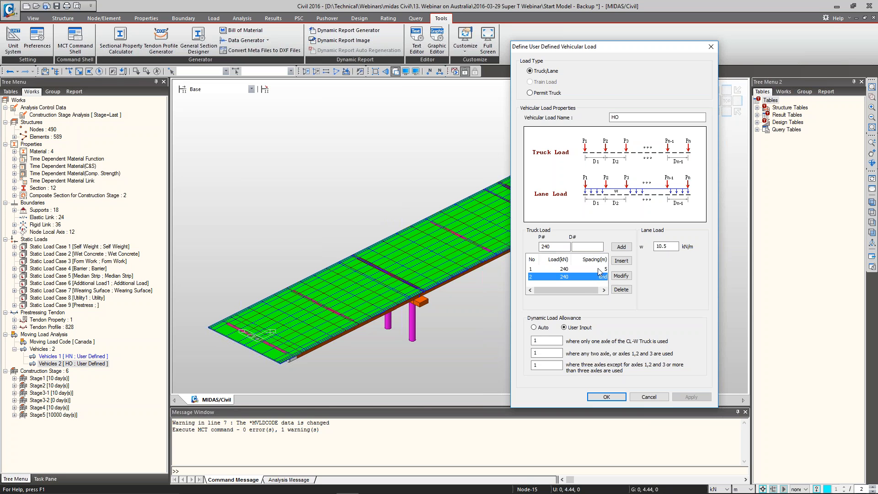
double_click(675, 247)
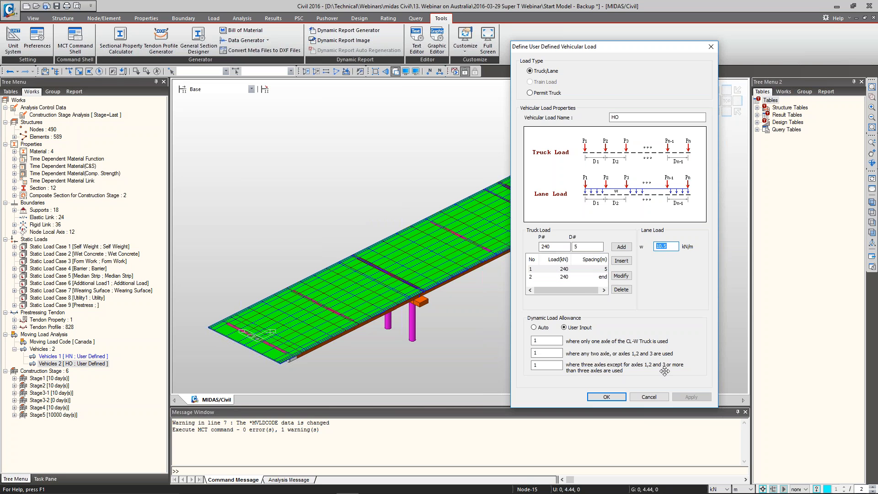
click(606, 397)
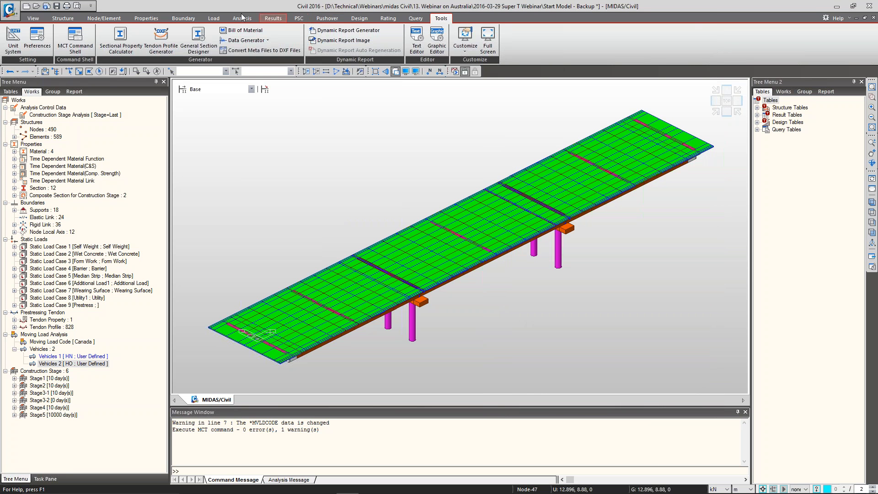
Open a new moving load case definition, review its multiple presence factors per number of loaded lanes, and leave without creating it
click(214, 19)
click(30, 50)
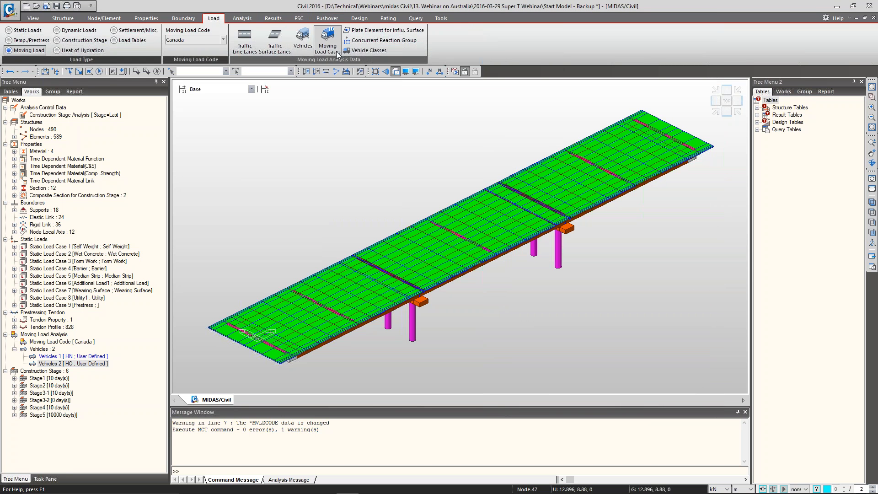
click(327, 46)
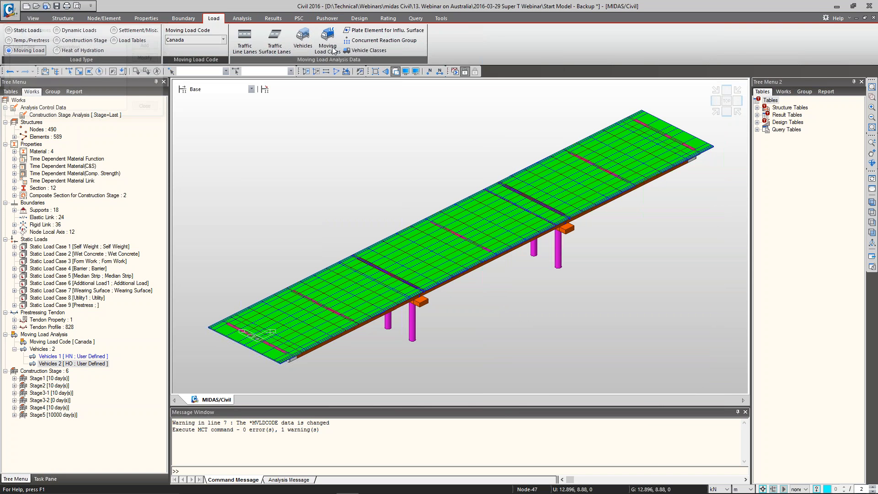
click(147, 44)
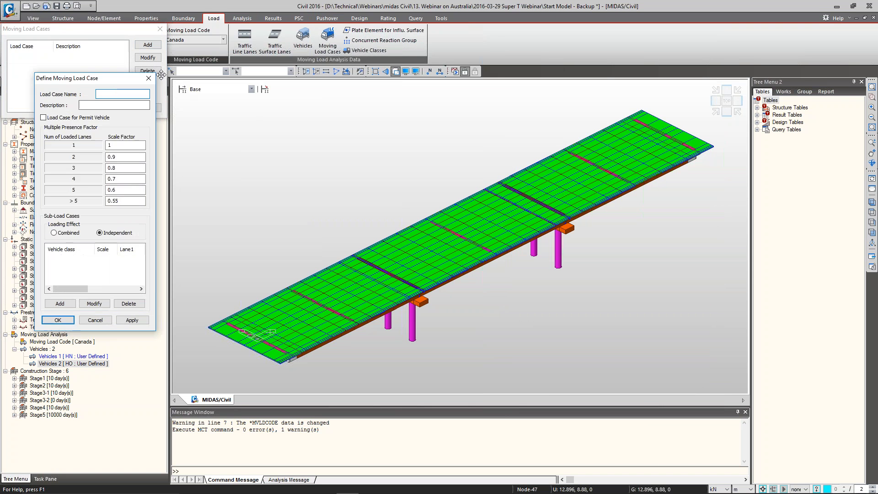
drag(87, 63, 229, 55)
key(Tab)
key(Tab)
key(Tab)
key(Tab)
key(Tab)
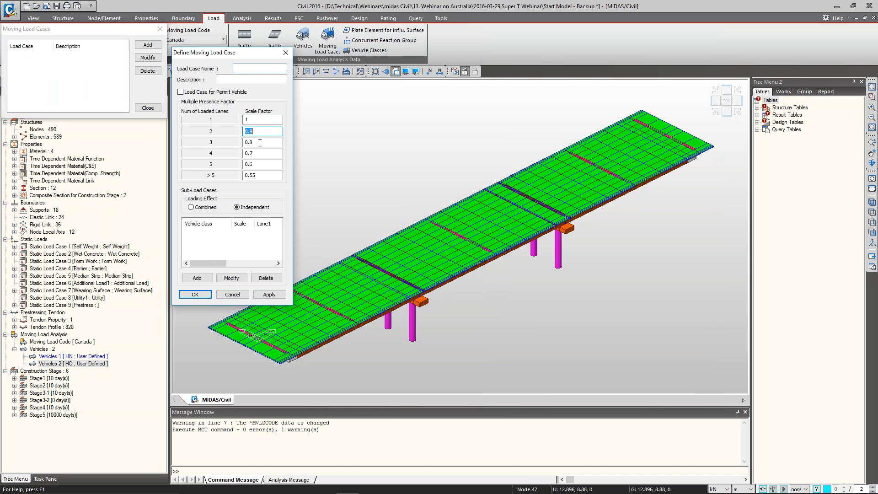
key(Tab)
key(Tab)
key(Tab)
click(233, 295)
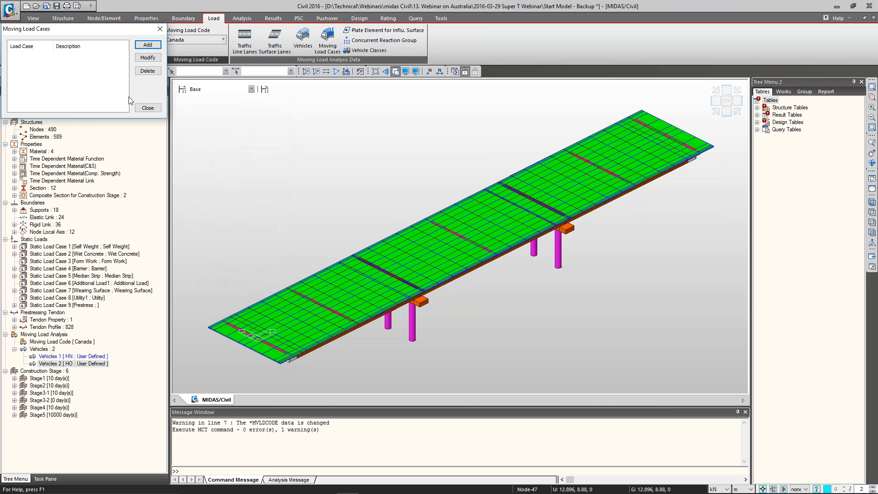
click(147, 109)
Switch to the Super-T Webinar slide show to view the Steps for model generation slide, then return to midas Civil
key(alt+Tab)
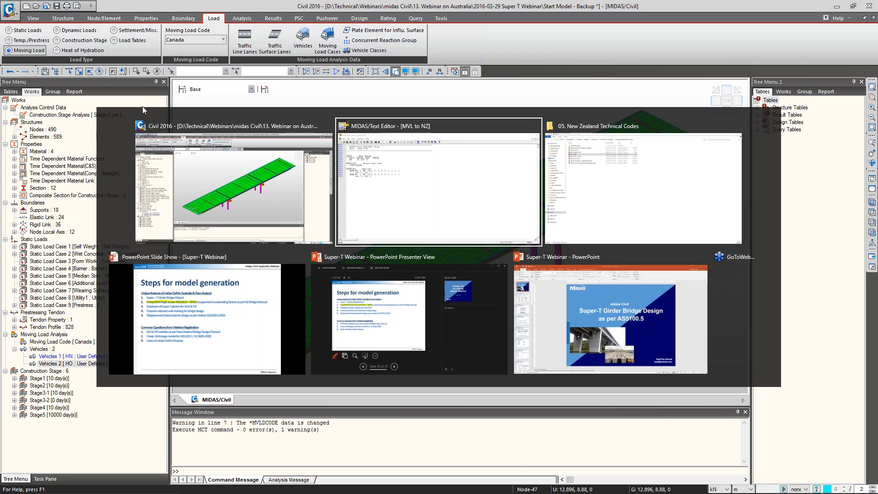
key(alt+Tab)
key(alt+Tab)
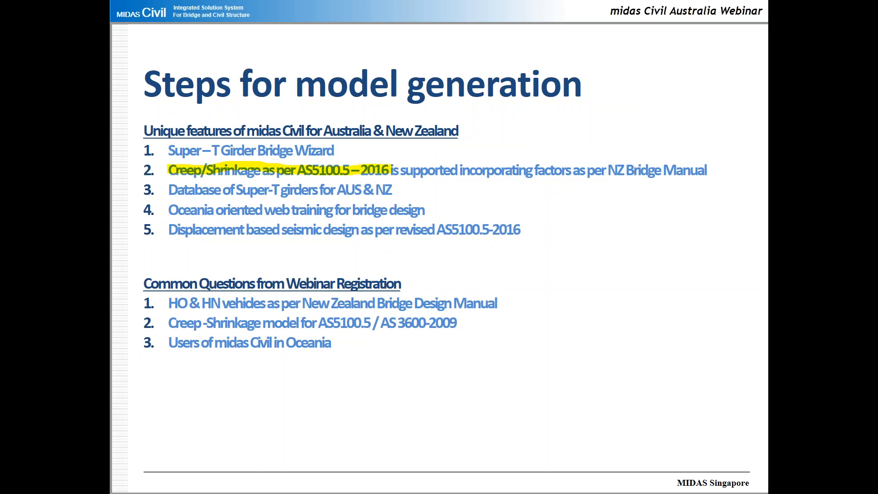
key(alt+Tab)
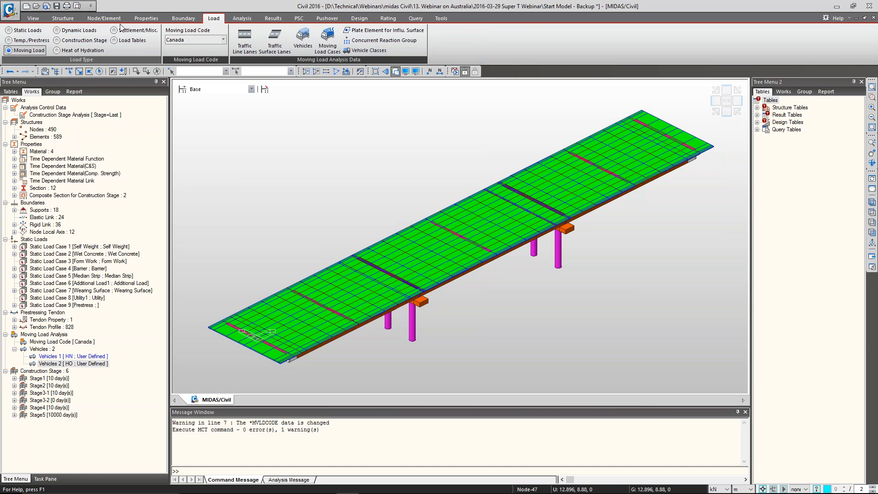
Open the Grade 50 creep and shrinkage definition under the time dependent materials to view its properties
click(104, 18)
double_click(89, 167)
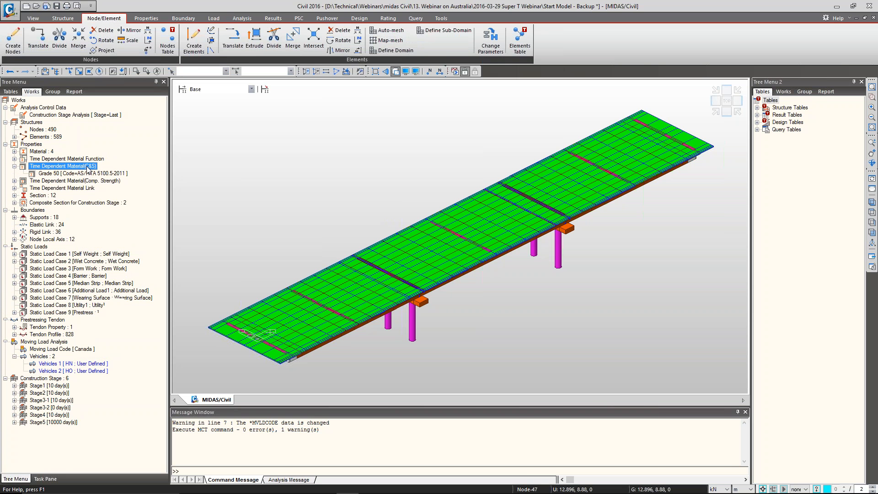
right_click(96, 174)
click(122, 194)
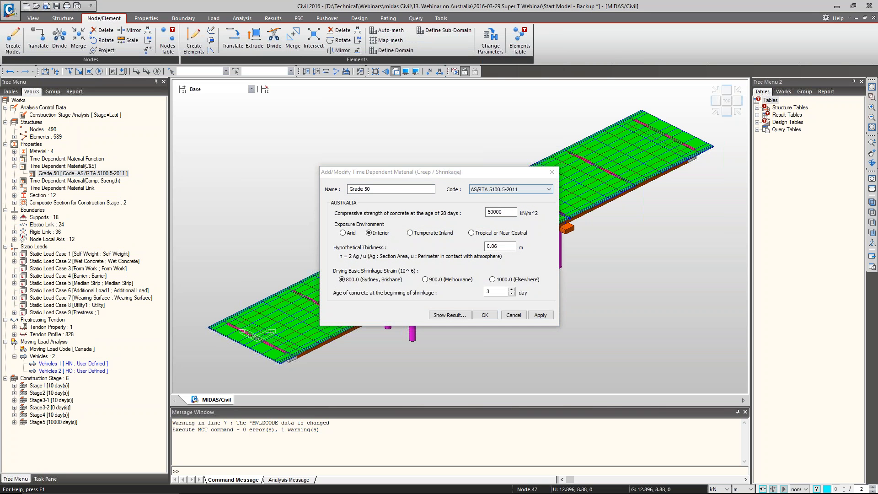
drag(464, 176, 448, 141)
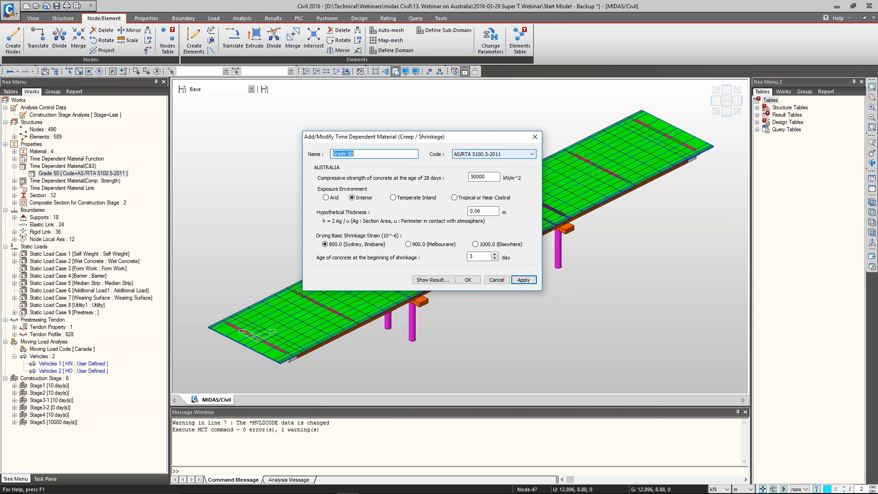
Review the design codes offered for the Grade 50 creep and shrinkage definition, including AS 3600-2009, and cancel without changes
click(494, 154)
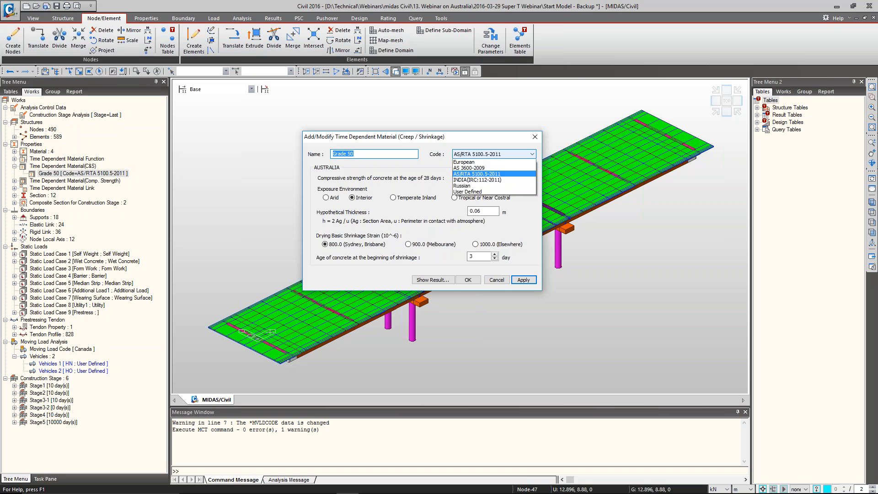
click(486, 233)
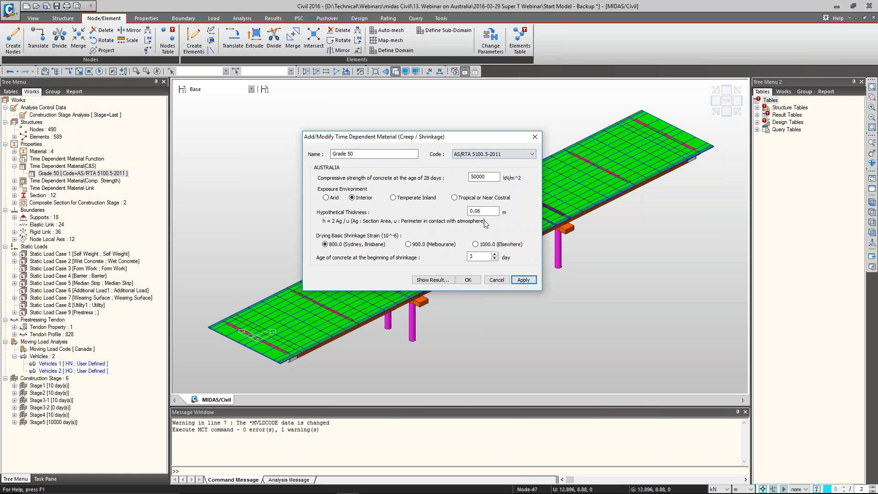
click(494, 154)
click(484, 228)
double_click(493, 178)
click(503, 278)
Switch to the webinar slide show and bring up the midas civil AU & NZ Promotion Leaflet PDF using File Explorer
key(alt+Tab)
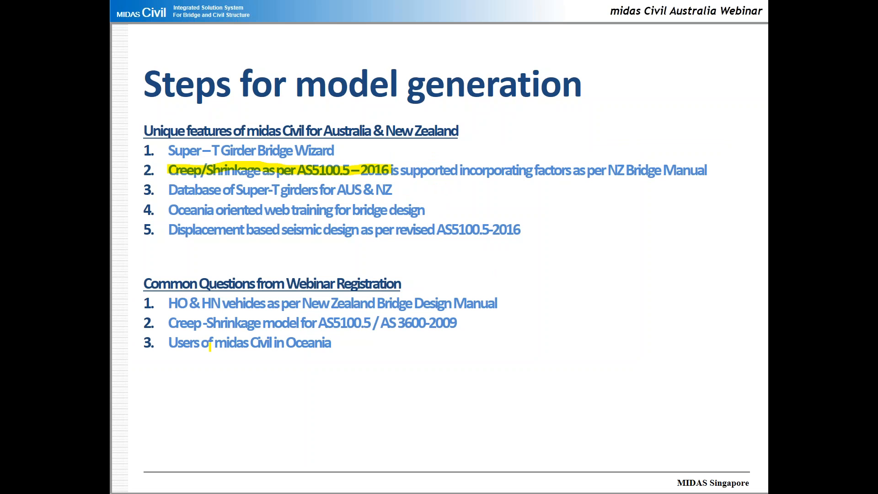
key(super+e)
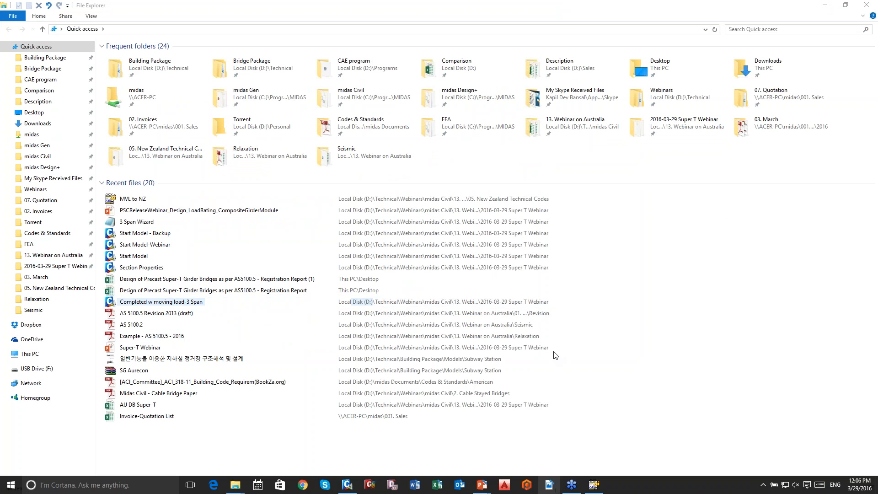
click(550, 267)
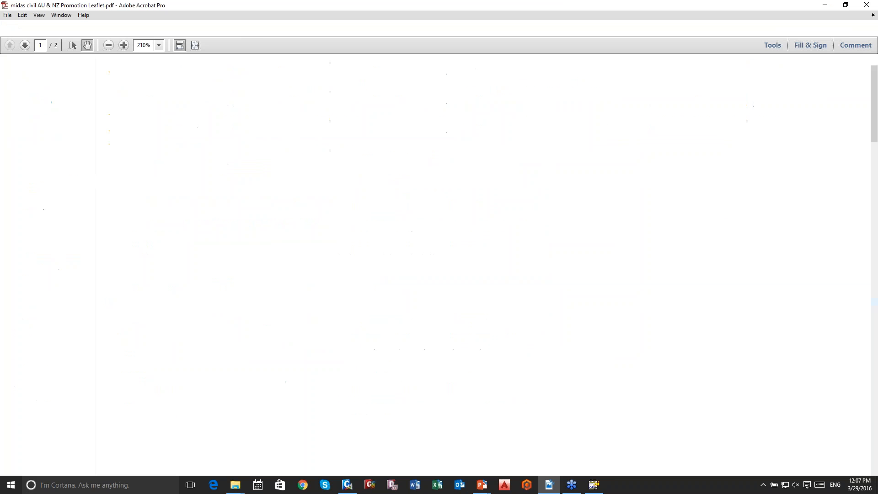
View the leaflet's page of midas Civil users in the Oceania Region, then close the leaflet and File Explorer to return to the slides
scroll(501, 304, down, 5)
scroll(507, 306, down, 15)
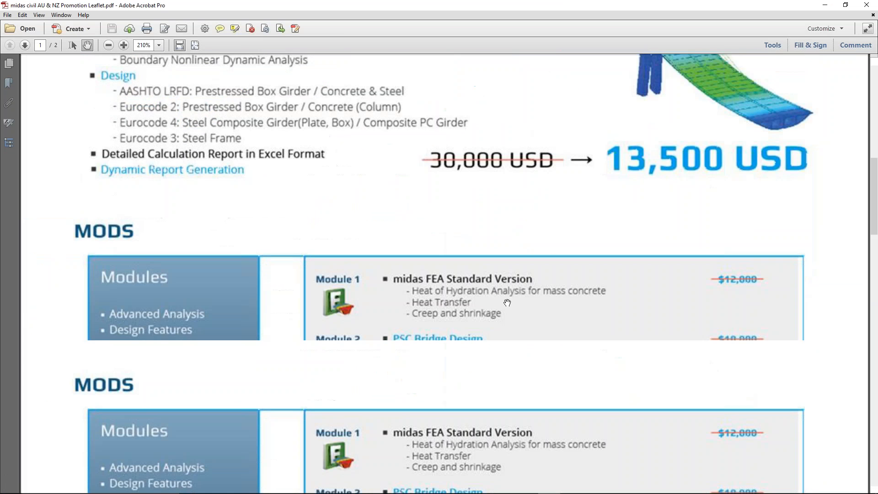
scroll(510, 303, down, 15)
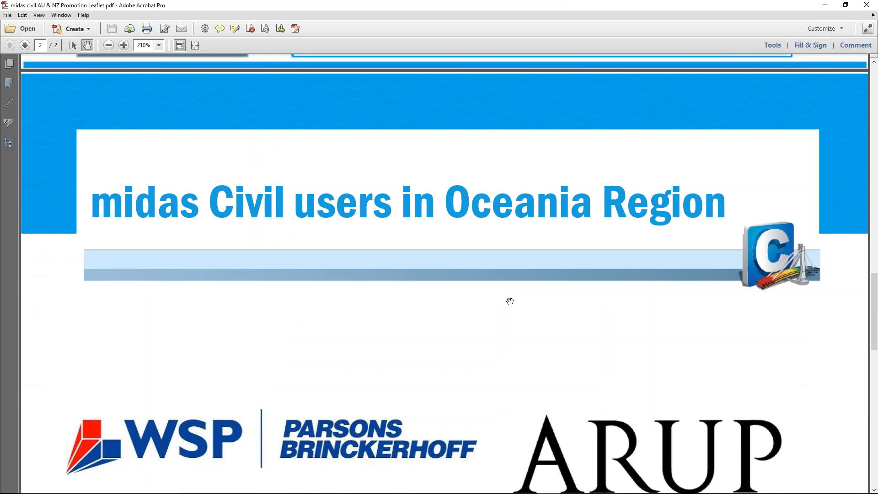
scroll(510, 298, down, 1)
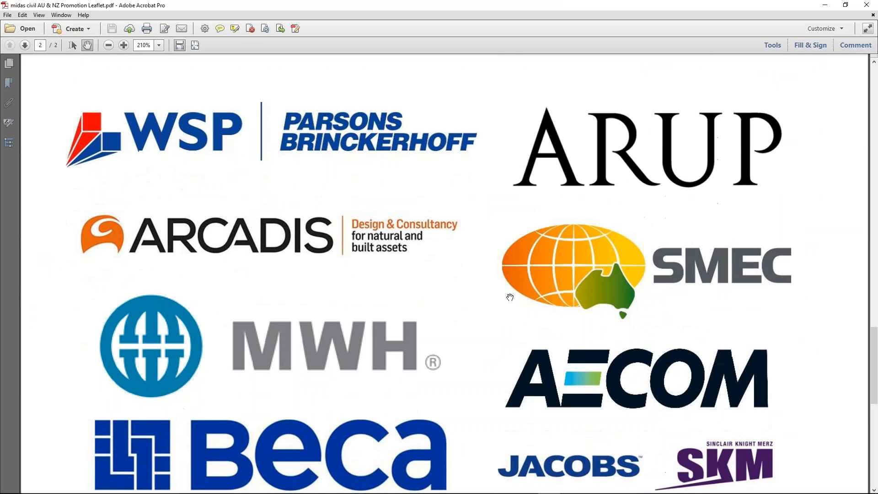
ctrl+scroll(509, 297, down, 5)
drag(509, 338, 512, 269)
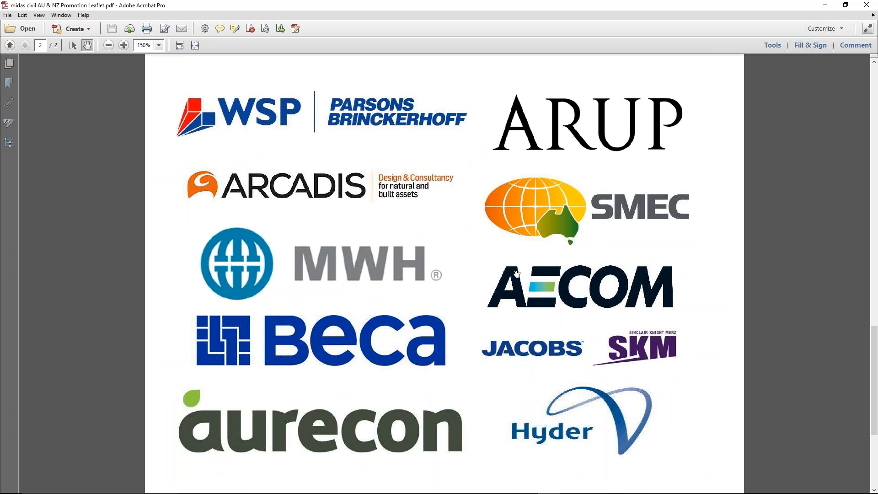
click(864, 7)
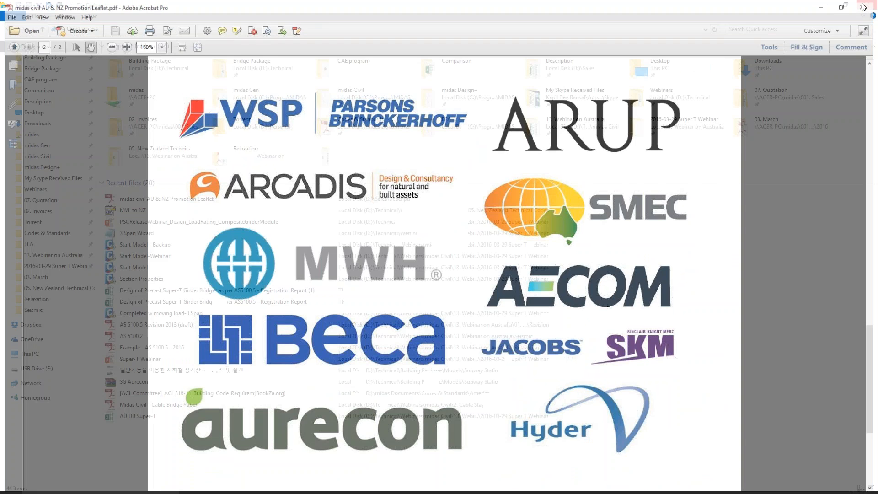
click(867, 6)
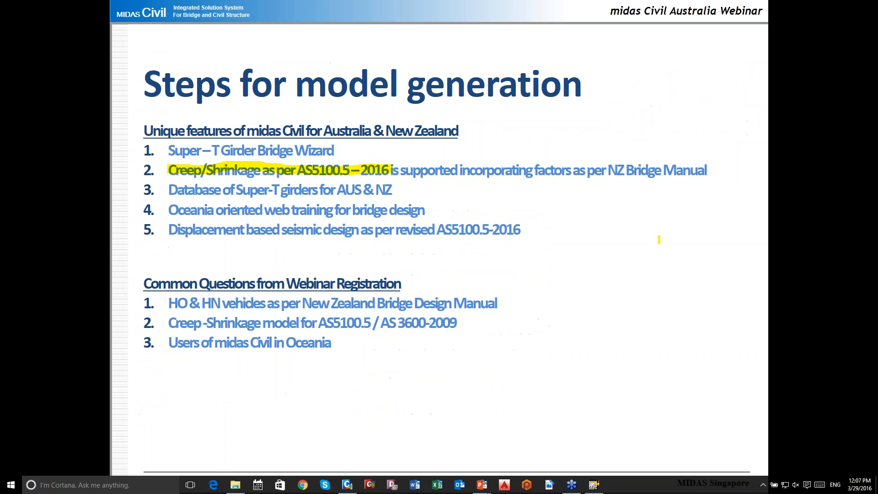